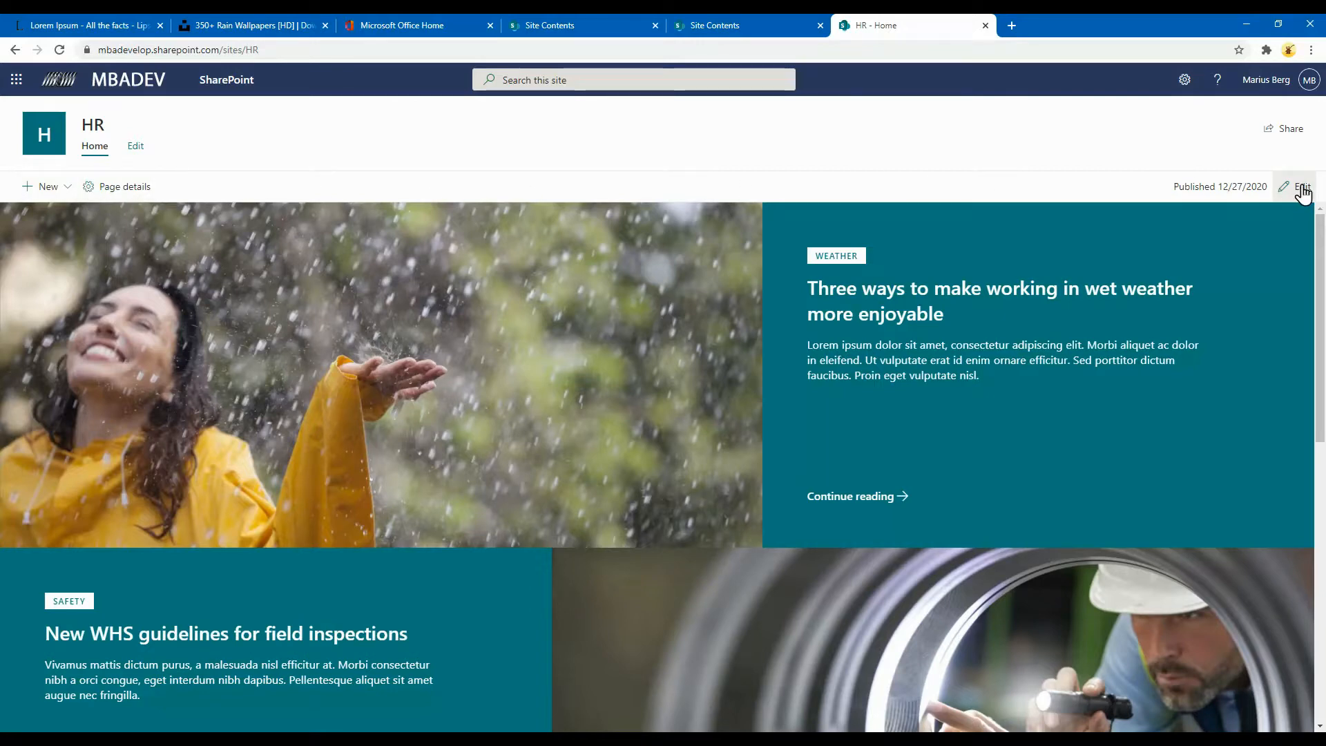
# Create a new site page from the Blank template after previewing the Visual and Basic text templates.
pyautogui.click(53, 188)
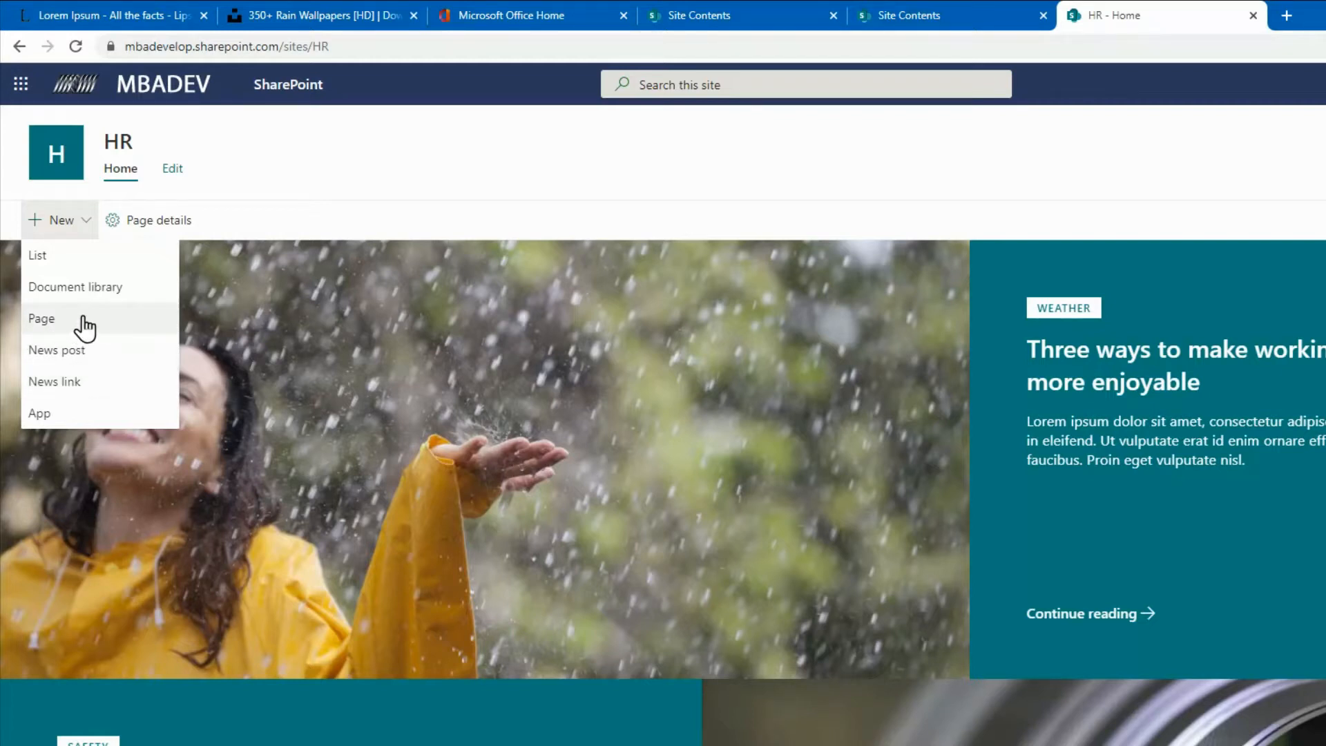
pyautogui.click(40, 320)
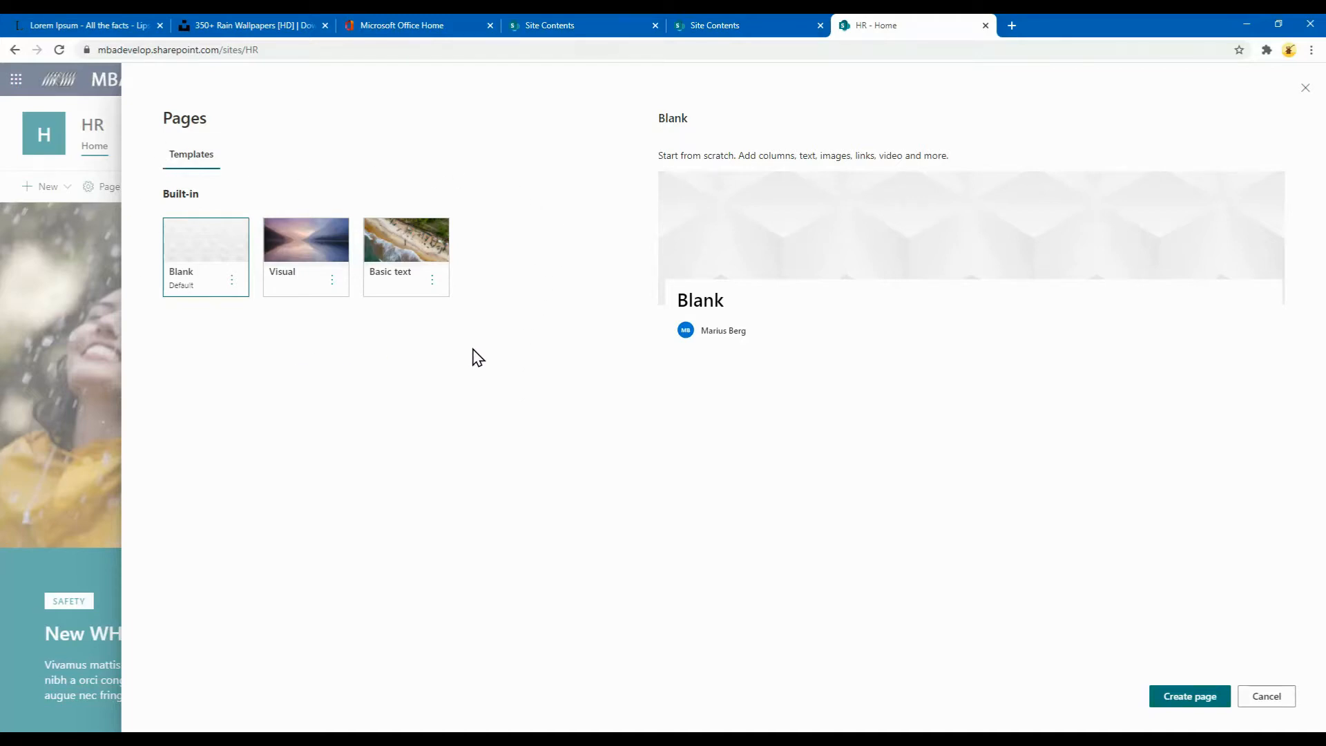
pyautogui.click(272, 283)
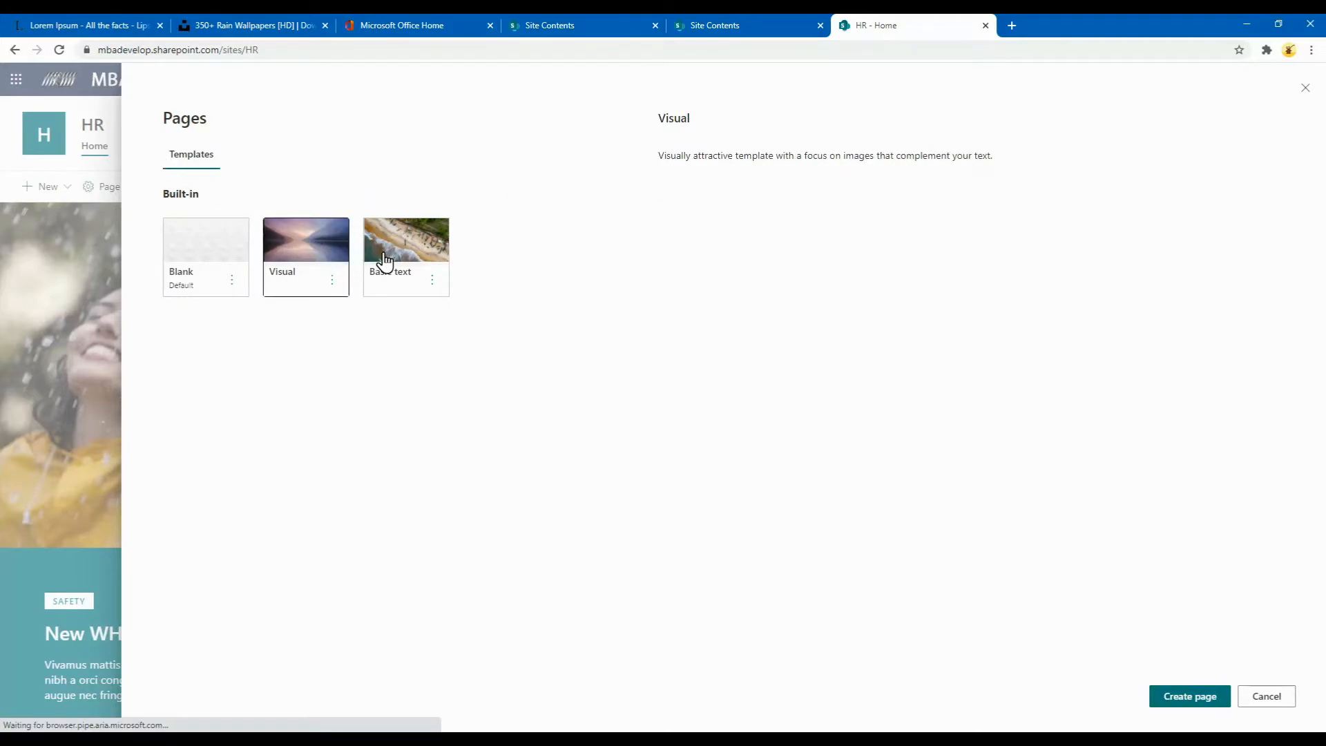
pyautogui.click(409, 262)
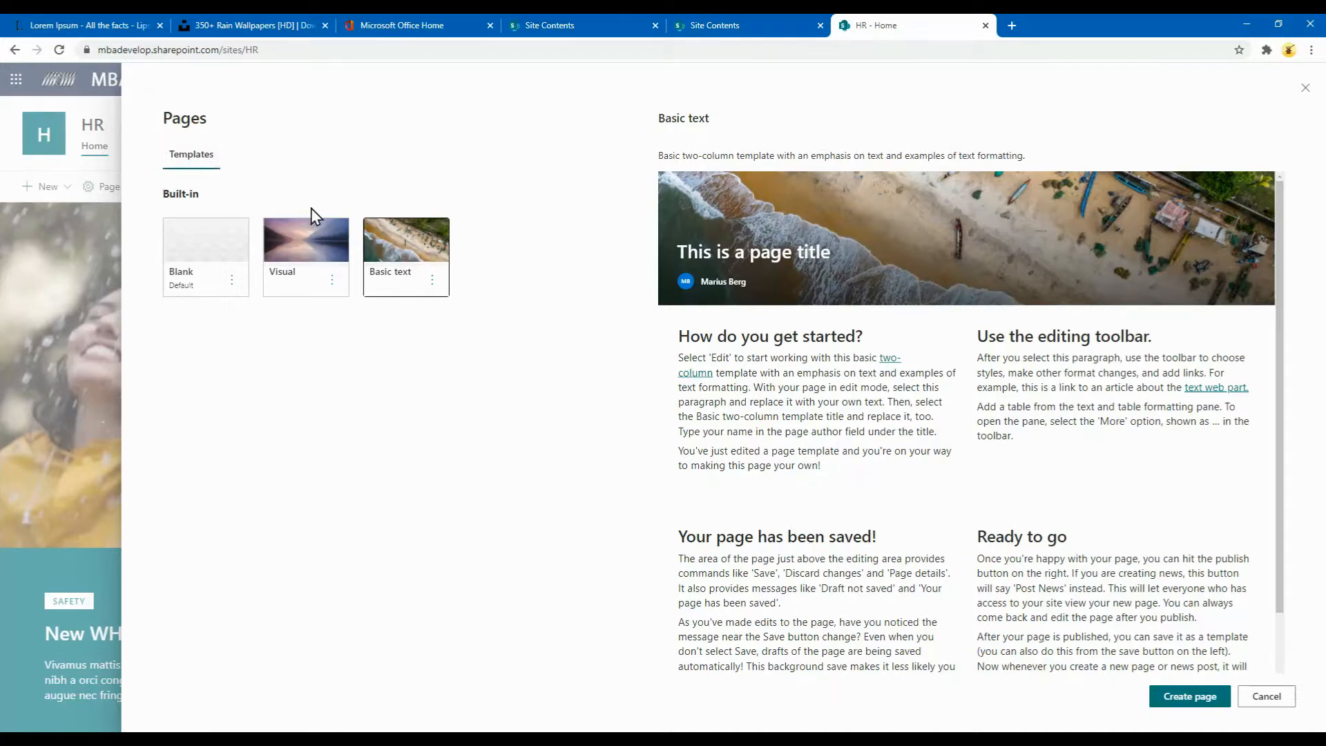
pyautogui.click(312, 261)
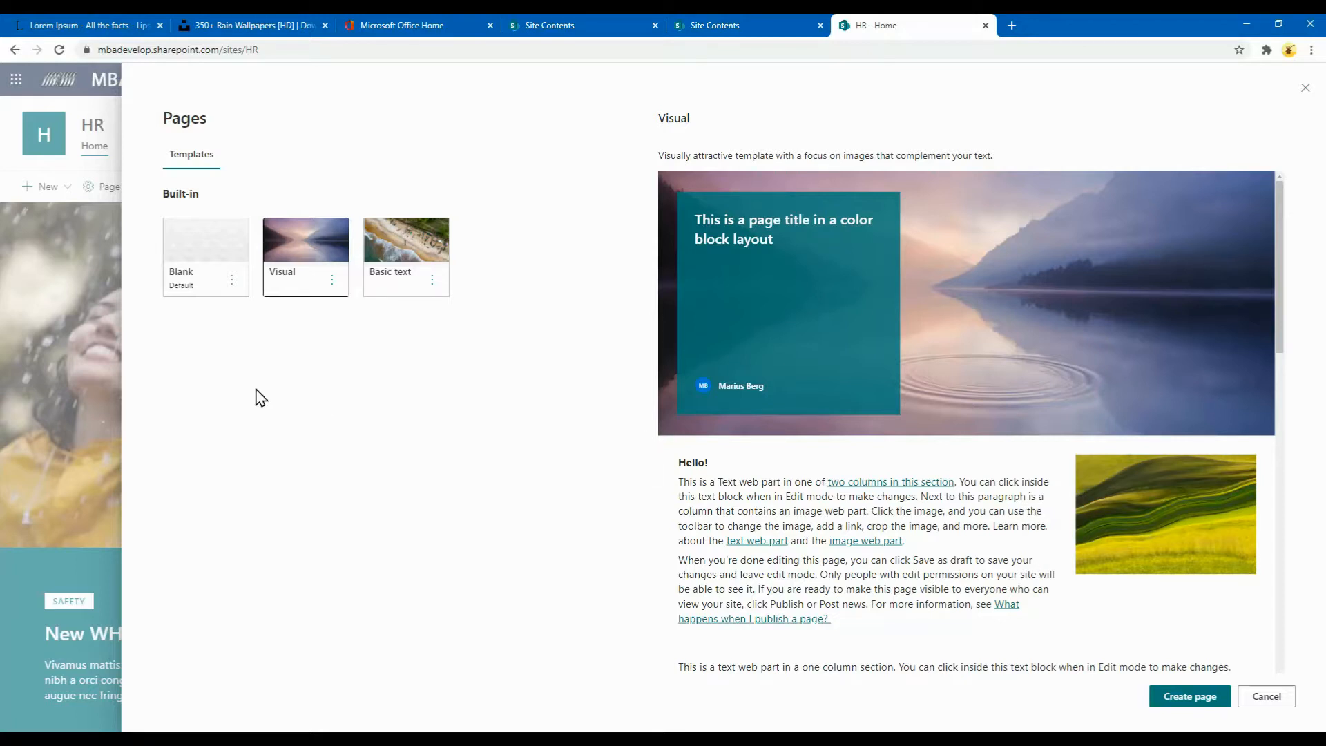
pyautogui.click(196, 246)
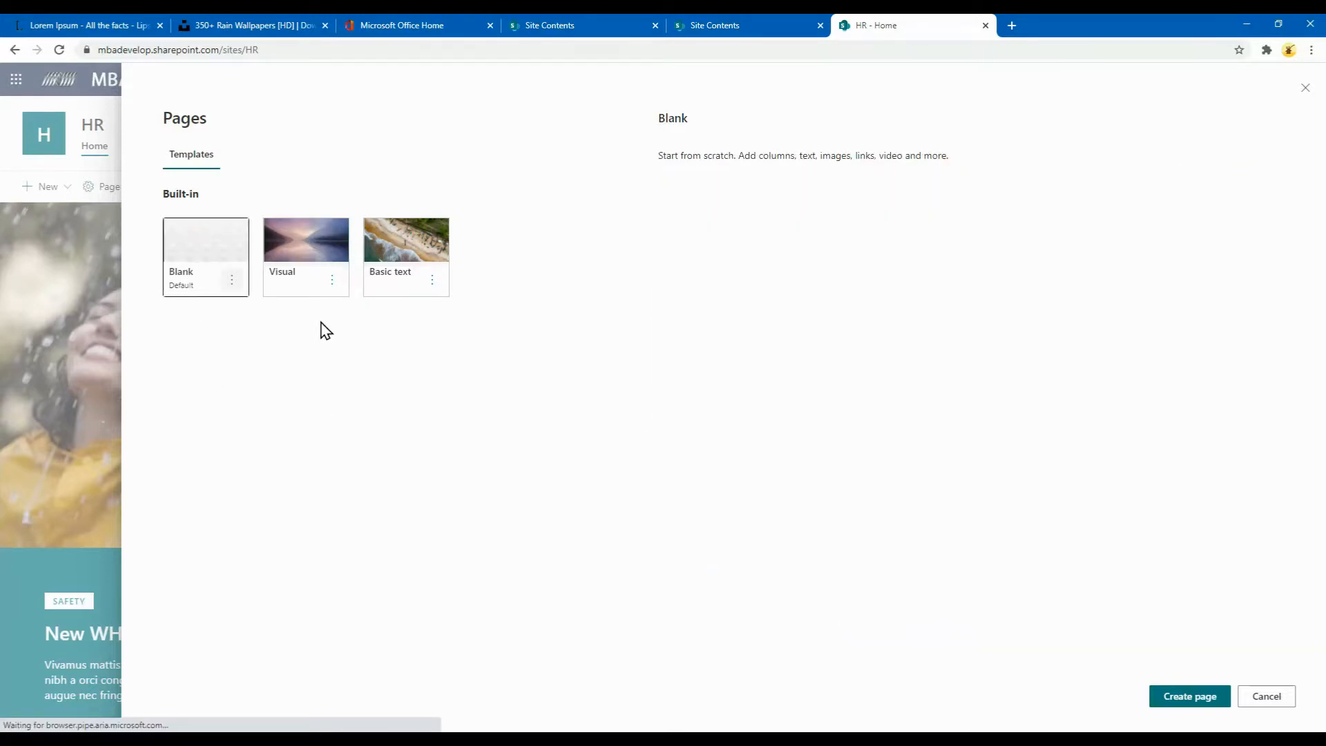
pyautogui.click(1183, 696)
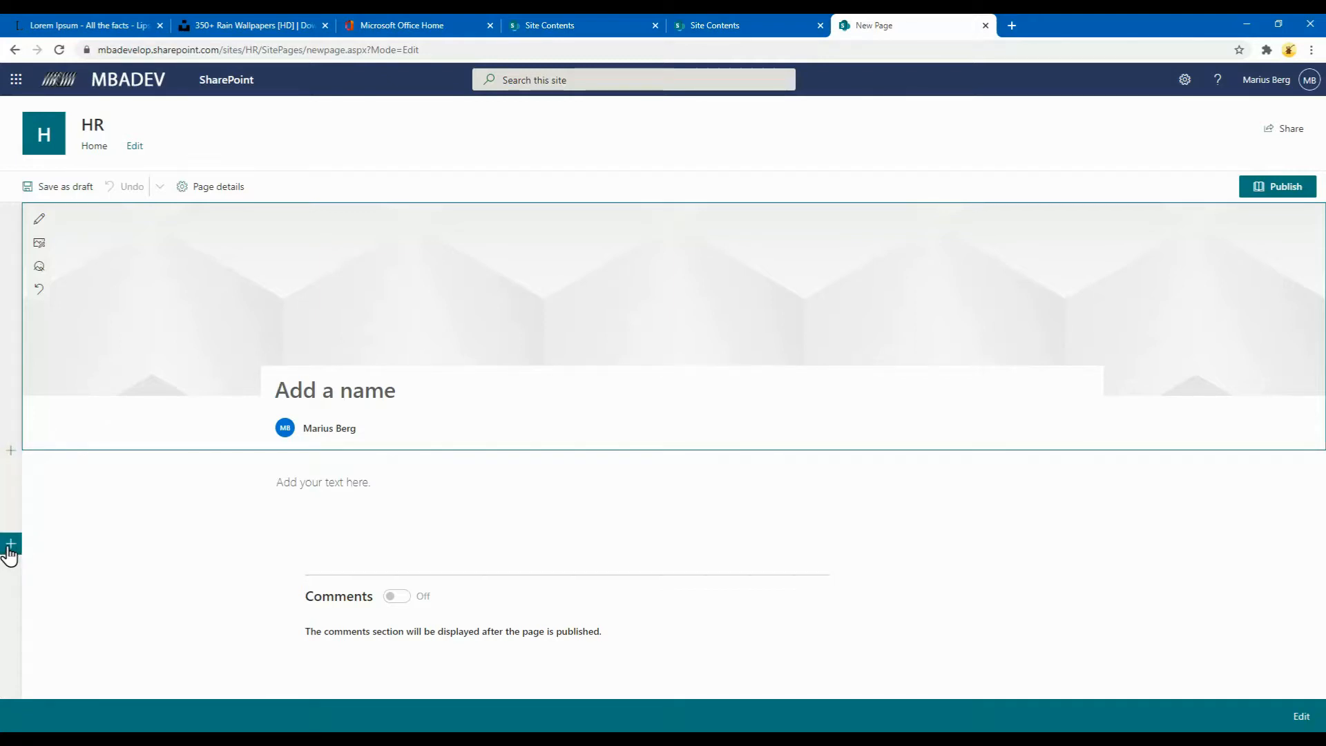
# Try the three-column layout on the text section below the title area, and return it to one column.
pyautogui.click(168, 509)
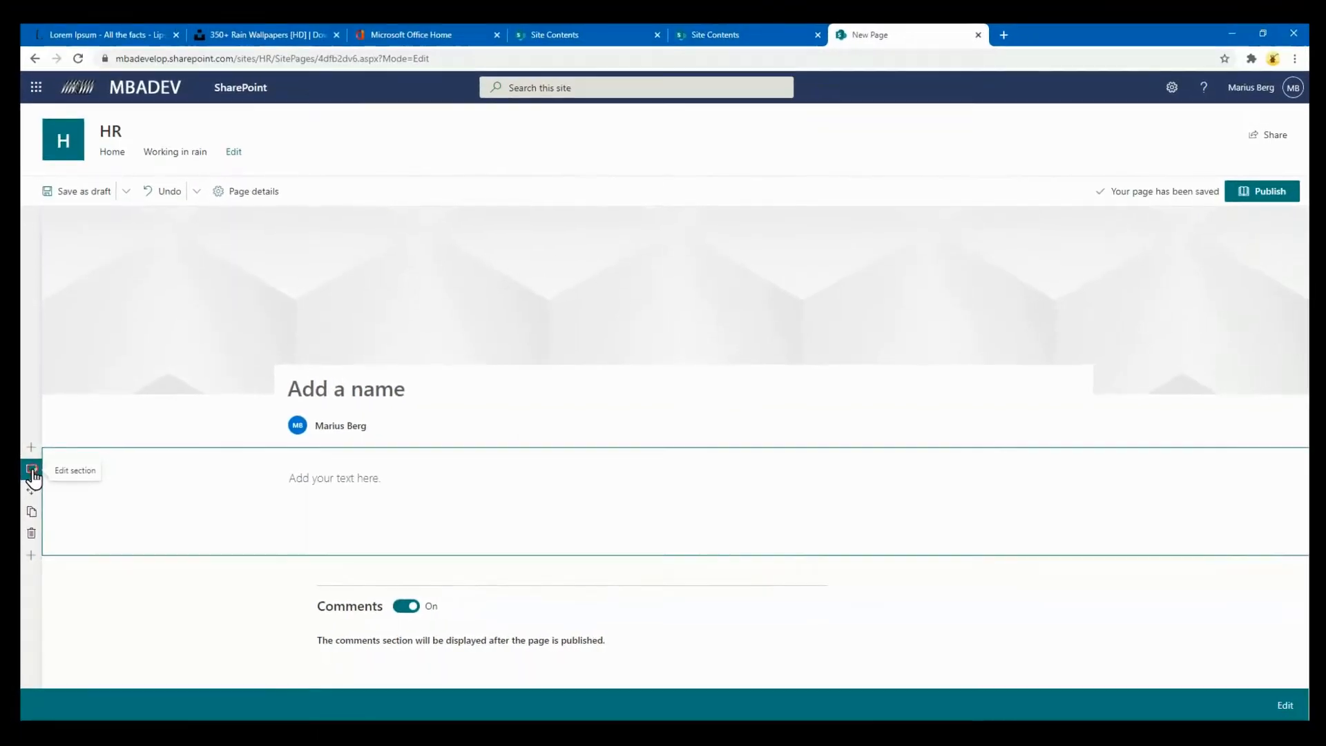
pyautogui.click(16, 404)
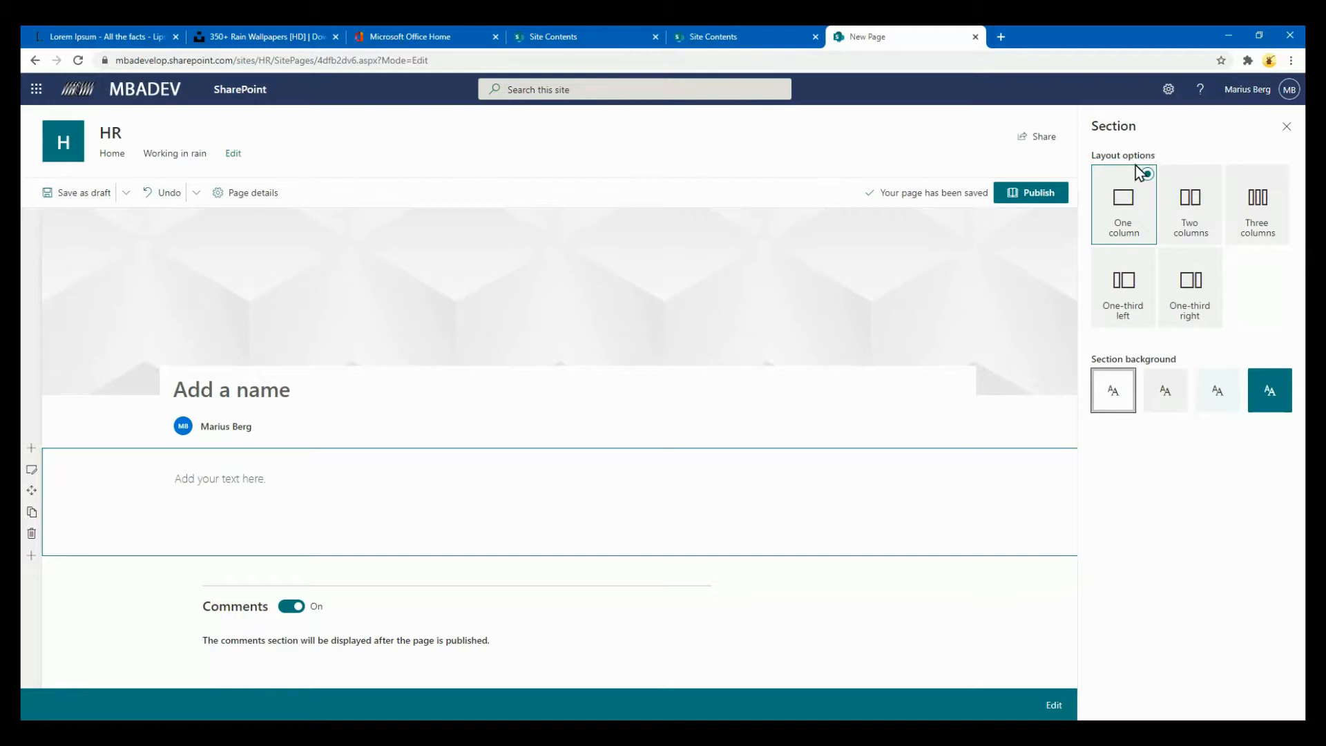
pyautogui.click(1258, 218)
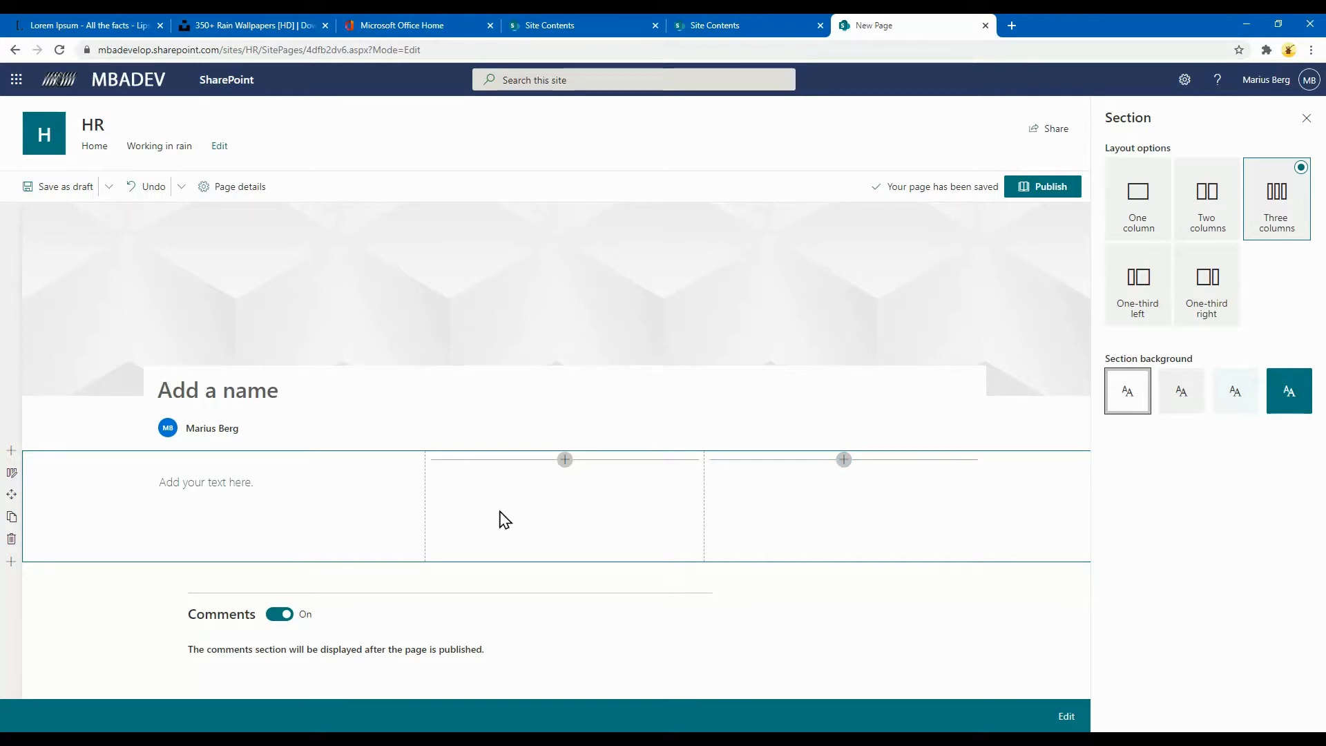
pyautogui.click(1141, 220)
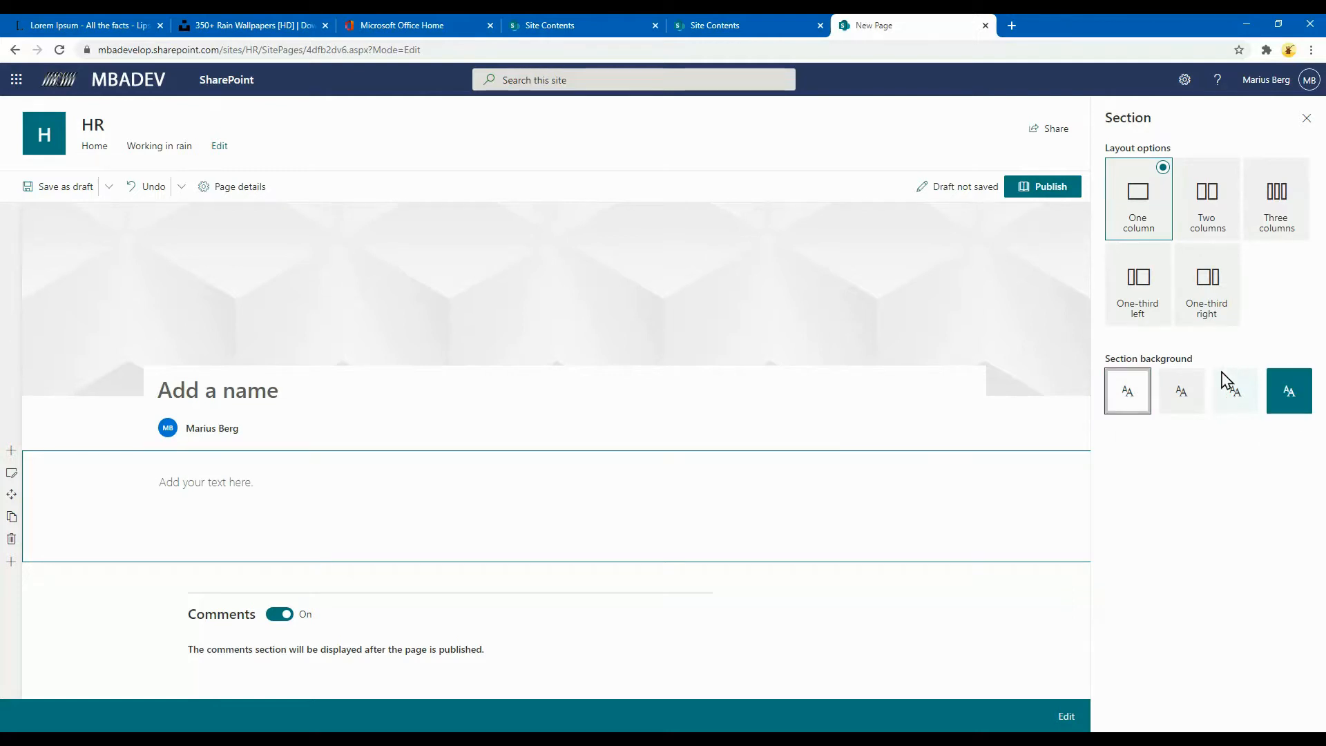
# Try the dark teal, pale teal and Neutral backgrounds on the section, restore the plain white one and close the section settings.
pyautogui.click(1288, 407)
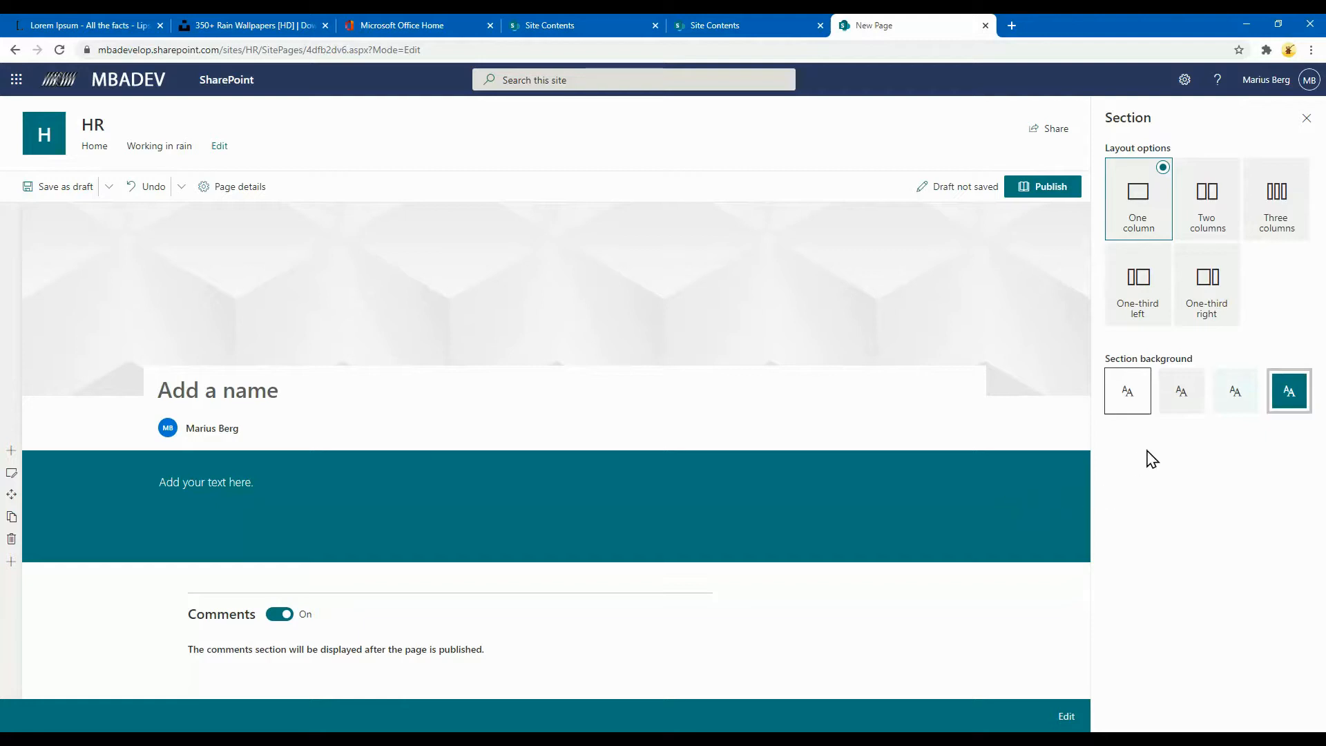
pyautogui.click(1232, 400)
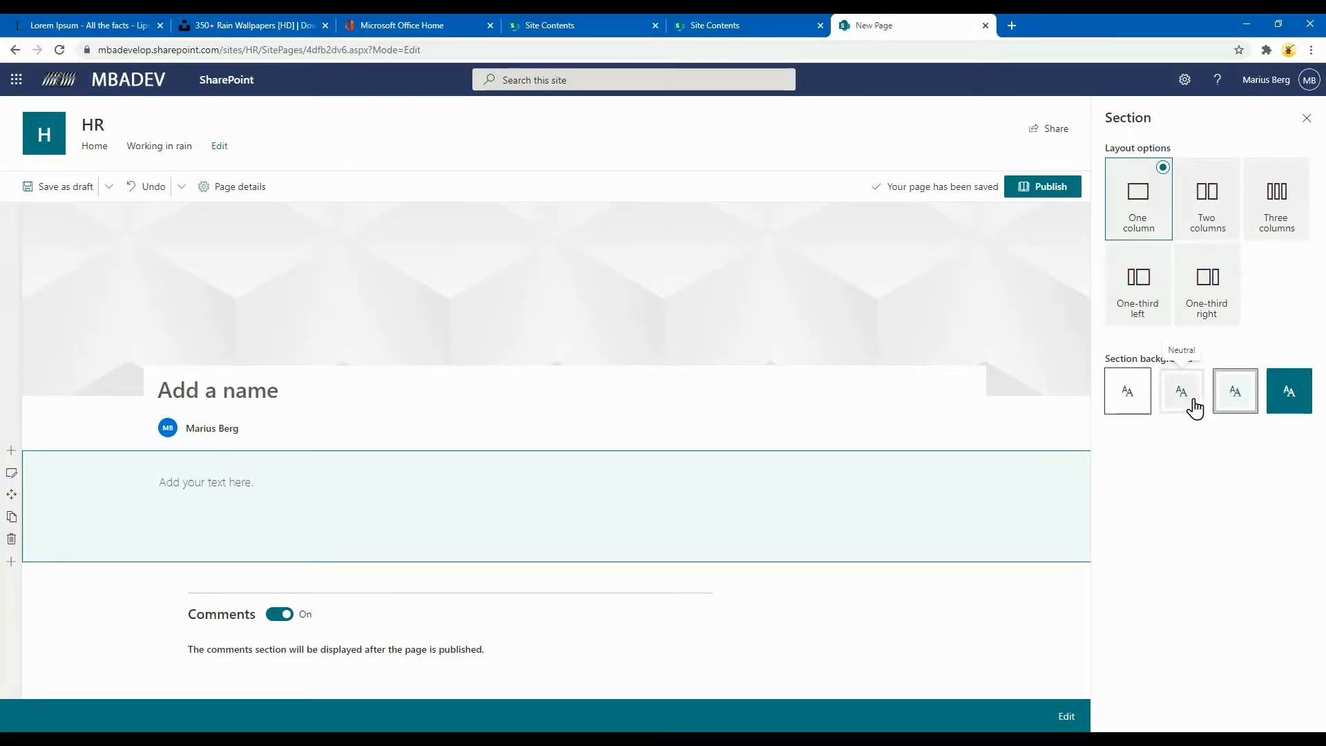
pyautogui.click(1193, 401)
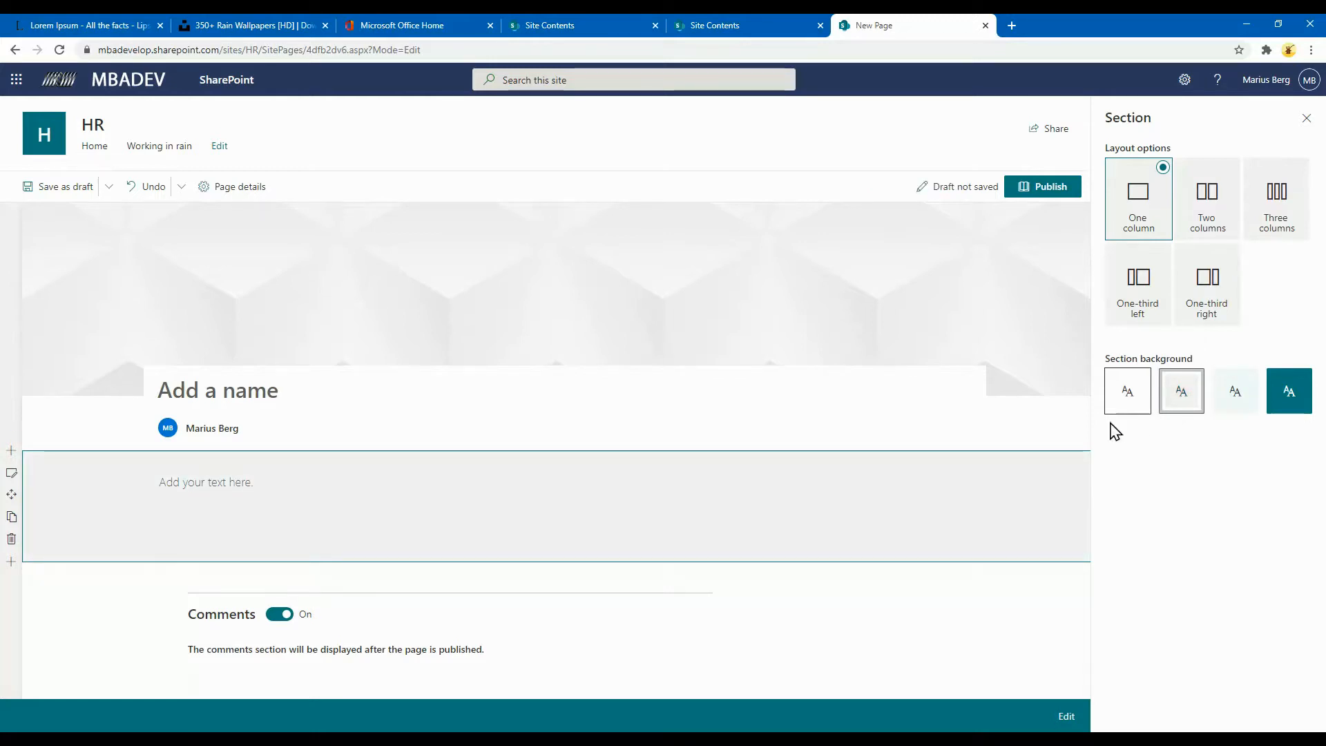
pyautogui.click(1126, 399)
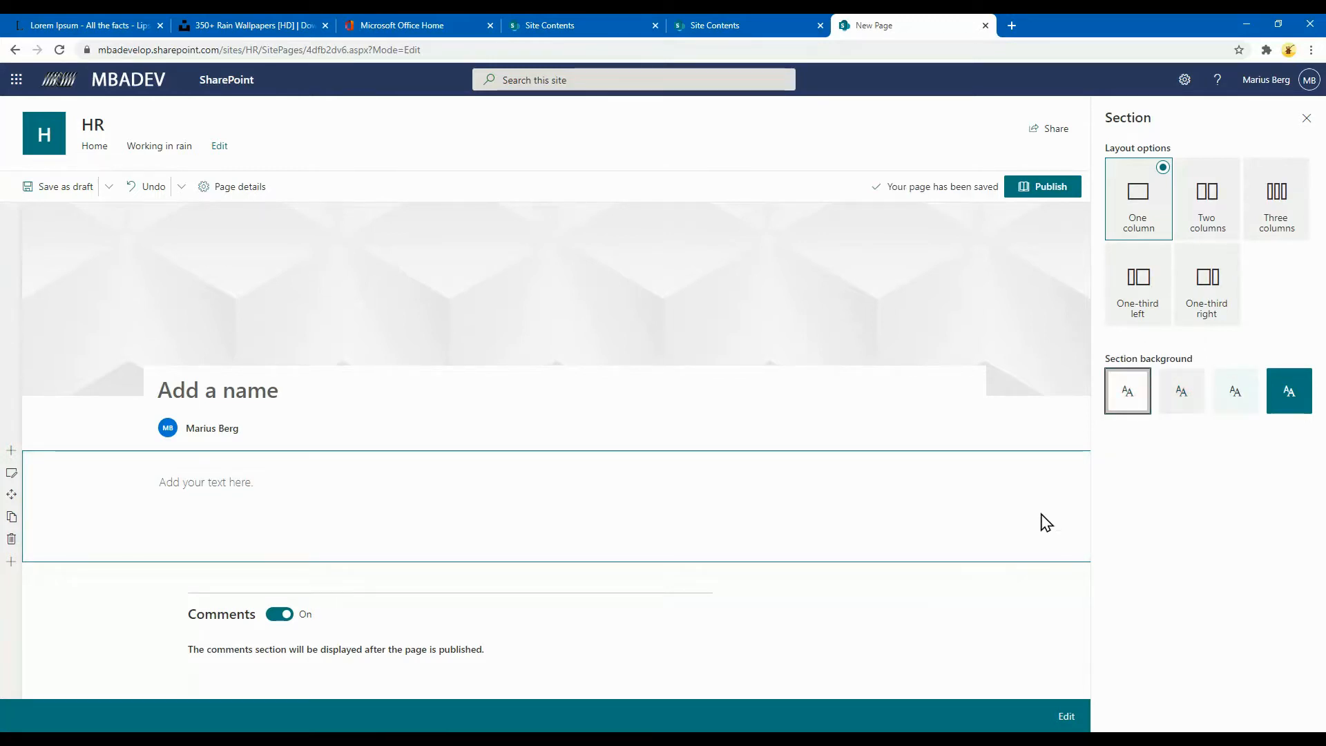
pyautogui.click(1306, 118)
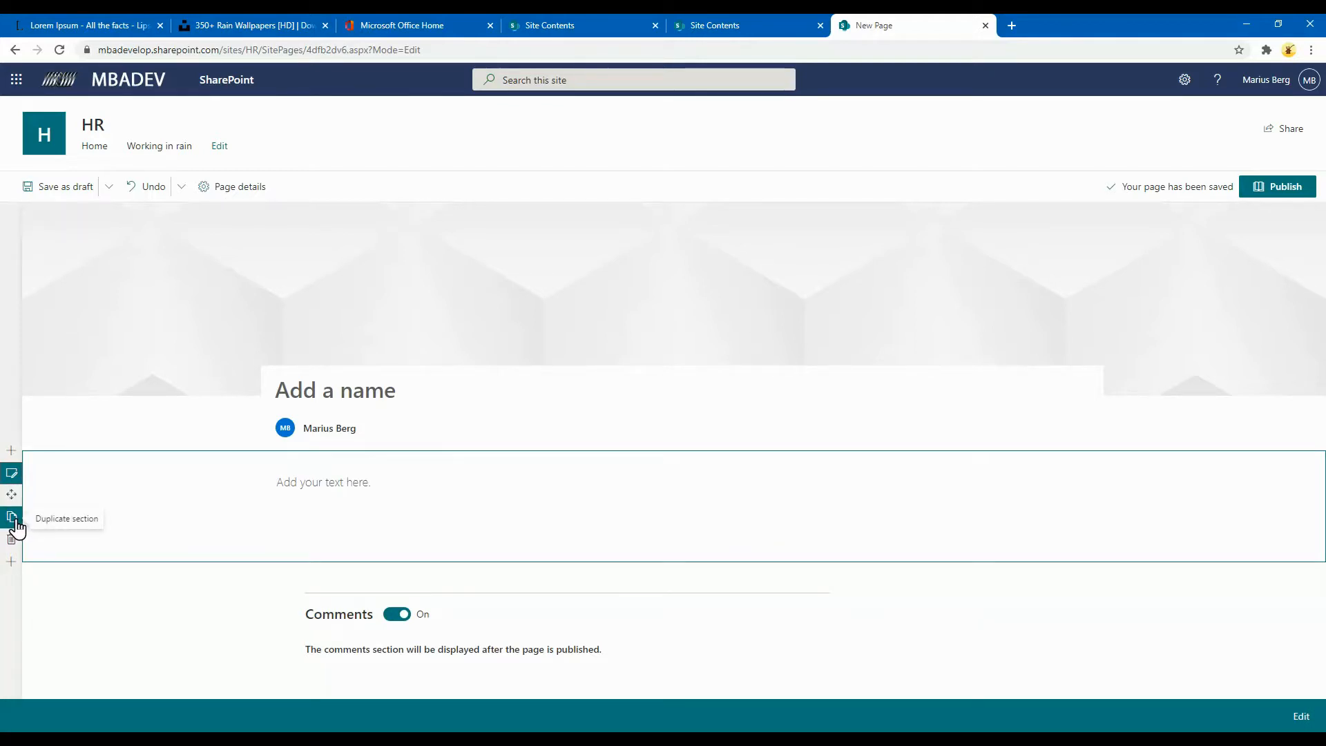
# Duplicate the one-column text section and move the lower copy above the first section.
pyautogui.click(12, 518)
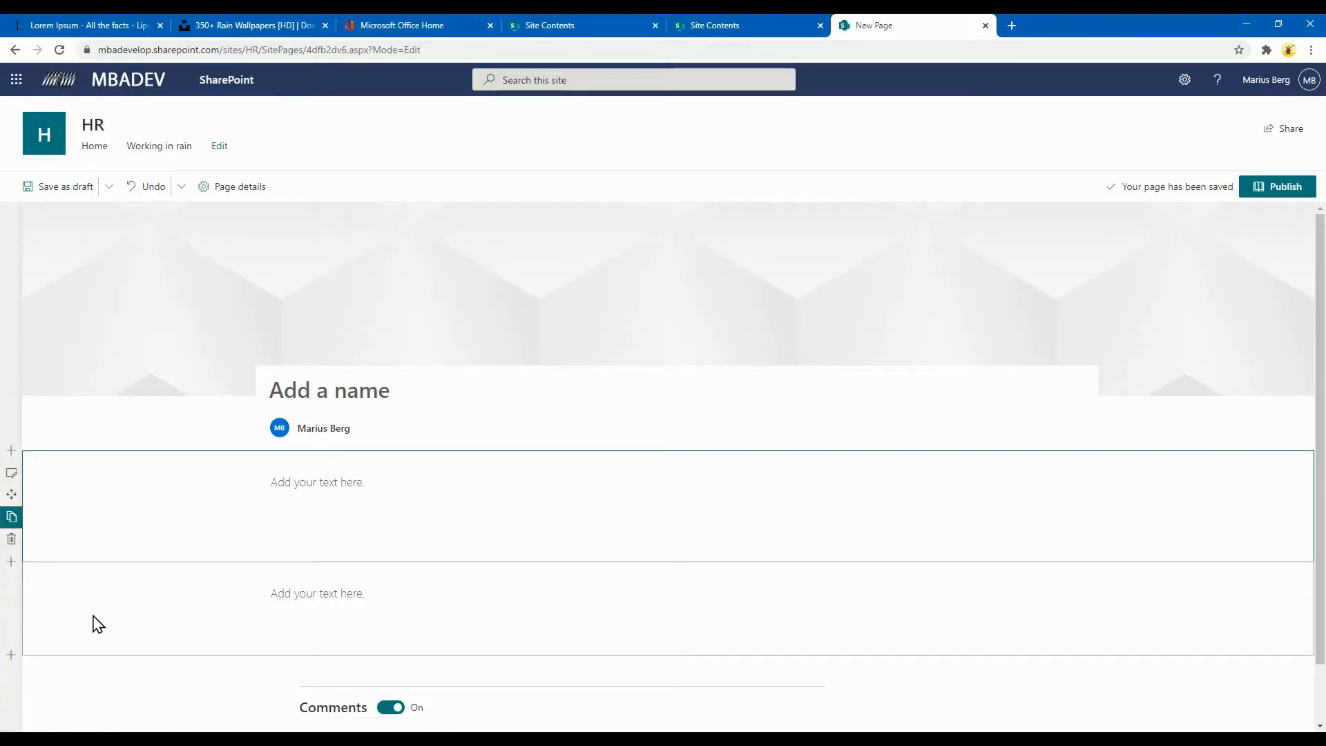
pyautogui.click(82, 598)
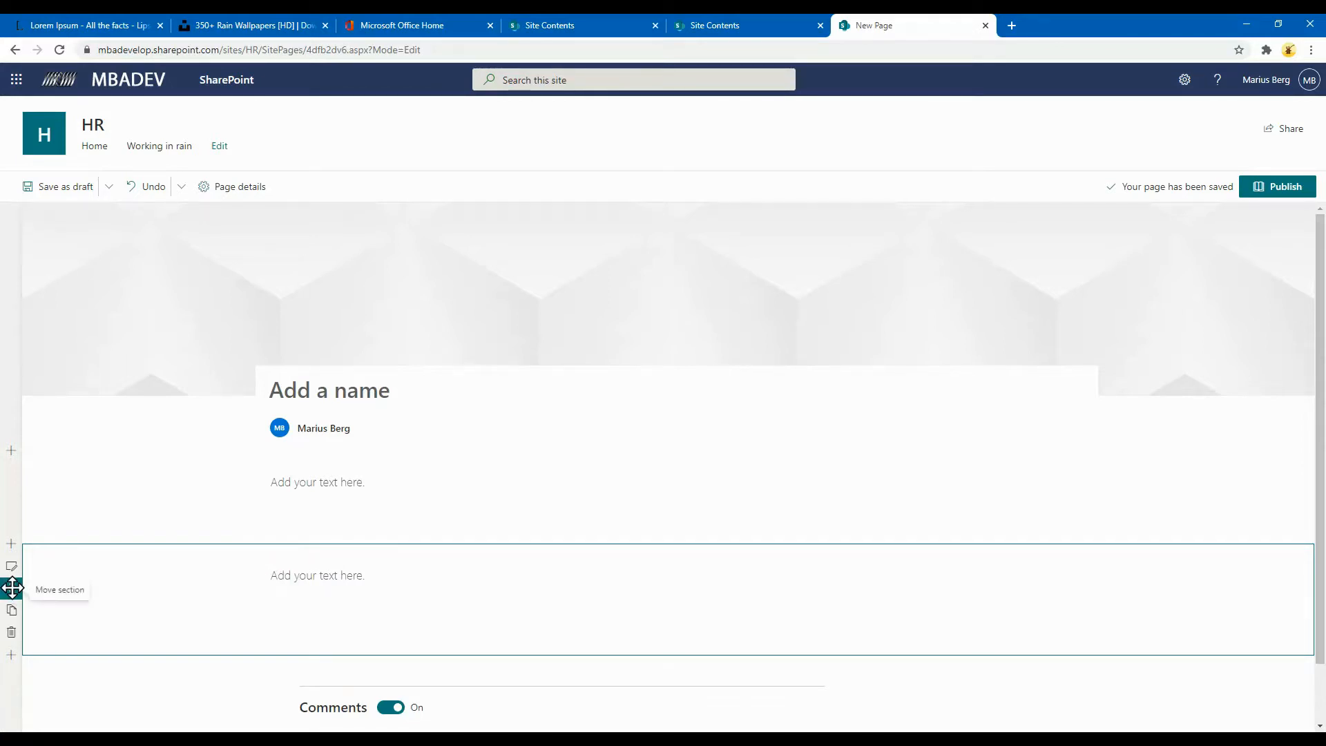
pyautogui.moveTo(13, 586); pyautogui.dragTo(119, 460)
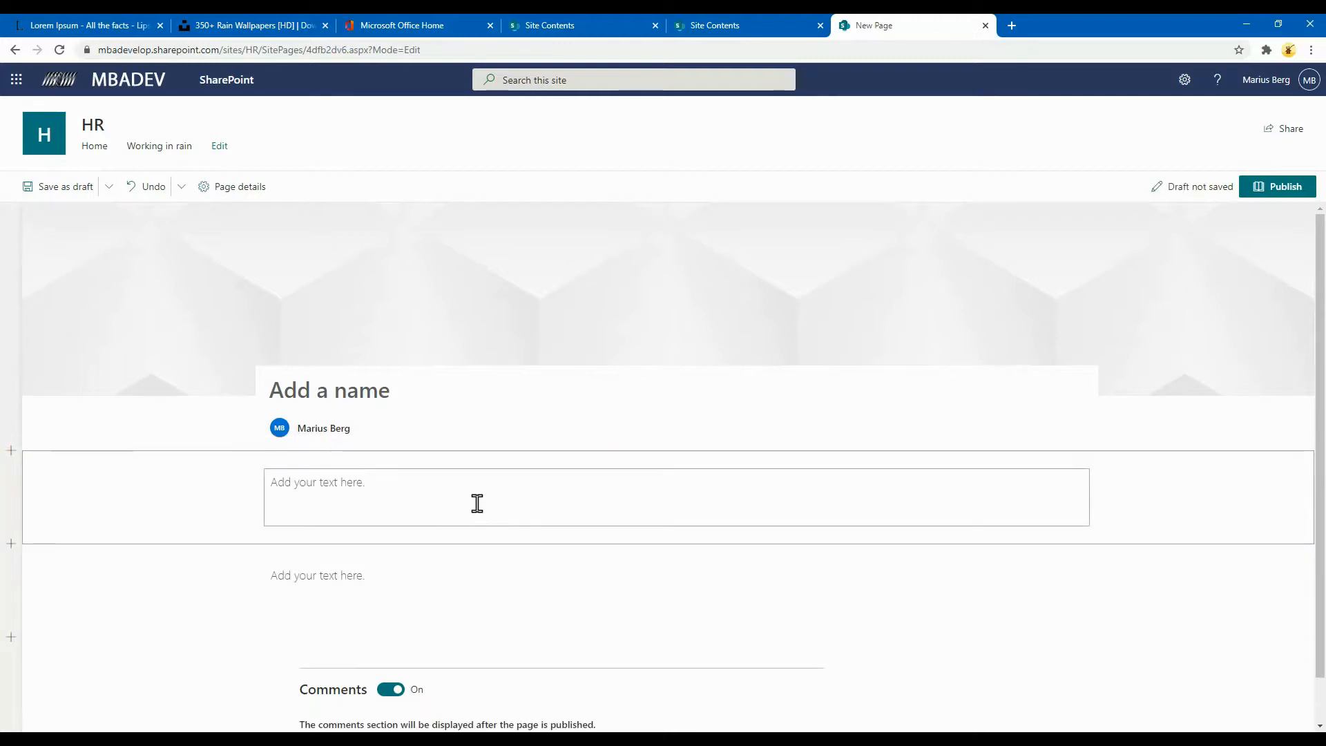
# Enter the text "Test" in the upper section and move that section below the empty one.
pyautogui.click(337, 492)
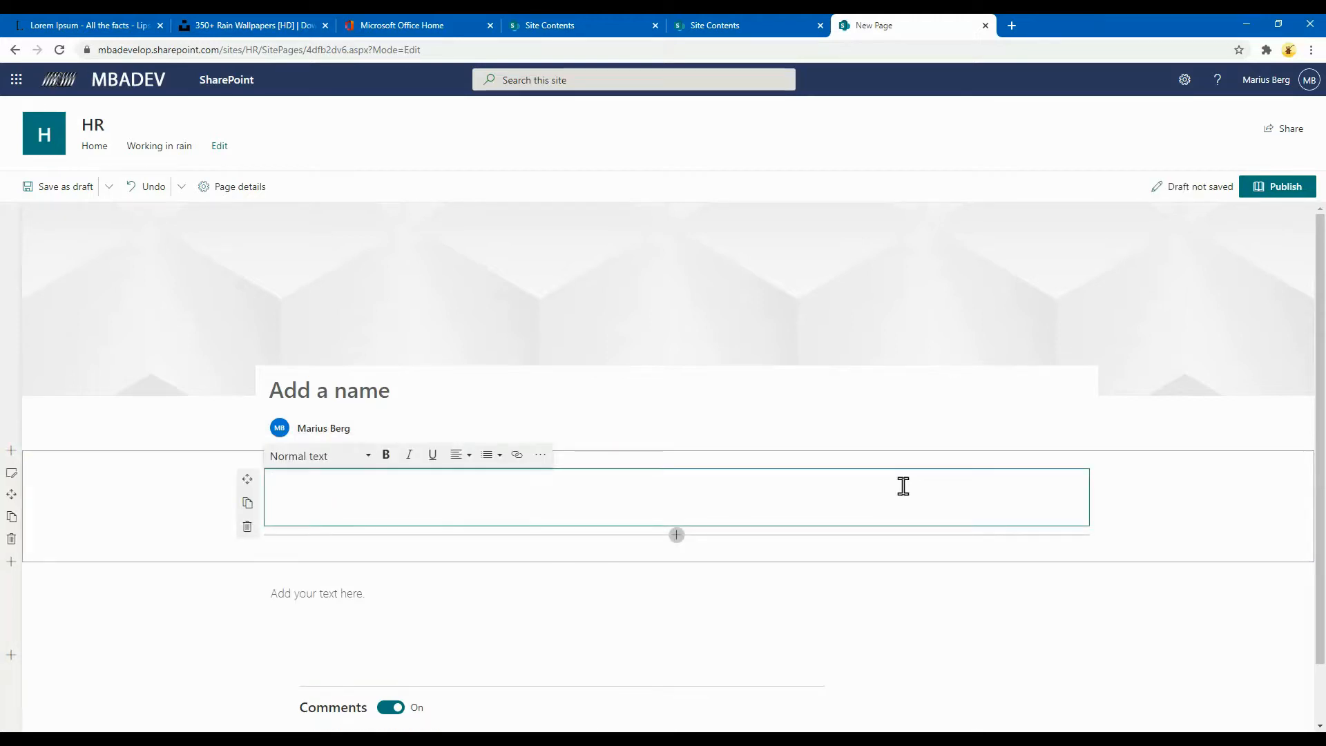
pyautogui.write('Test')
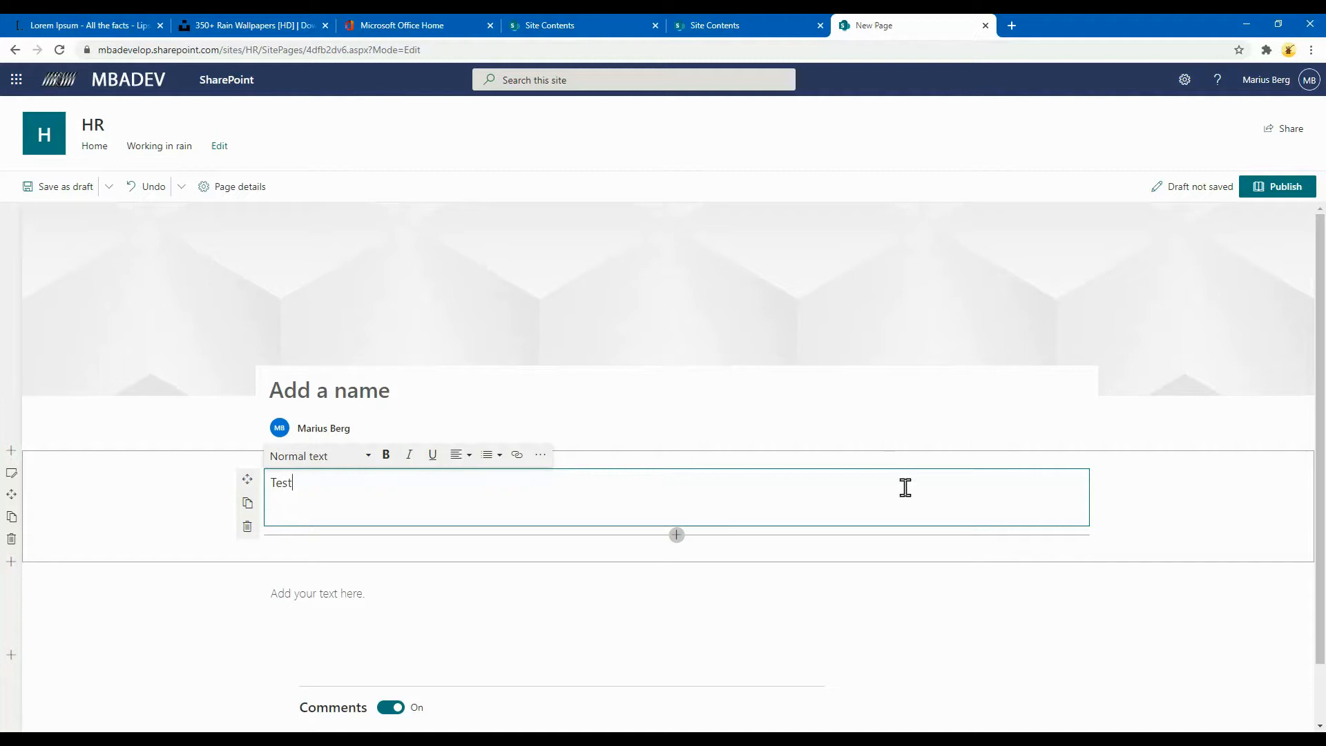
pyautogui.click(95, 530)
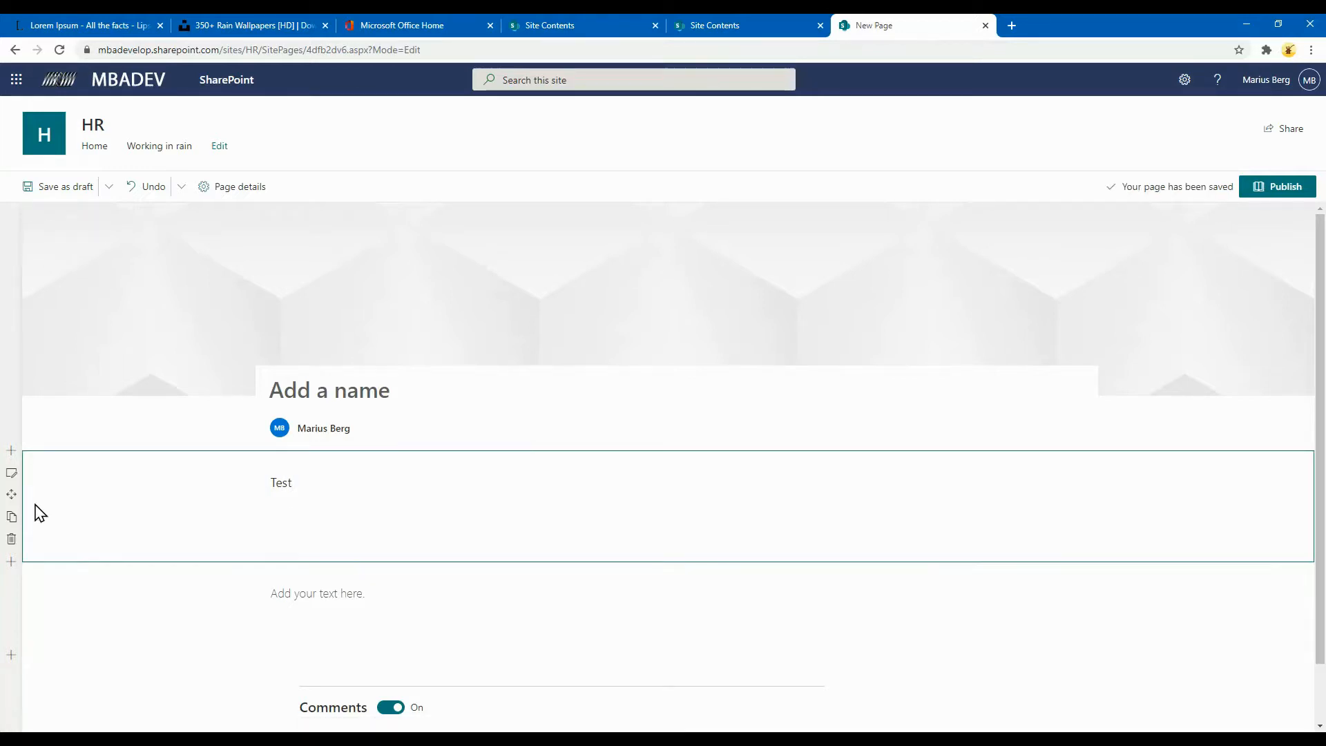
pyautogui.moveTo(12, 497); pyautogui.dragTo(44, 669)
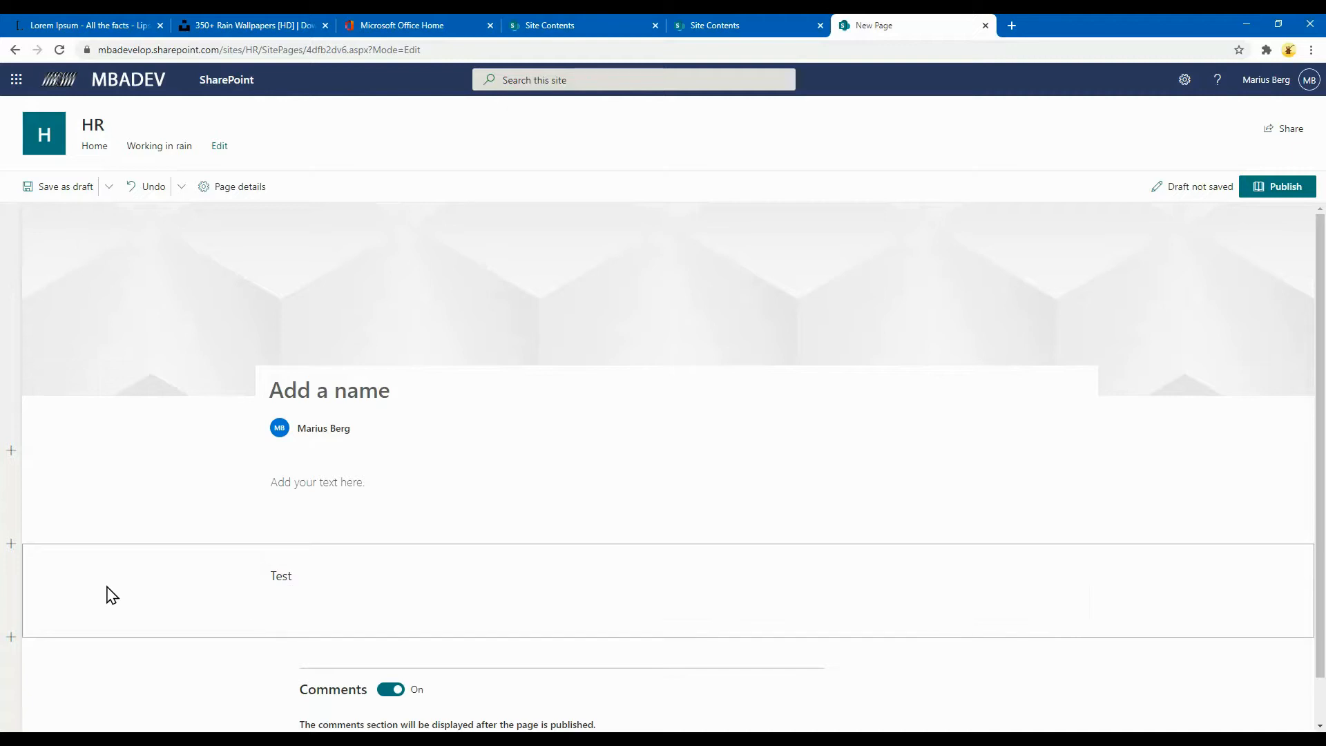
pyautogui.click(126, 598)
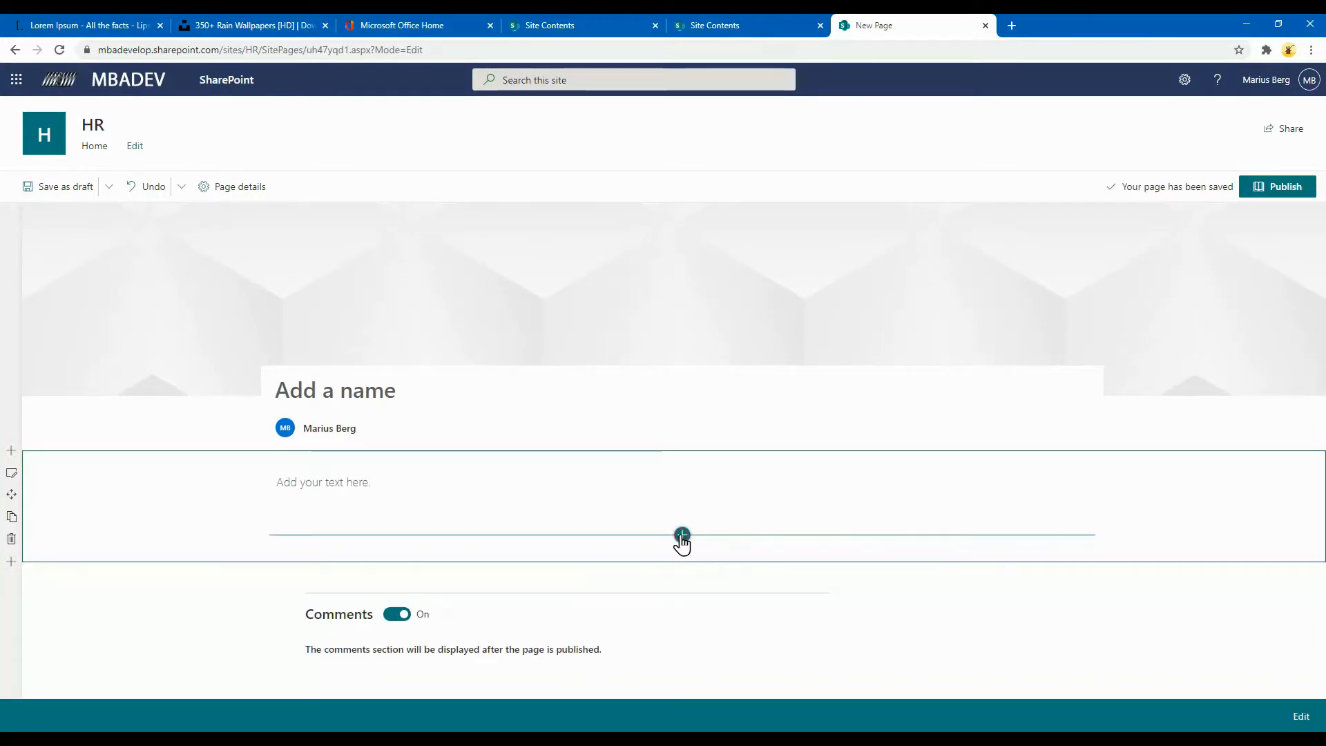
# Expand the web part picker below the text block and browse all web parts in the Text, media, and content category.
pyautogui.click(682, 536)
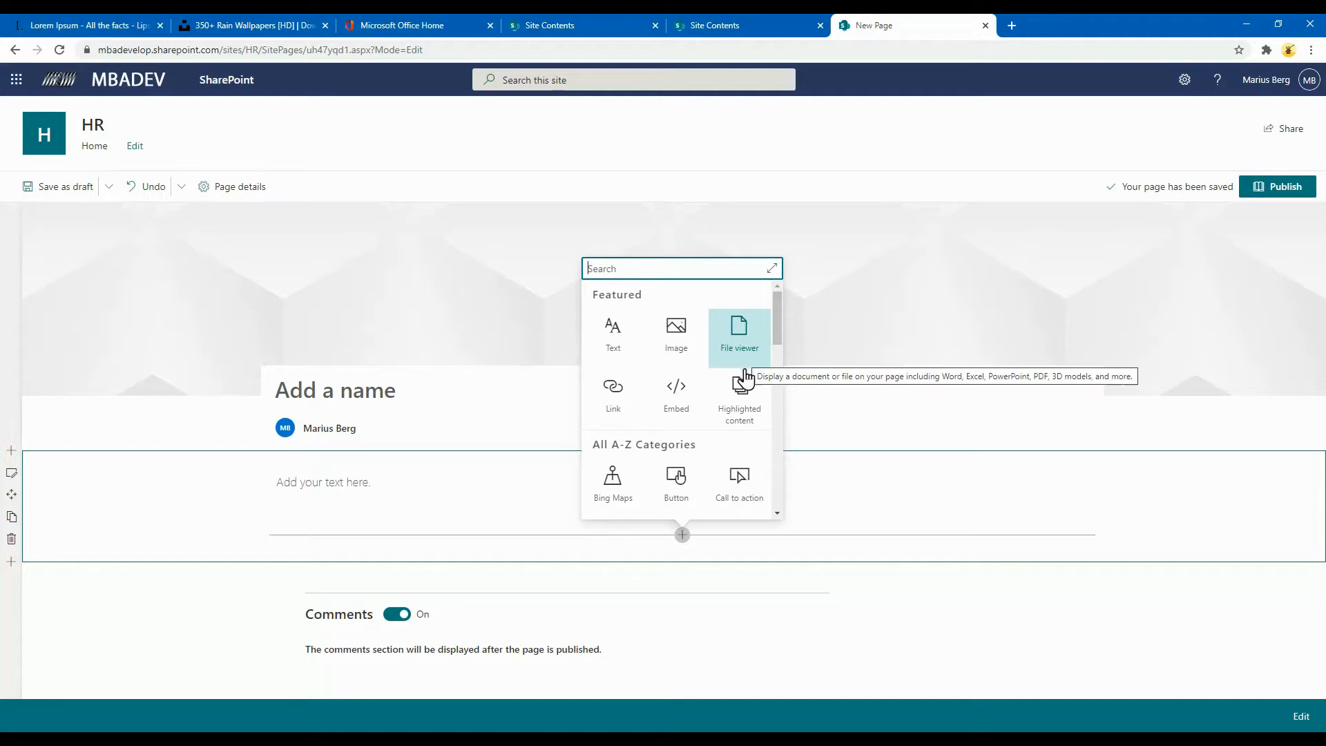
pyautogui.click(772, 269)
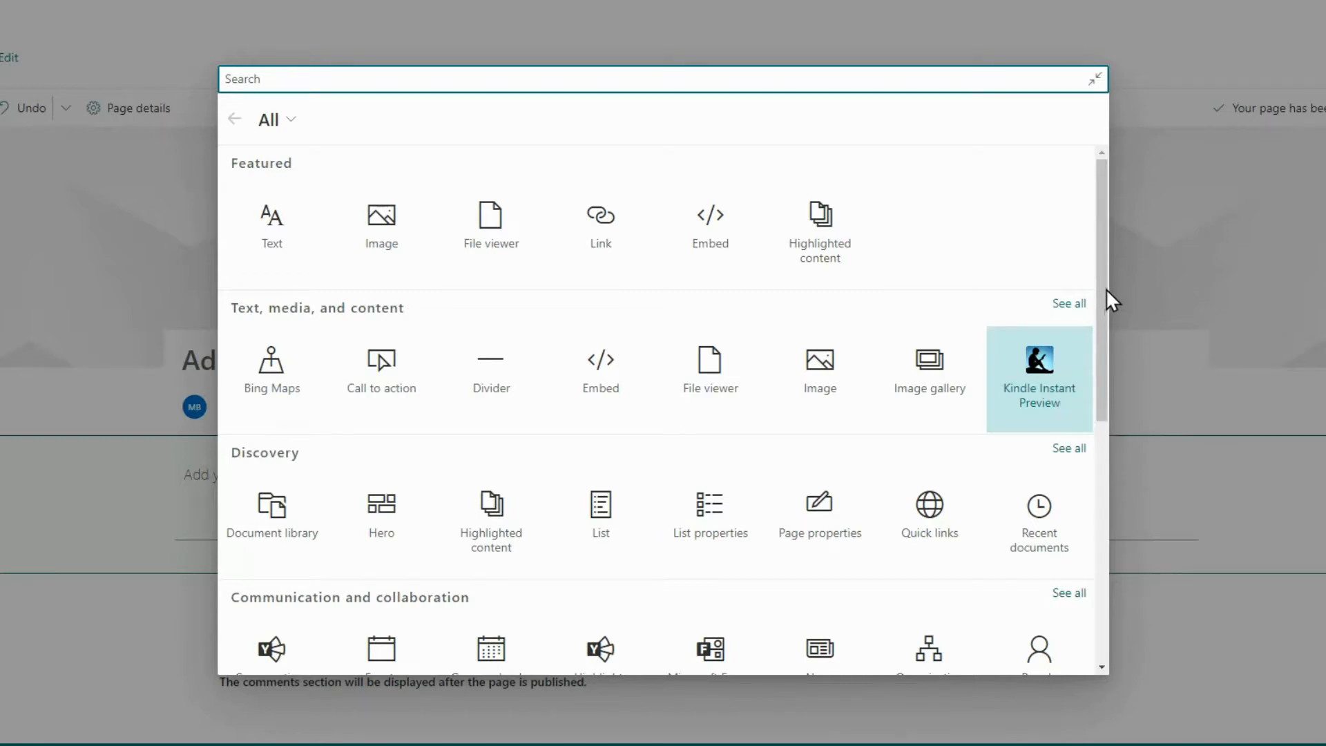
pyautogui.moveTo(1100, 287); pyautogui.dragTo(1124, 270)
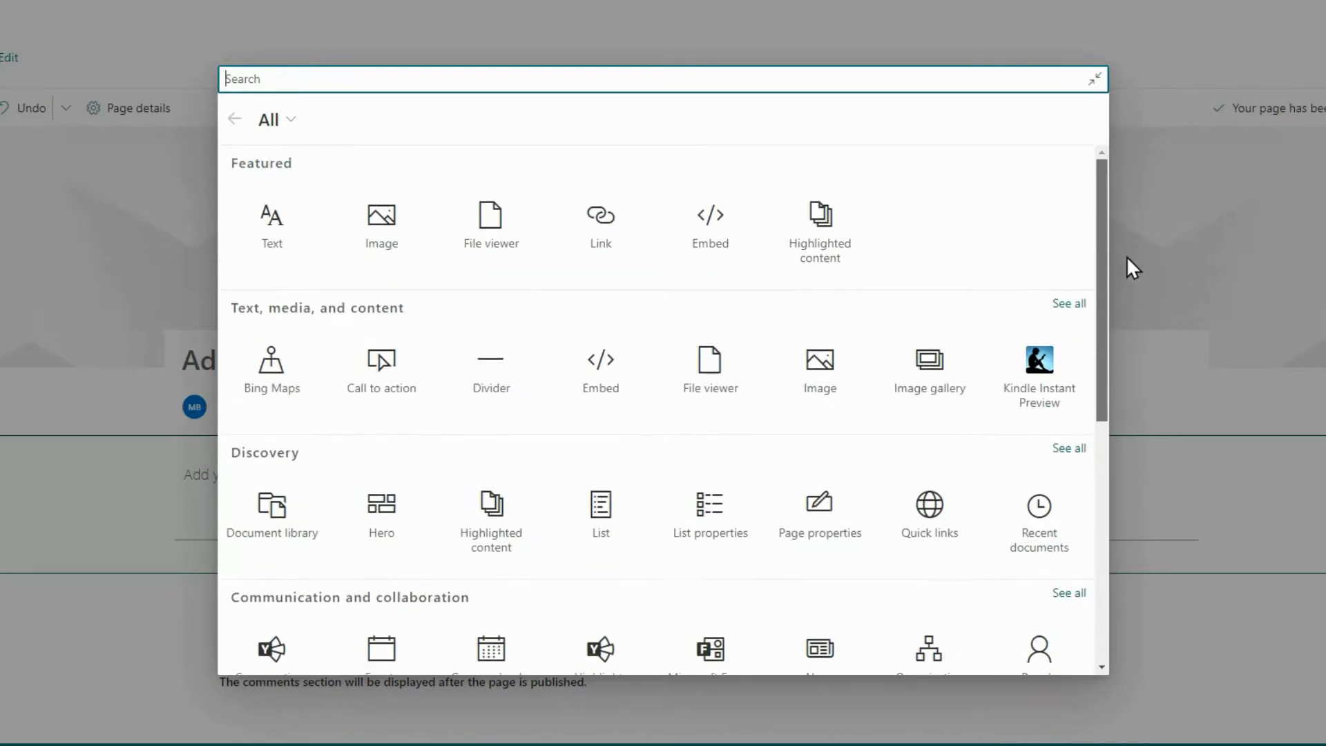
pyautogui.click(1064, 303)
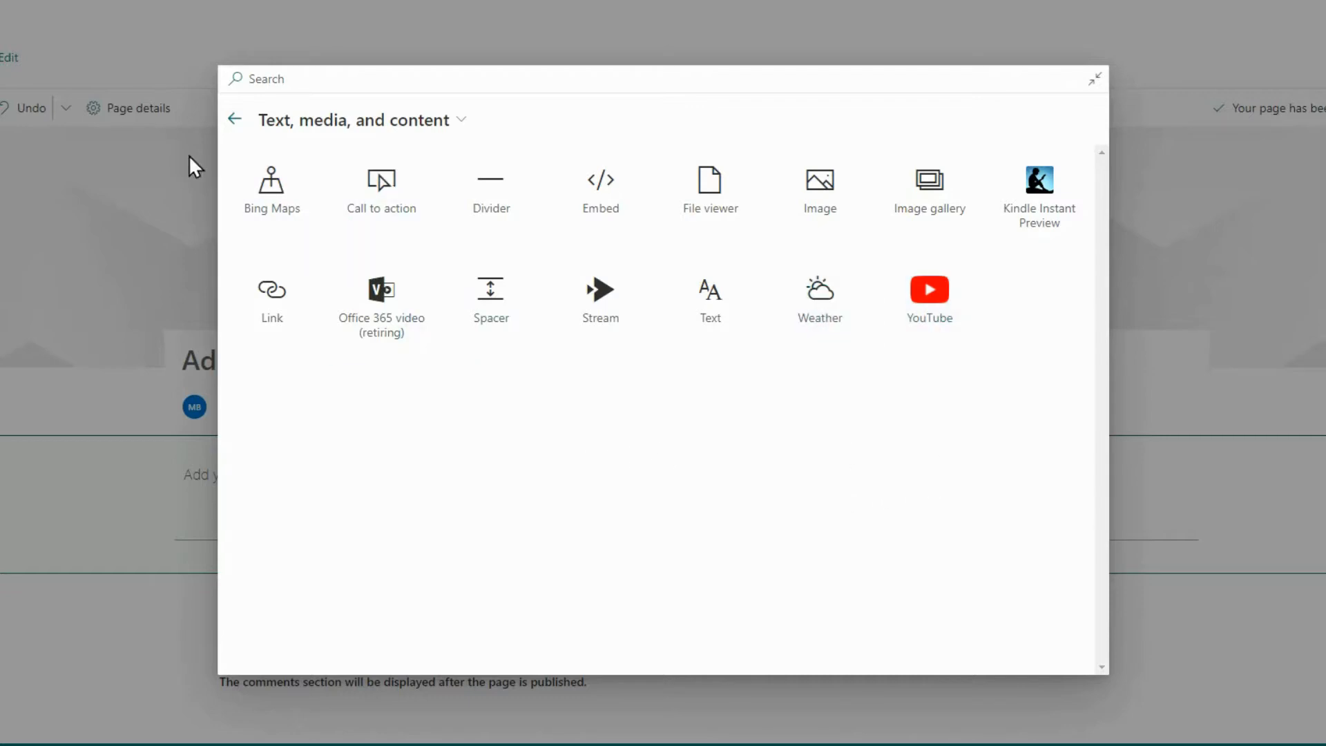
pyautogui.click(226, 120)
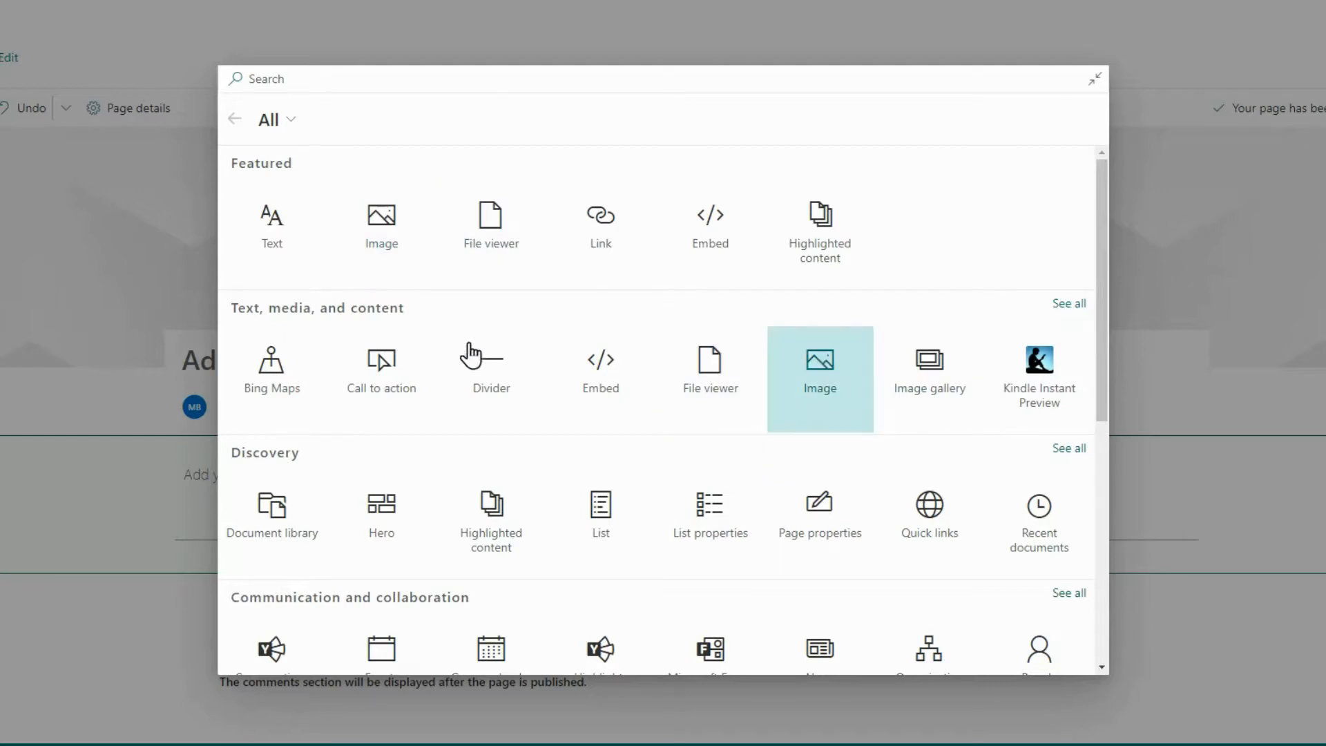
# Search the web parts for "count" and close the picker without adding one.
pyautogui.click(341, 80)
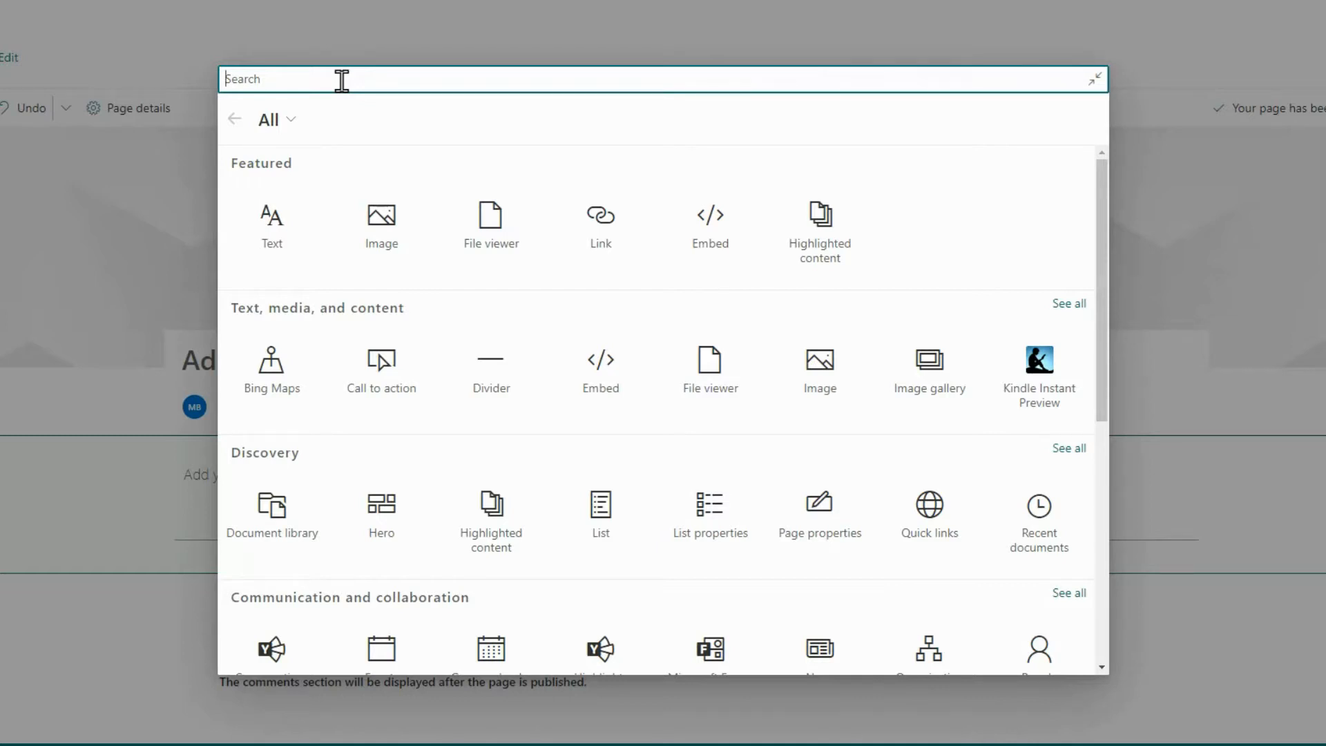
pyautogui.write('count')
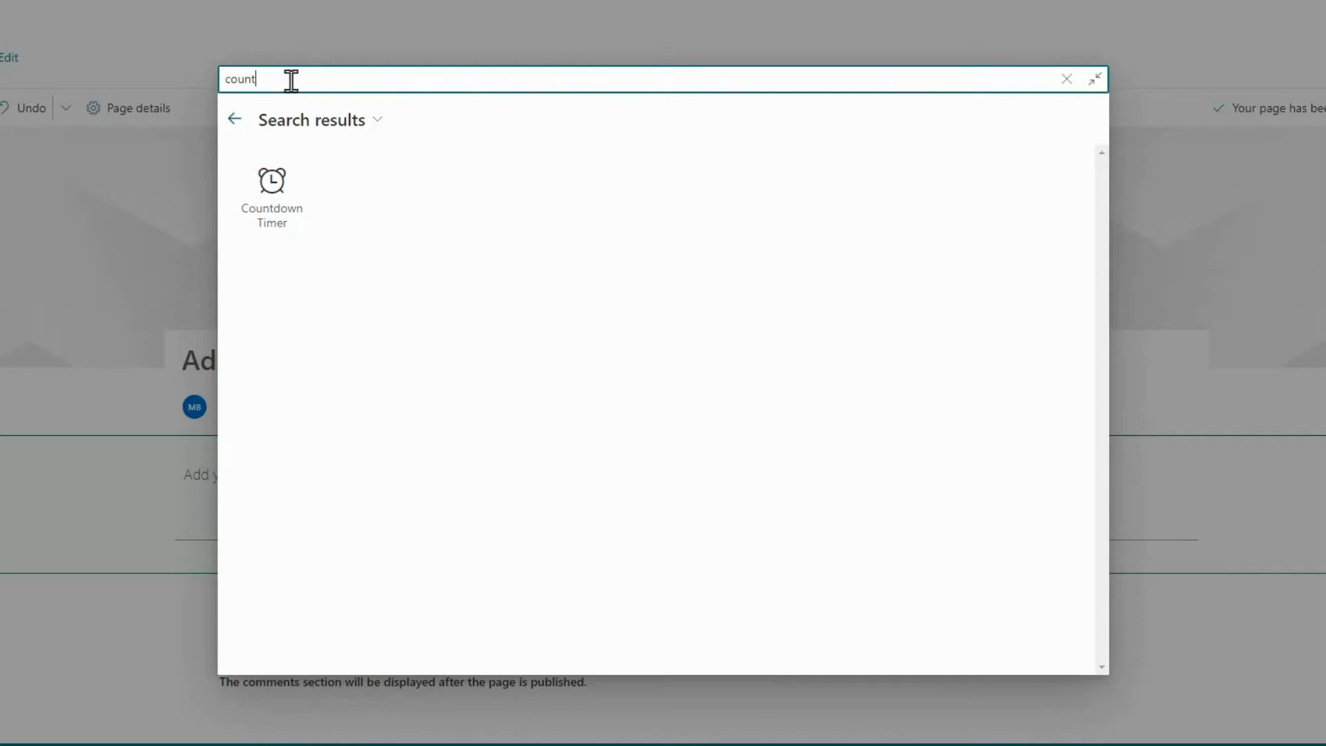
pyautogui.click(235, 128)
pyautogui.click(132, 279)
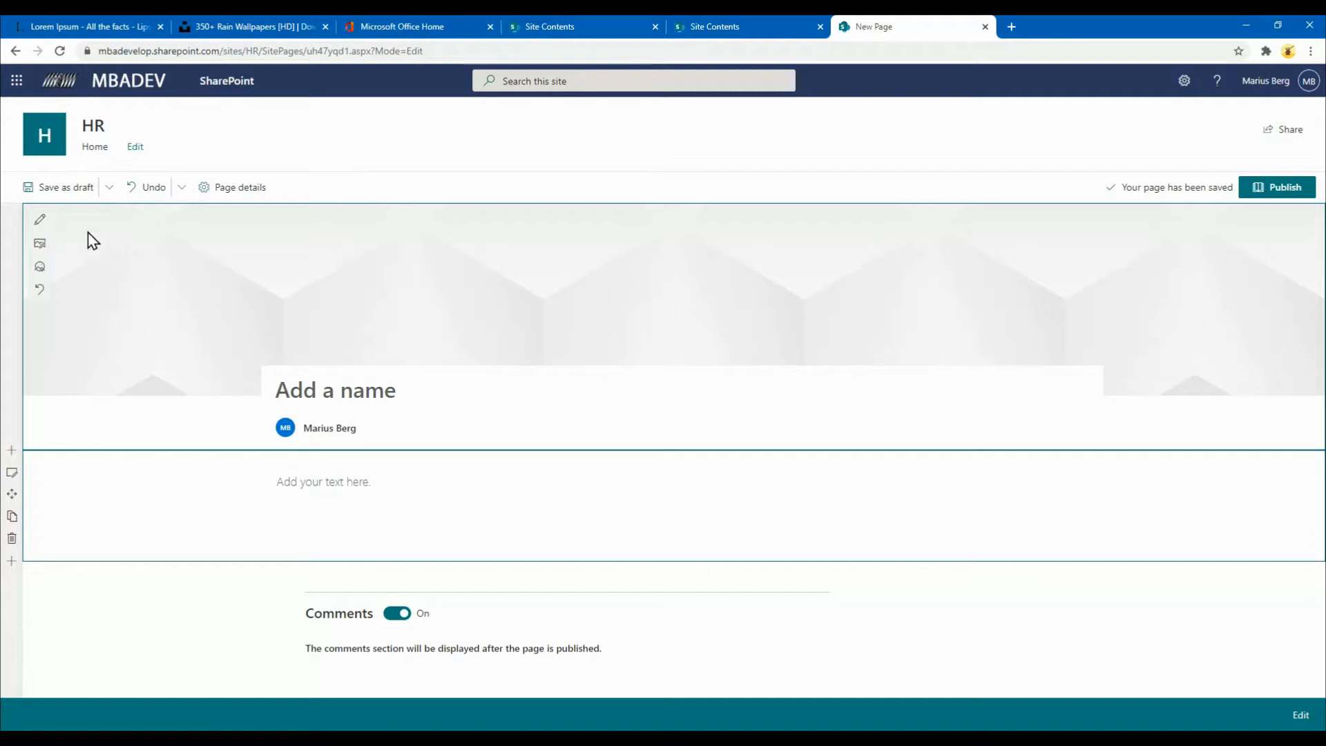
# Set the title banner image to the stock photo of the smiling woman in a yellow raincoat in the rain.
pyautogui.click(33, 250)
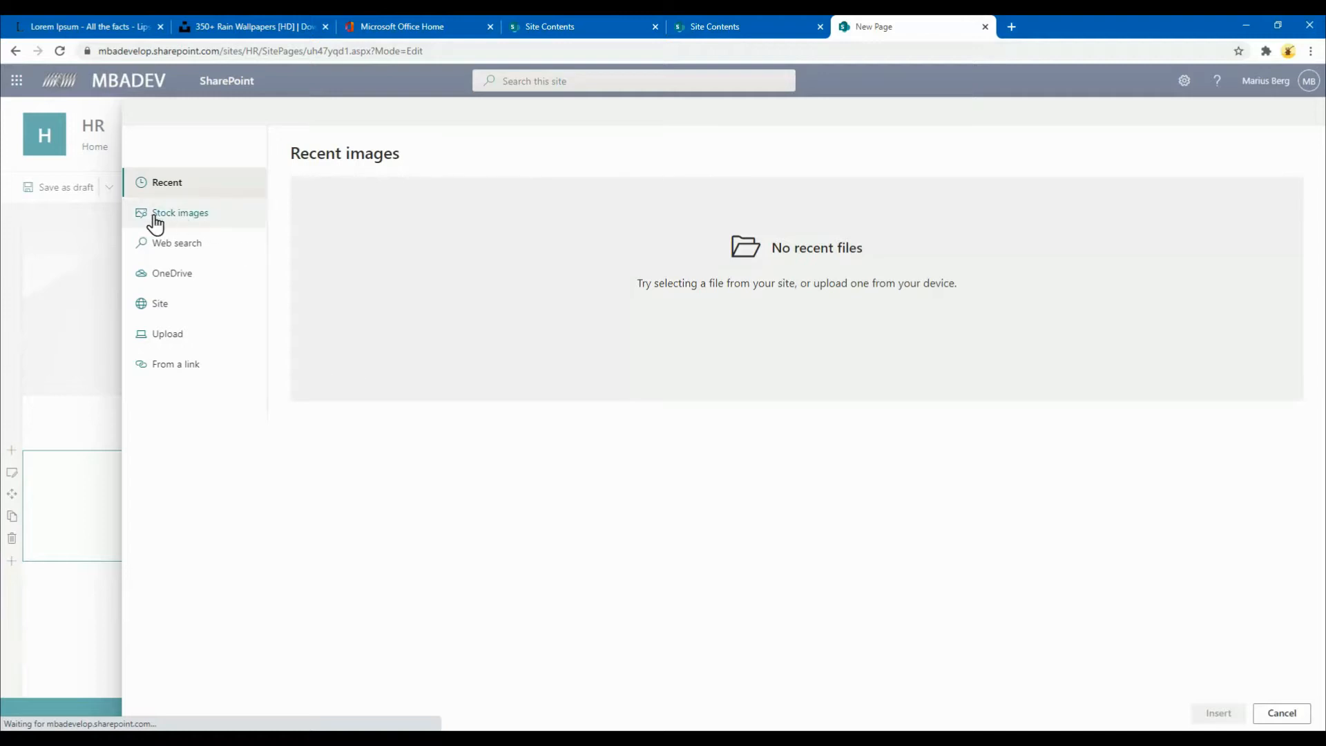
pyautogui.click(48, 289)
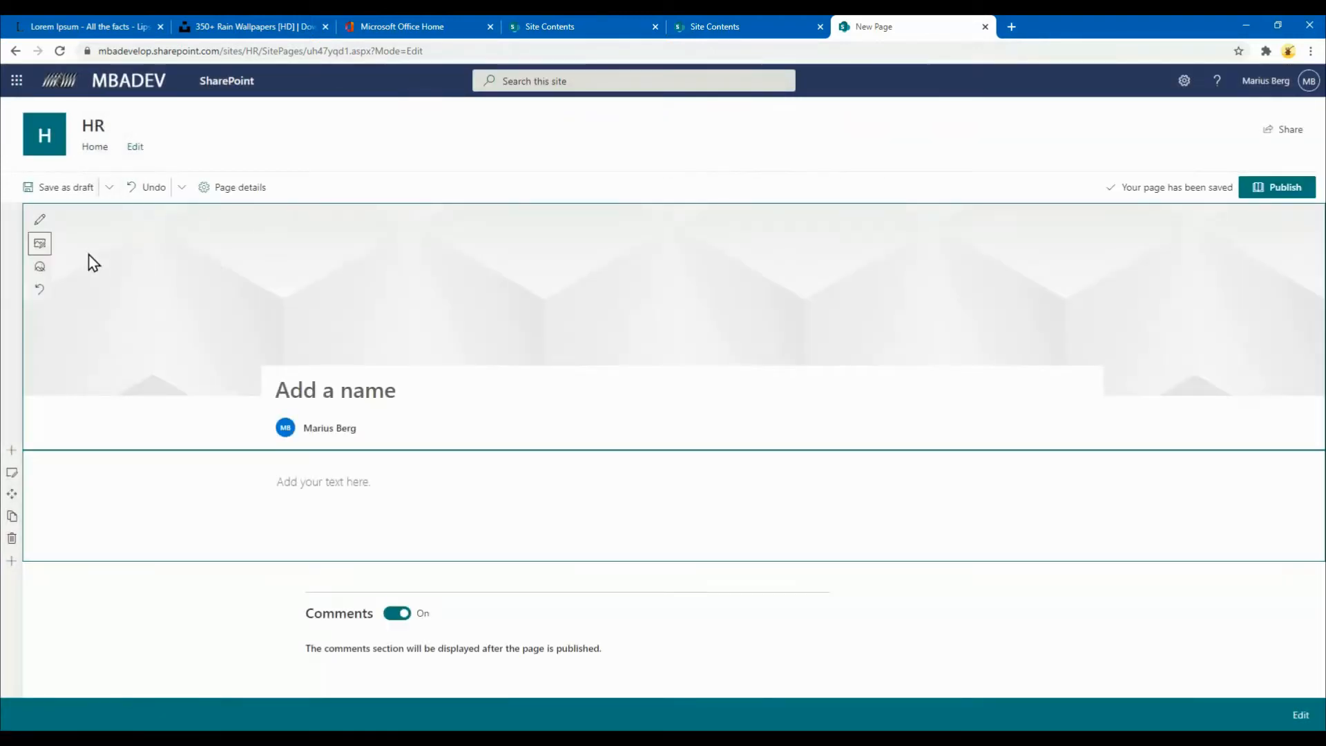
pyautogui.click(44, 249)
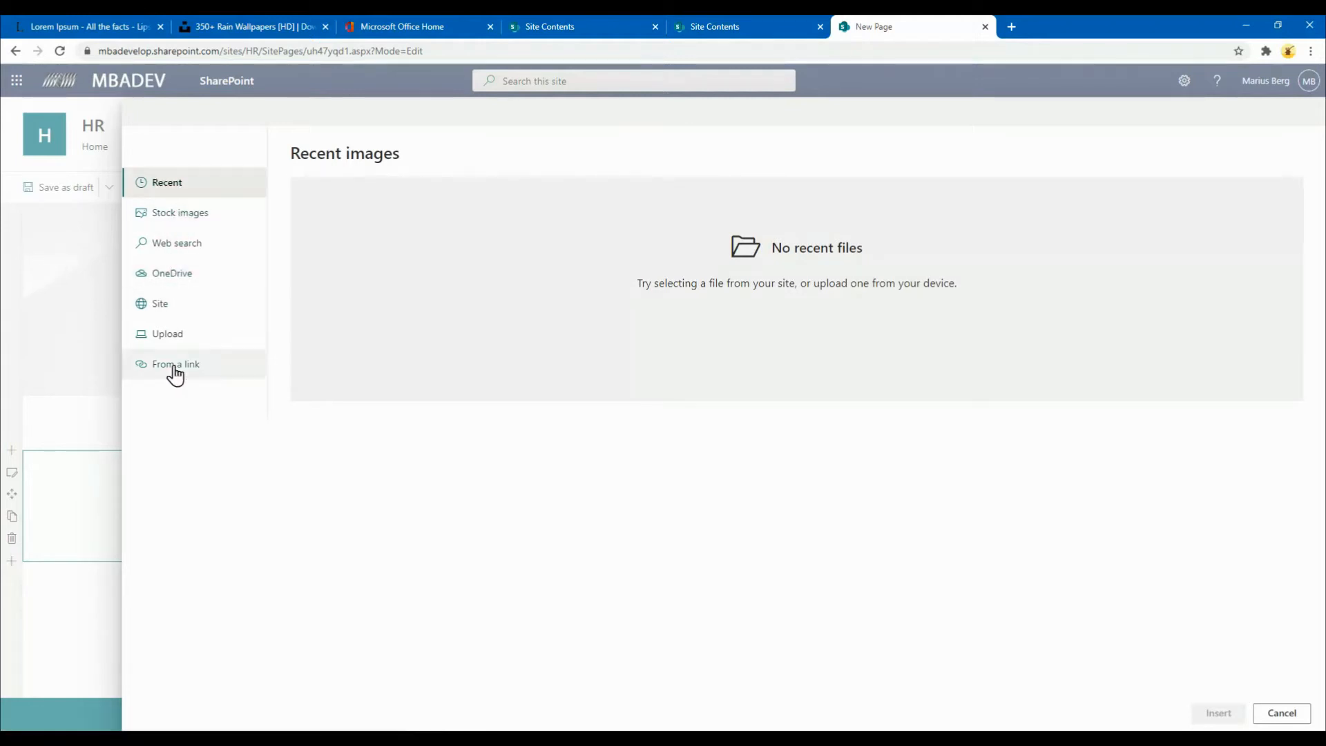
pyautogui.click(178, 224)
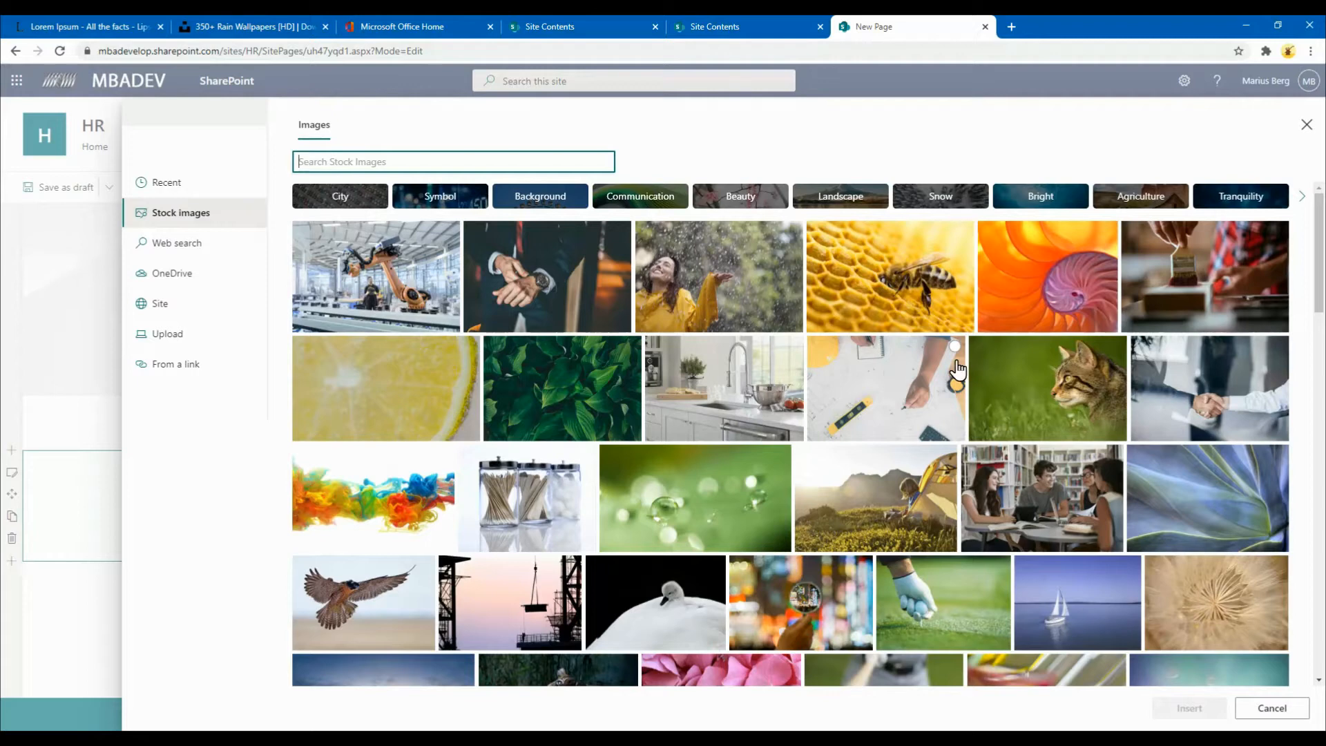
pyautogui.click(701, 290)
pyautogui.click(1190, 709)
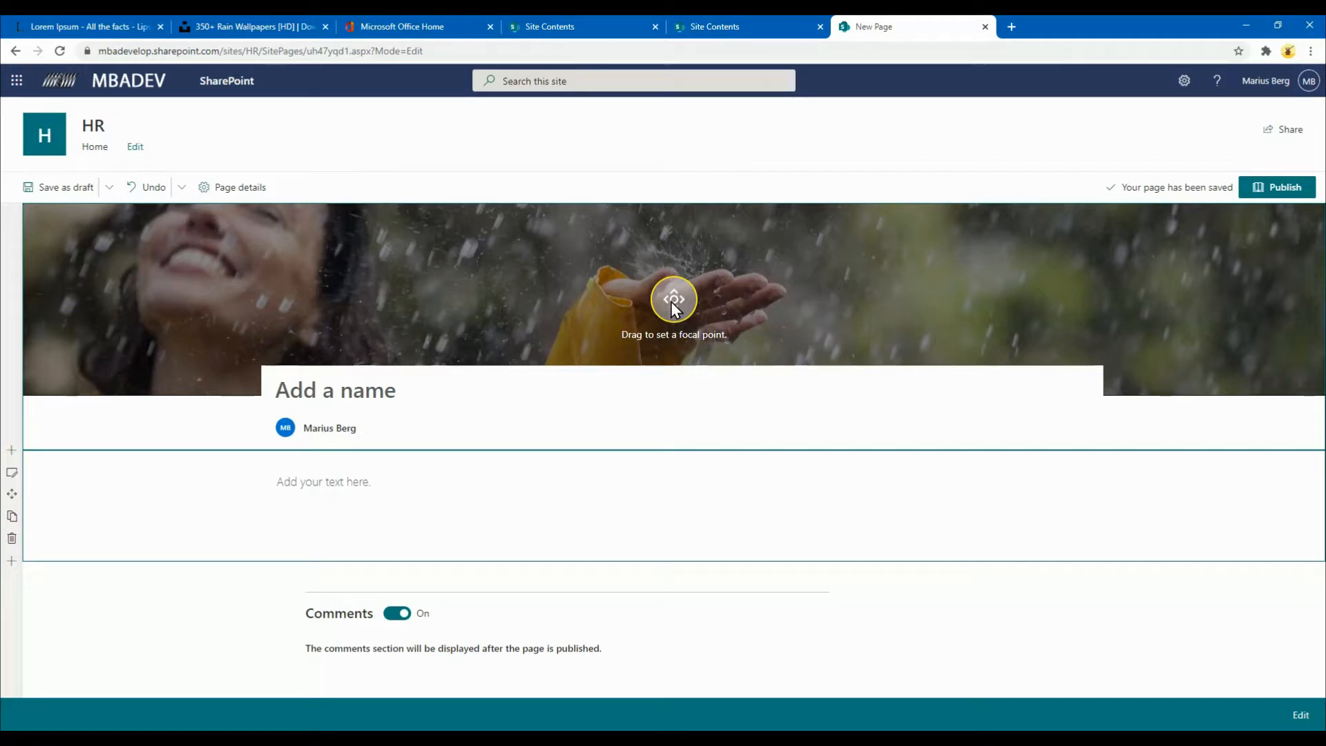
# Set the banner image's focal point on the woman's face, and readjust it slightly towards the side of her head.
pyautogui.moveTo(675, 305); pyautogui.dragTo(213, 287)
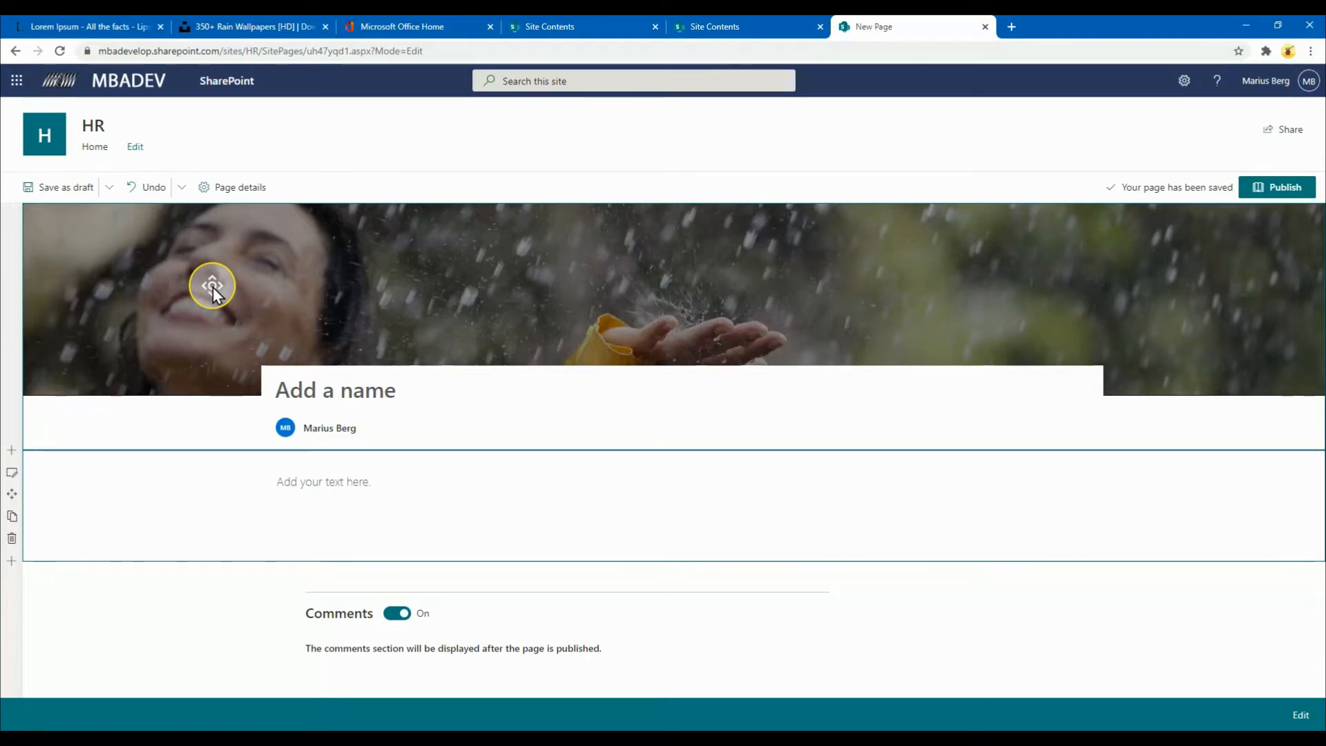
pyautogui.click(214, 289)
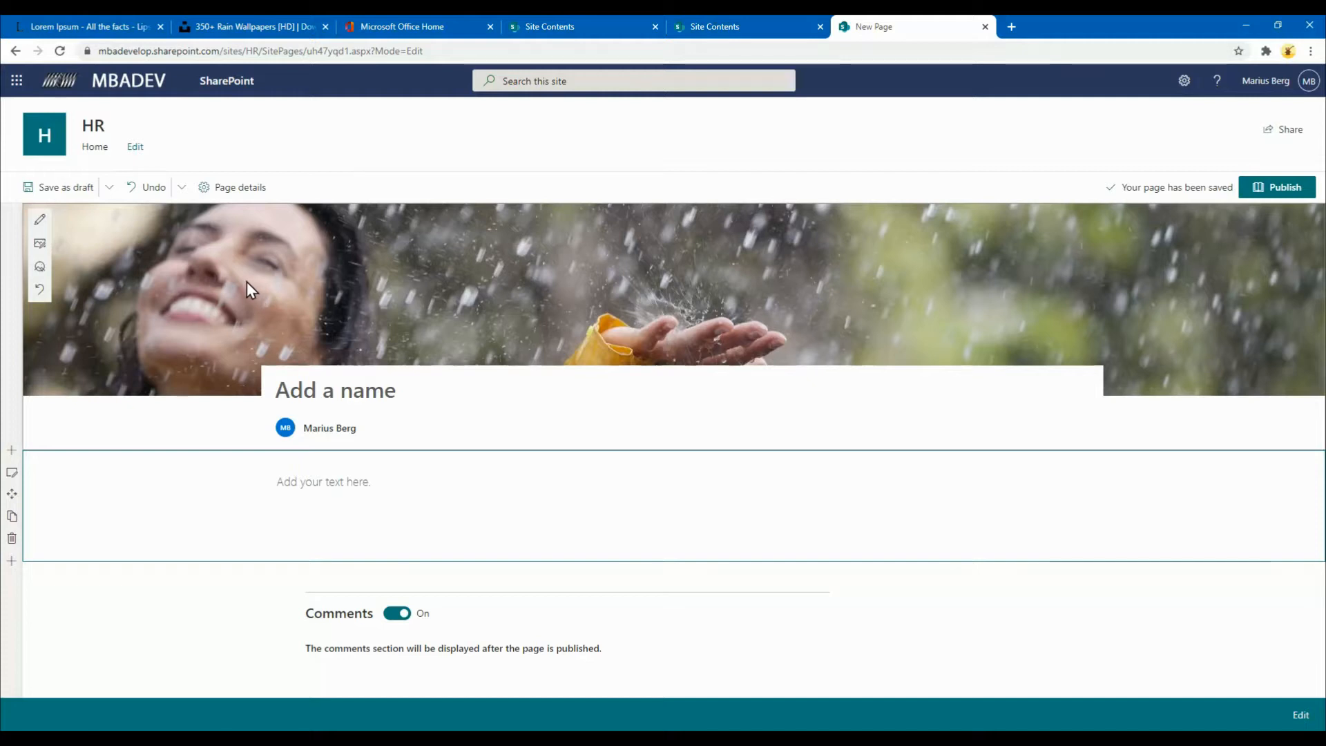
pyautogui.click(41, 275)
pyautogui.moveTo(208, 289); pyautogui.dragTo(252, 281)
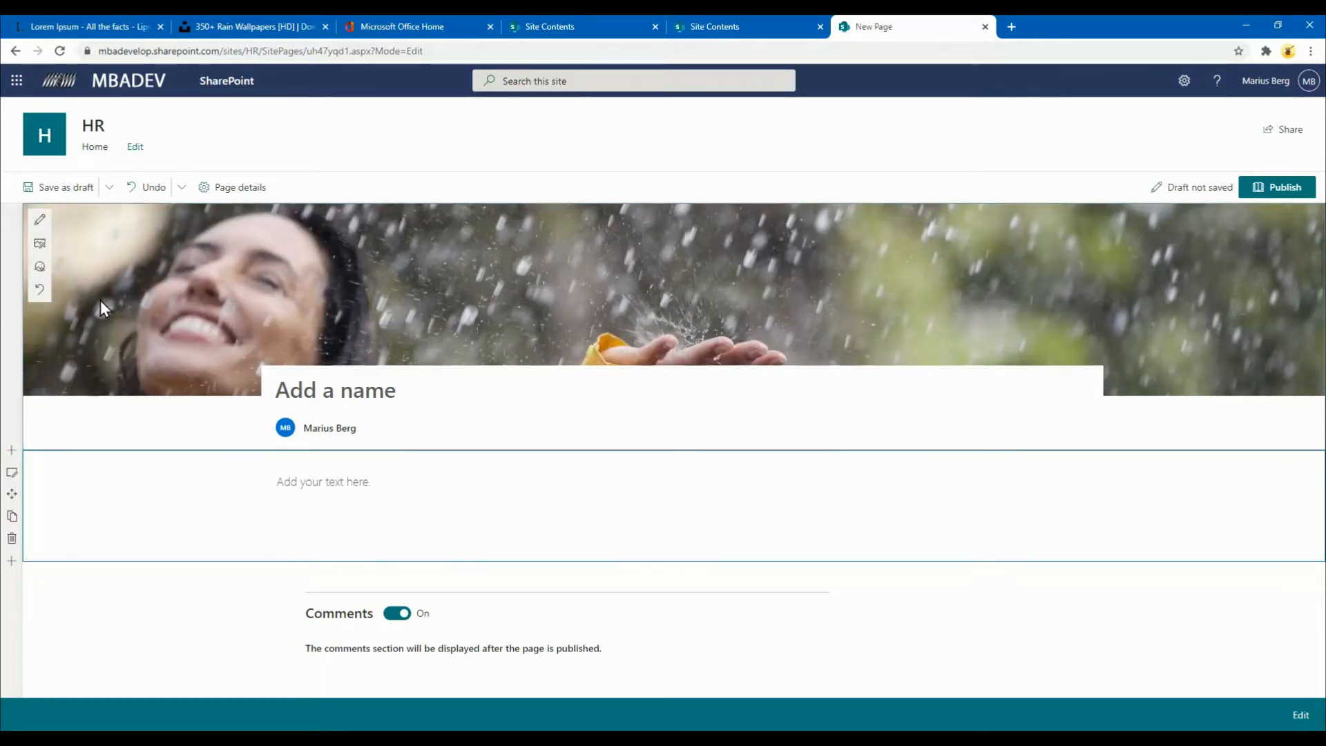
# Reset the title banner image to the default and change the title area layout to Plain.
pyautogui.click(41, 293)
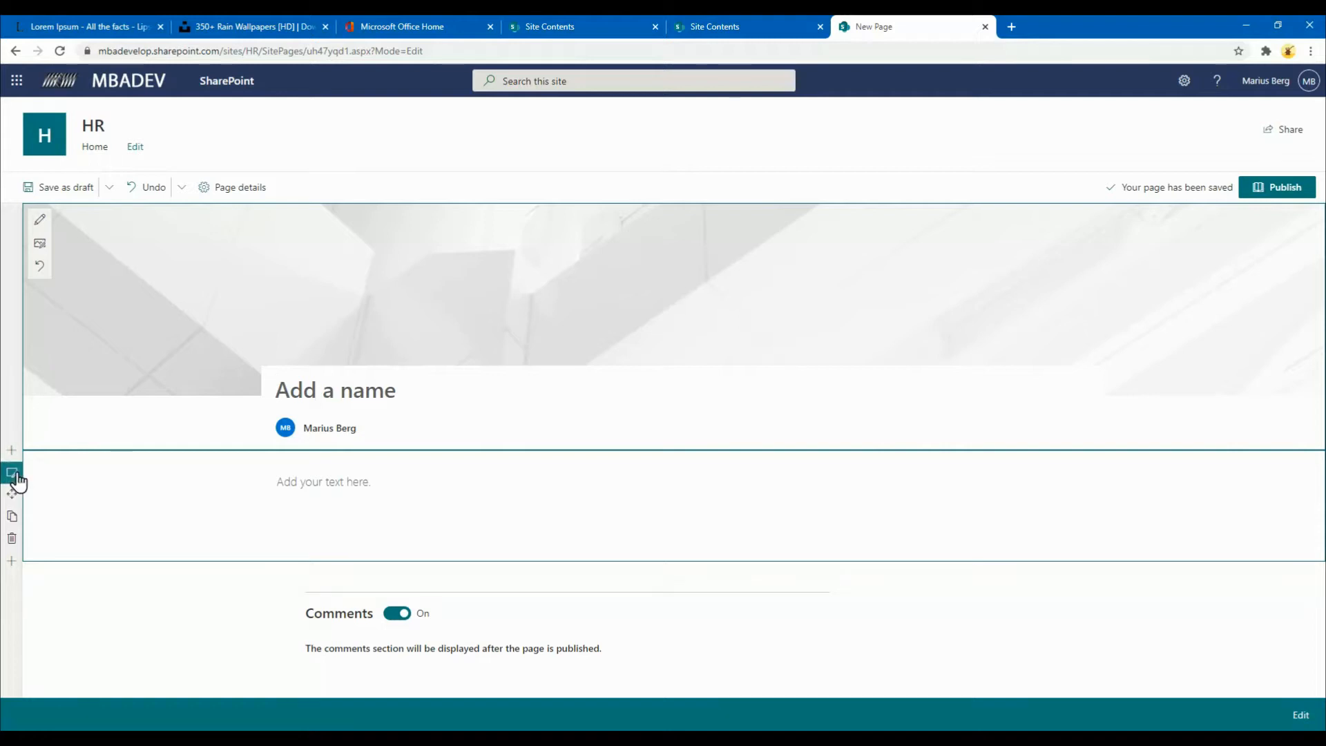
pyautogui.click(40, 221)
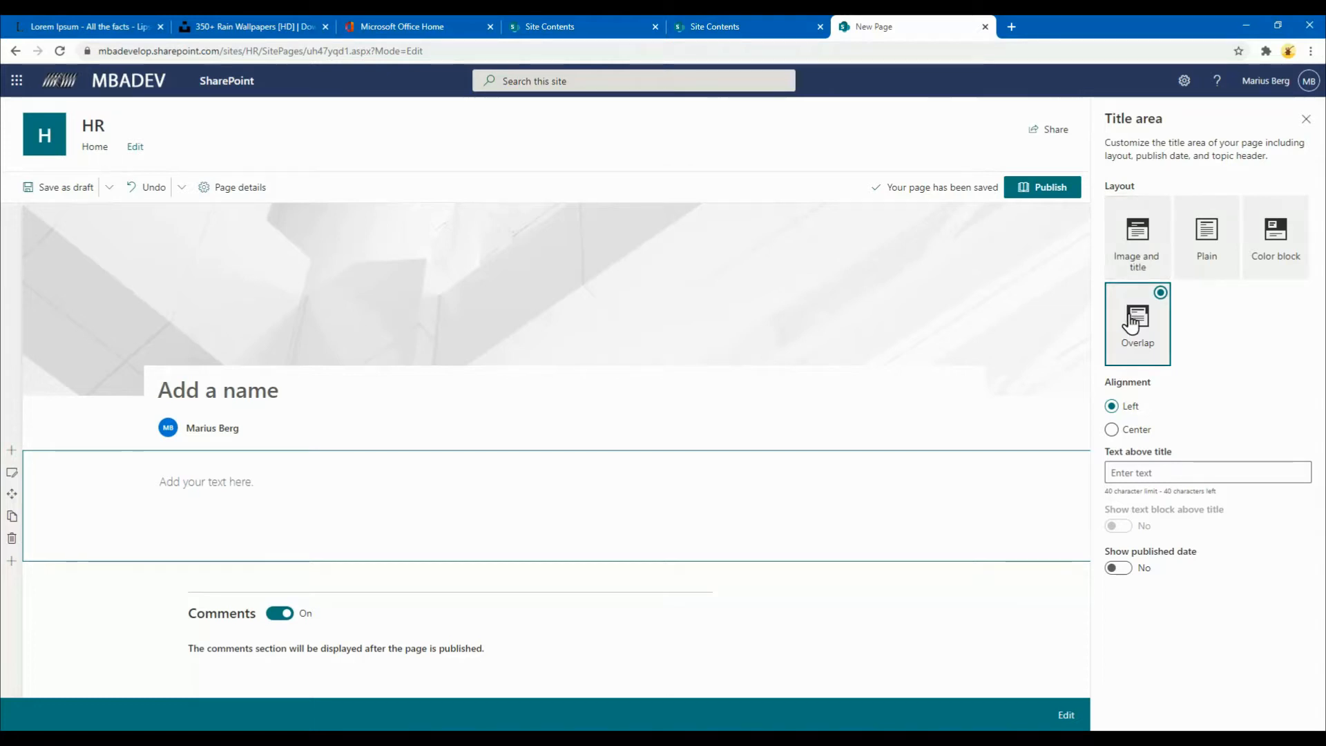
pyautogui.click(1208, 245)
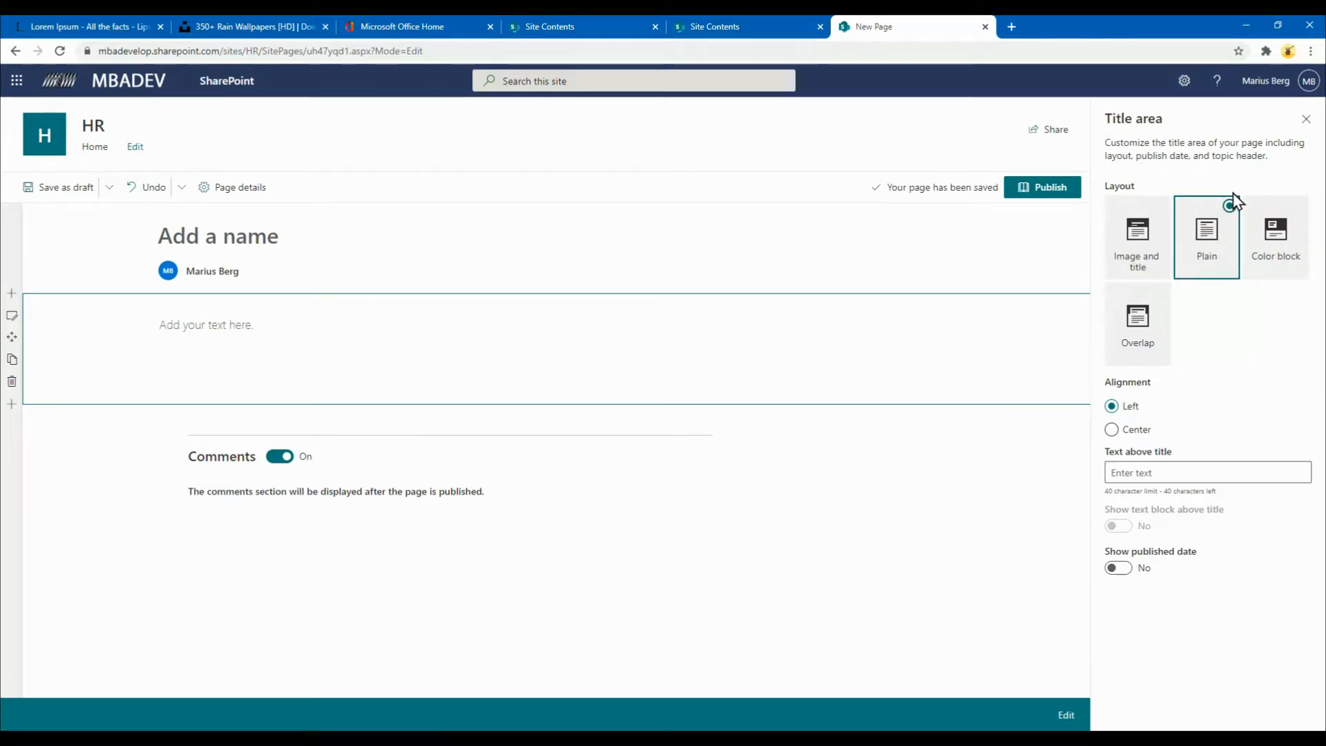
pyautogui.click(1306, 120)
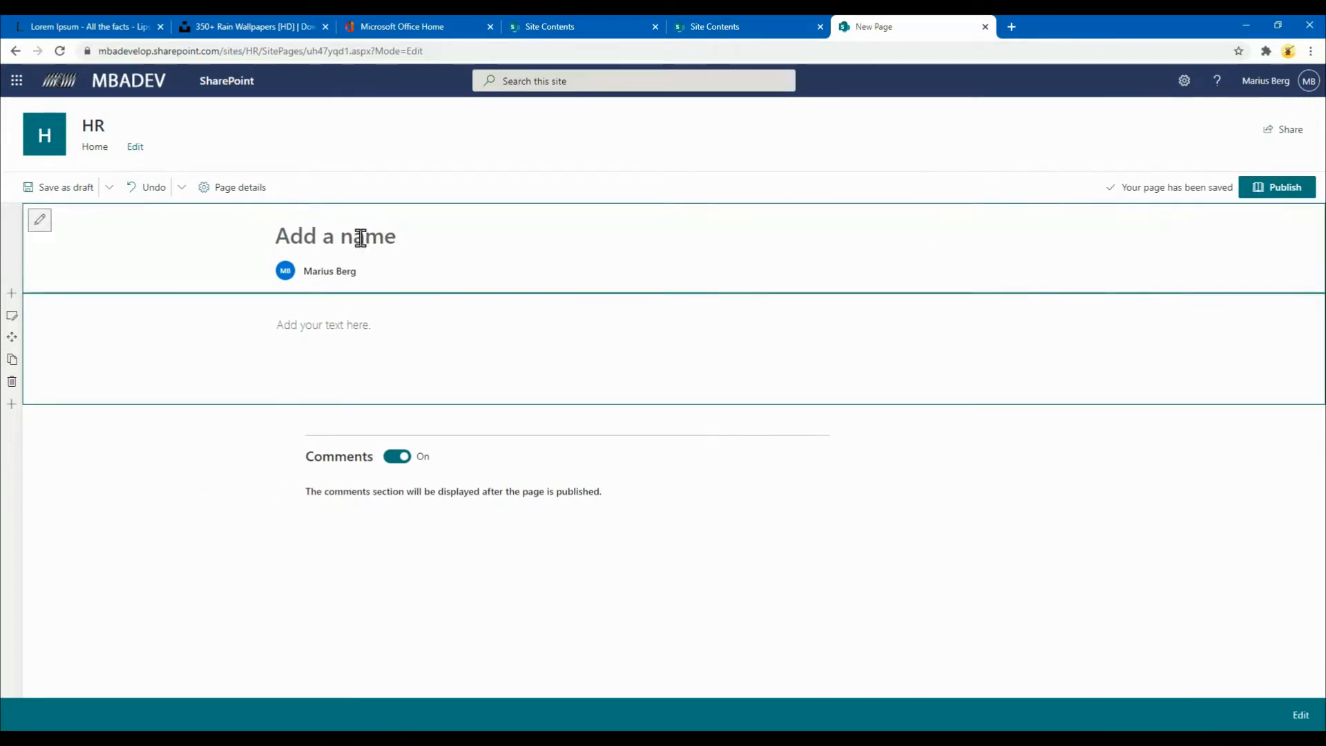
# Name the page "Three ways to make working in the rain more enjoyable".
pyautogui.click(334, 236)
pyautogui.write('Three wa')
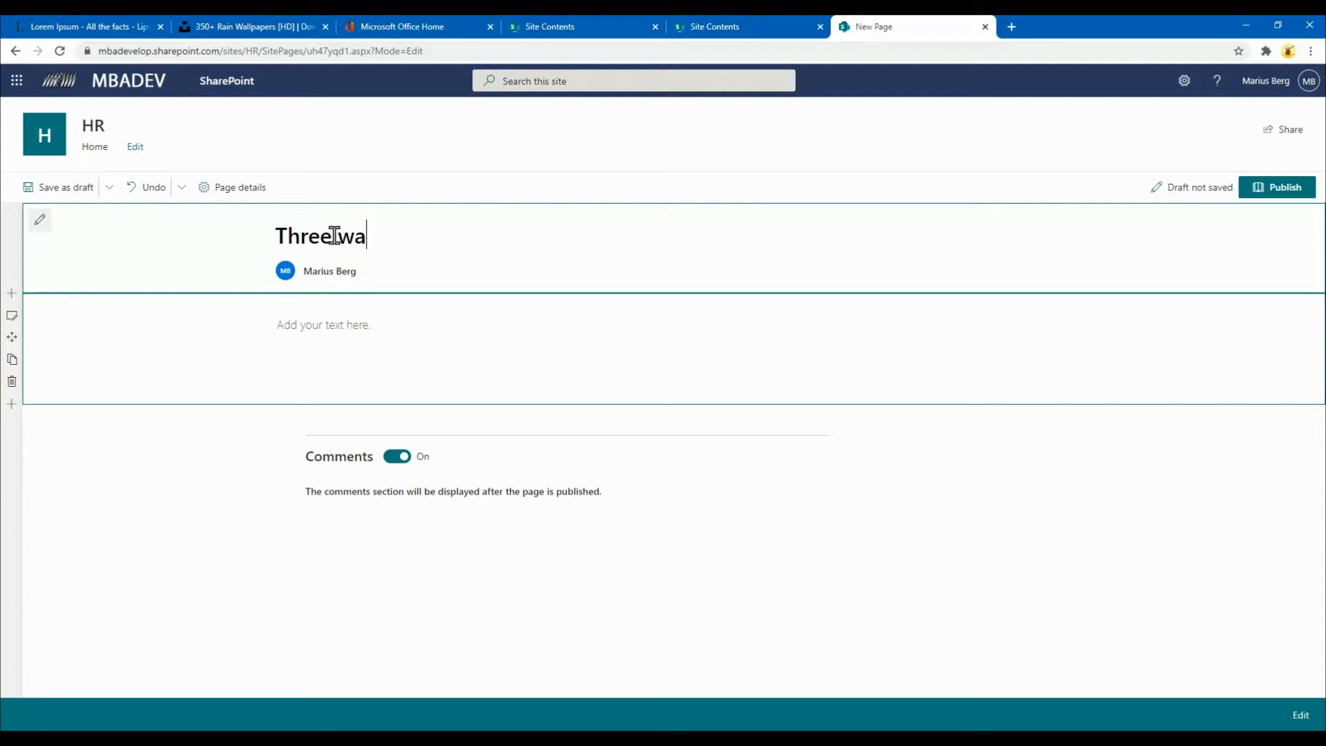
pyautogui.write('ys to make working')
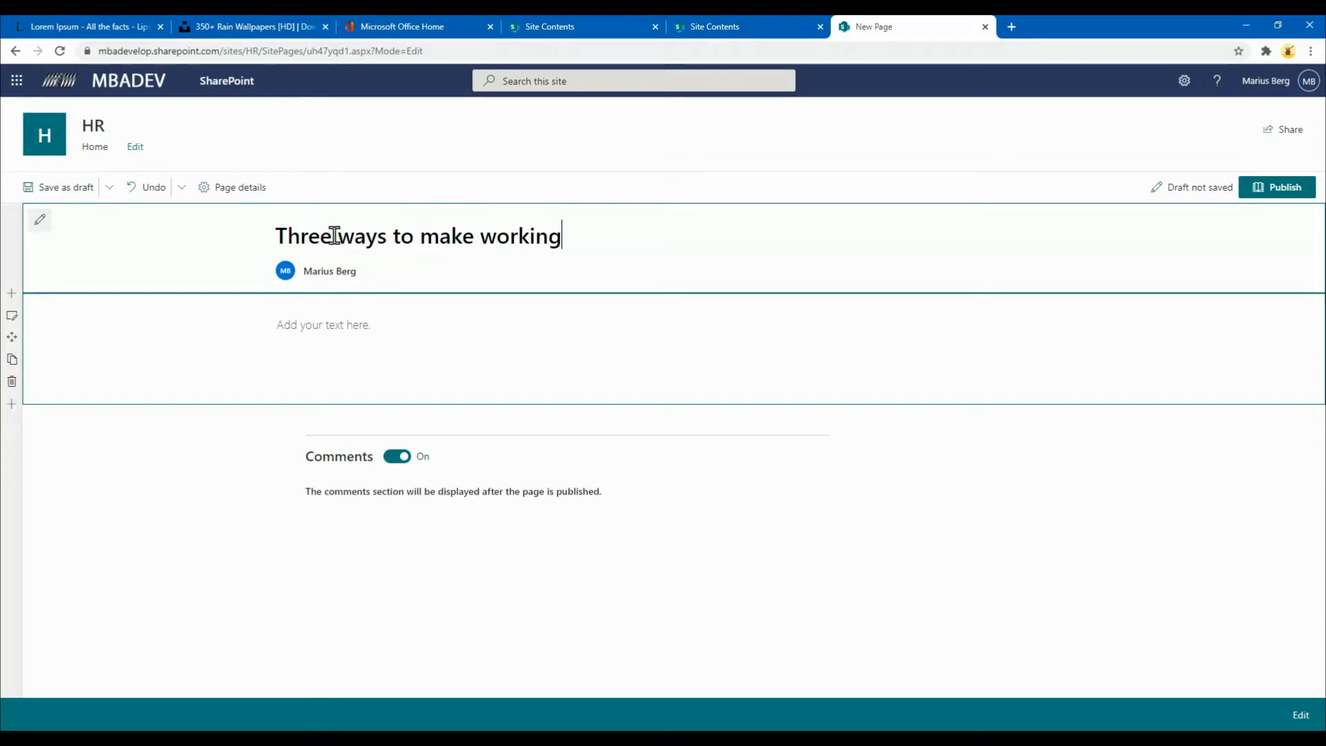
pyautogui.write(' in the rain more')
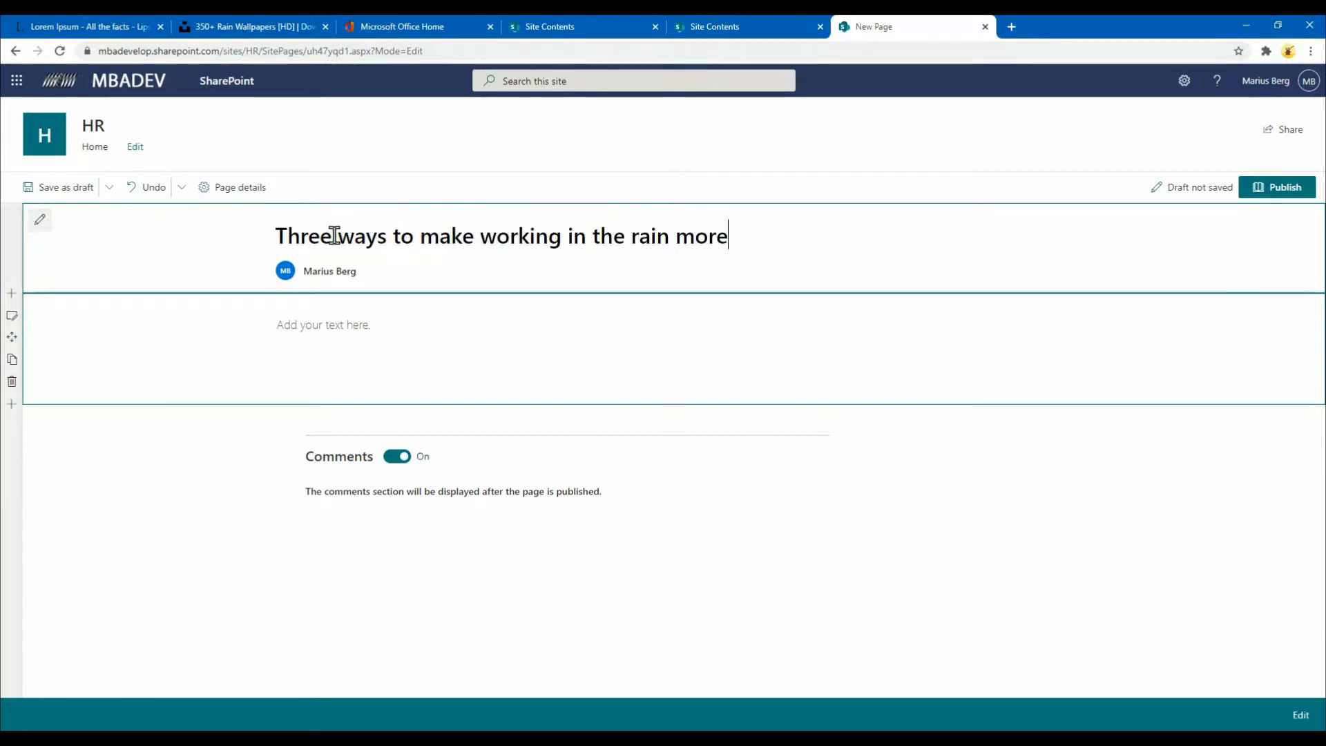
pyautogui.write(' enjoyable')
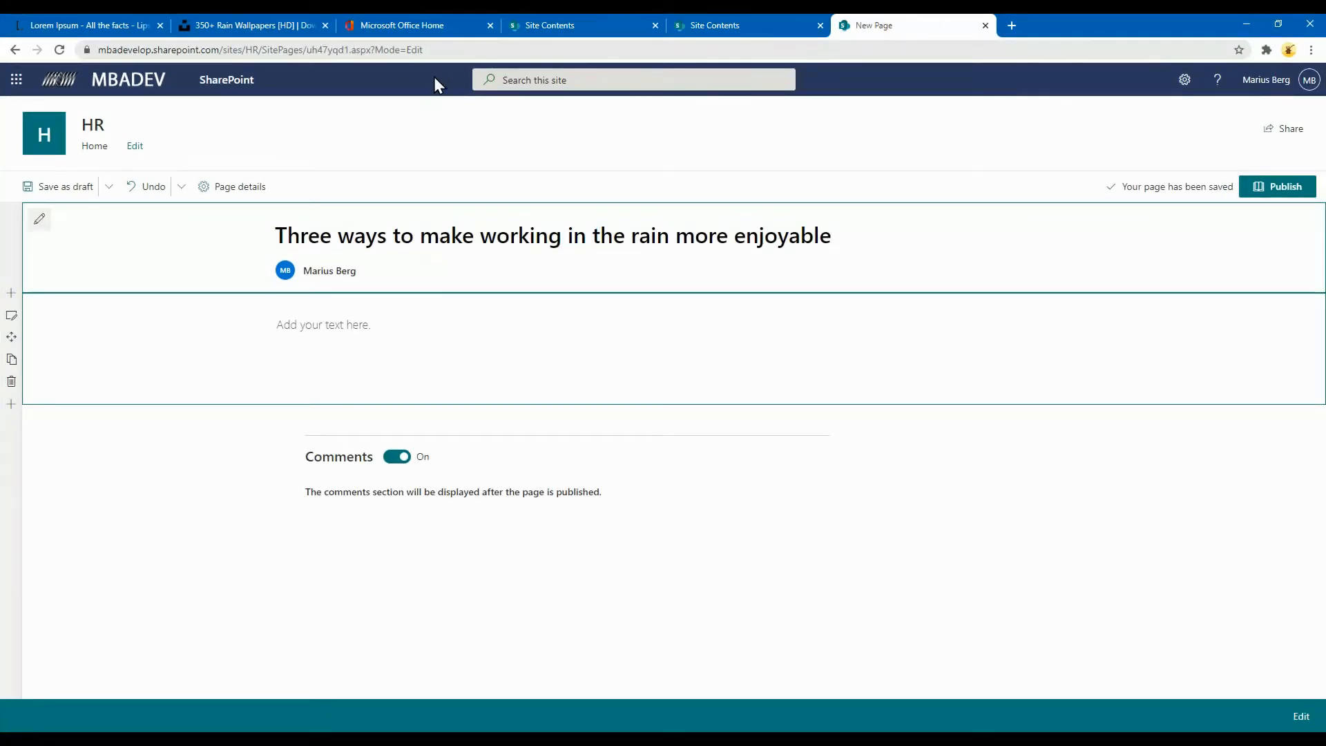
pyautogui.click(384, 340)
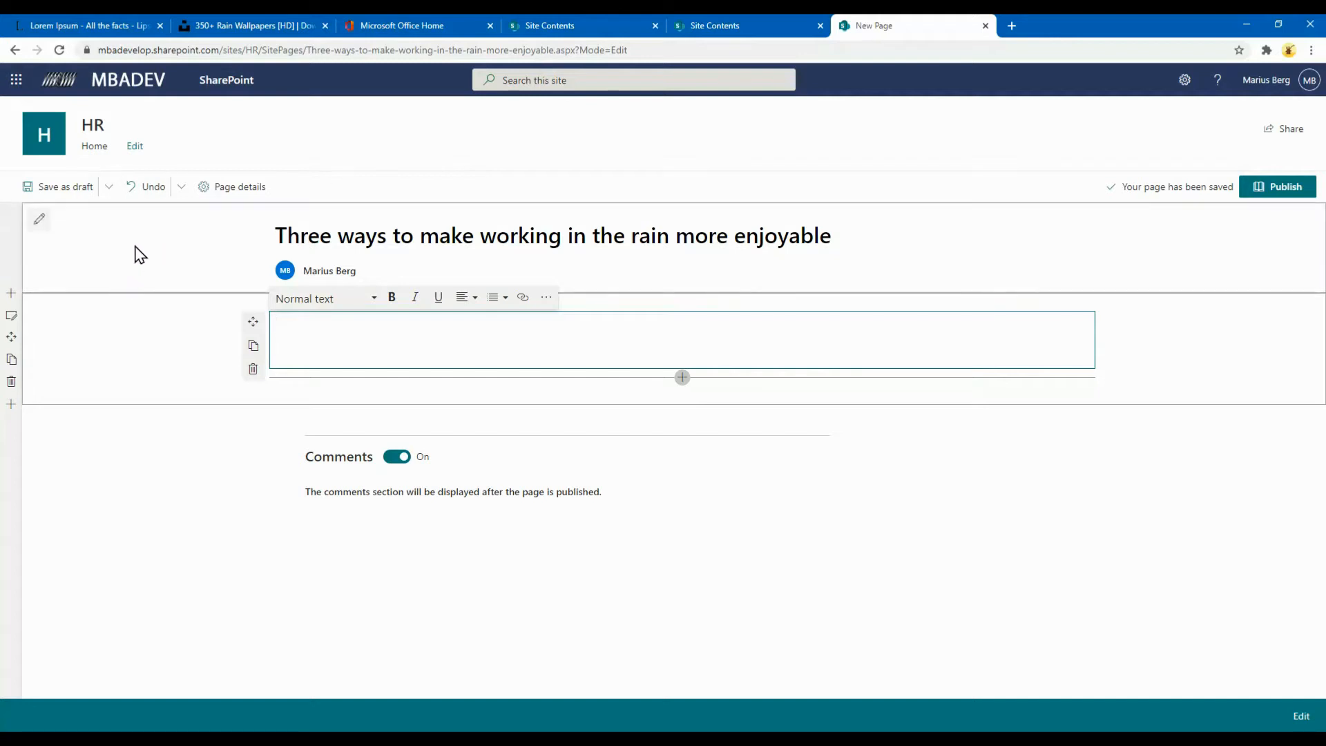
pyautogui.click(195, 257)
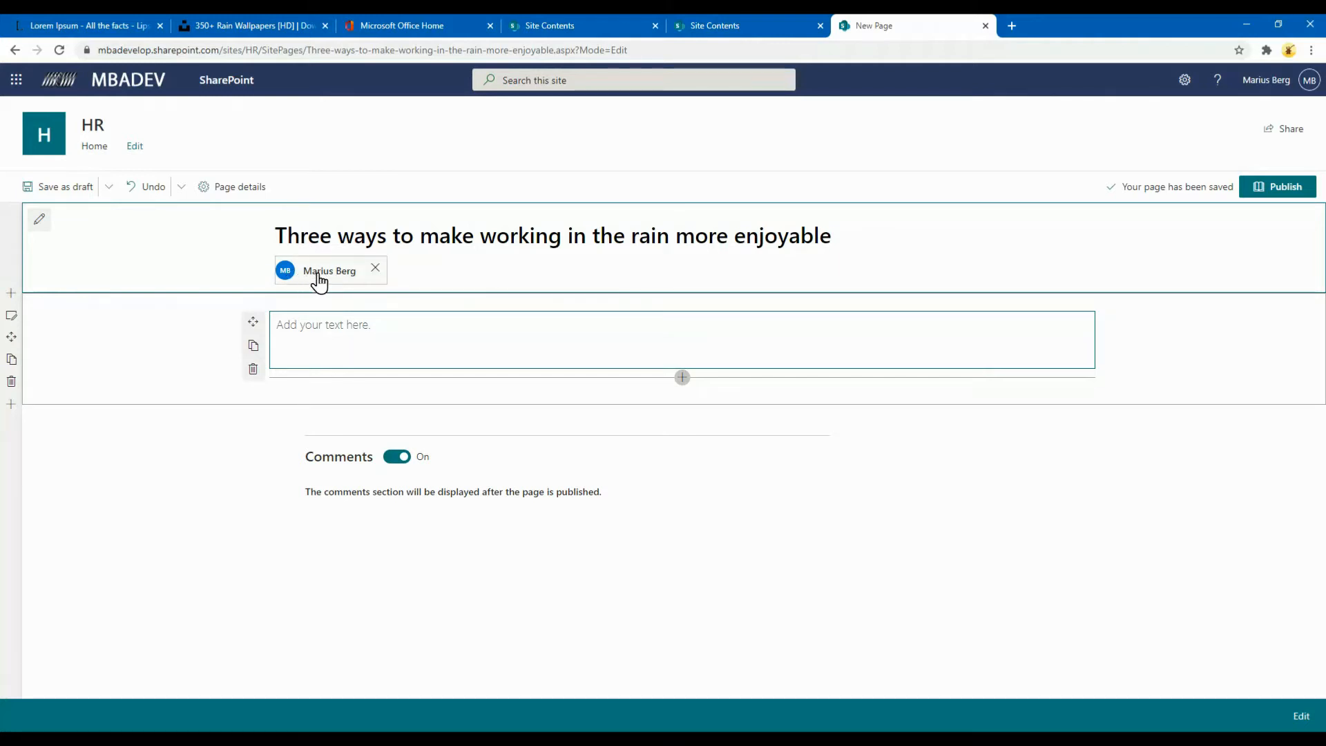
pyautogui.click(168, 343)
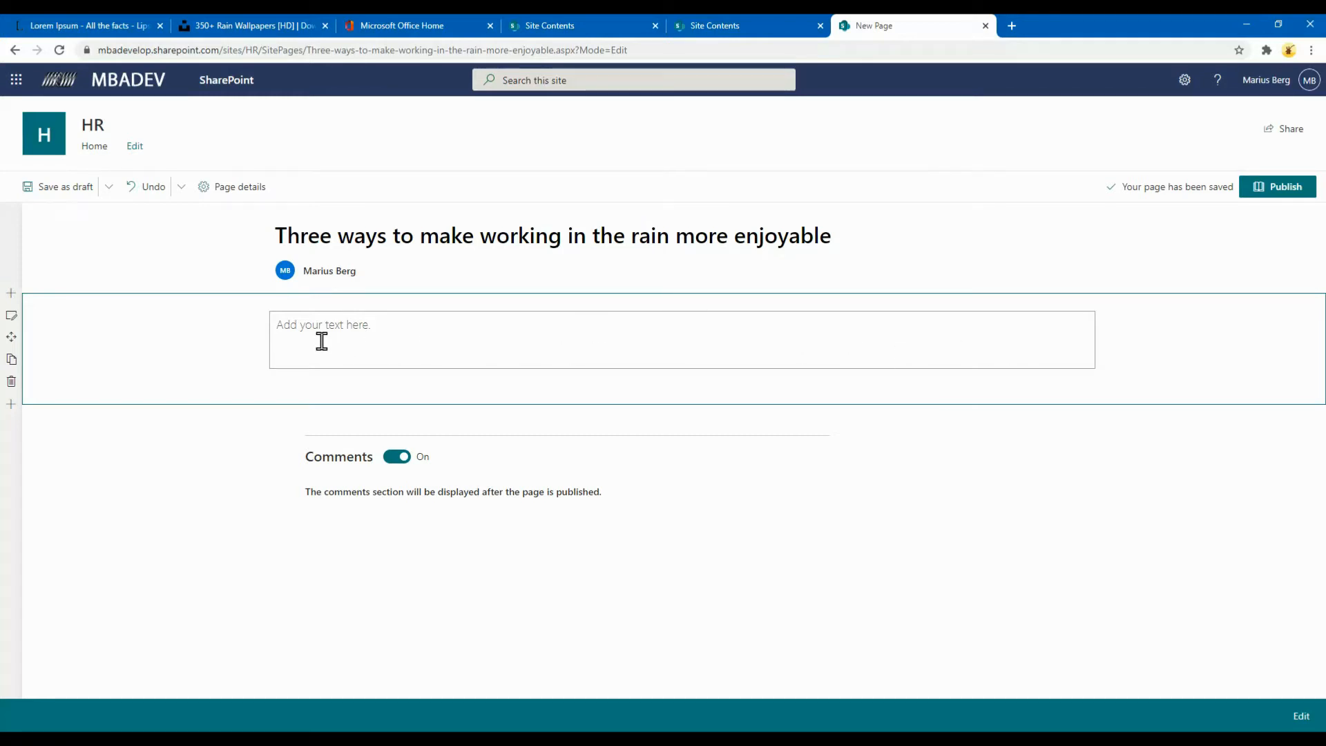
# Copy the five selected Lorem Ipsum paragraphs from the lipsum.com page and paste them into the new page's text block.
pyautogui.click(95, 22)
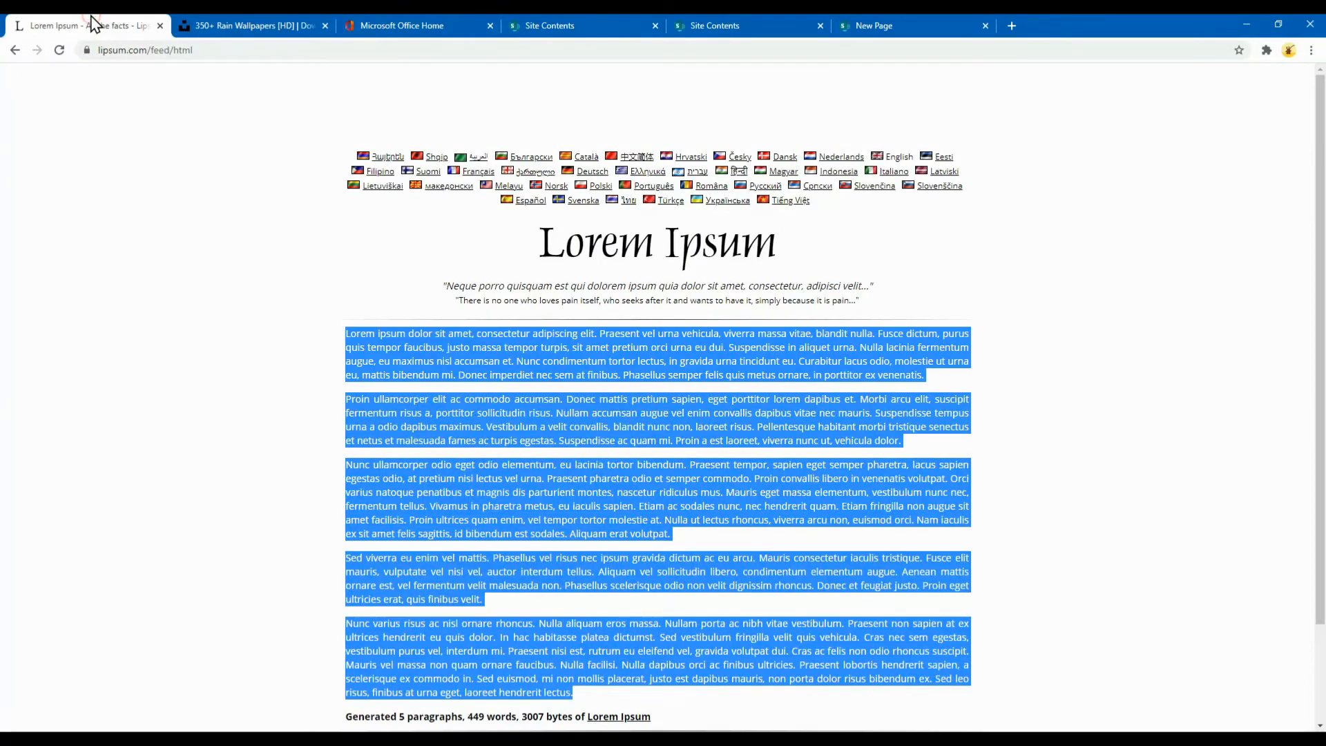
pyautogui.rightClick(462, 337)
pyautogui.click(516, 362)
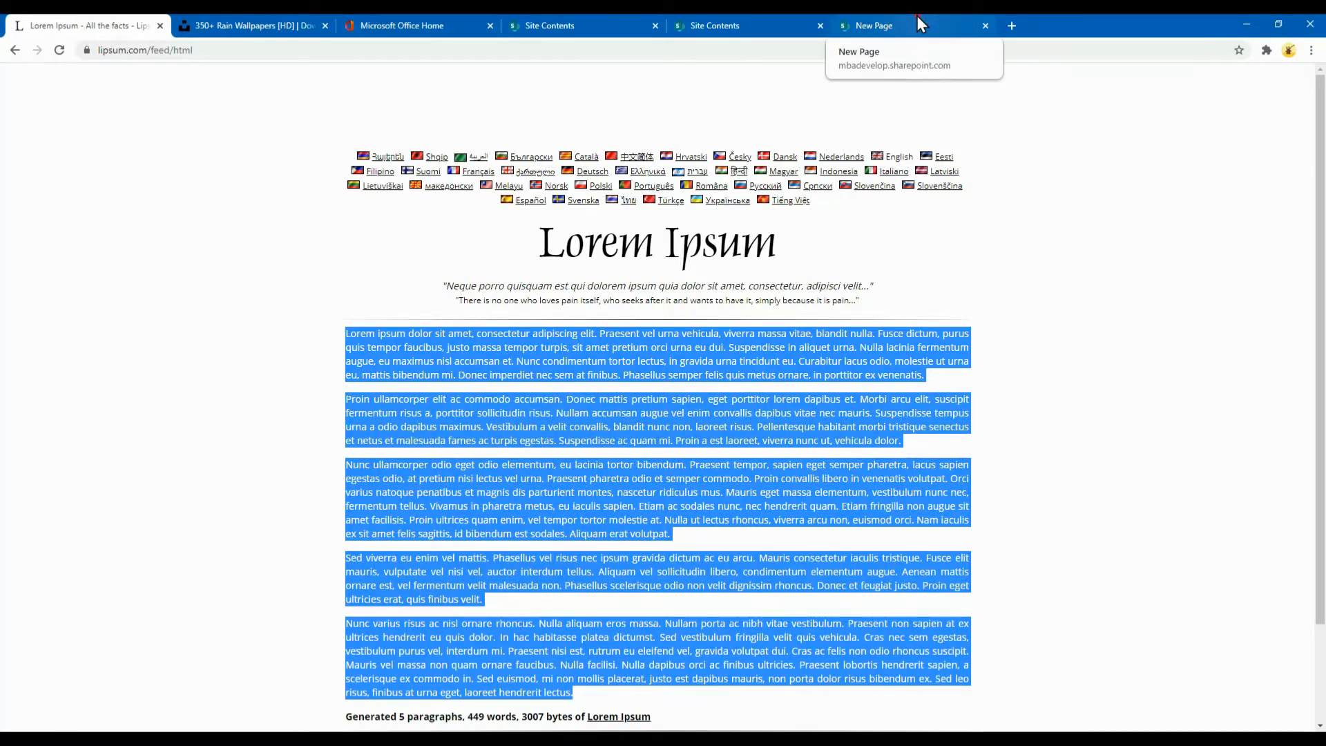
pyautogui.click(864, 25)
pyautogui.click(292, 325)
pyautogui.rightClick(295, 330)
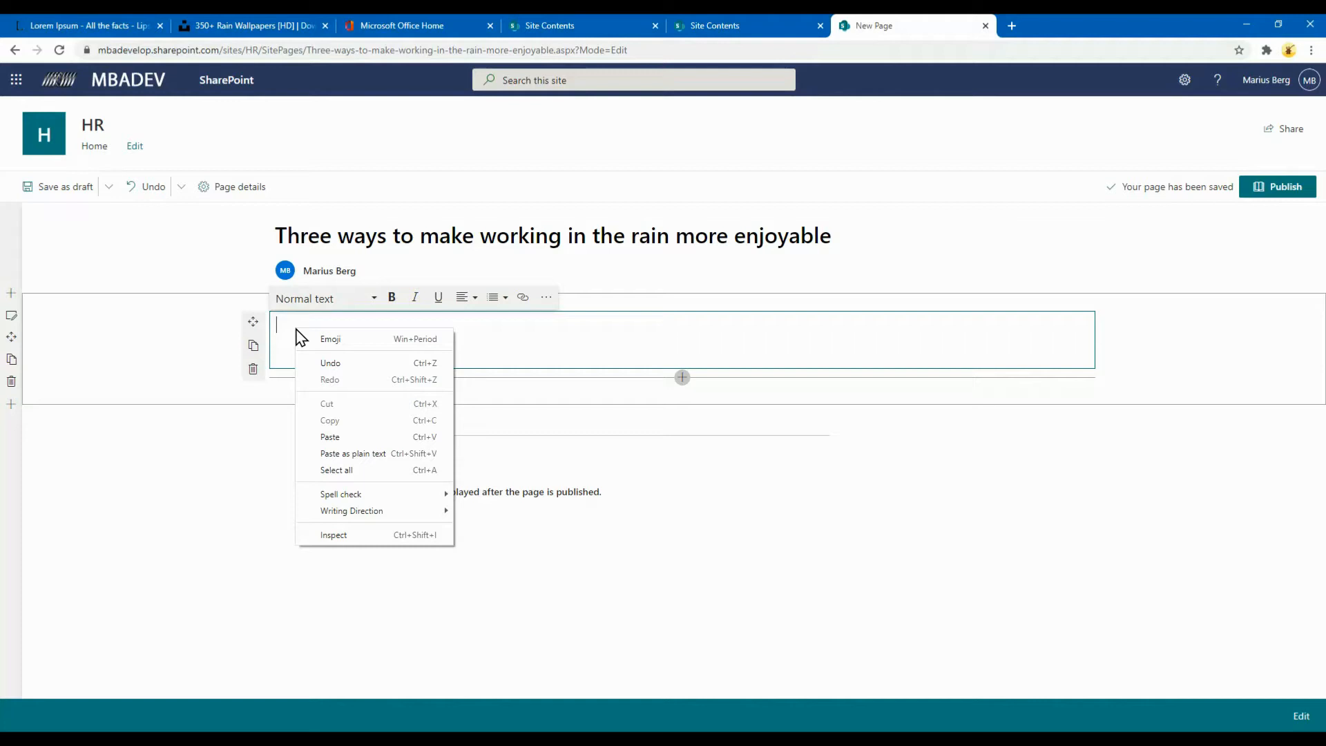
pyautogui.click(330, 436)
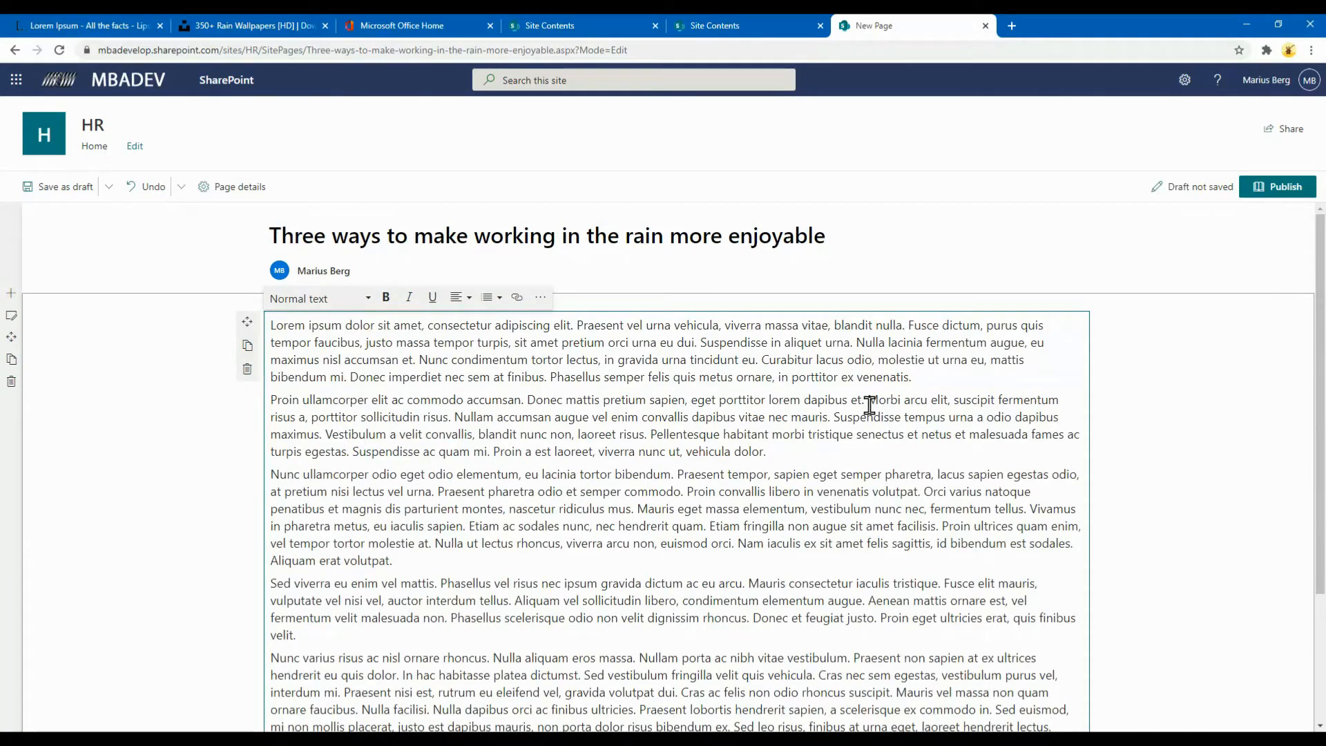
pyautogui.click(916, 418)
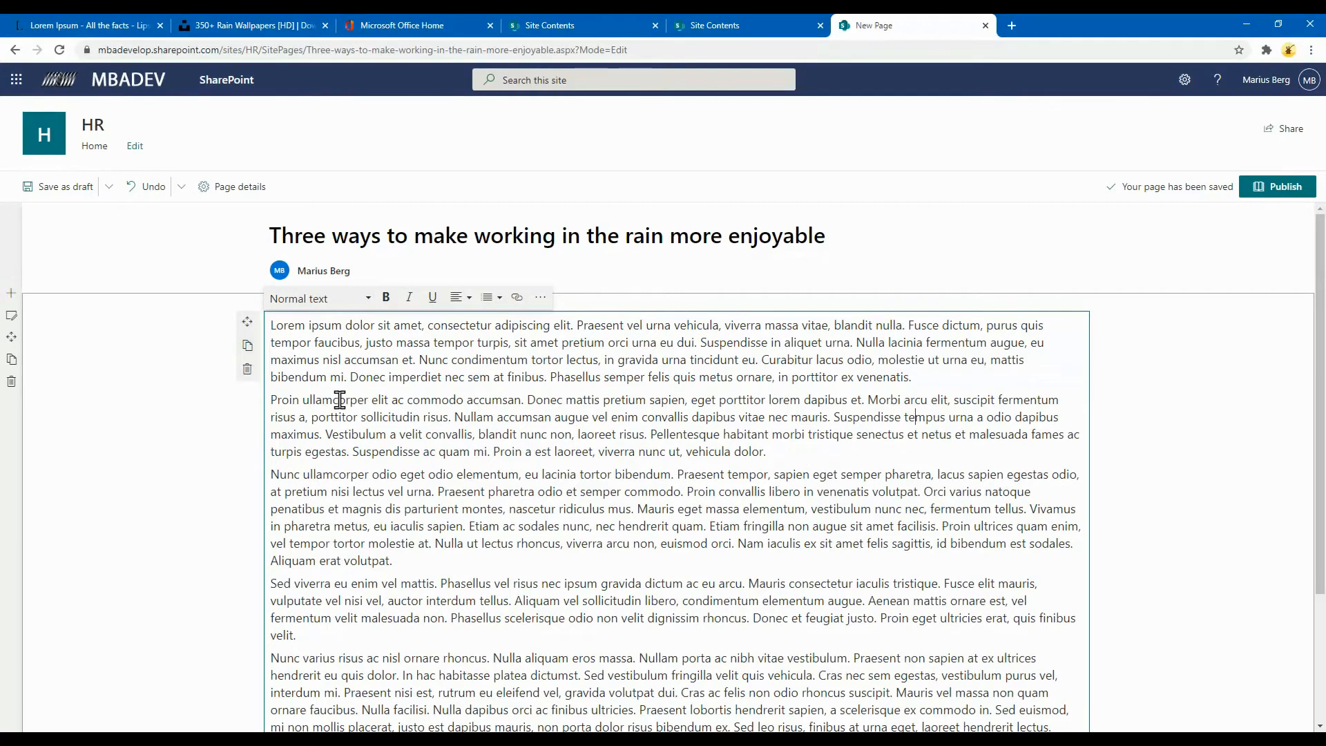
pyautogui.scroll(-4, 603, 458)
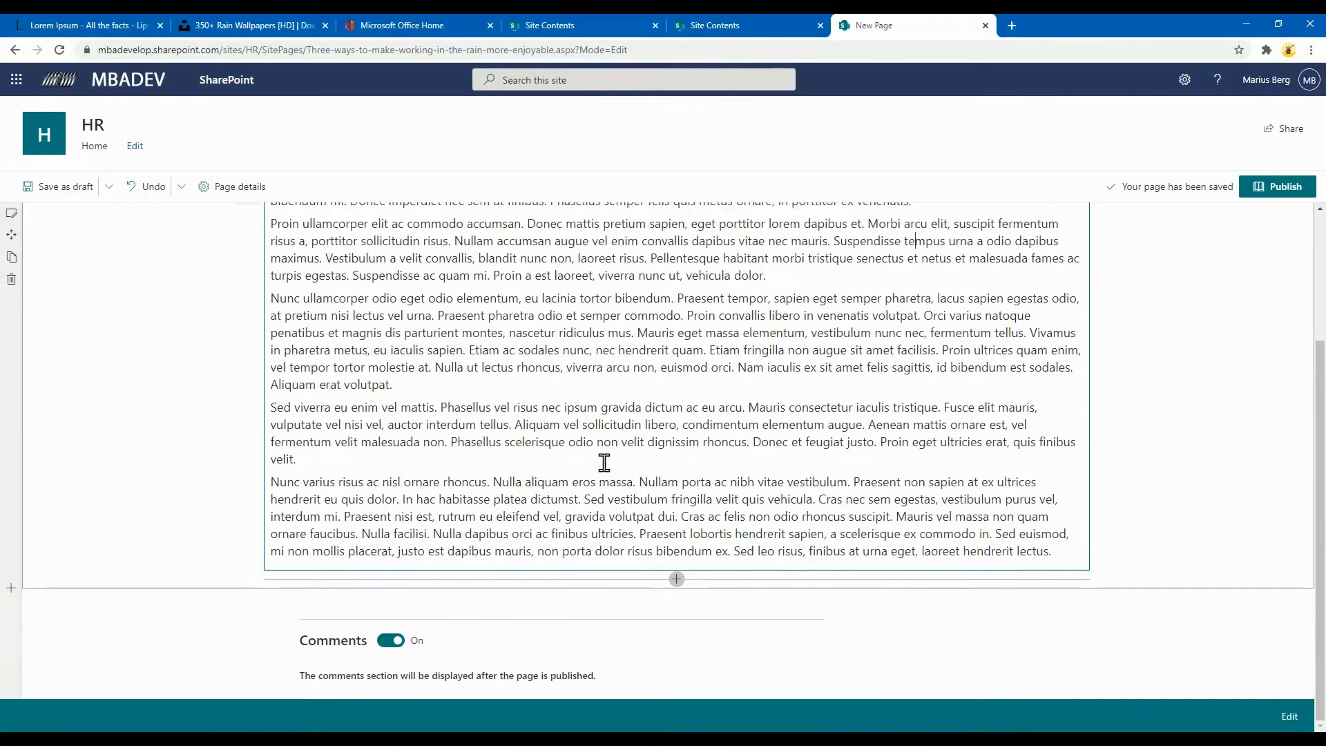
# Add an Image web part above the text block in the one-column section.
pyautogui.scroll(4, 756, 453)
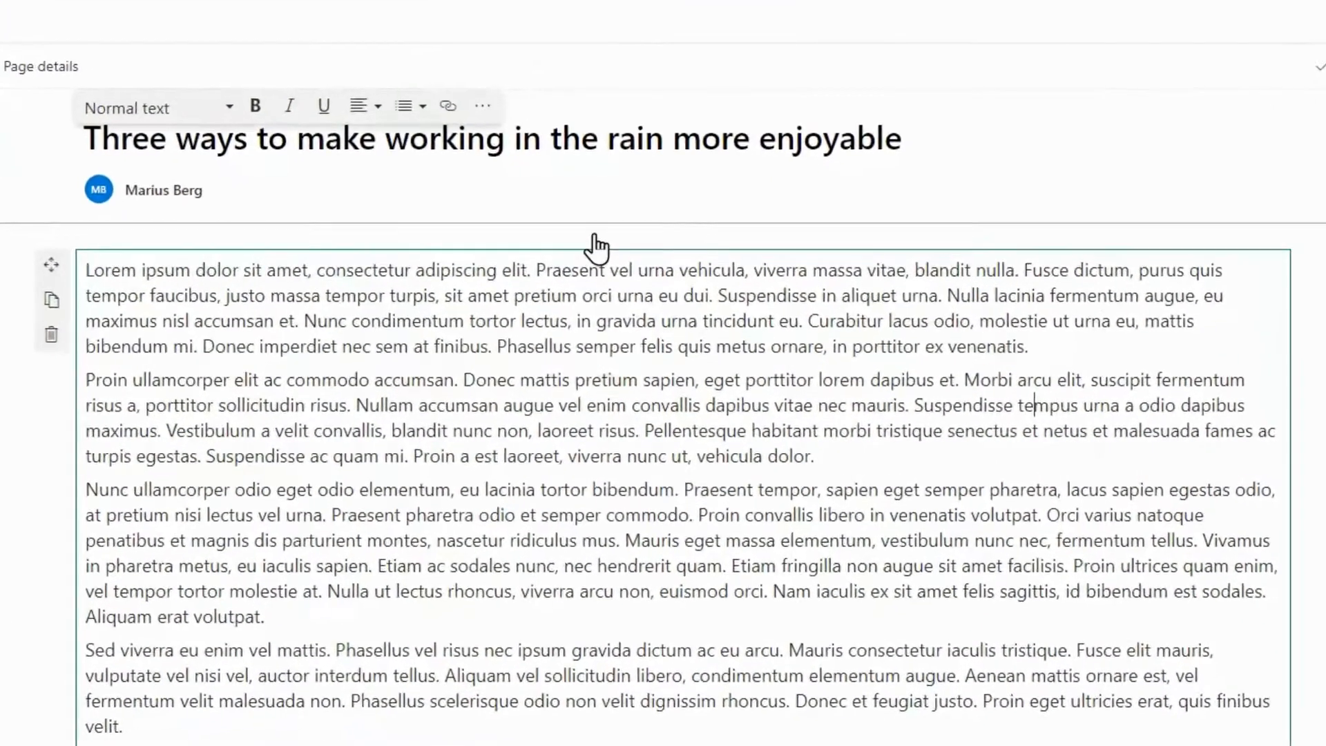
pyautogui.moveTo(684, 243)
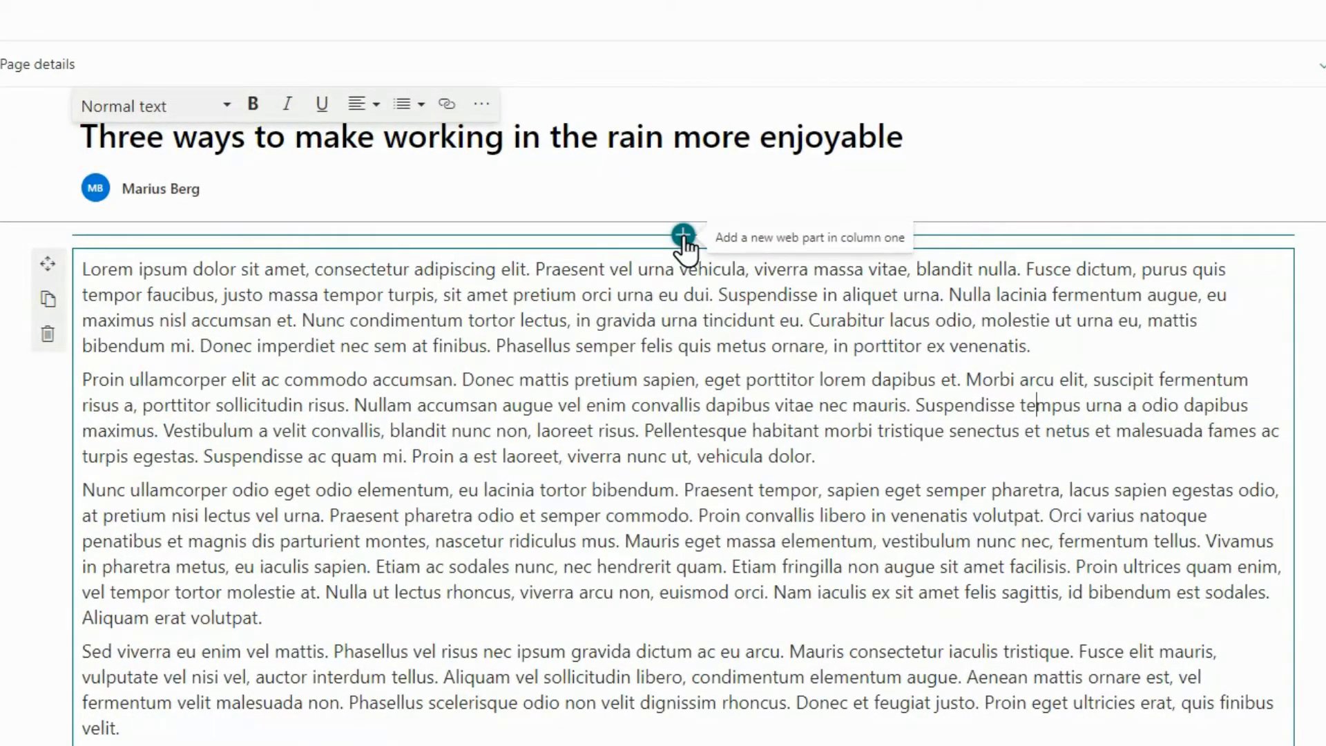
pyautogui.click(684, 238)
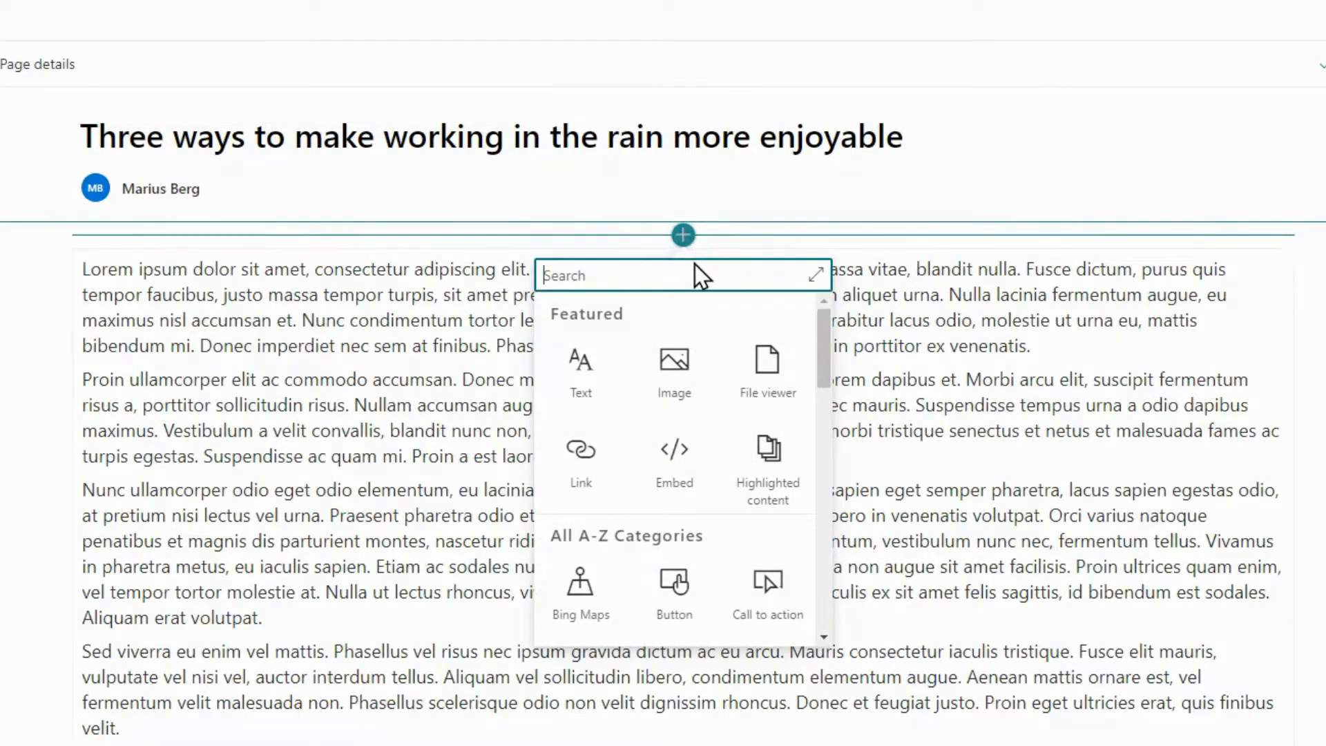
pyautogui.click(680, 392)
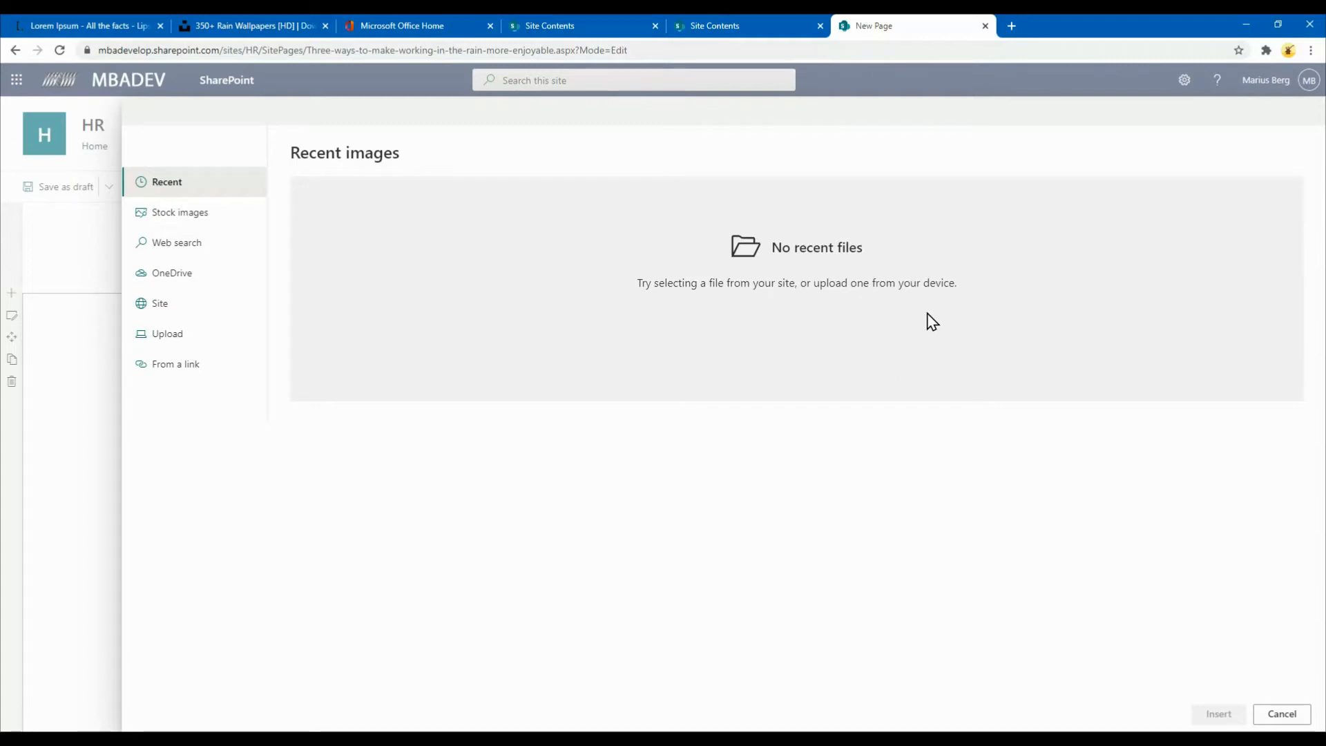
# Search the stock images for "rain" and insert the photo of a yellow umbrella among black umbrellas.
pyautogui.click(185, 221)
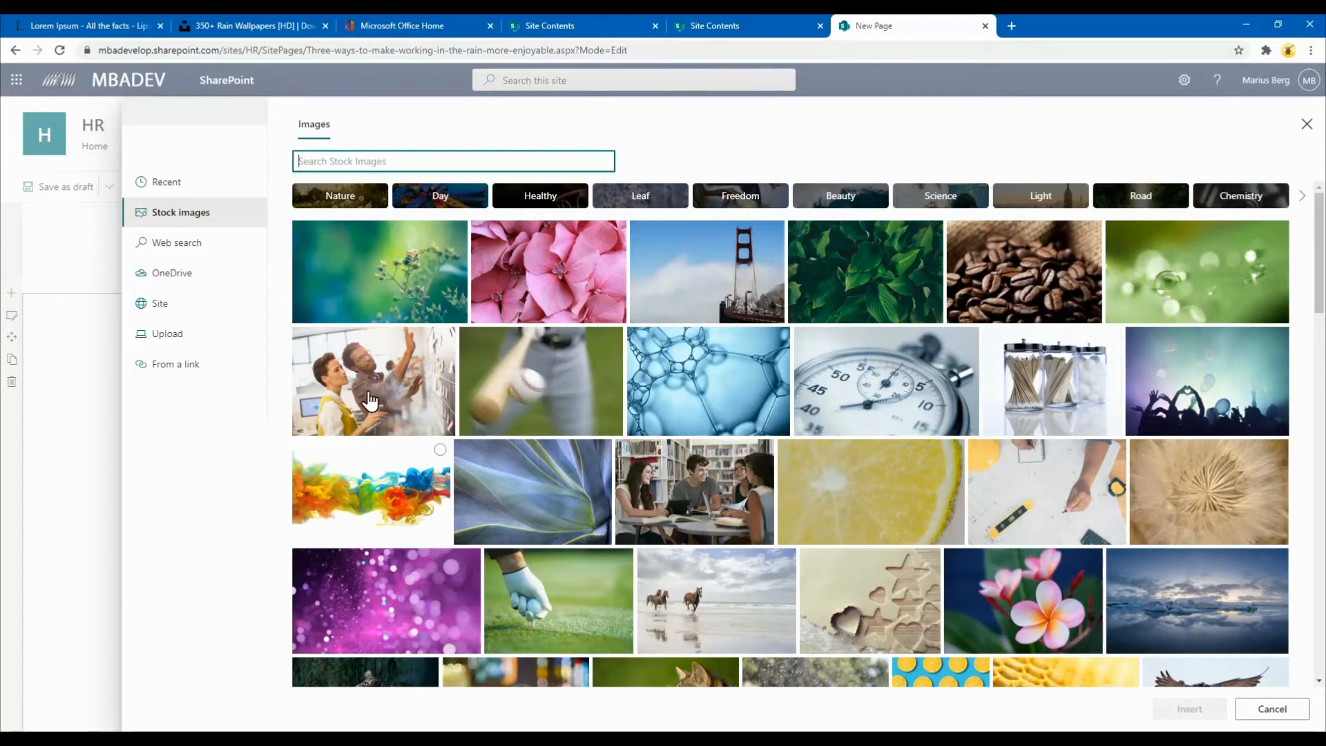
pyautogui.click(389, 160)
pyautogui.write('rain')
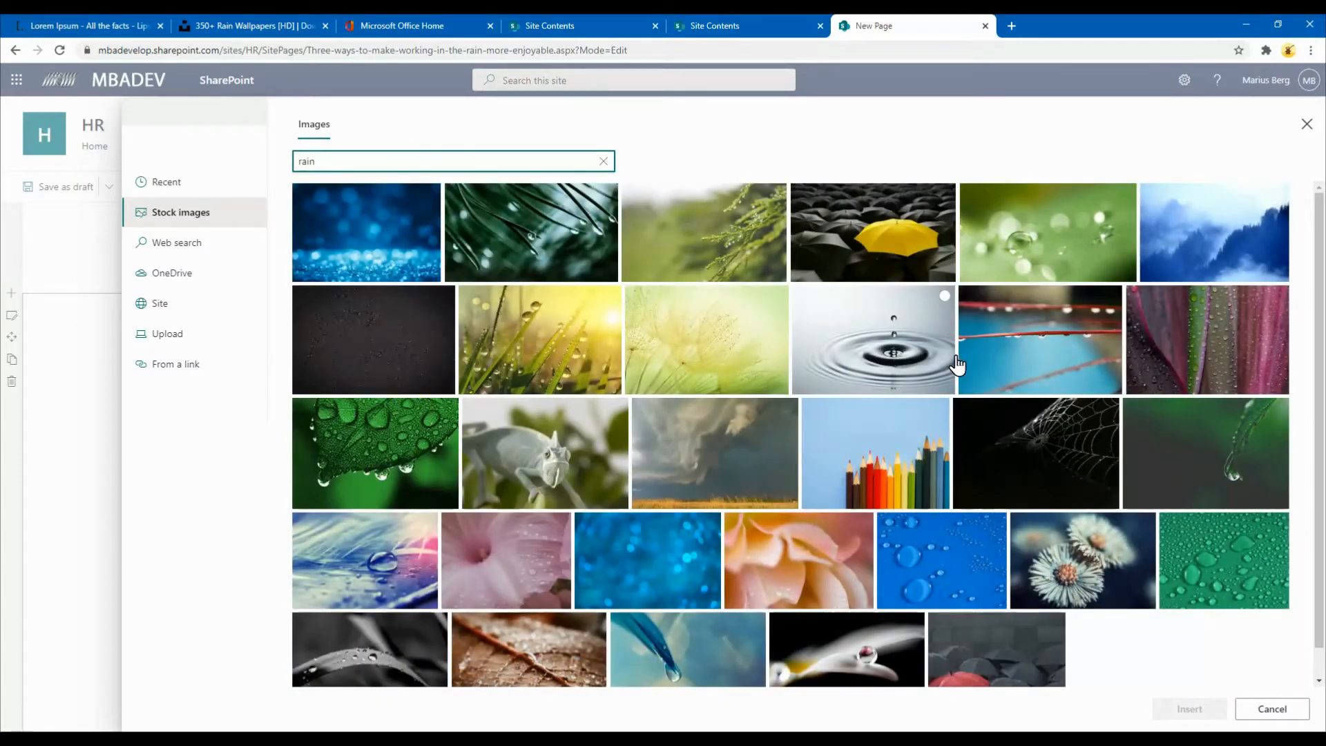
pyautogui.click(873, 243)
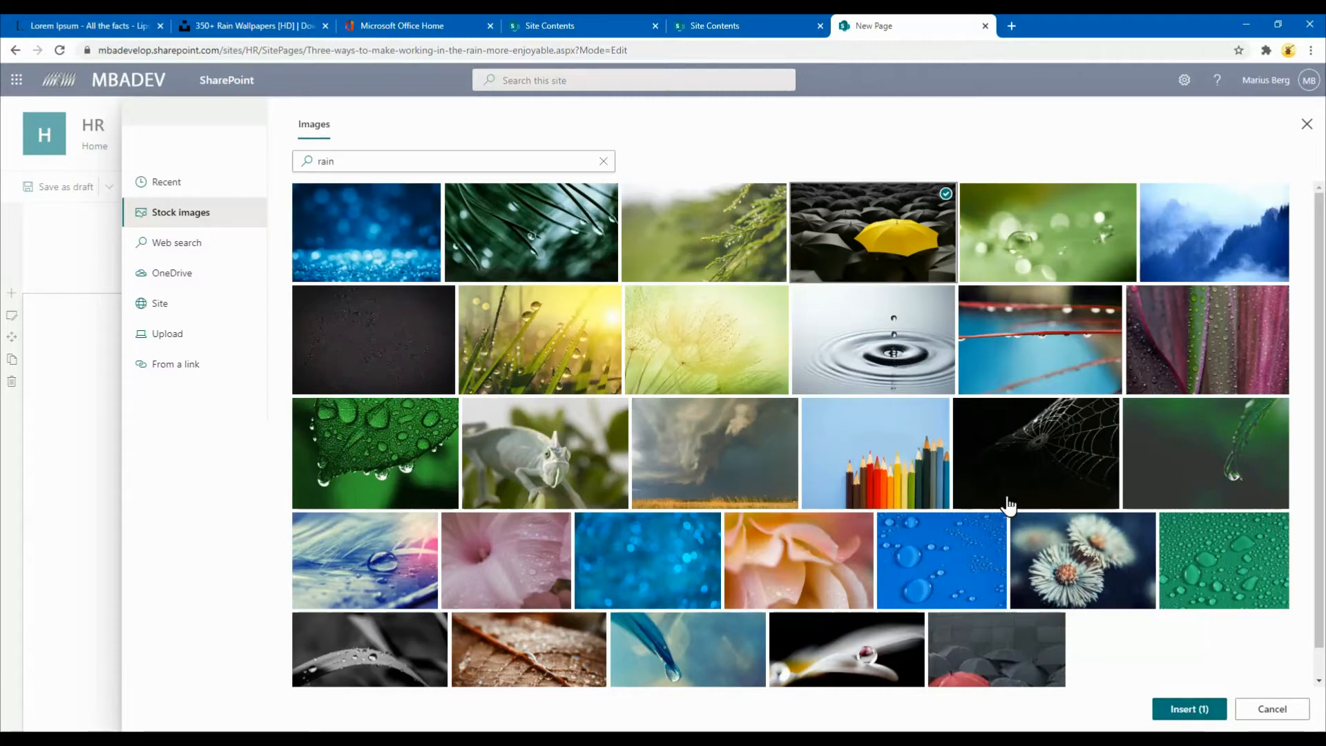
pyautogui.click(1202, 710)
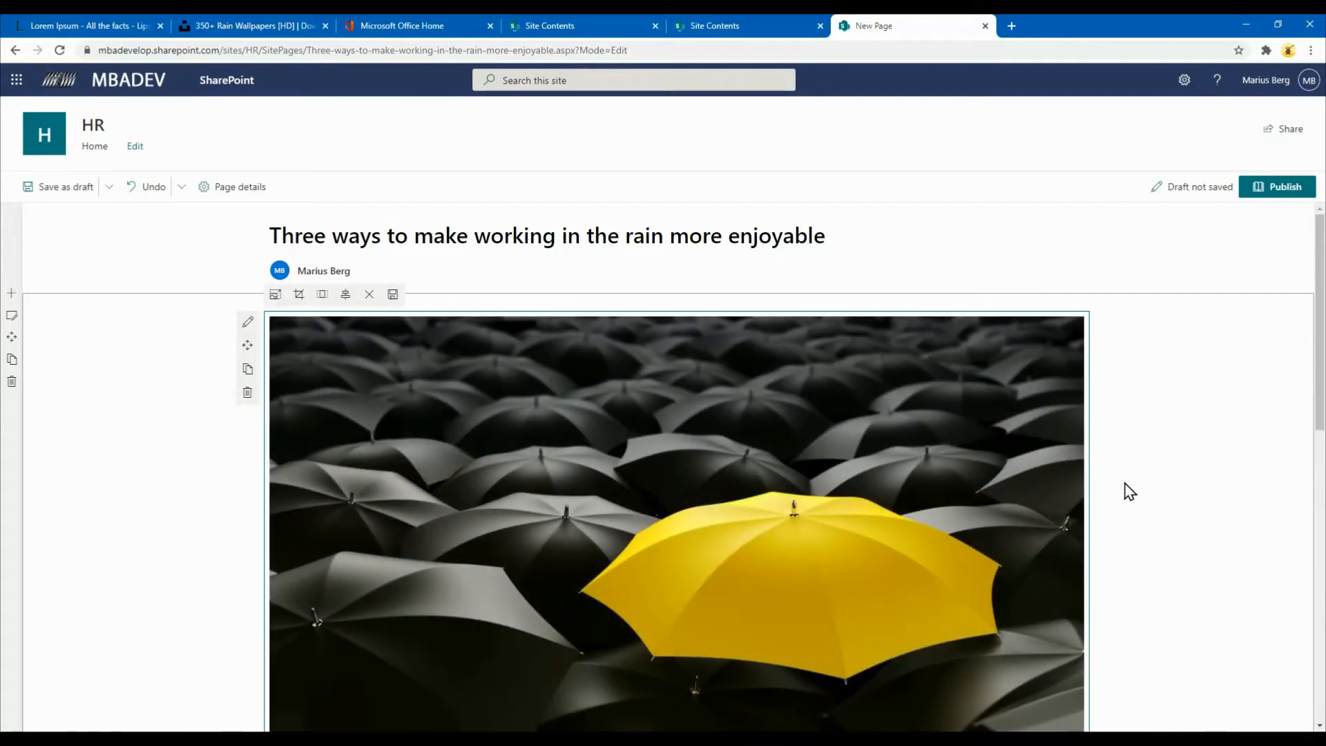
pyautogui.scroll(-3, 1131, 486)
pyautogui.scroll(2, 1112, 495)
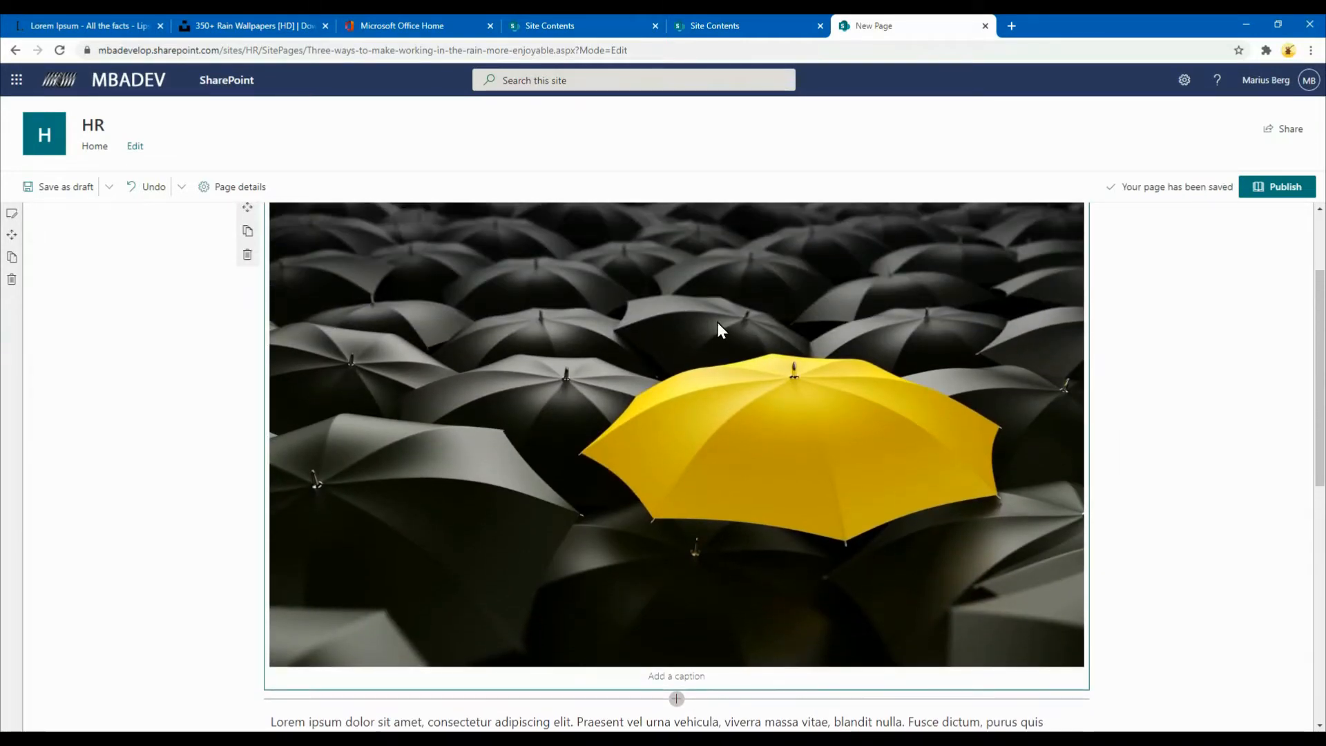
pyautogui.scroll(2, 1106, 368)
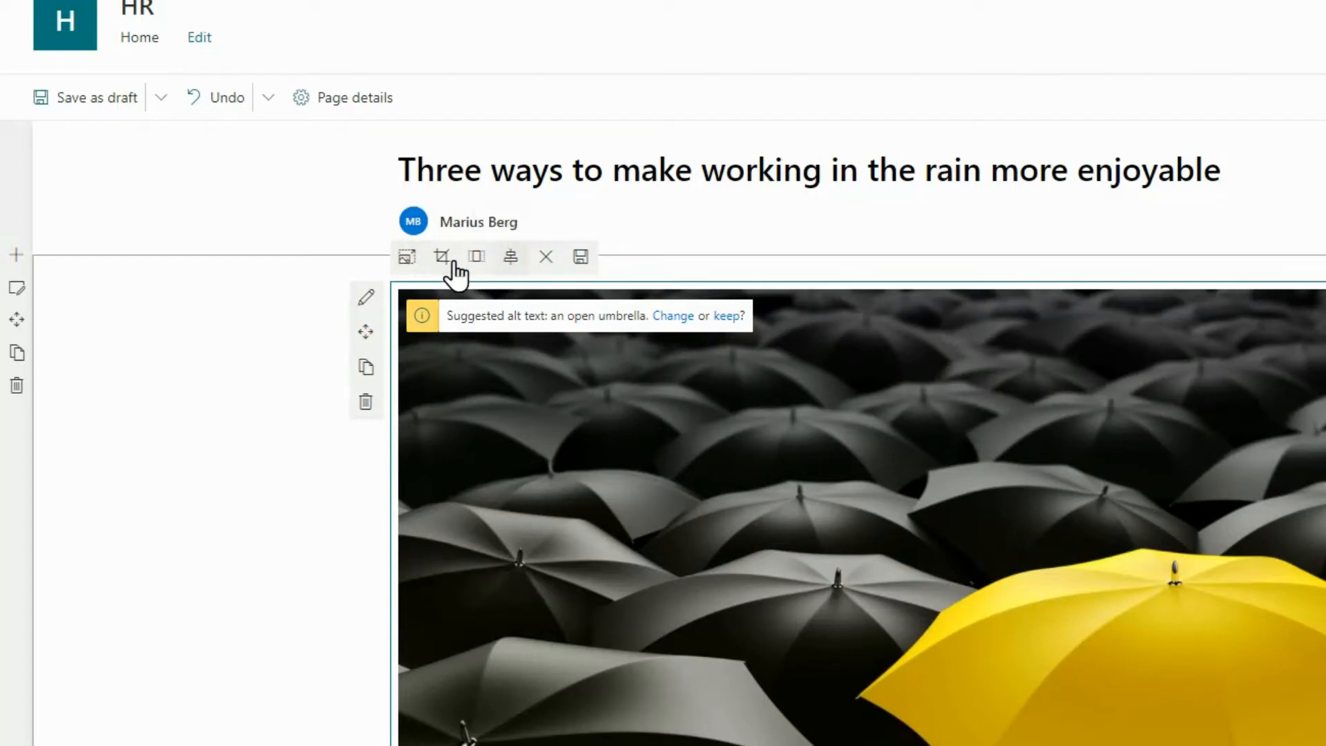
# Shrink the umbrella image to about half the column width and enlarge it back to the full width.
pyautogui.click(405, 261)
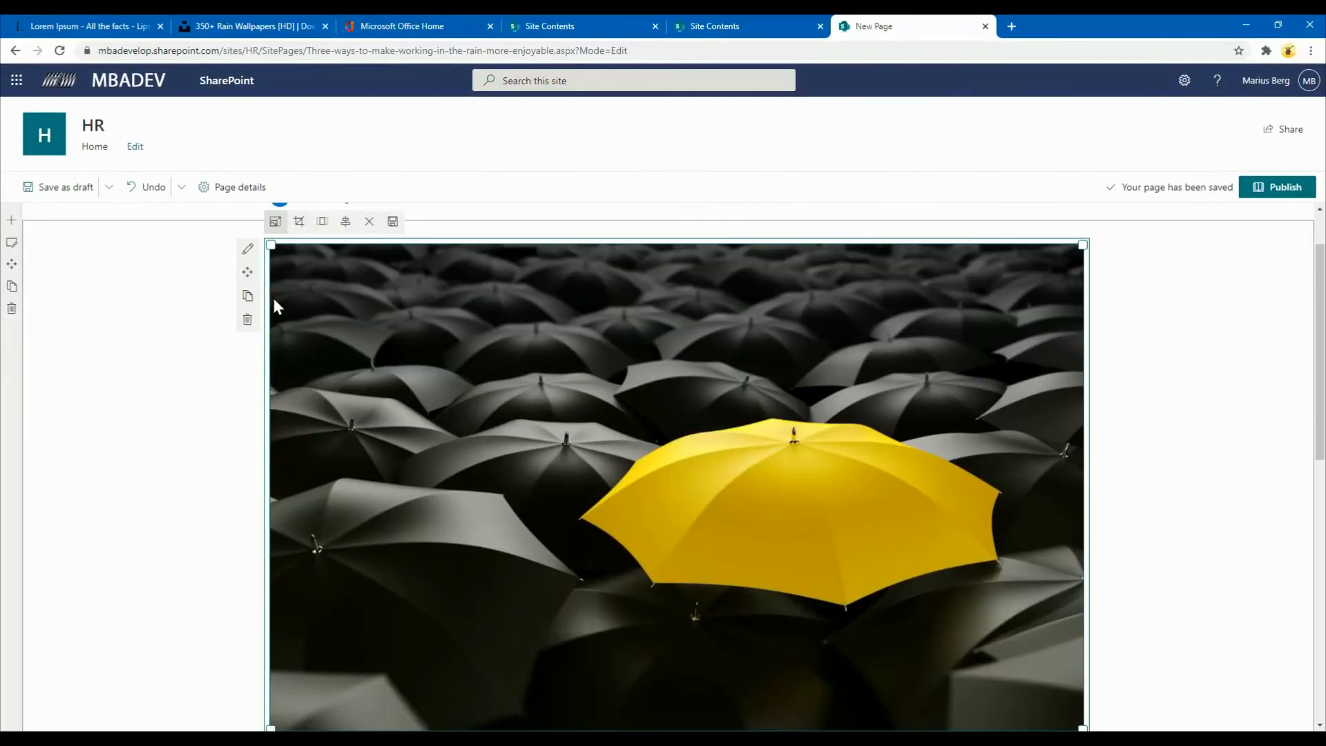
pyautogui.moveTo(270, 247); pyautogui.dragTo(475, 341)
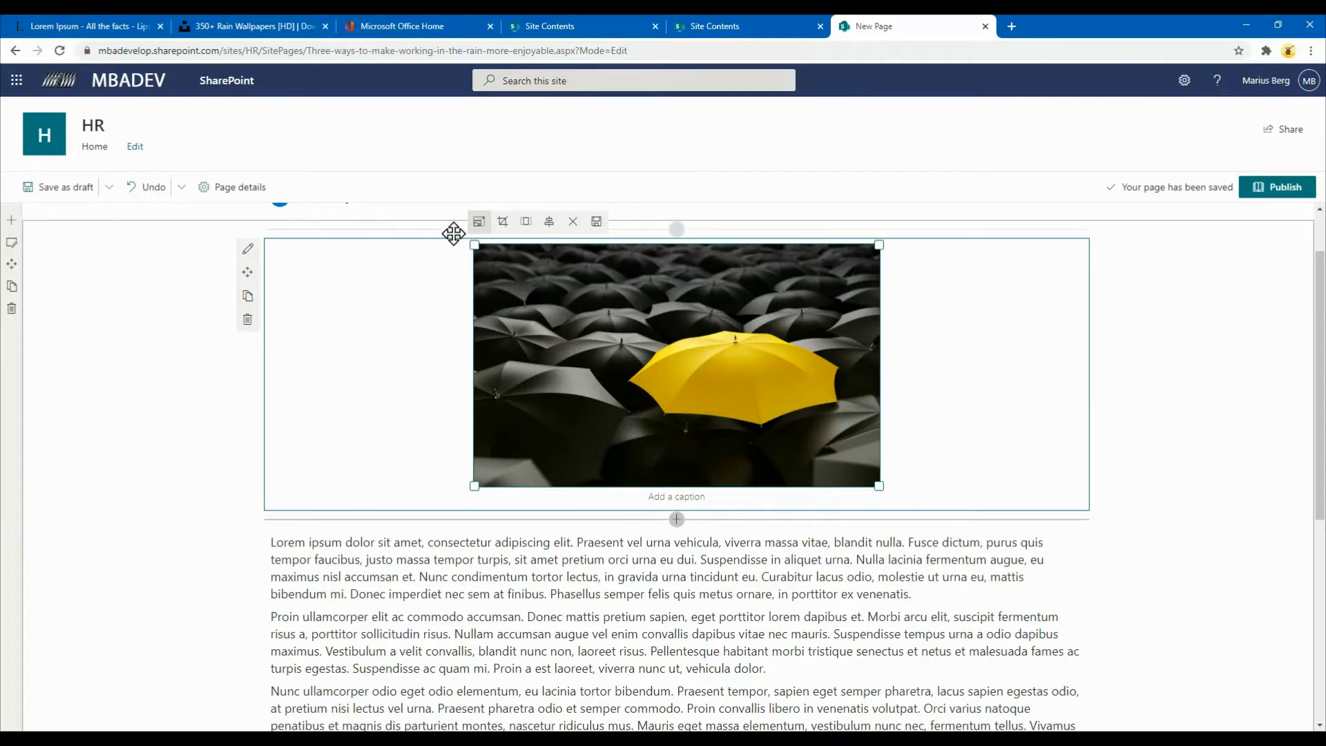
pyautogui.moveTo(476, 245); pyautogui.dragTo(207, 201)
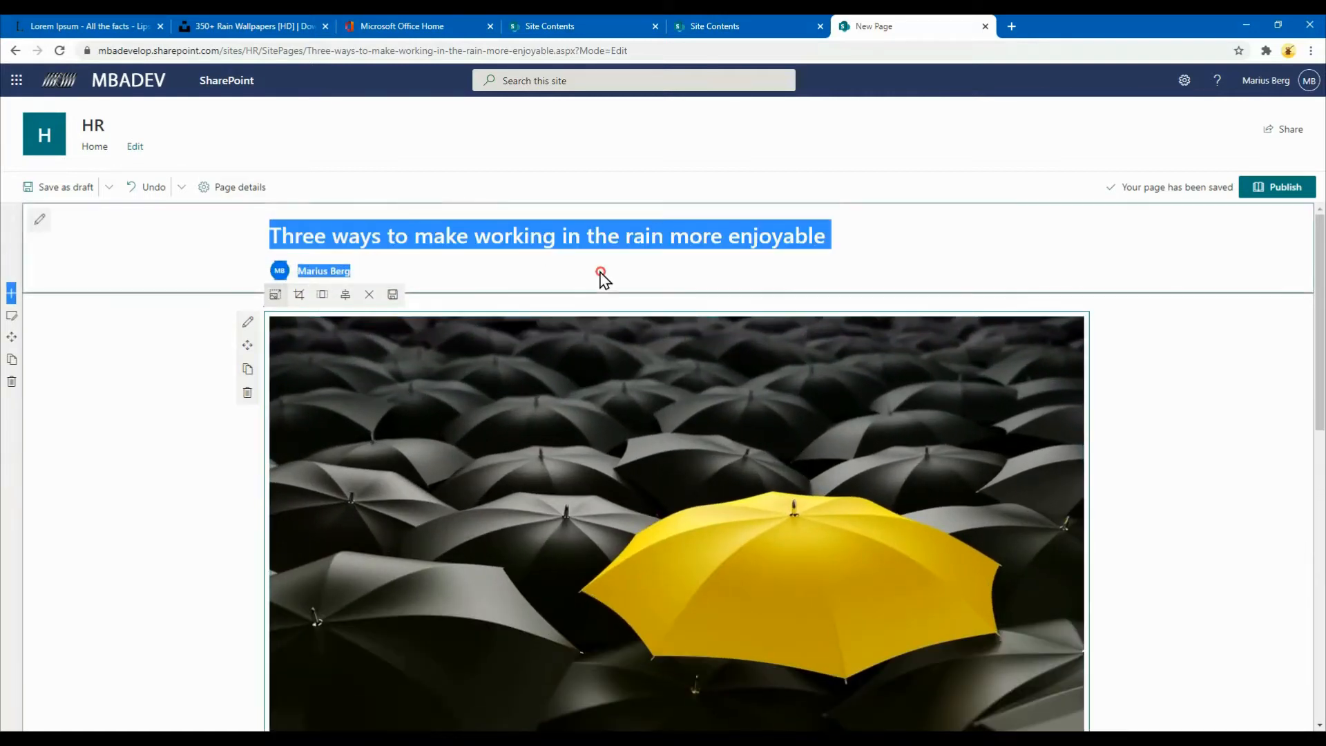
pyautogui.moveTo(600, 276); pyautogui.dragTo(601, 276)
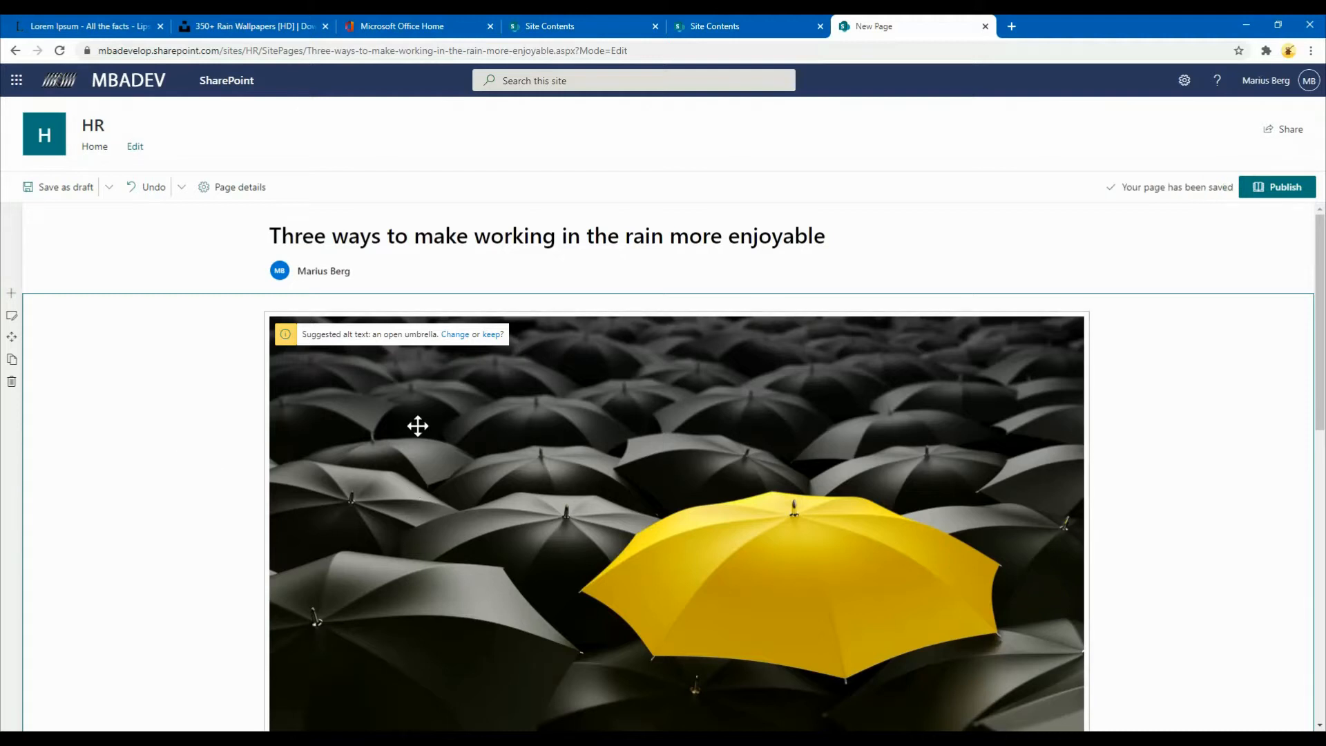
pyautogui.scroll(-2, 751, 447)
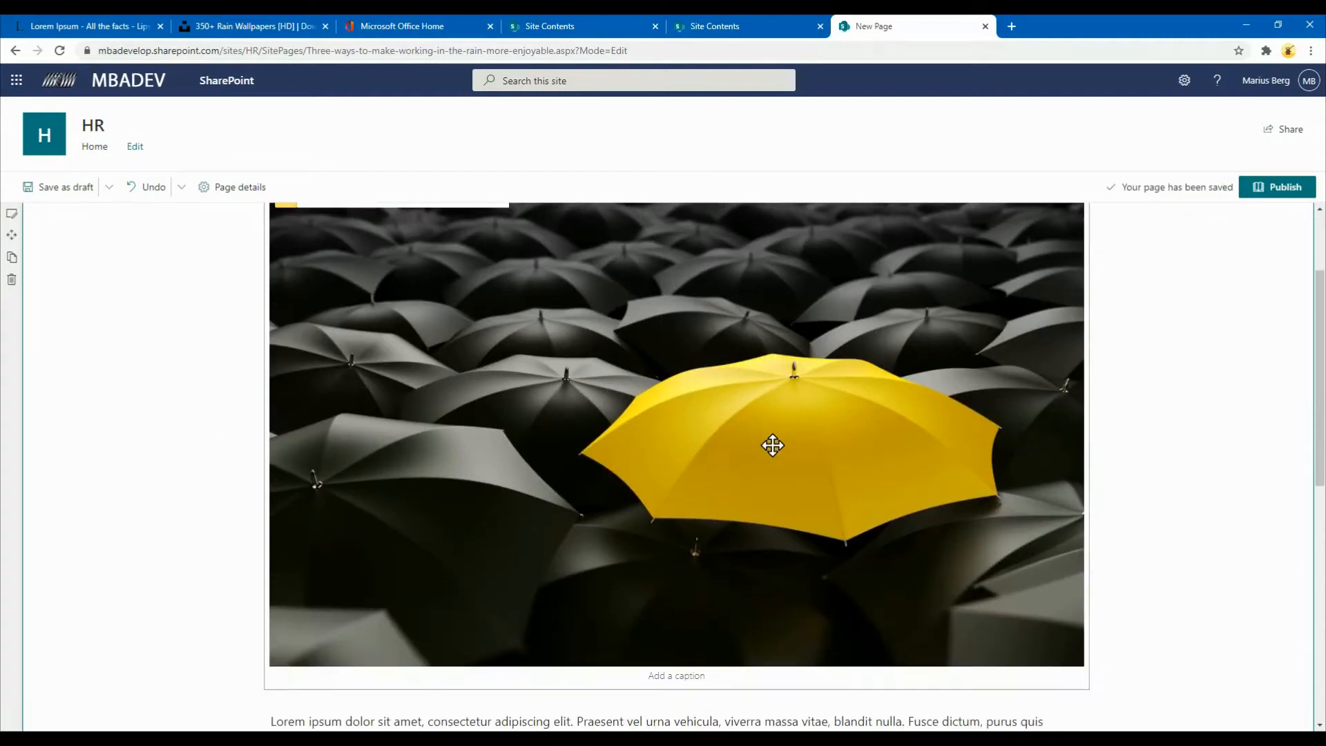
pyautogui.scroll(1, 772, 445)
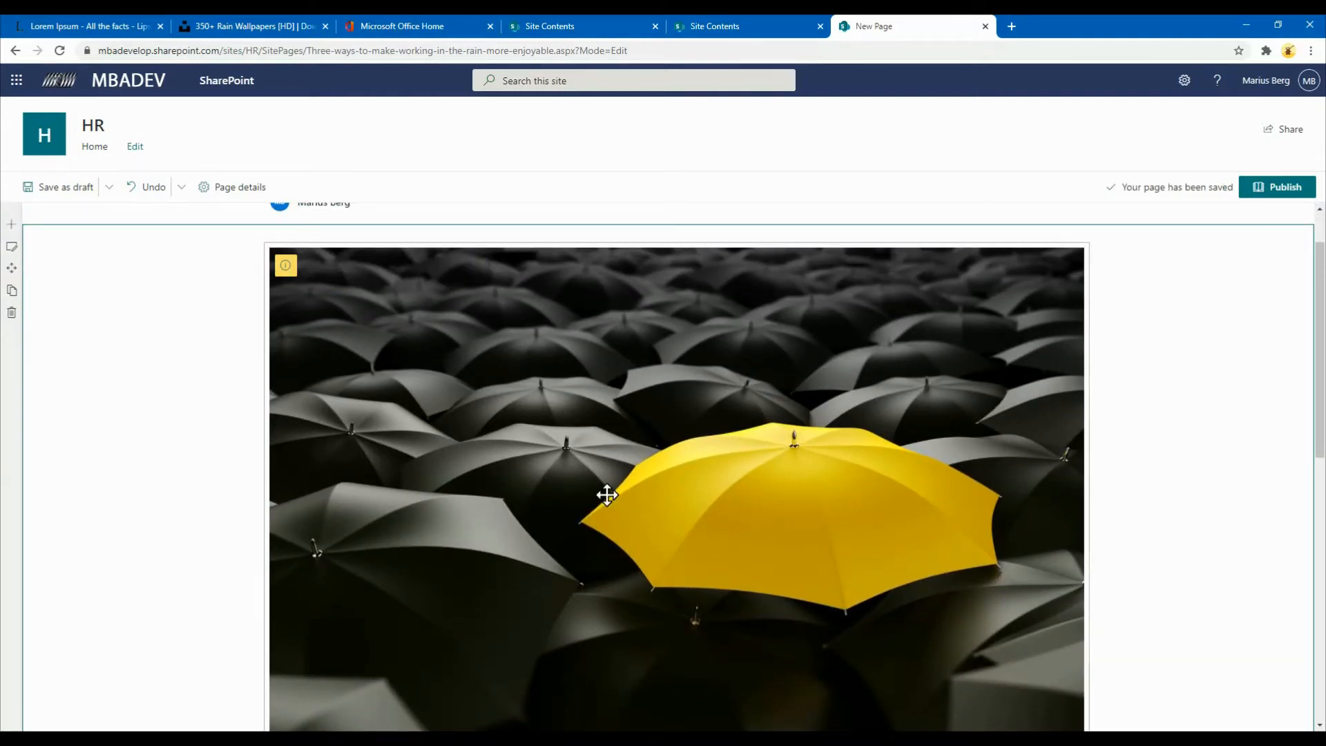
# Crop a narrow strip off the lower edge and a slightly taller strip off the upper edge of the umbrella image.
pyautogui.click(476, 425)
pyautogui.scroll(1, 466, 379)
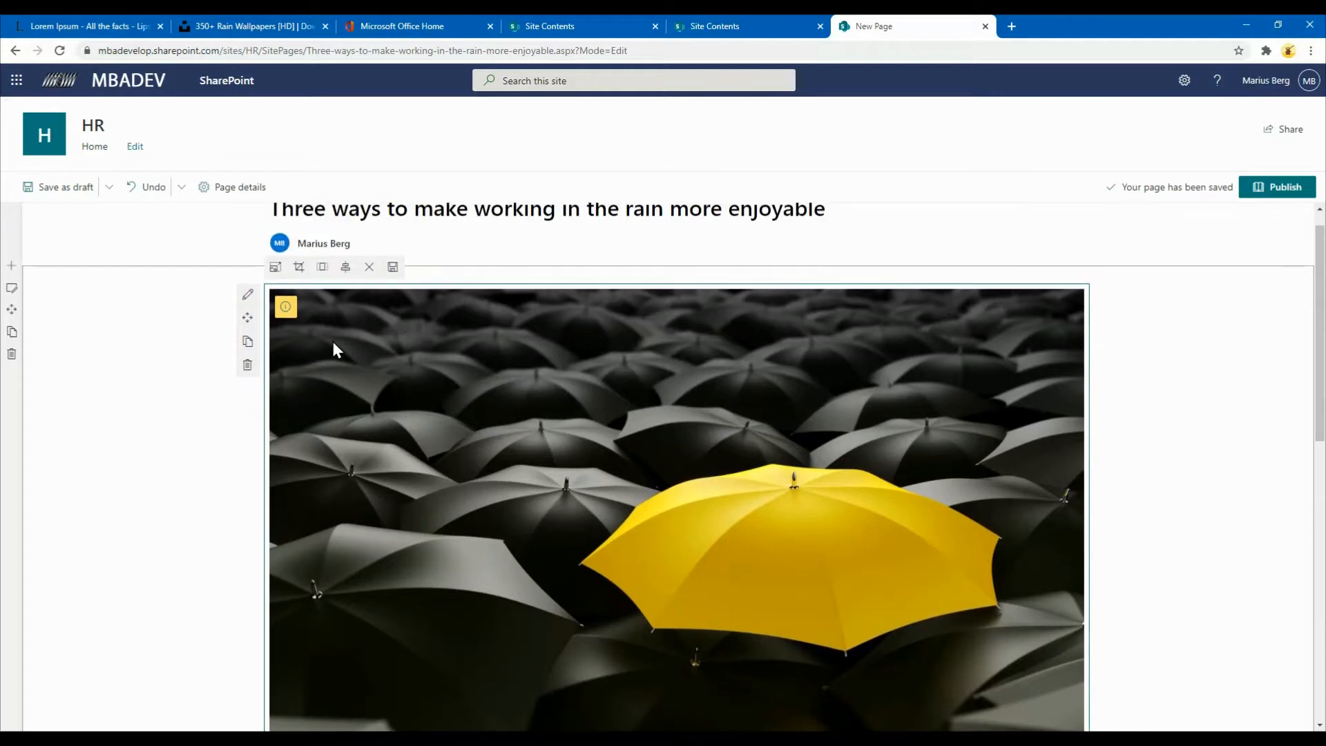
pyautogui.click(299, 269)
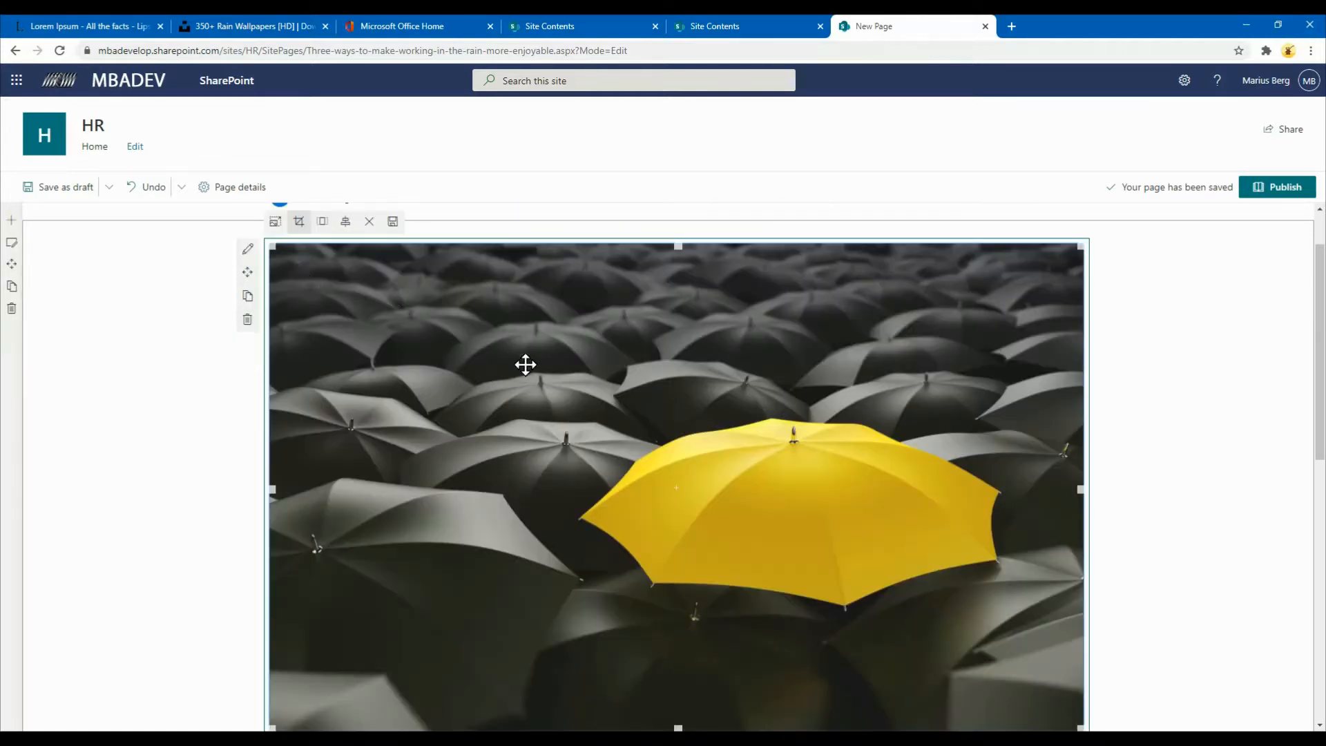
pyautogui.scroll(-3, 858, 418)
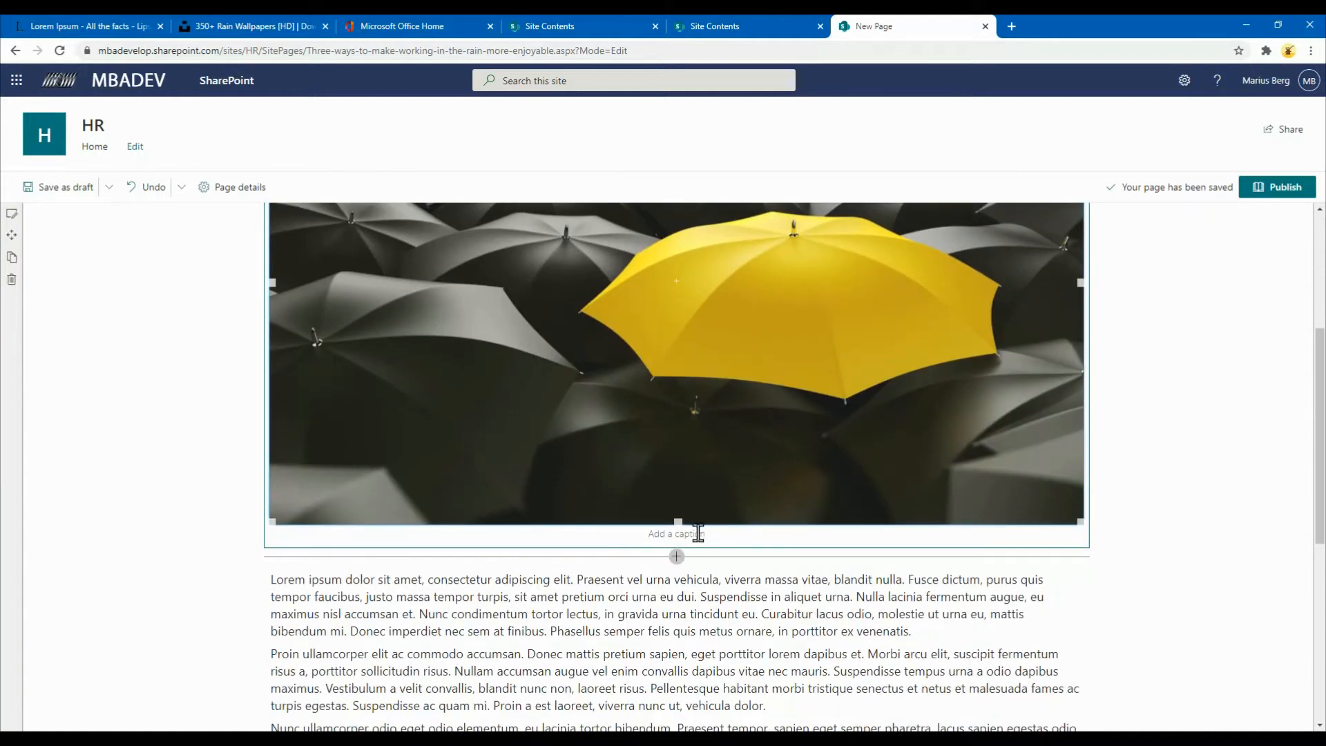
pyautogui.scroll(2, 697, 533)
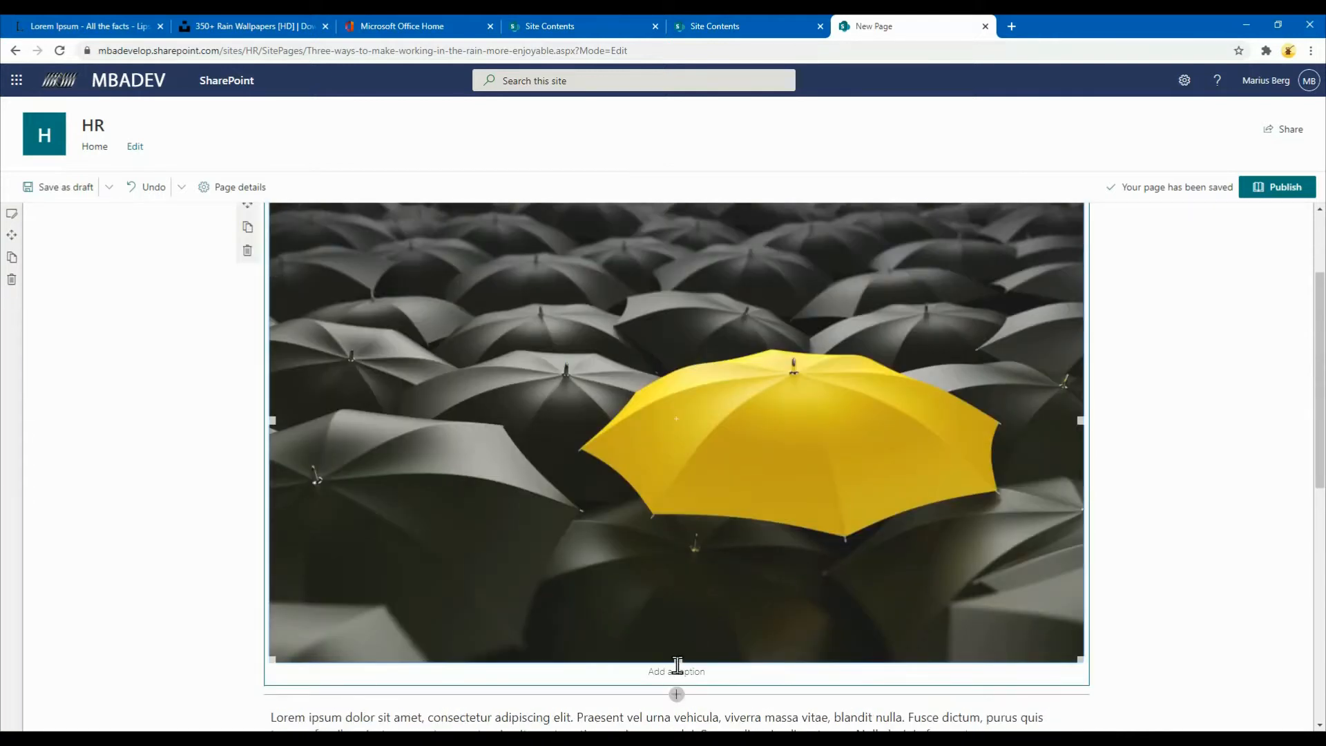
pyautogui.moveTo(678, 663); pyautogui.dragTo(679, 633)
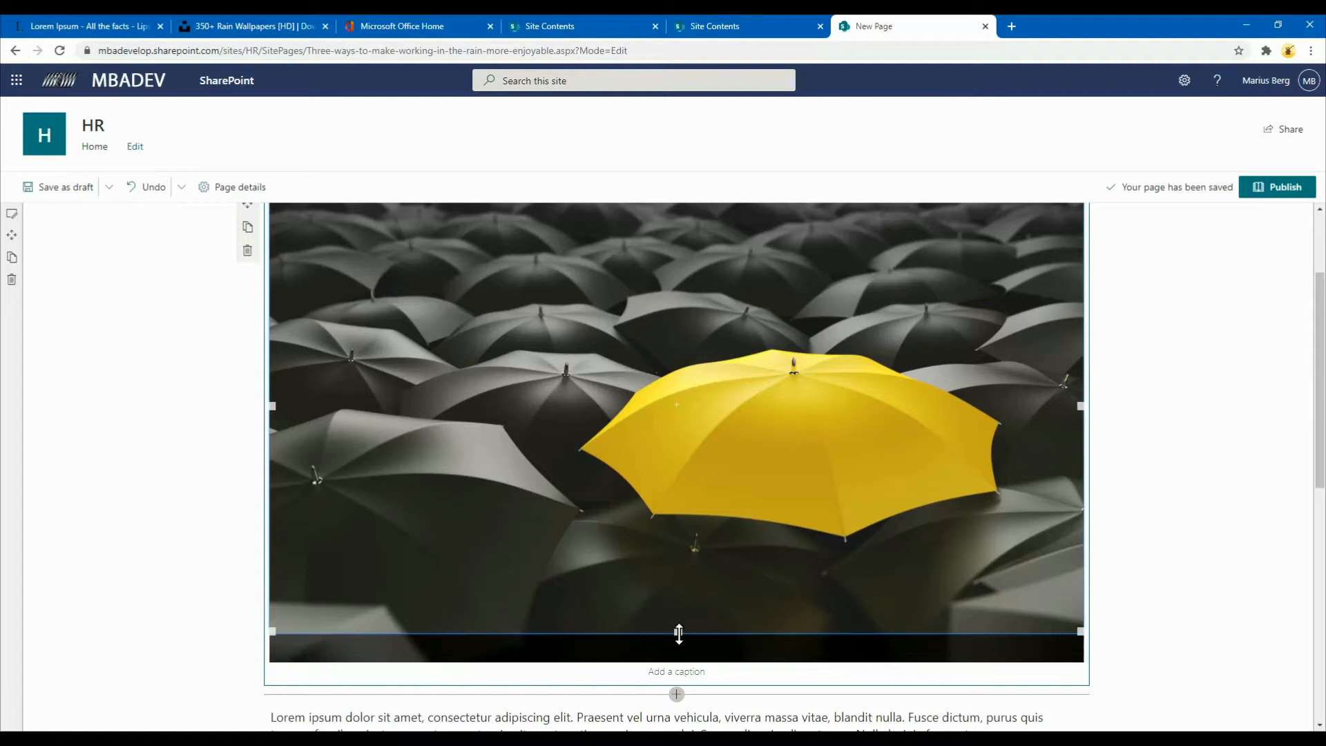
pyautogui.scroll(1, 677, 630)
pyautogui.scroll(1, 710, 340)
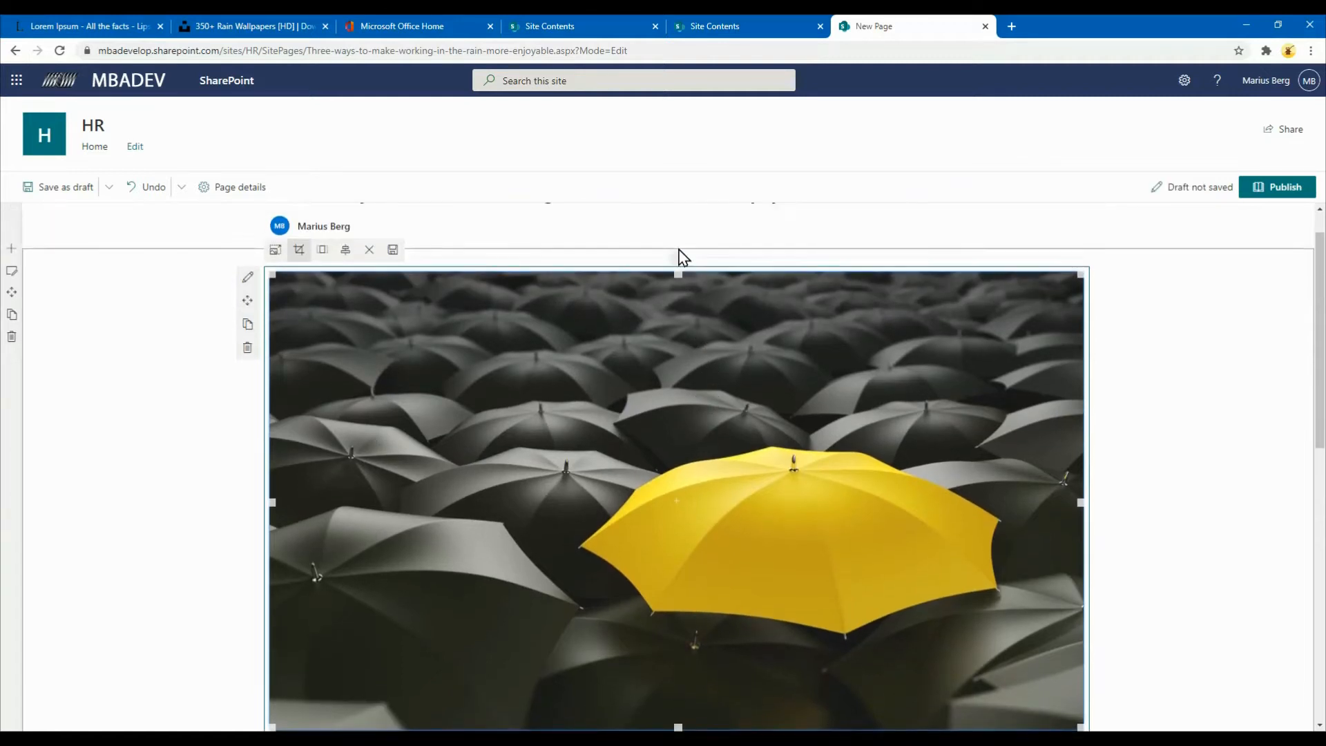
pyautogui.moveTo(680, 274); pyautogui.dragTo(683, 317)
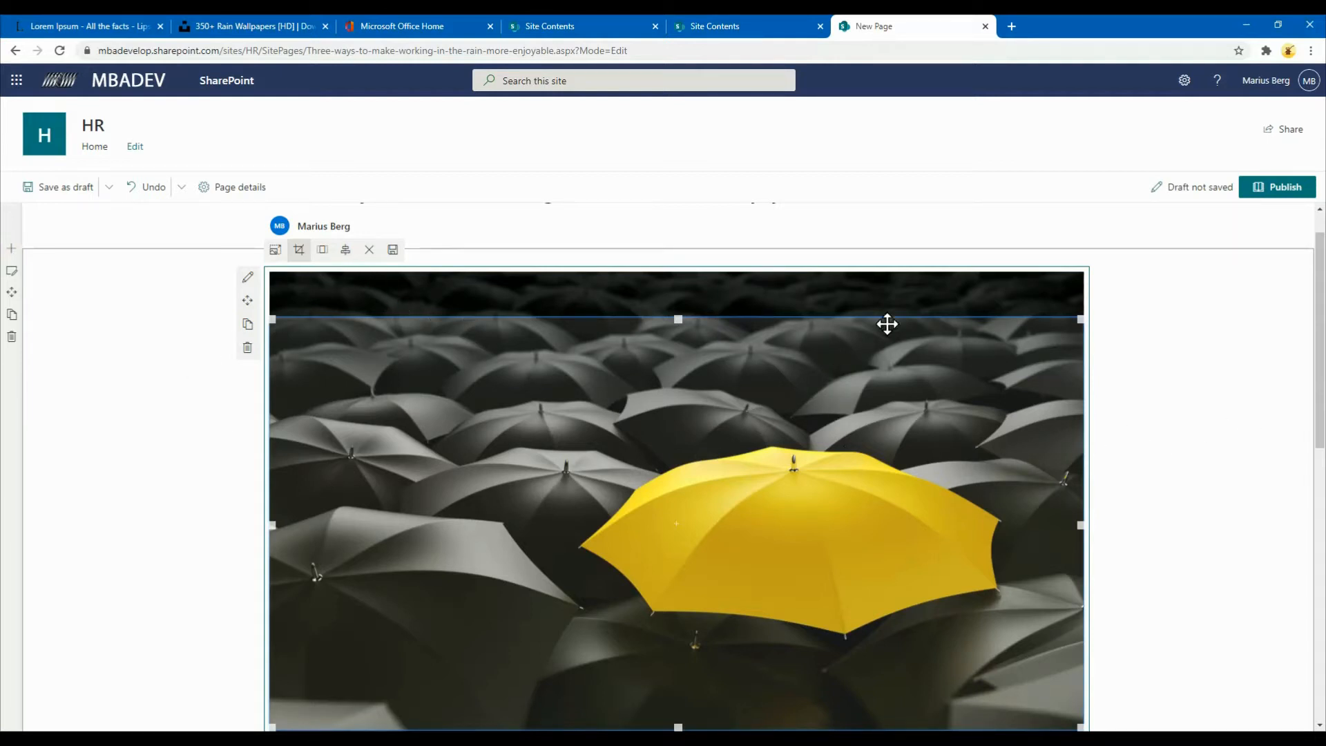
pyautogui.scroll(-1, 1190, 442)
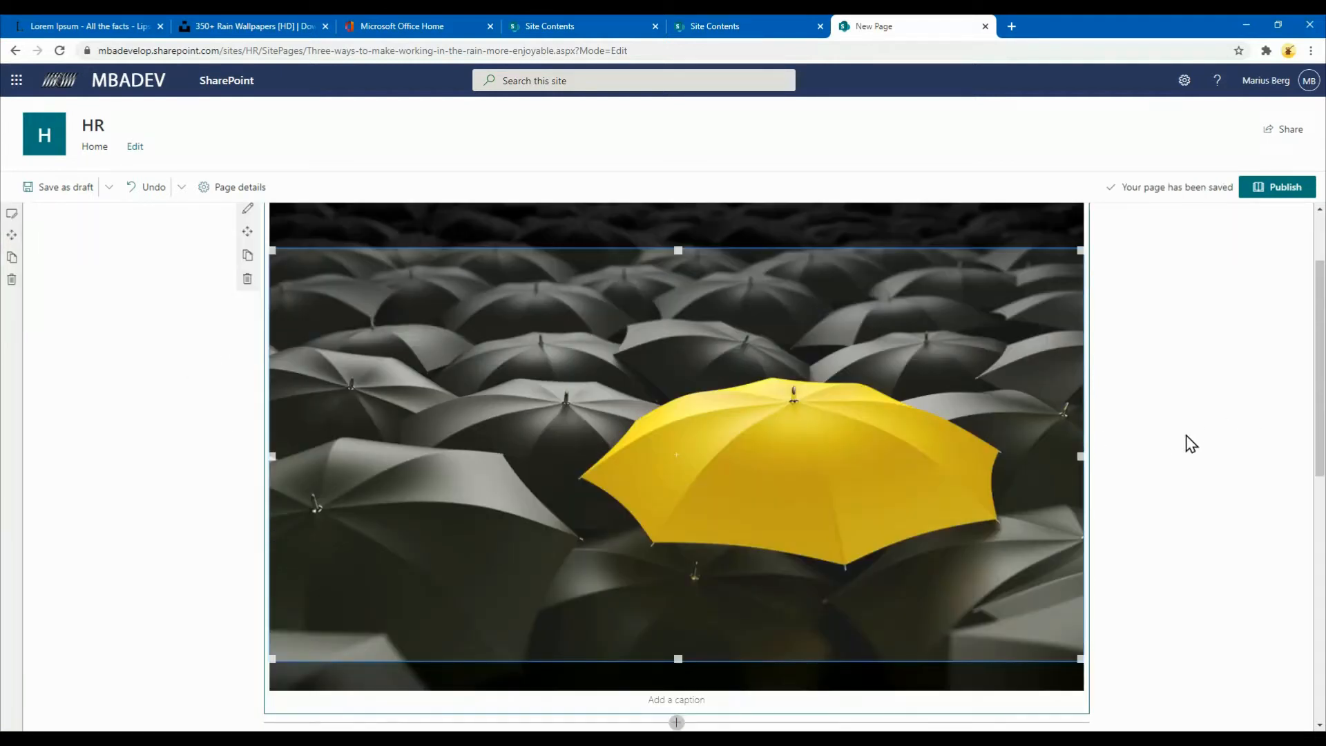
pyautogui.click(1158, 347)
pyautogui.scroll(1, 1112, 387)
pyautogui.scroll(-1, 1218, 434)
pyautogui.scroll(1, 1226, 446)
pyautogui.click(508, 470)
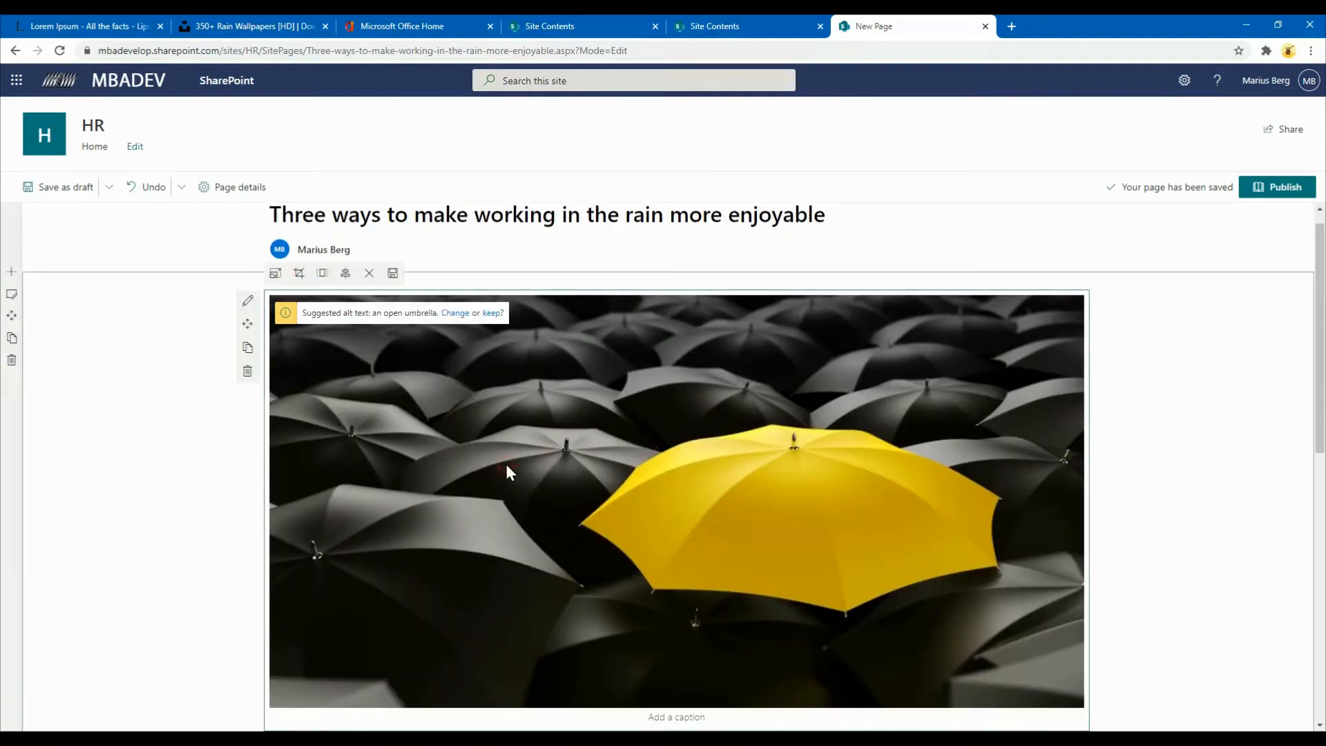
pyautogui.click(322, 277)
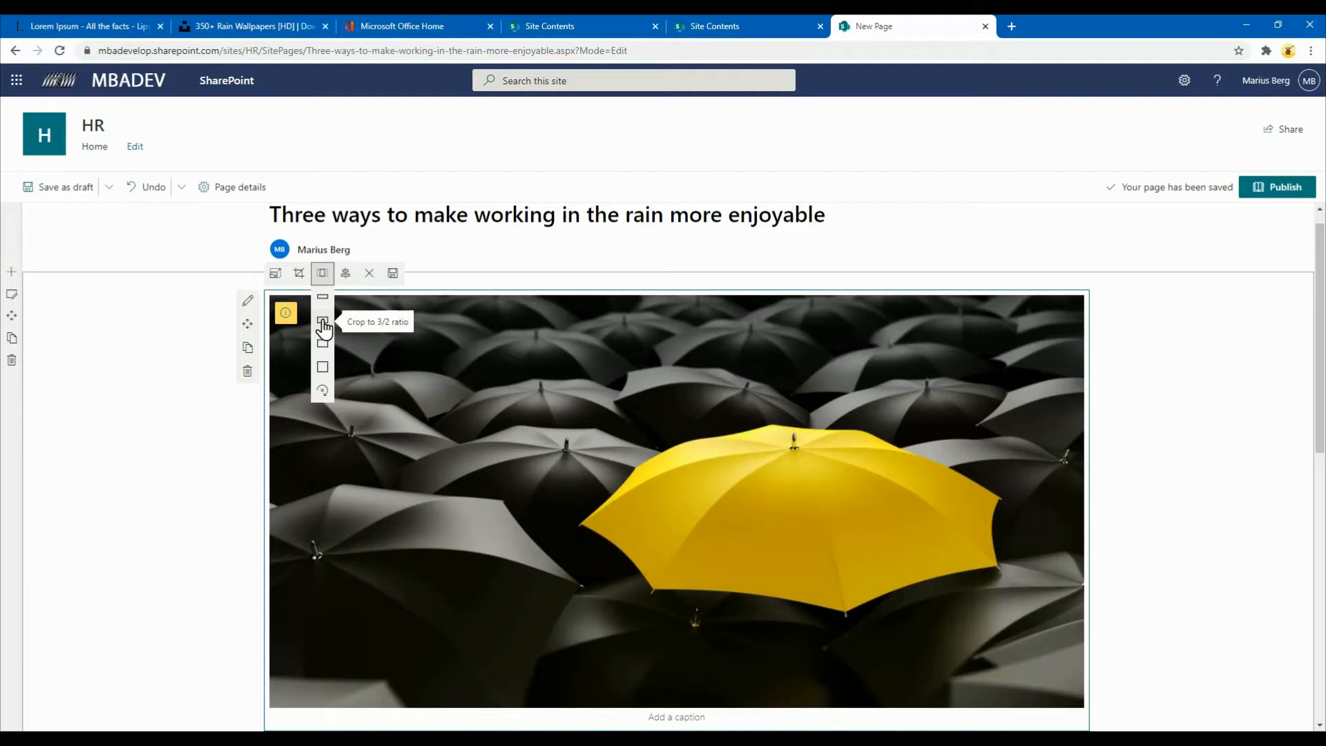
pyautogui.click(507, 259)
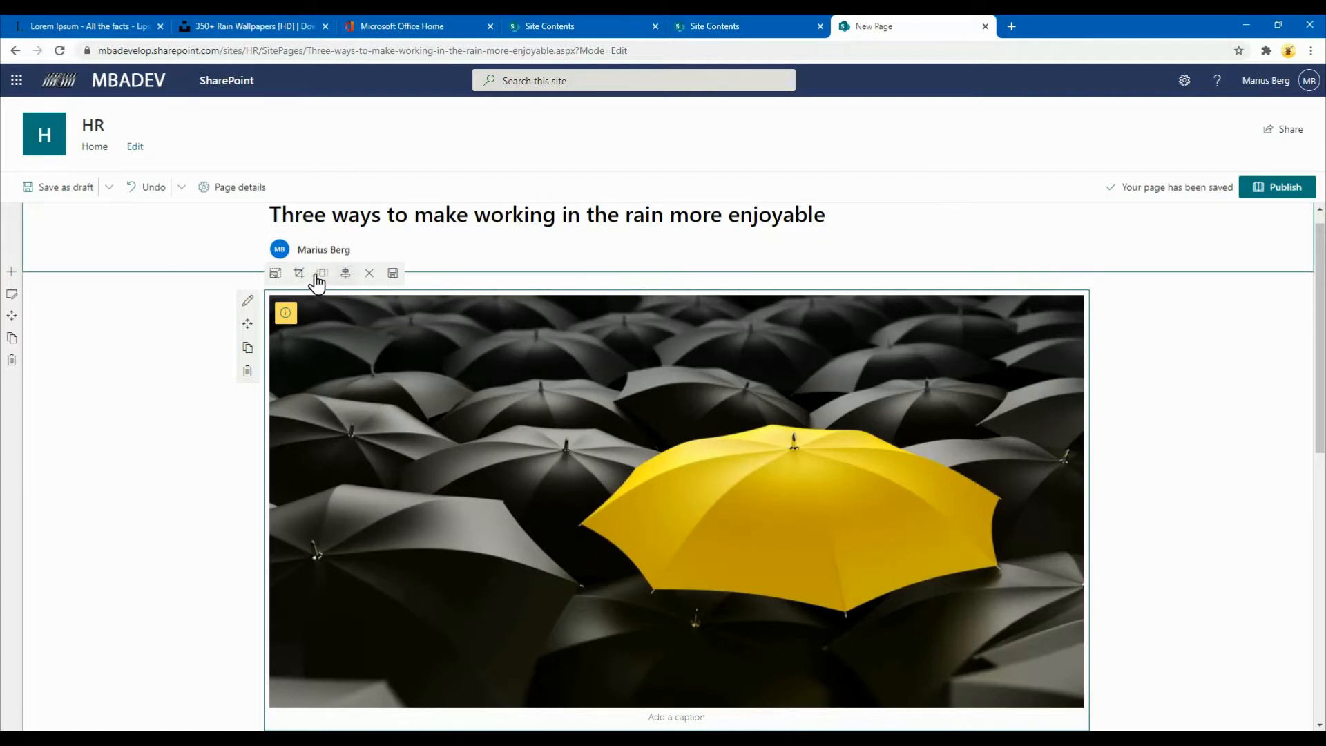
# Shrink the umbrella image to just over half the column width and align it left.
pyautogui.click(275, 274)
pyautogui.moveTo(271, 296); pyautogui.dragTo(453, 354)
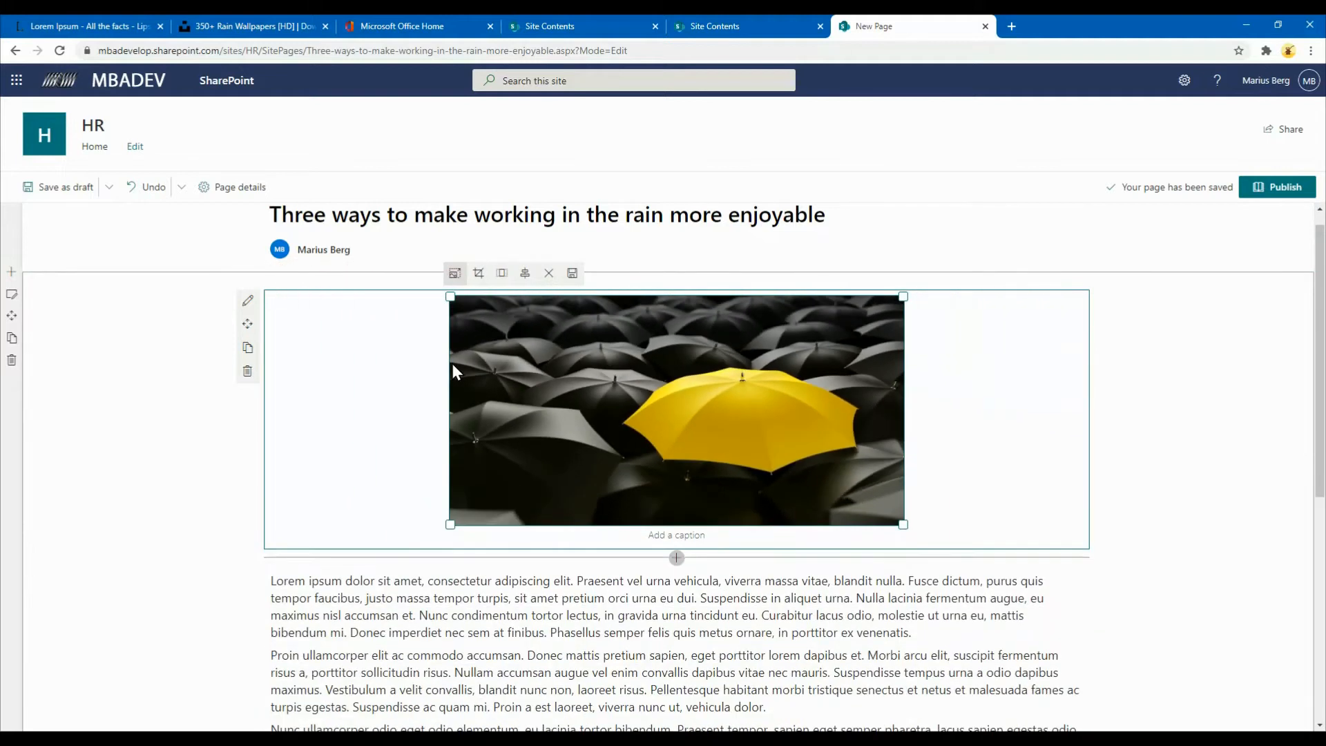
pyautogui.click(525, 274)
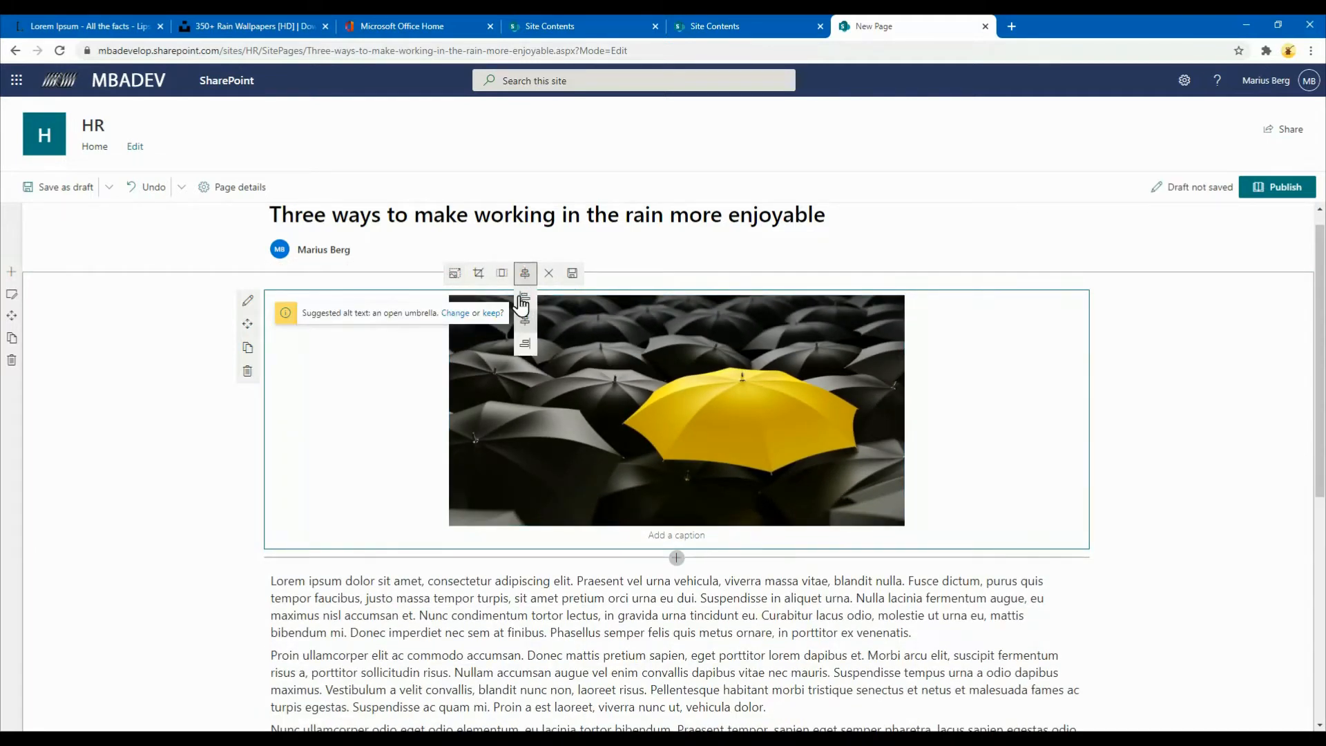
pyautogui.click(524, 299)
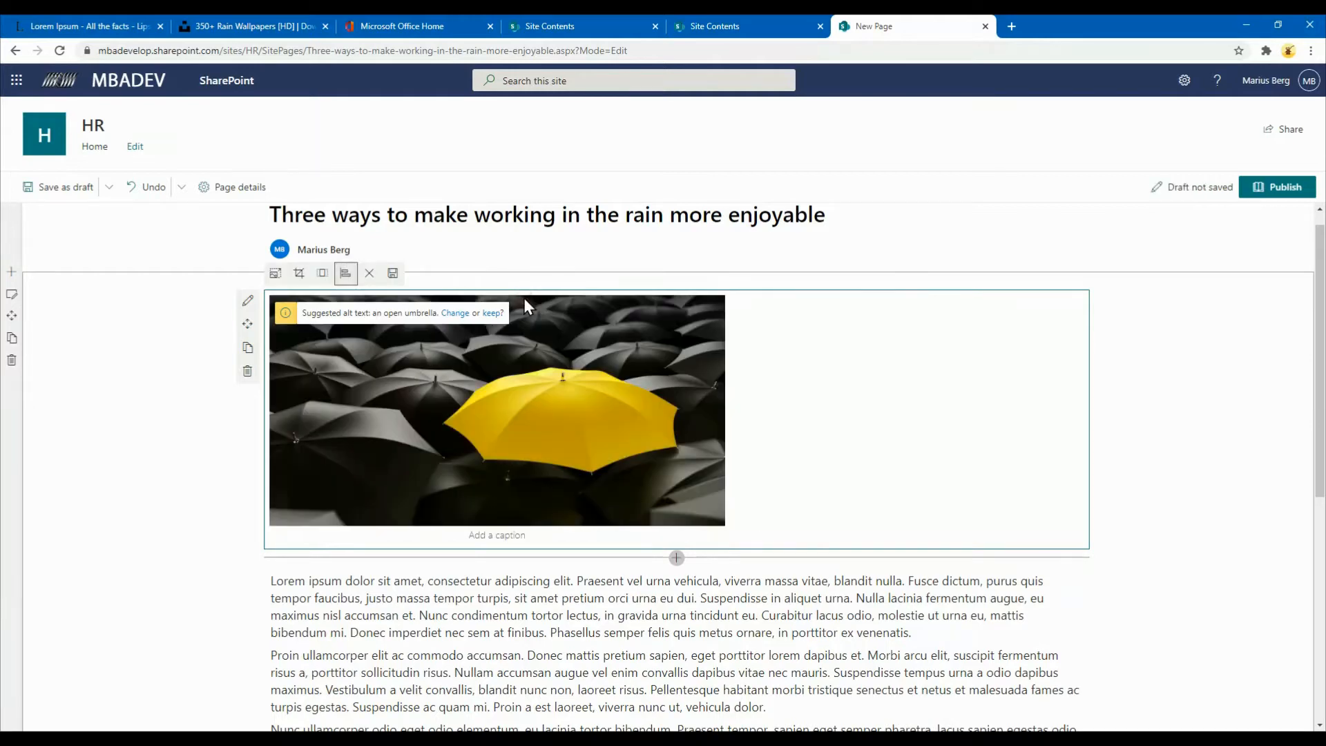
pyautogui.click(170, 462)
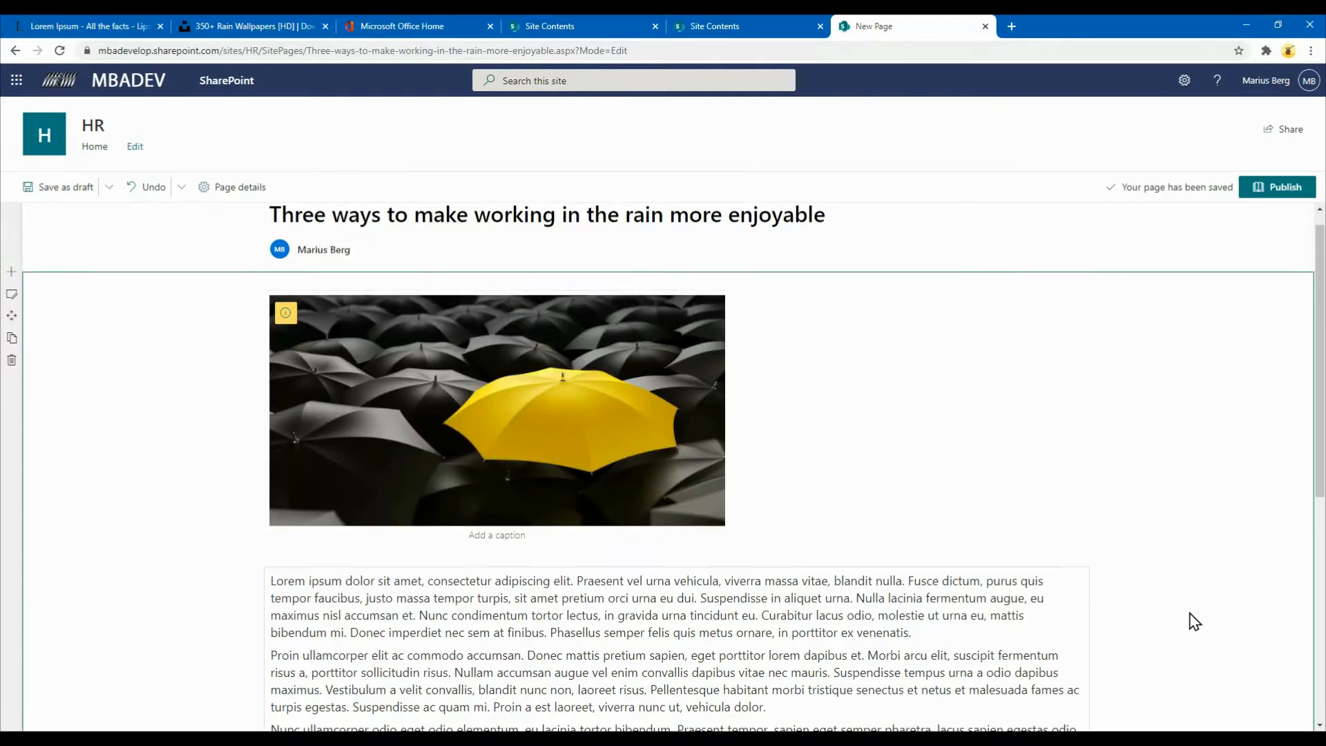
pyautogui.scroll(-2, 1257, 497)
pyautogui.scroll(2, 1213, 488)
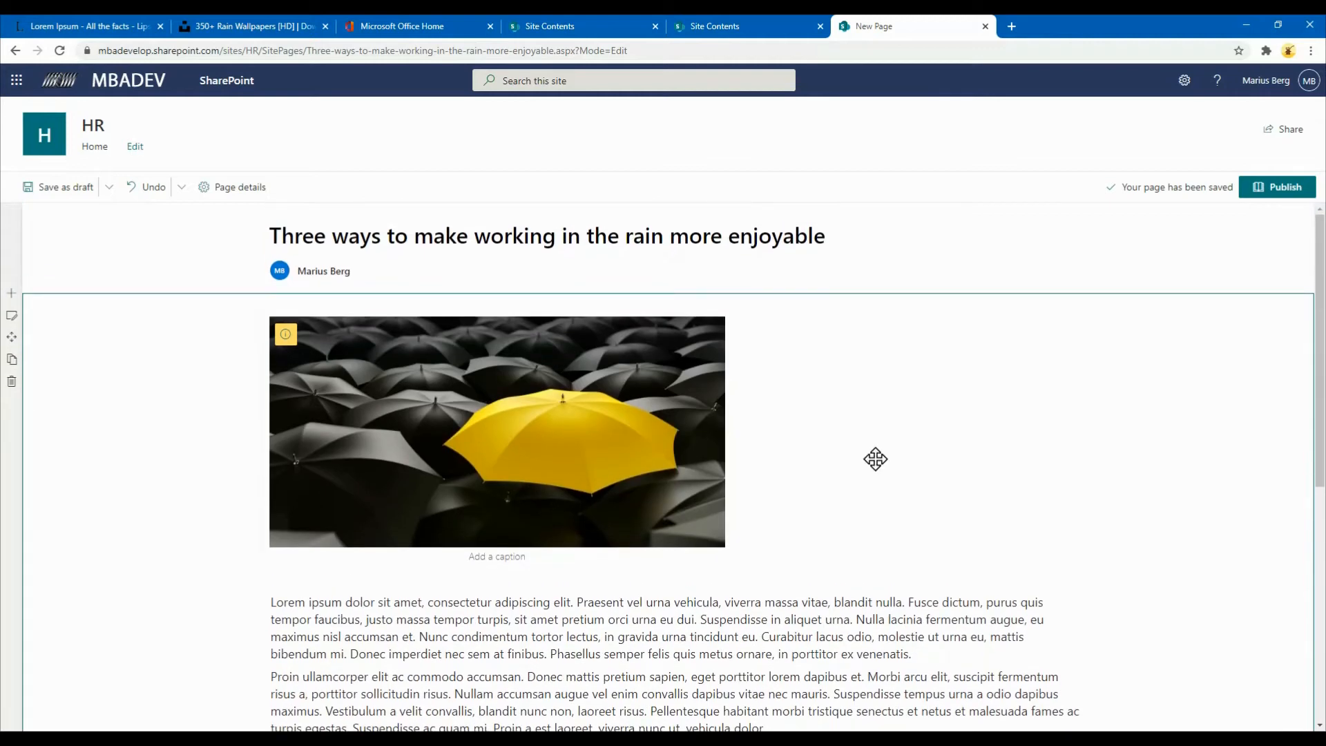
# Enlarge the left-aligned umbrella image to the full column width.
pyautogui.click(535, 419)
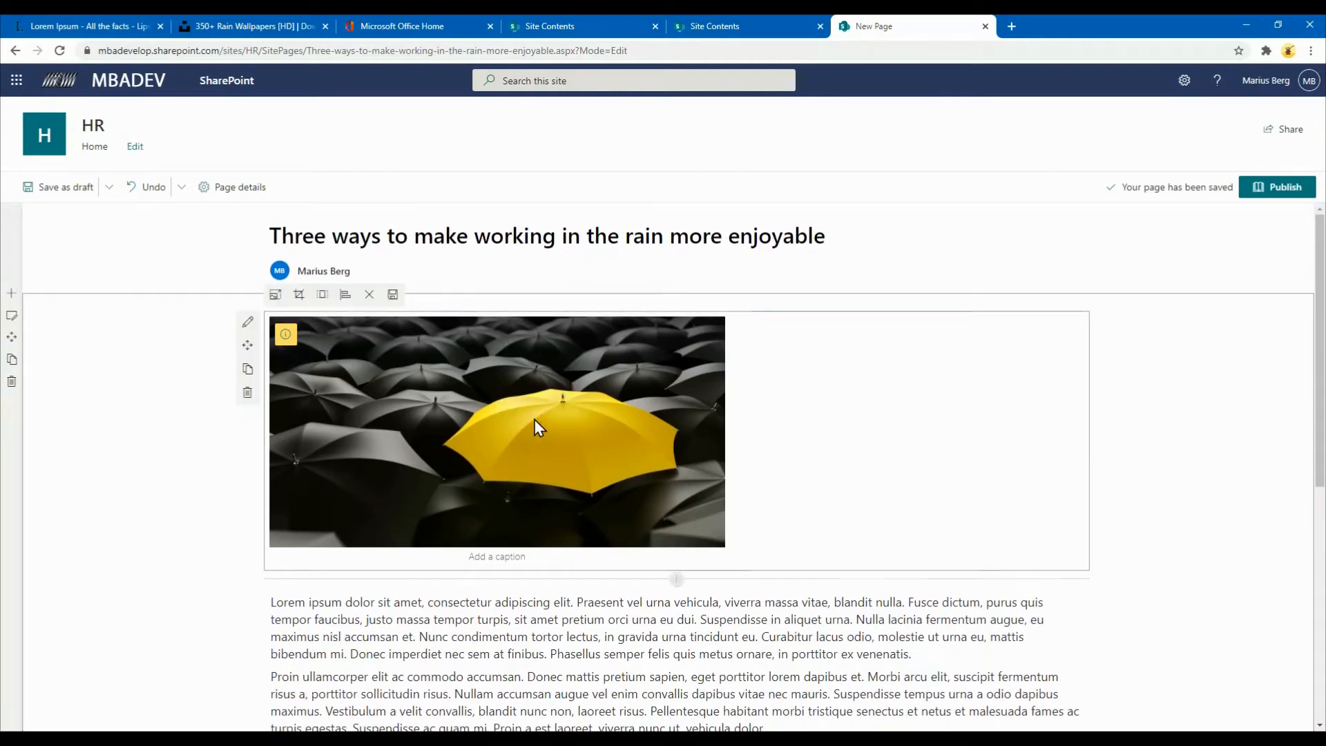
pyautogui.click(276, 297)
pyautogui.moveTo(725, 546); pyautogui.dragTo(1108, 698)
pyautogui.click(1167, 598)
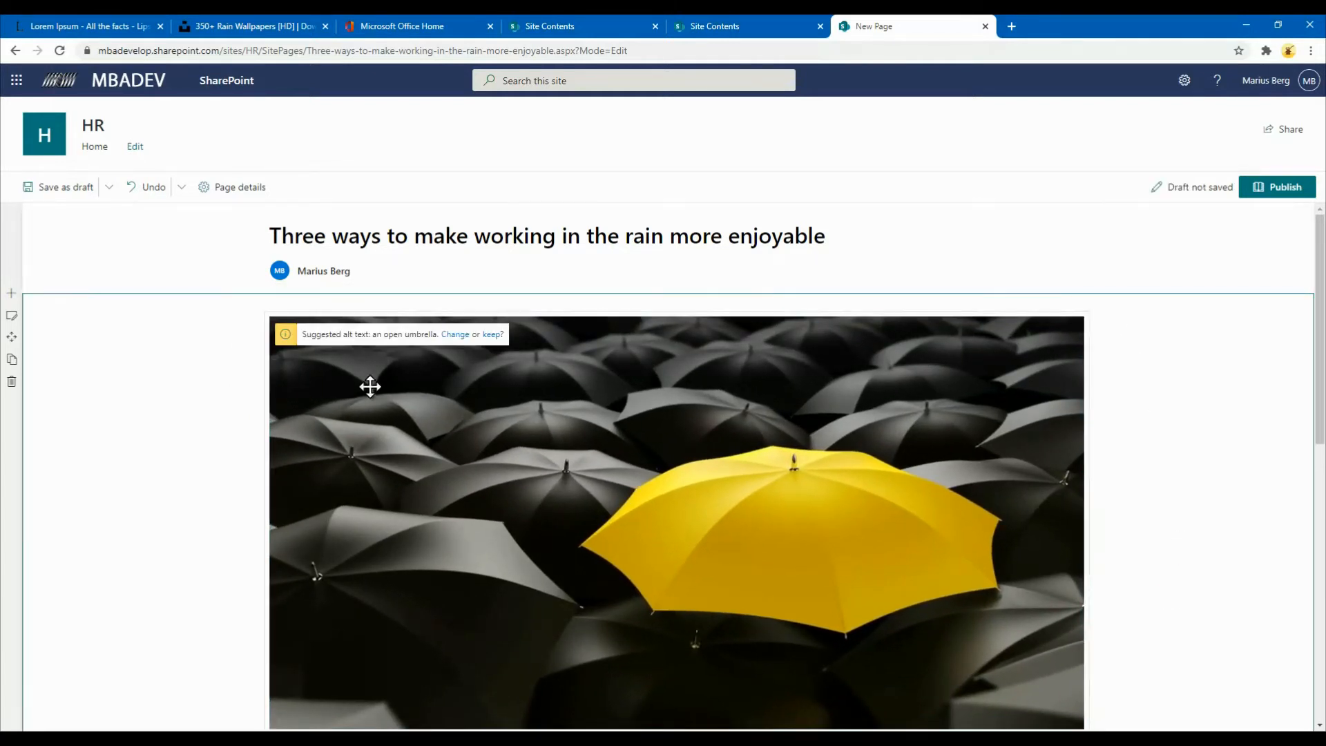
pyautogui.scroll(-4, 136, 397)
pyautogui.scroll(2, 148, 414)
pyautogui.scroll(2, 299, 403)
pyautogui.scroll(-2, 371, 333)
pyautogui.scroll(-4, 701, 402)
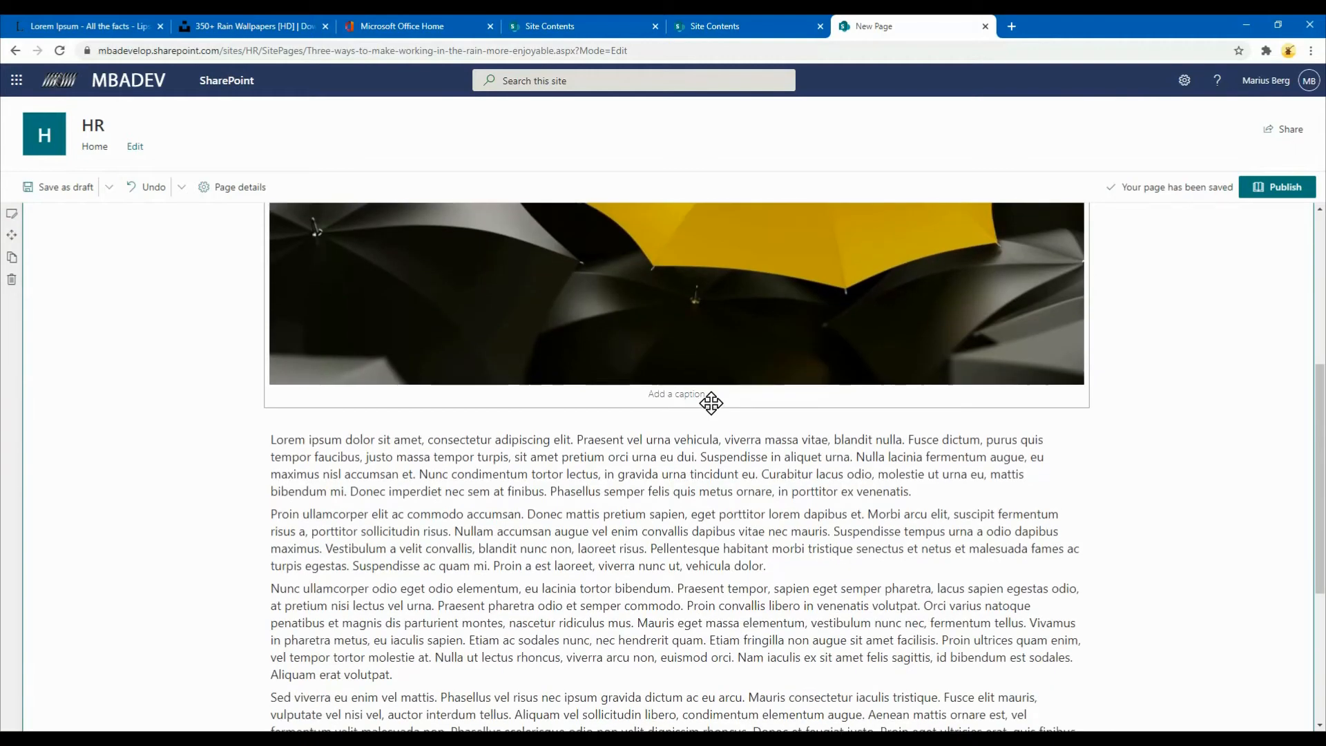
pyautogui.scroll(6, 701, 642)
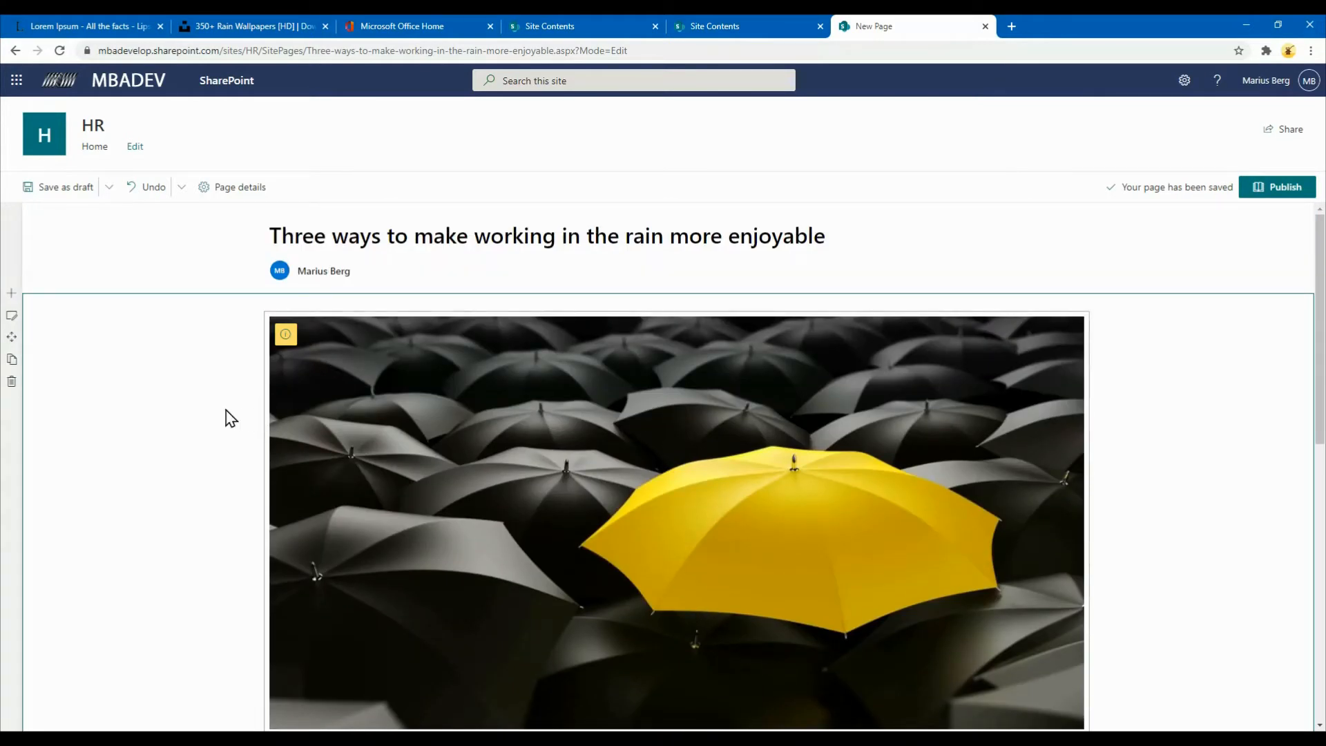
# Change the layout of the section holding the image and text to One-third right.
pyautogui.click(12, 318)
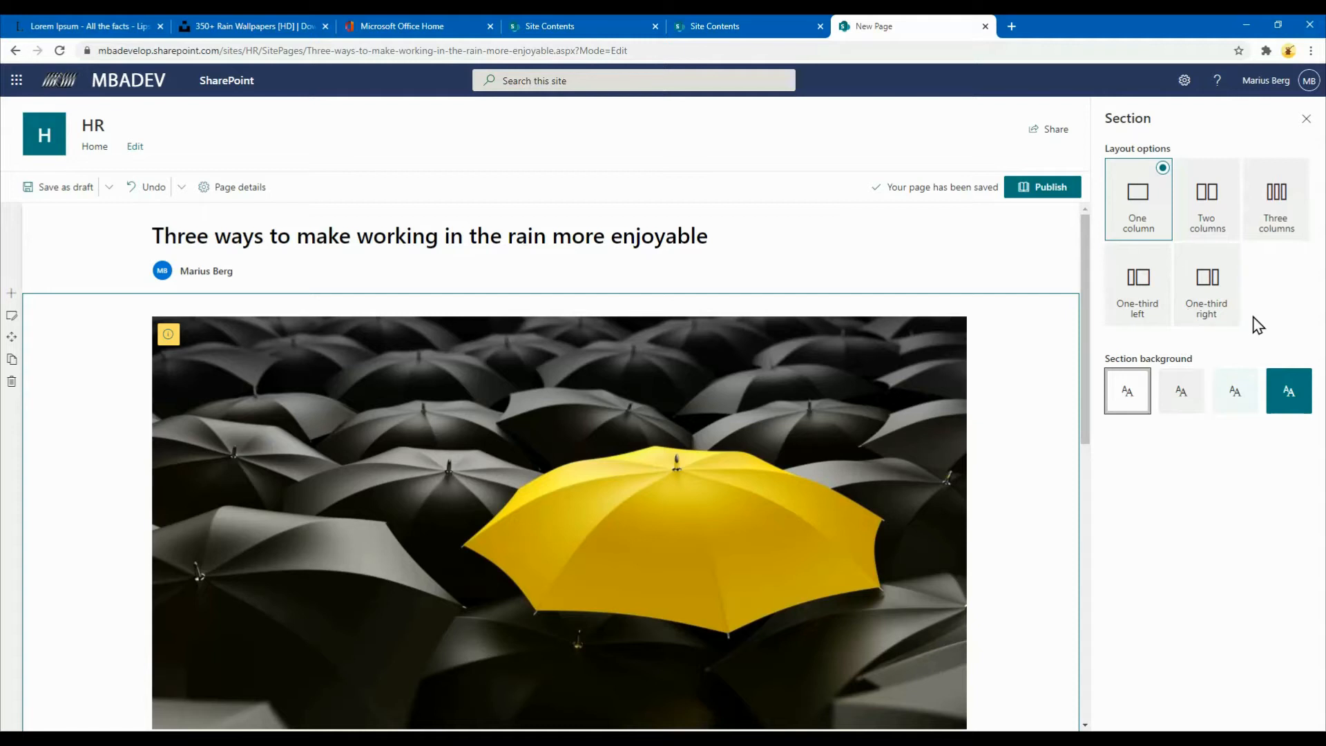
pyautogui.click(1217, 296)
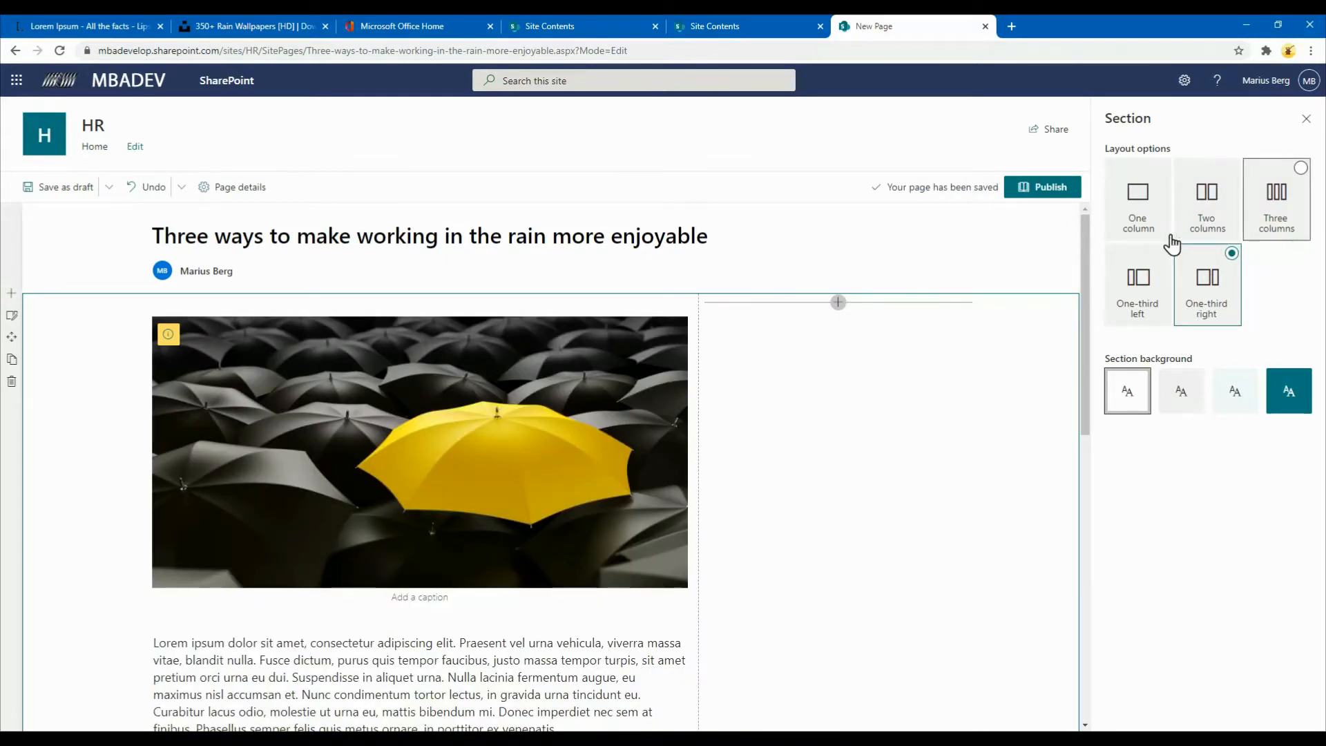
pyautogui.click(1306, 120)
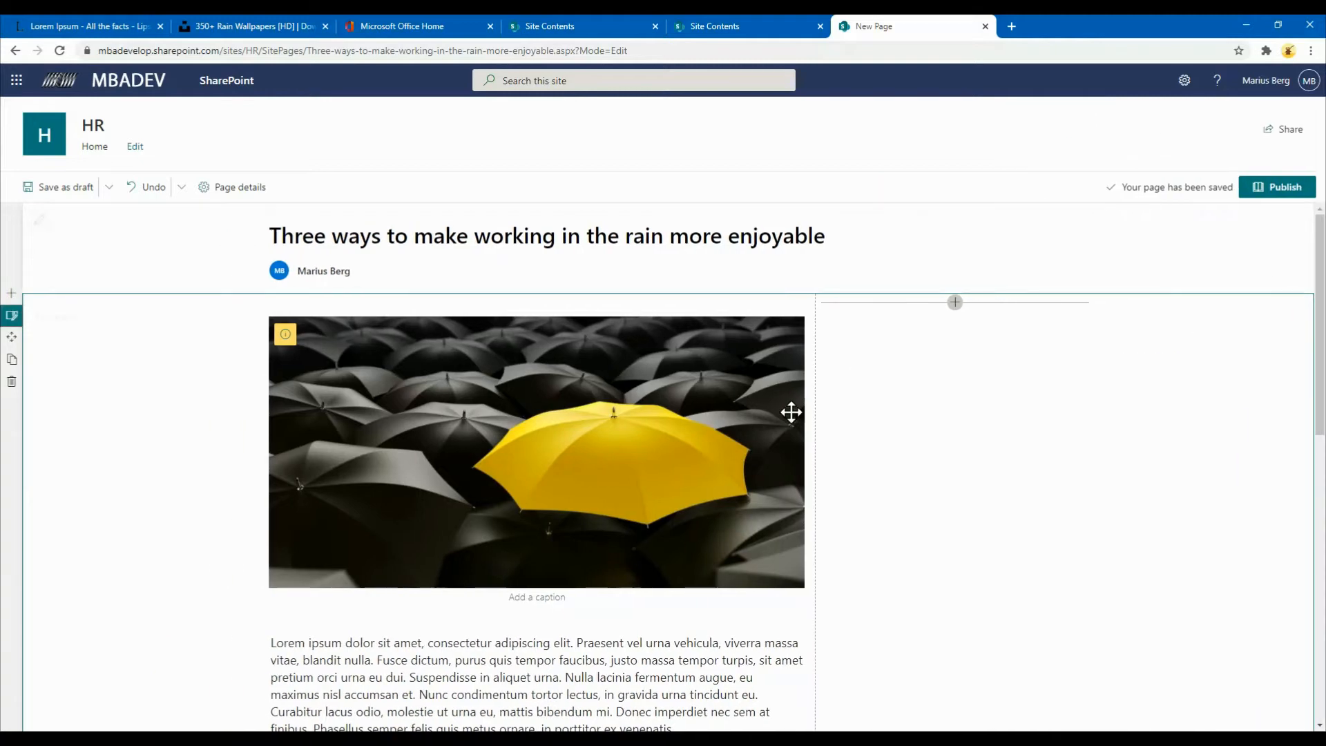
pyautogui.click(790, 412)
pyautogui.scroll(-2, 488, 607)
pyautogui.scroll(2, 621, 451)
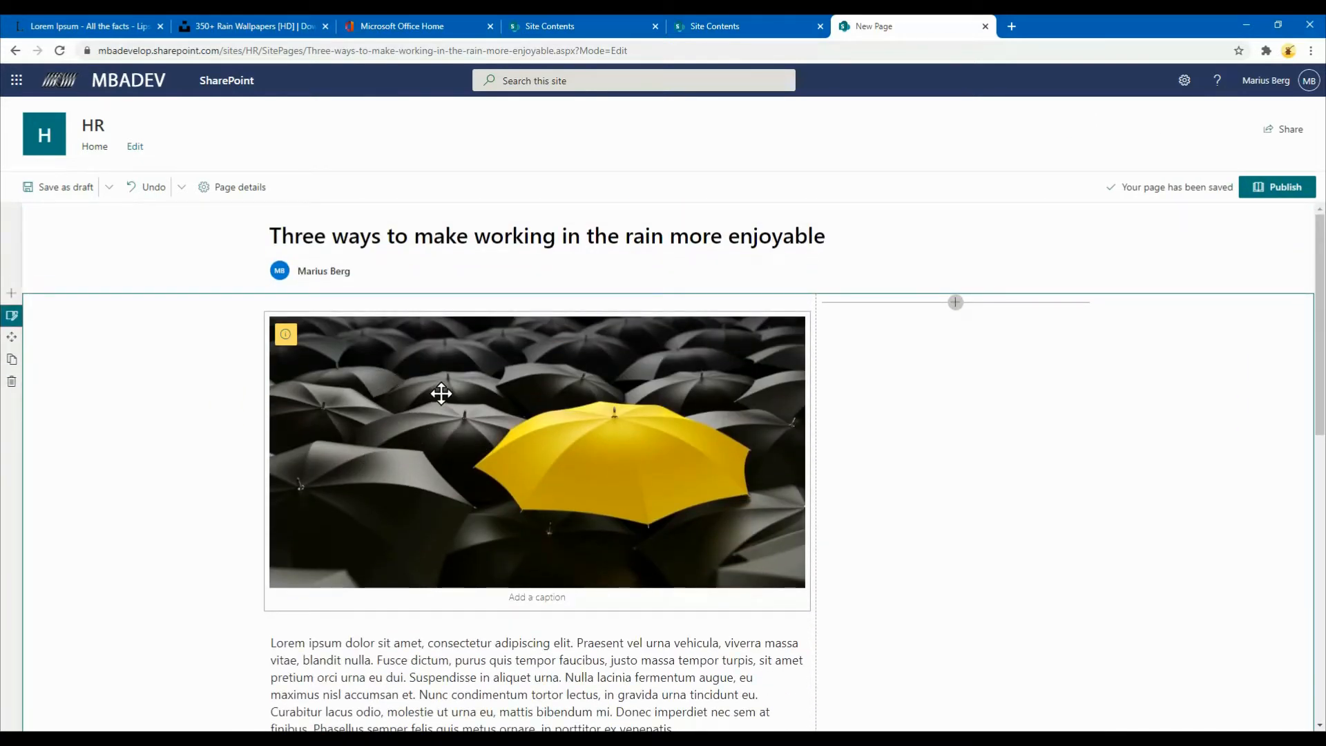
# Move the umbrella image from above the text into the section's empty right column.
pyautogui.moveTo(433, 415); pyautogui.dragTo(928, 319)
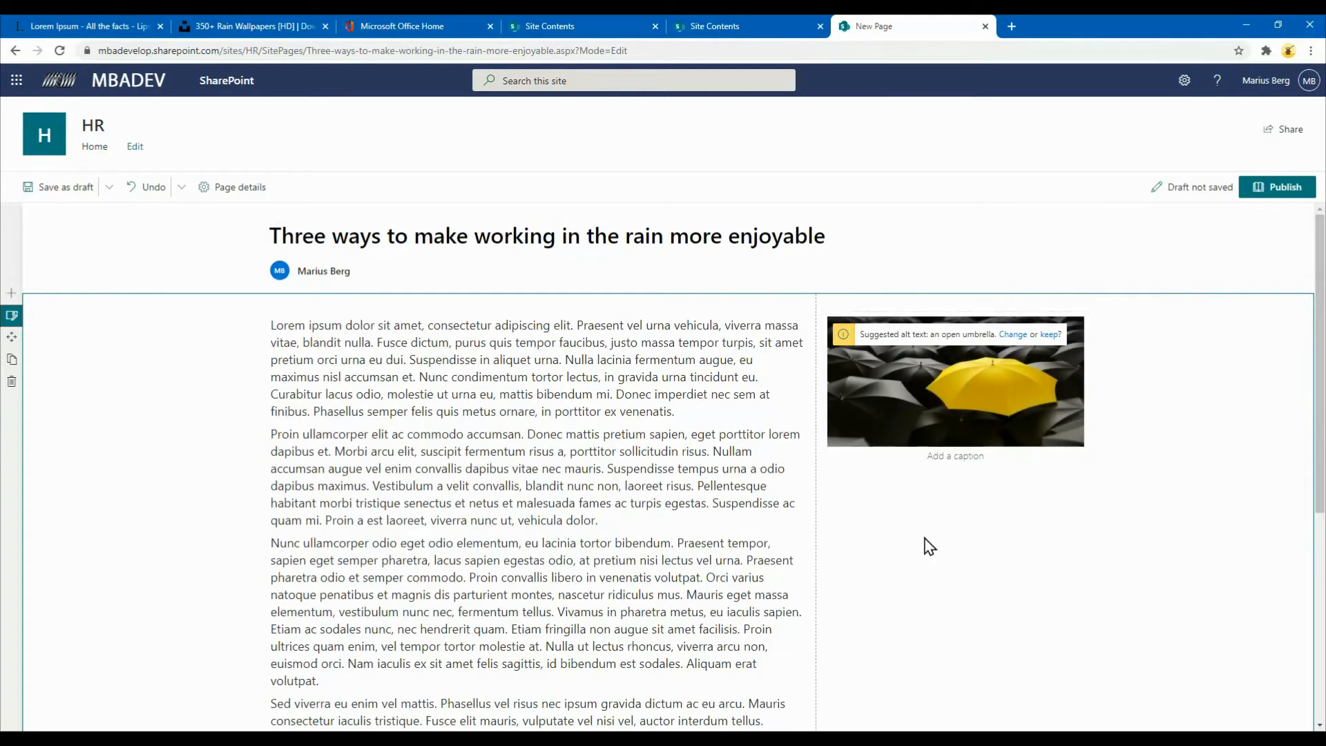
pyautogui.click(546, 470)
pyautogui.click(1277, 494)
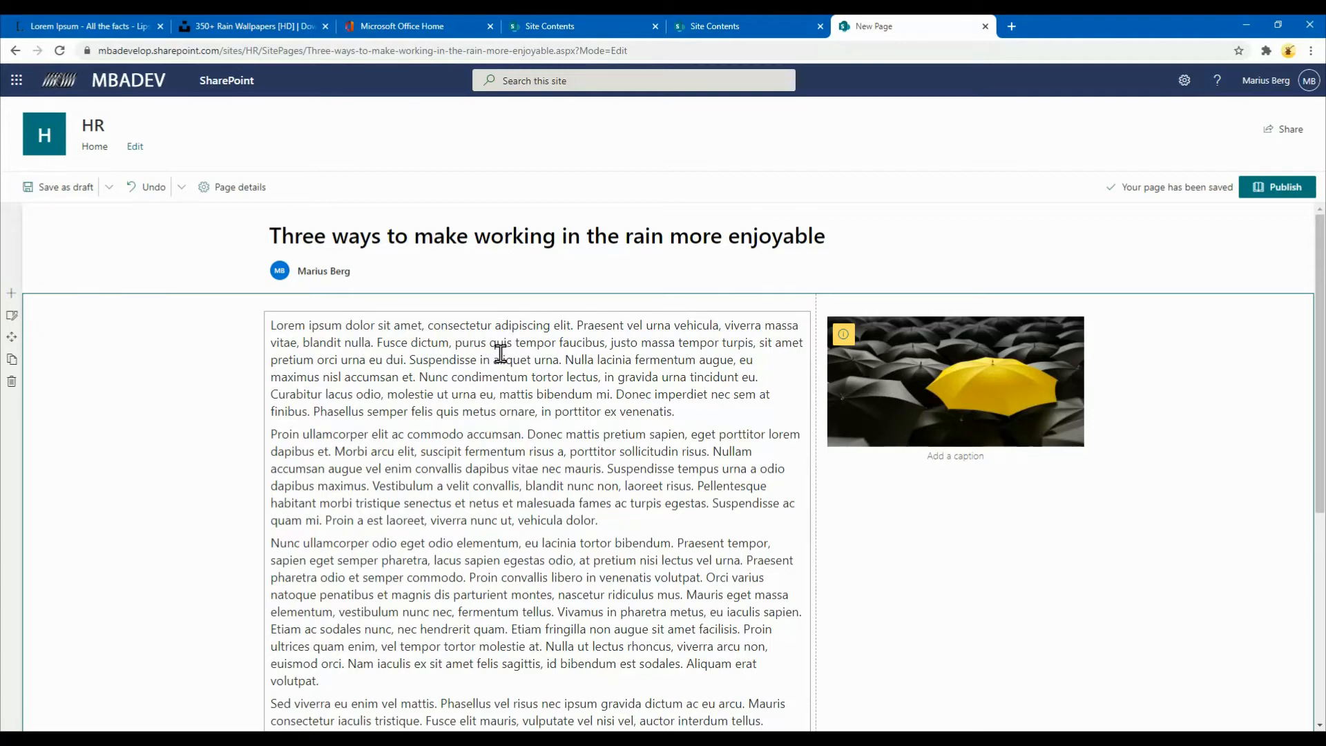
pyautogui.scroll(-2, 528, 368)
pyautogui.scroll(2, 562, 384)
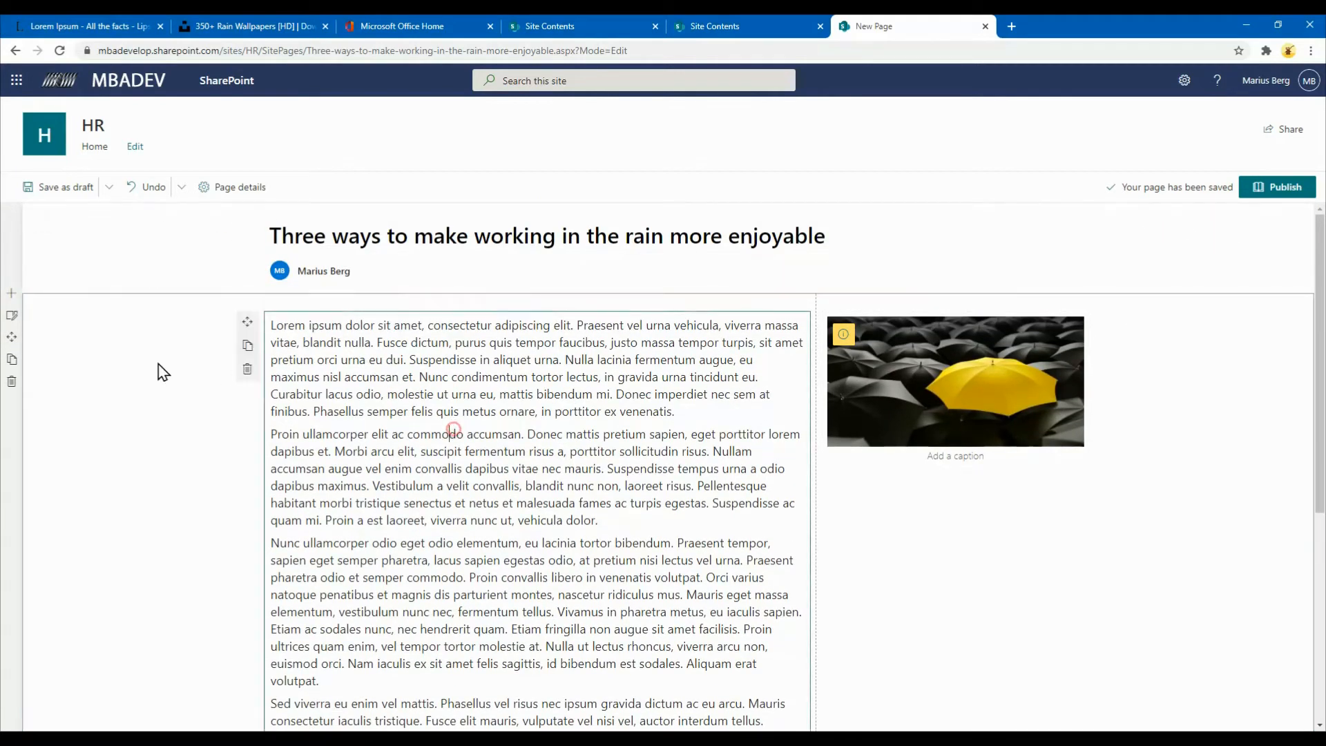
# Change the layout of the section holding the text and umbrella image to Two columns.
pyautogui.click(12, 315)
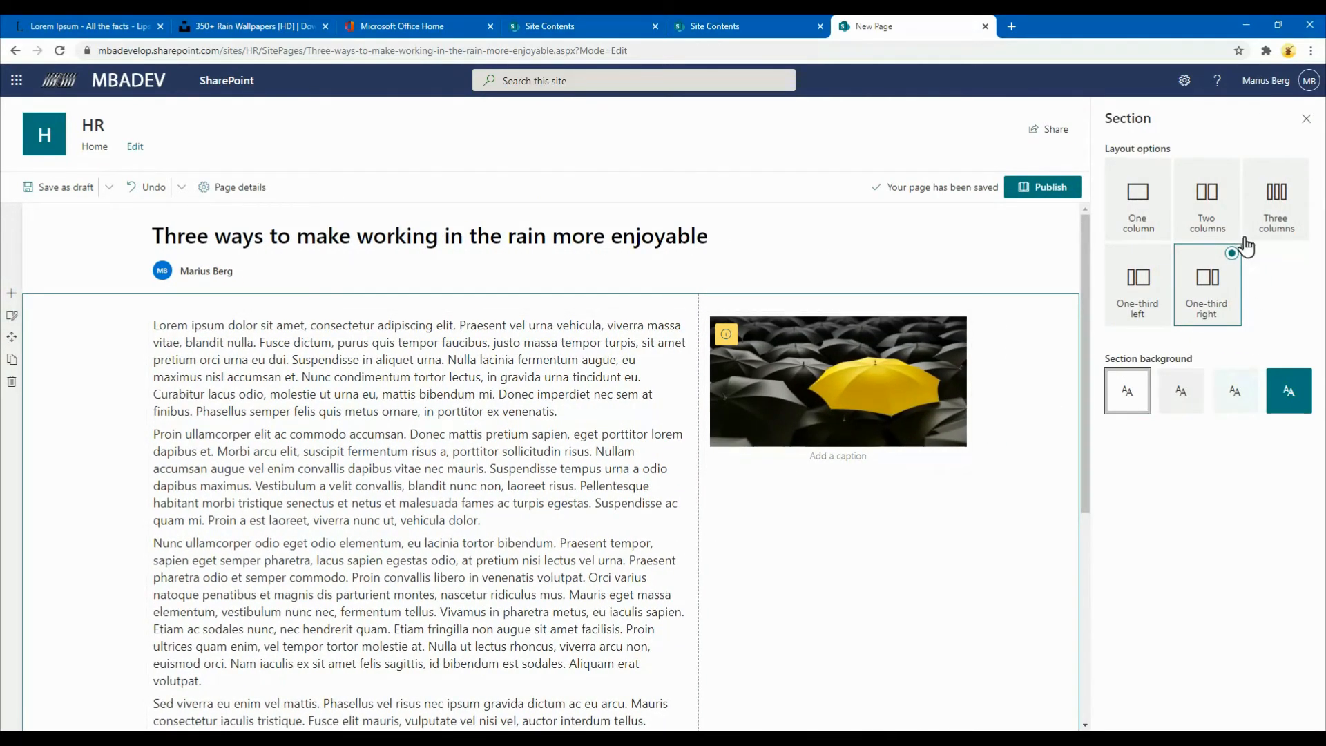
pyautogui.click(1215, 226)
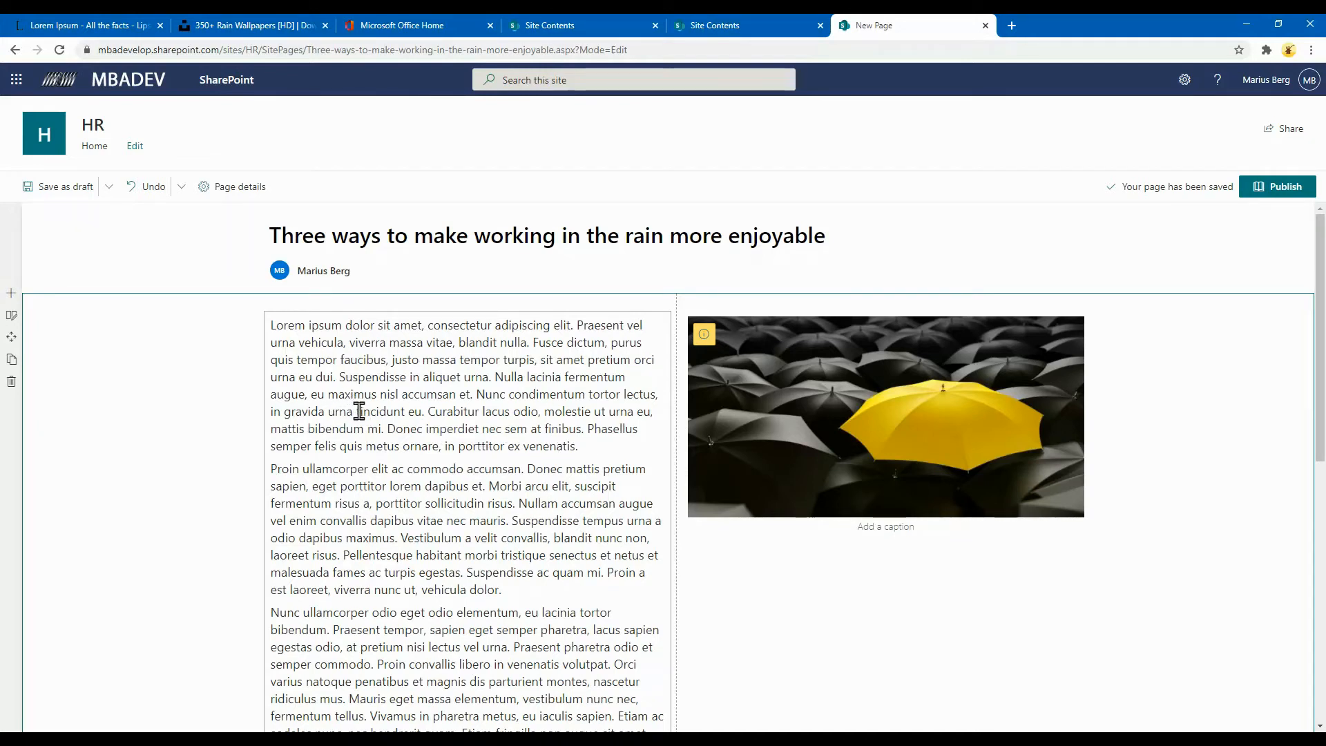
# Look through the body text's alignment and list options and open its full text and table formatting settings.
pyautogui.click(389, 370)
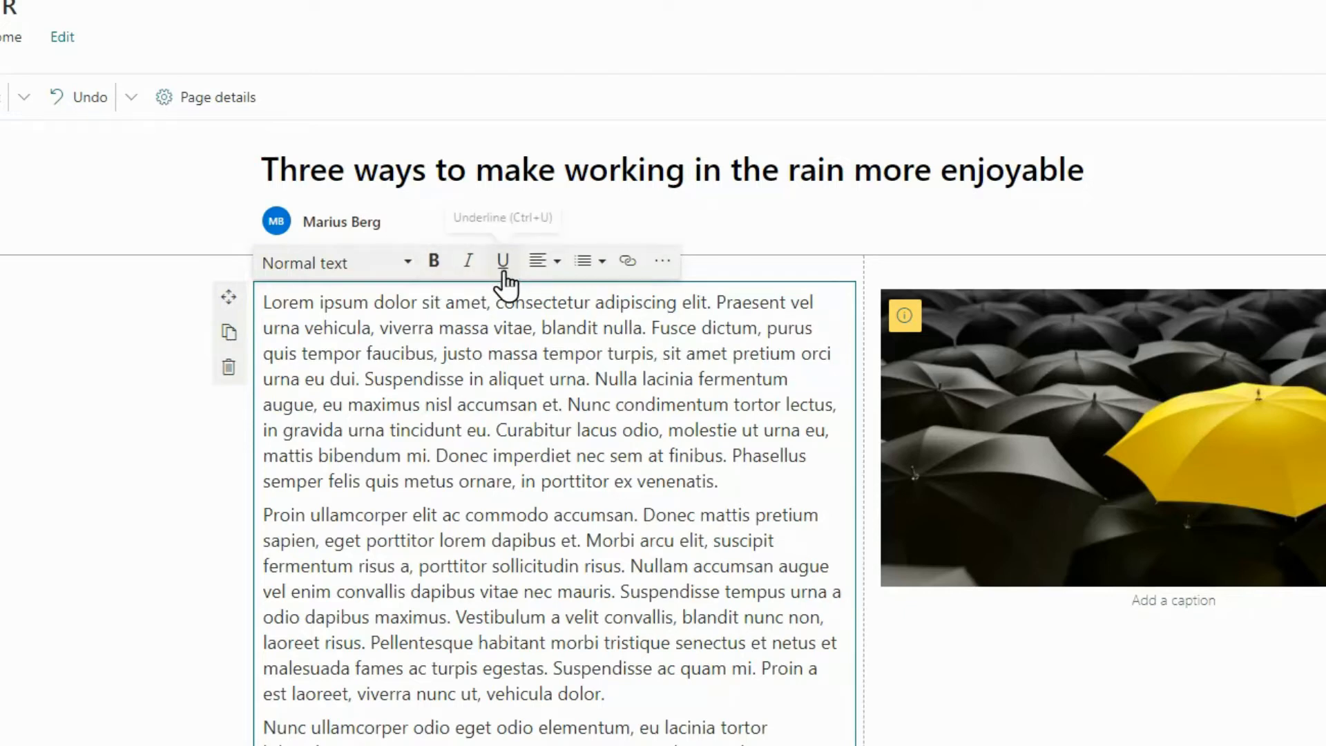
pyautogui.click(542, 273)
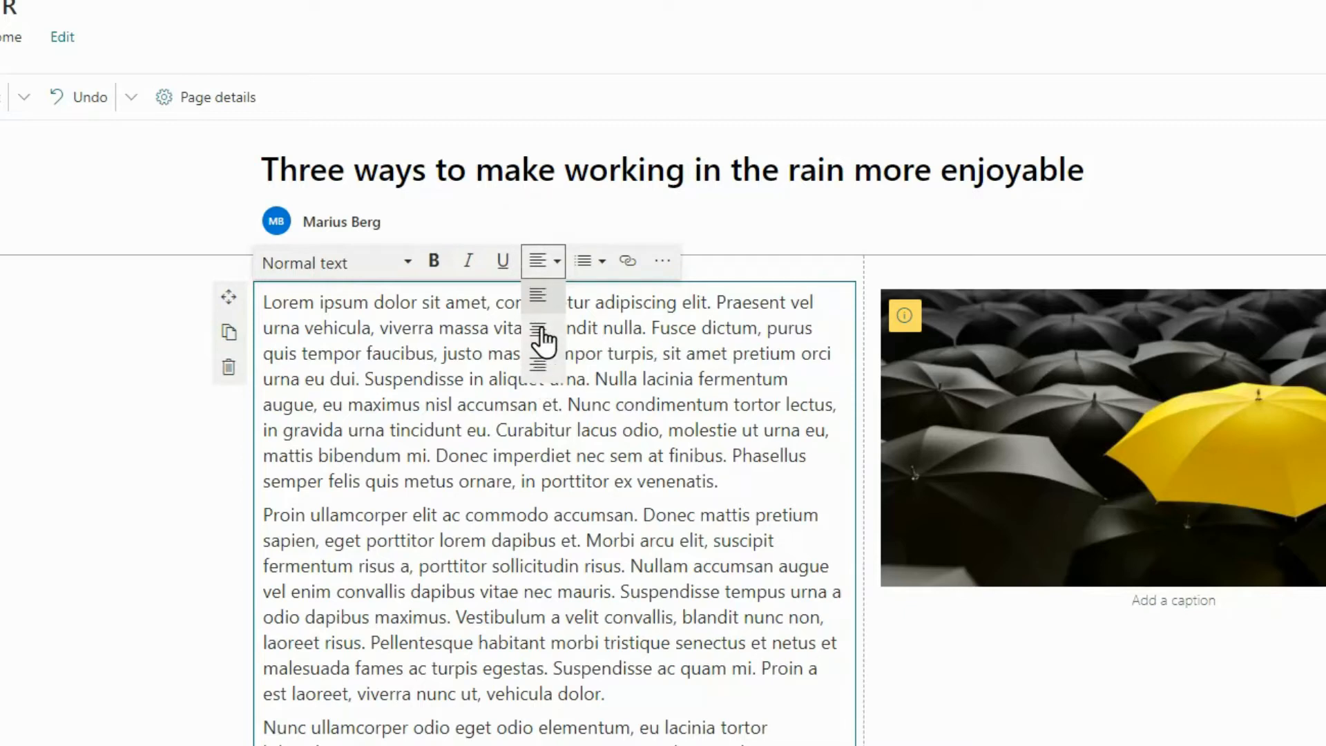
pyautogui.click(584, 270)
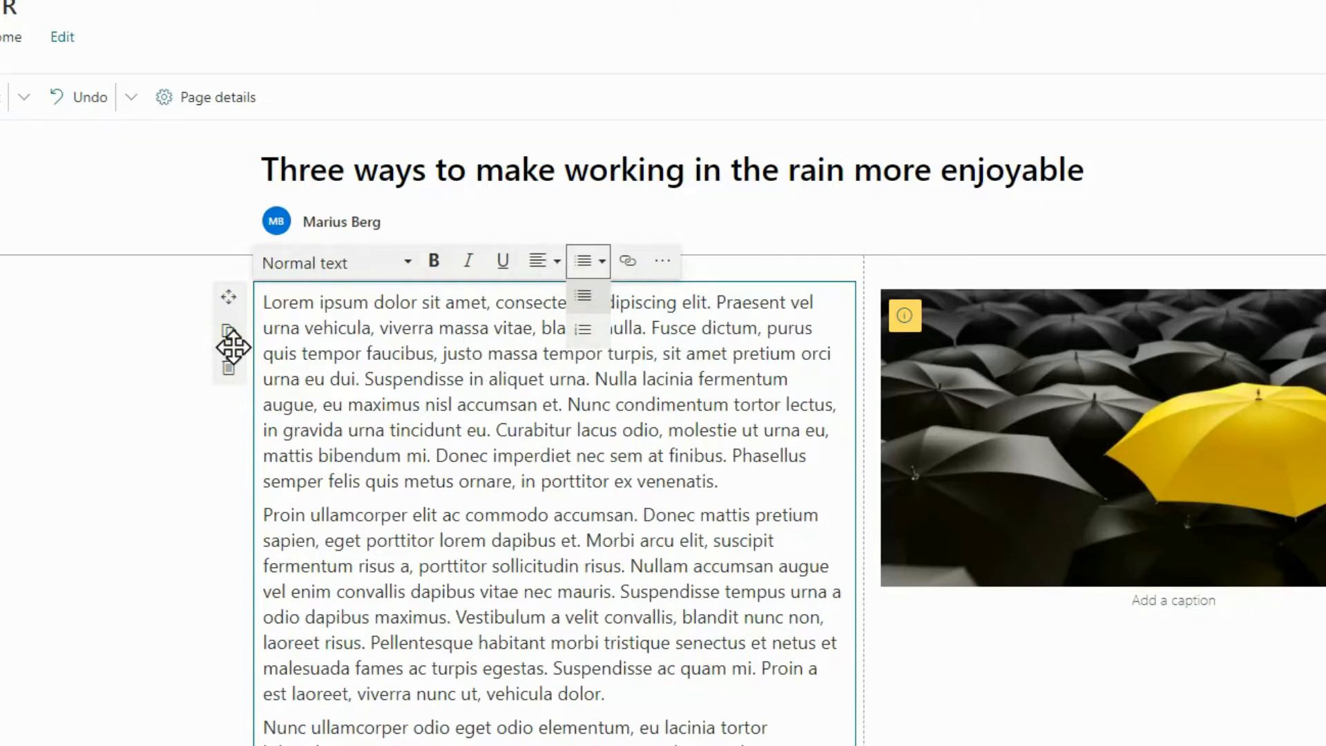
pyautogui.click(652, 275)
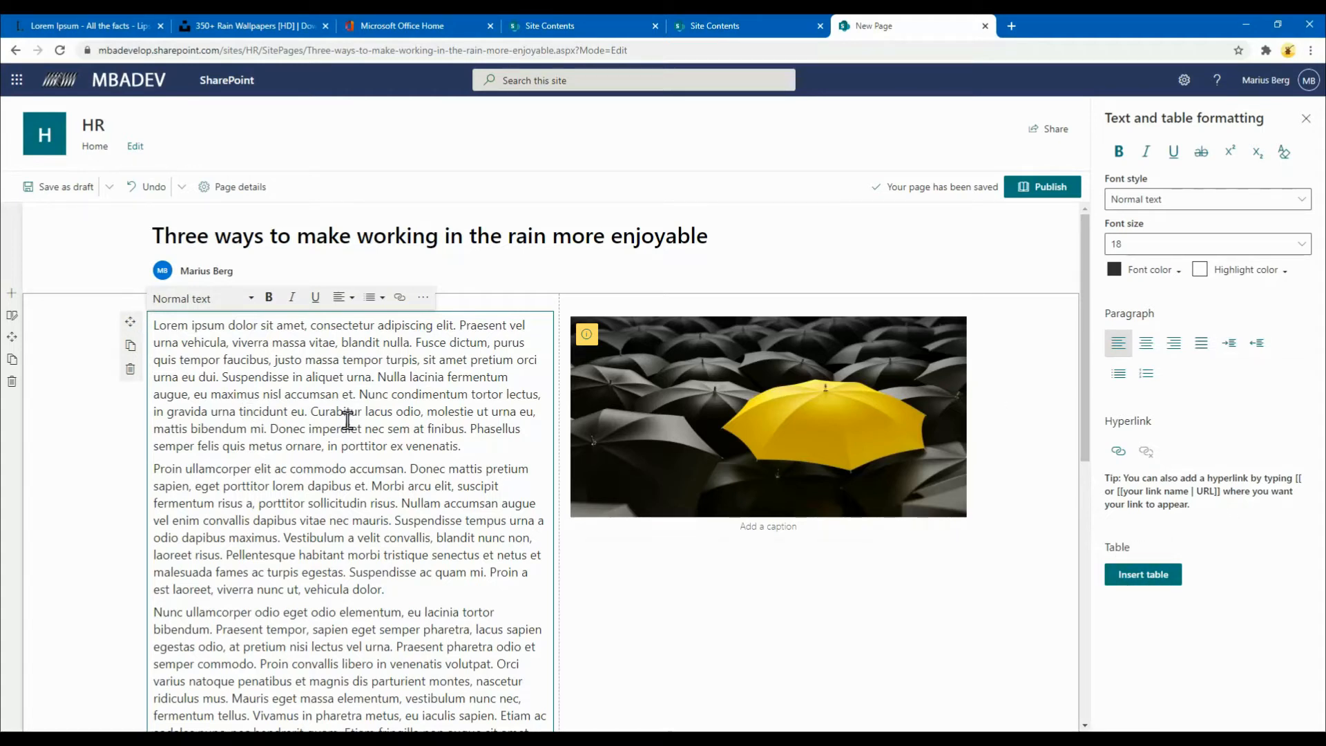
# Try bold formatting on the sentence "Suspendisse in aliquet urna." in the first paragraph, then remove it.
pyautogui.moveTo(246, 379); pyautogui.dragTo(377, 377)
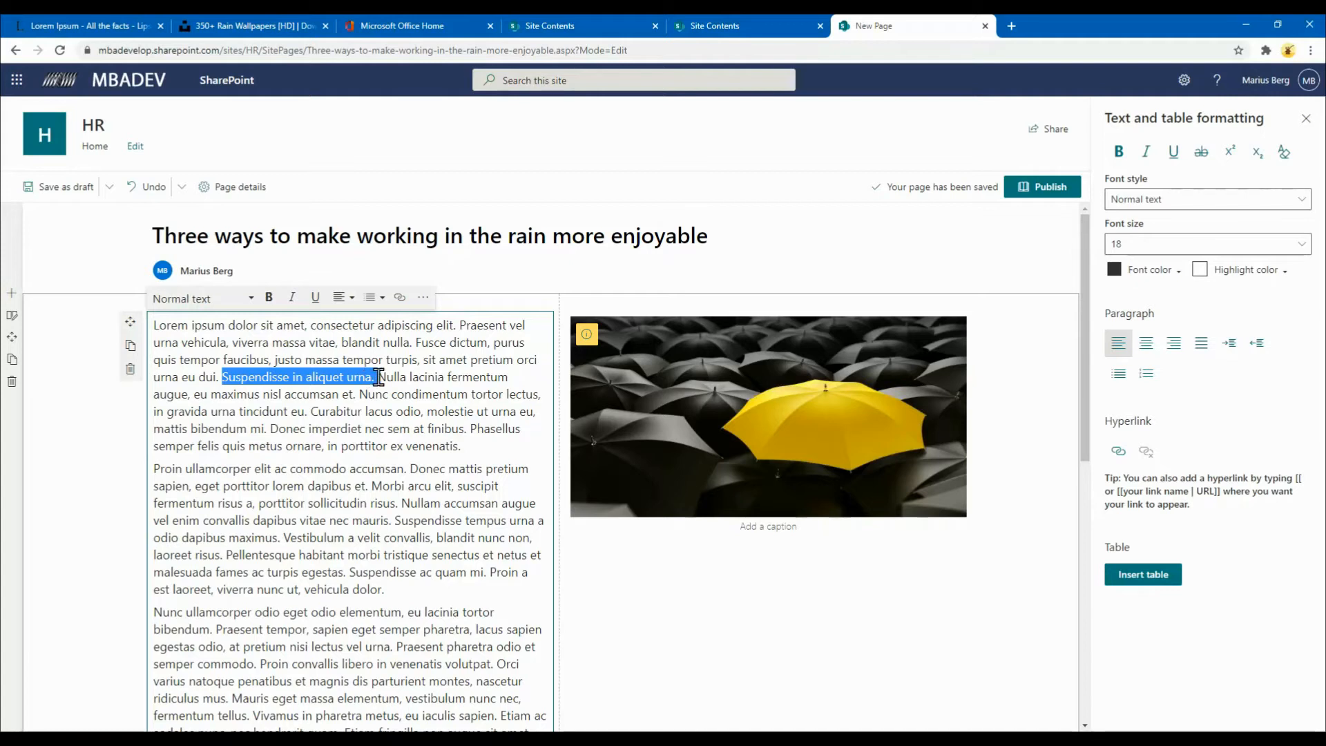
pyautogui.click(1118, 153)
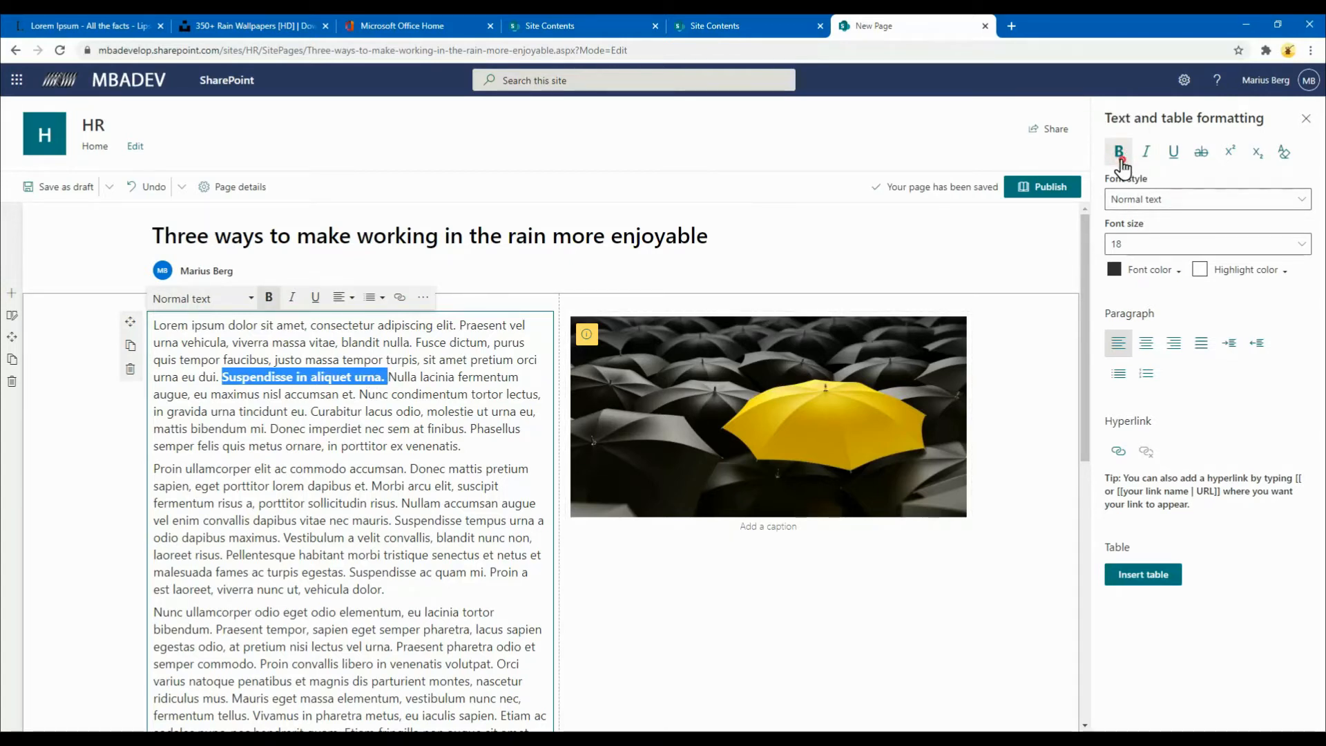
pyautogui.click(1120, 158)
pyautogui.click(281, 394)
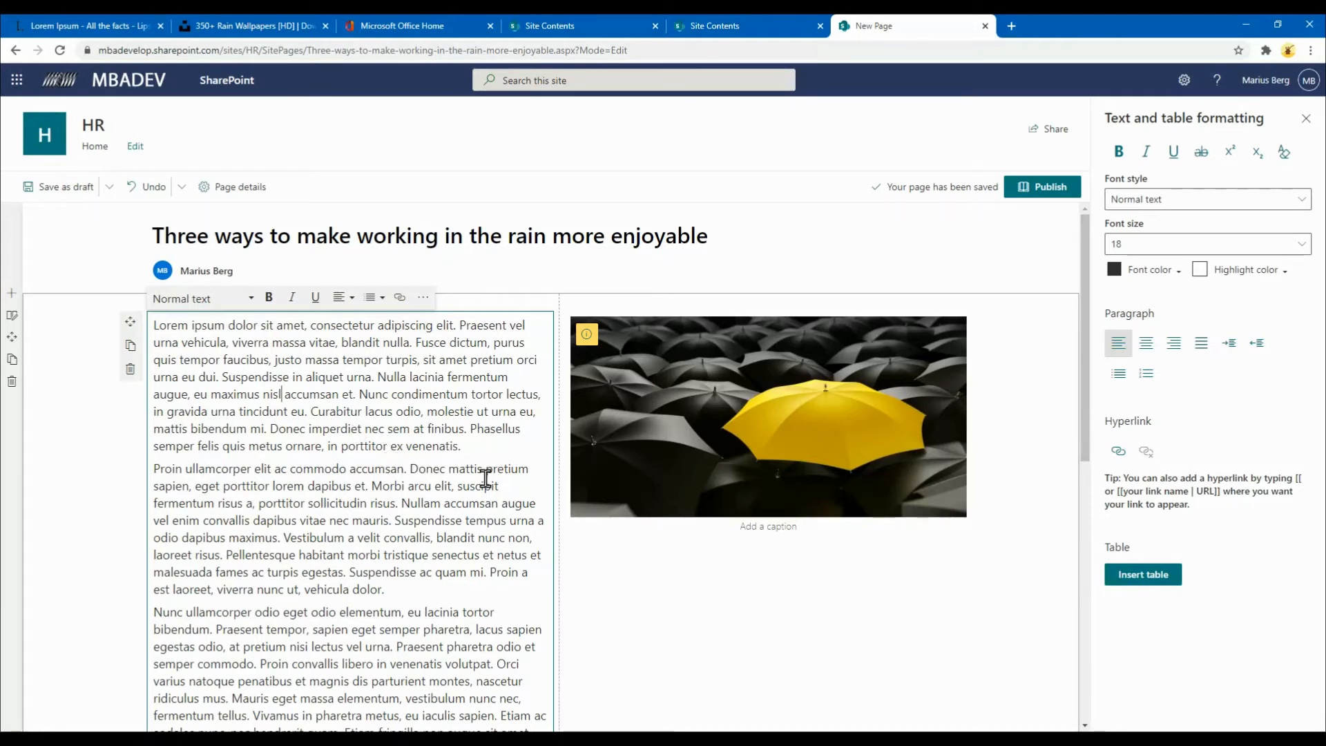
# Split the first body paragraph so that a new paragraph starts at "Nulla lacinia fermentum".
pyautogui.scroll(-5, 357, 518)
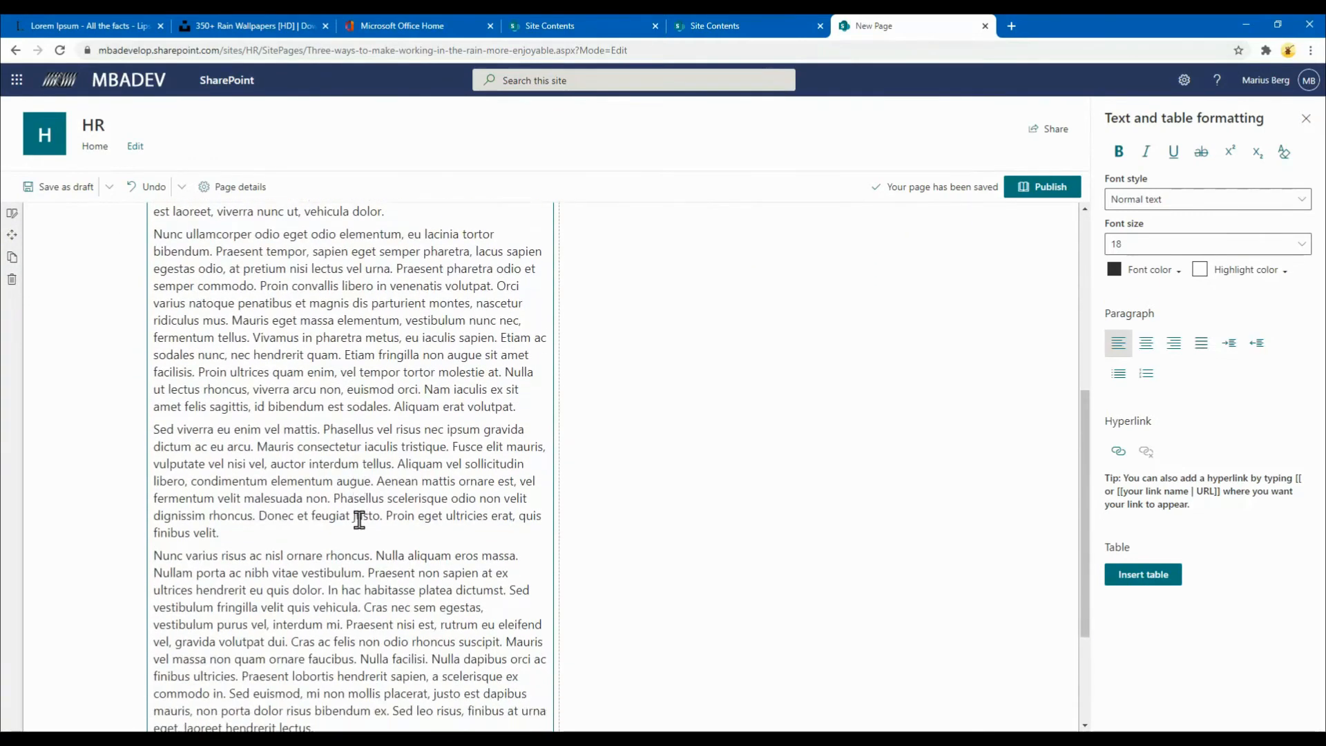
pyautogui.scroll(-3, 359, 519)
pyautogui.scroll(4, 363, 528)
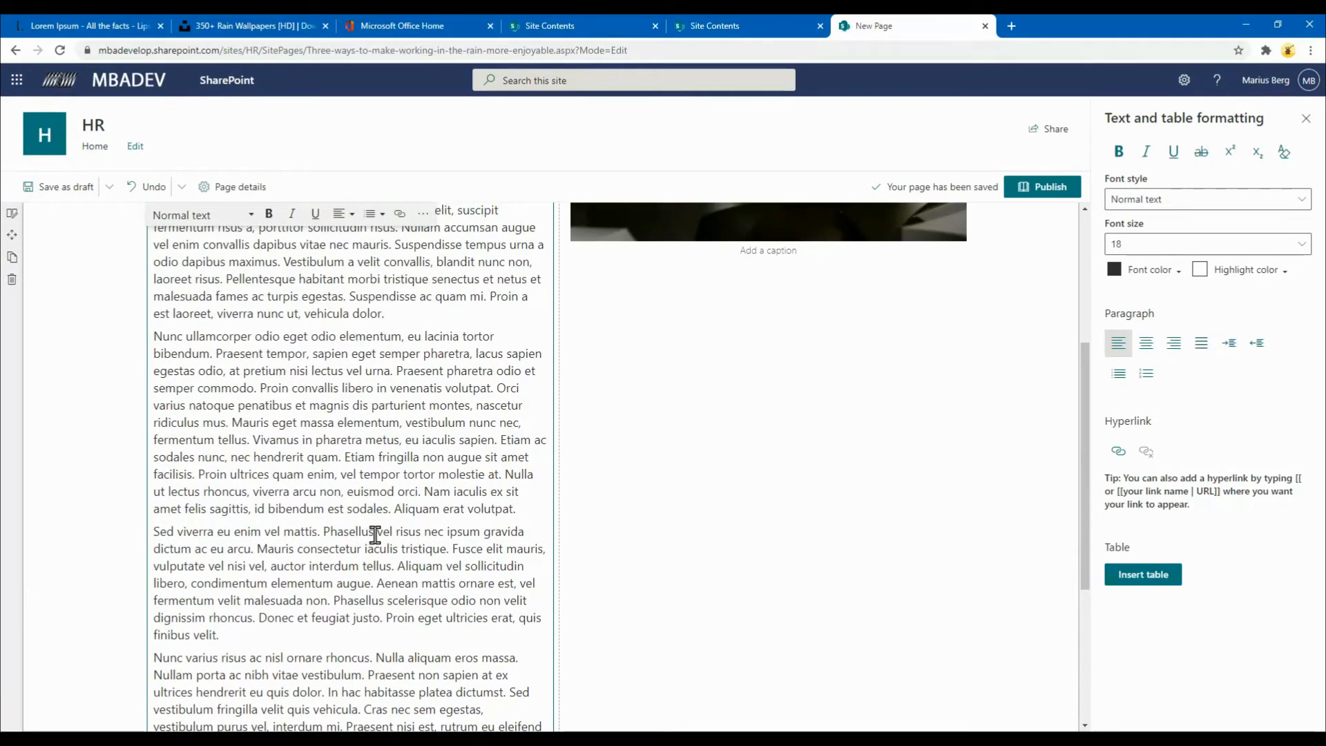
pyautogui.scroll(3, 387, 545)
pyautogui.scroll(1, 397, 576)
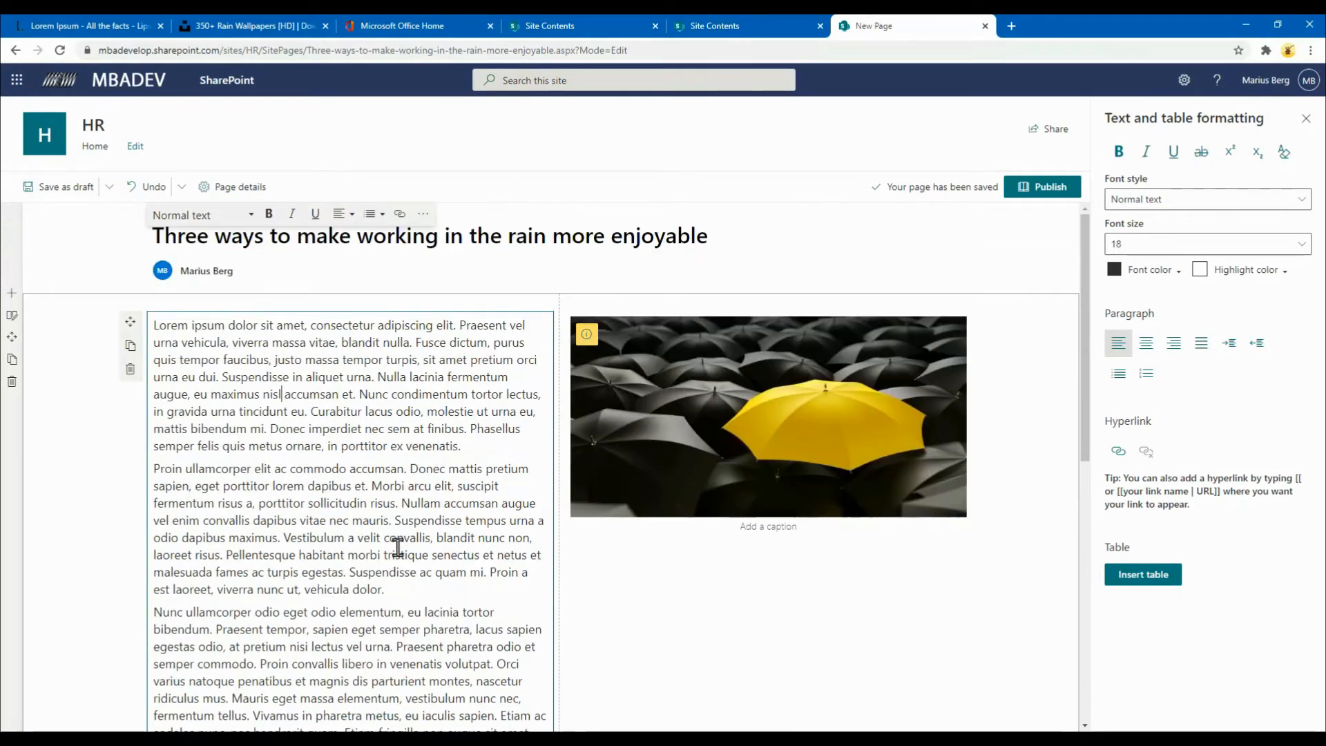
pyautogui.click(378, 376)
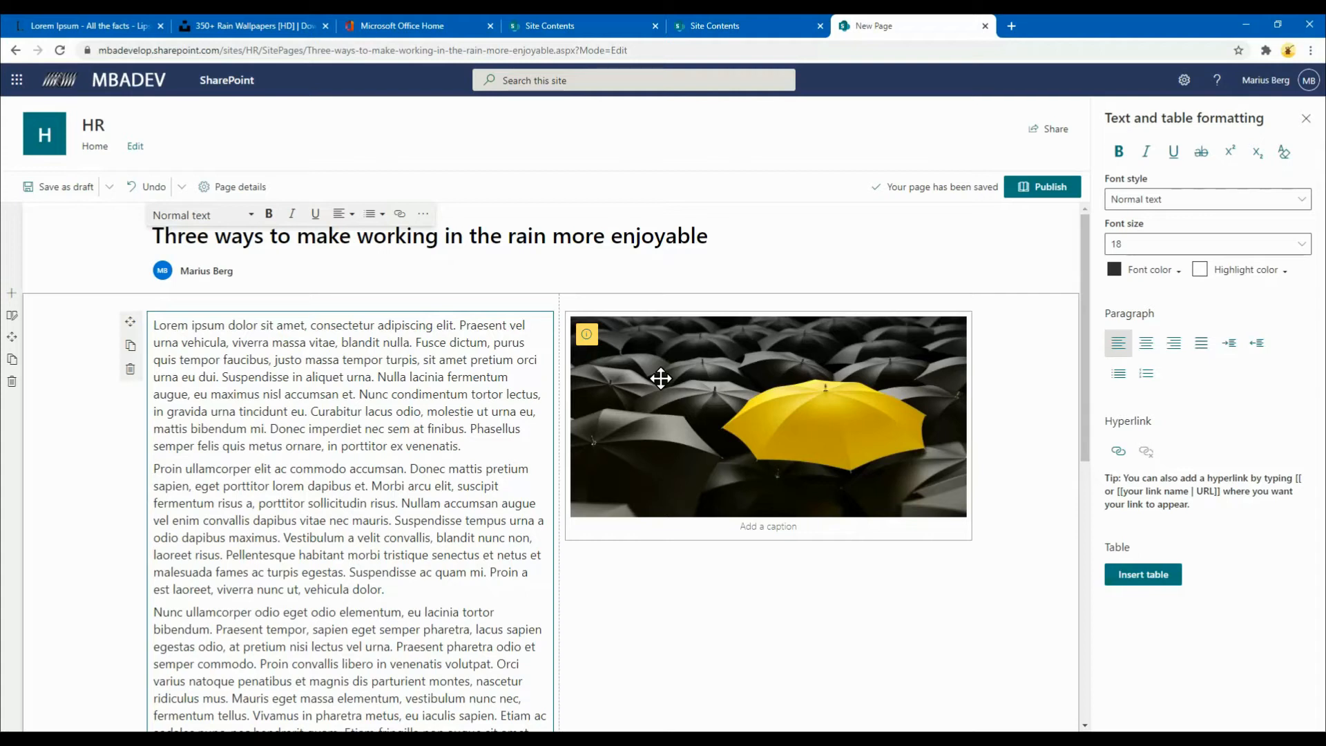
pyautogui.press('BackSpace')
pyautogui.press('Return')
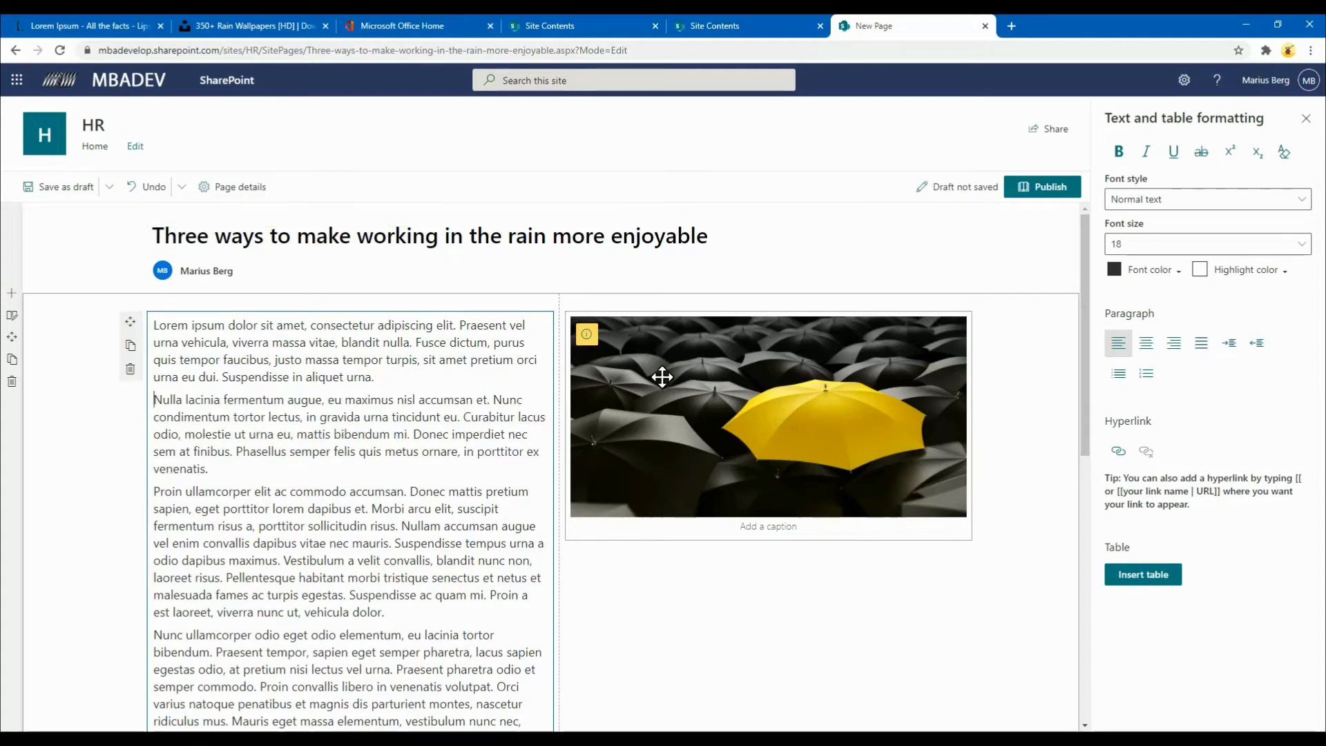
# Split the "Proin ullamcorper" paragraph into three, starting new paragraphs at "Nullam accumsan" and "Pellentesque habitant".
pyautogui.click(403, 528)
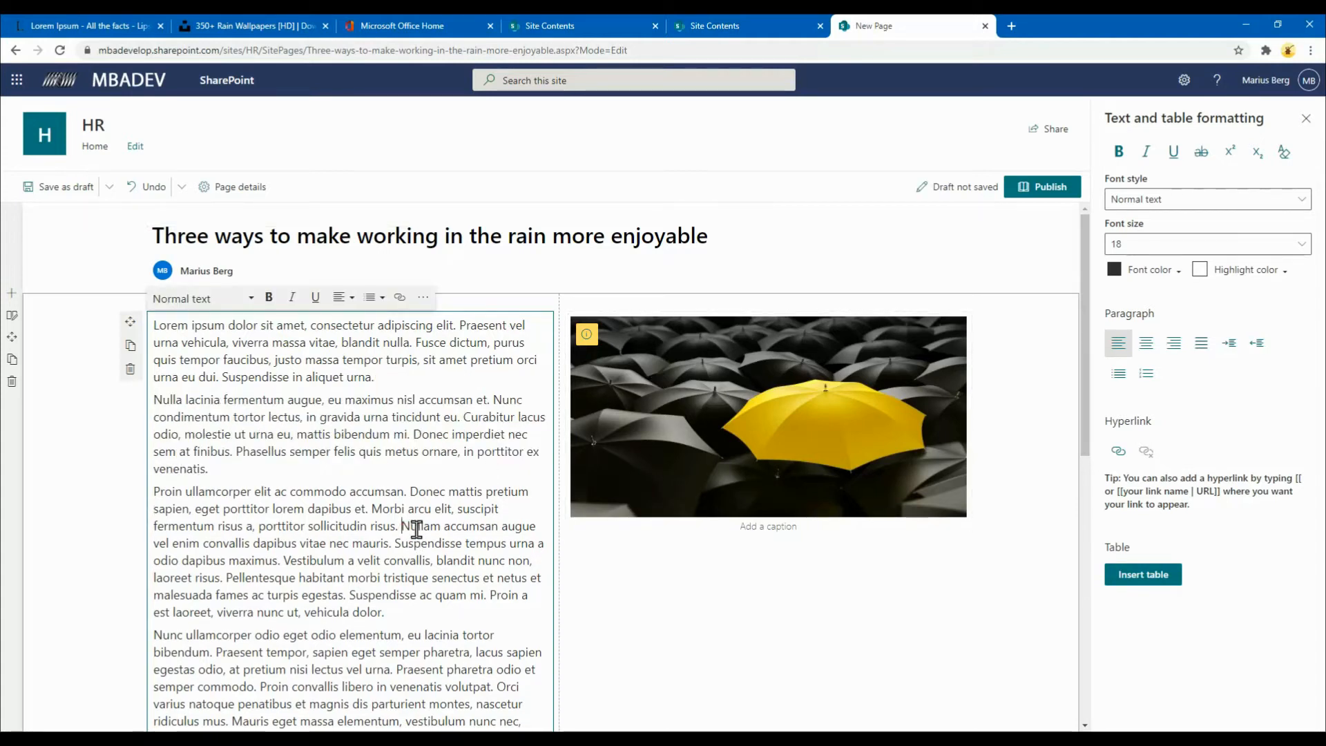
pyautogui.press('Return')
pyautogui.click(382, 585)
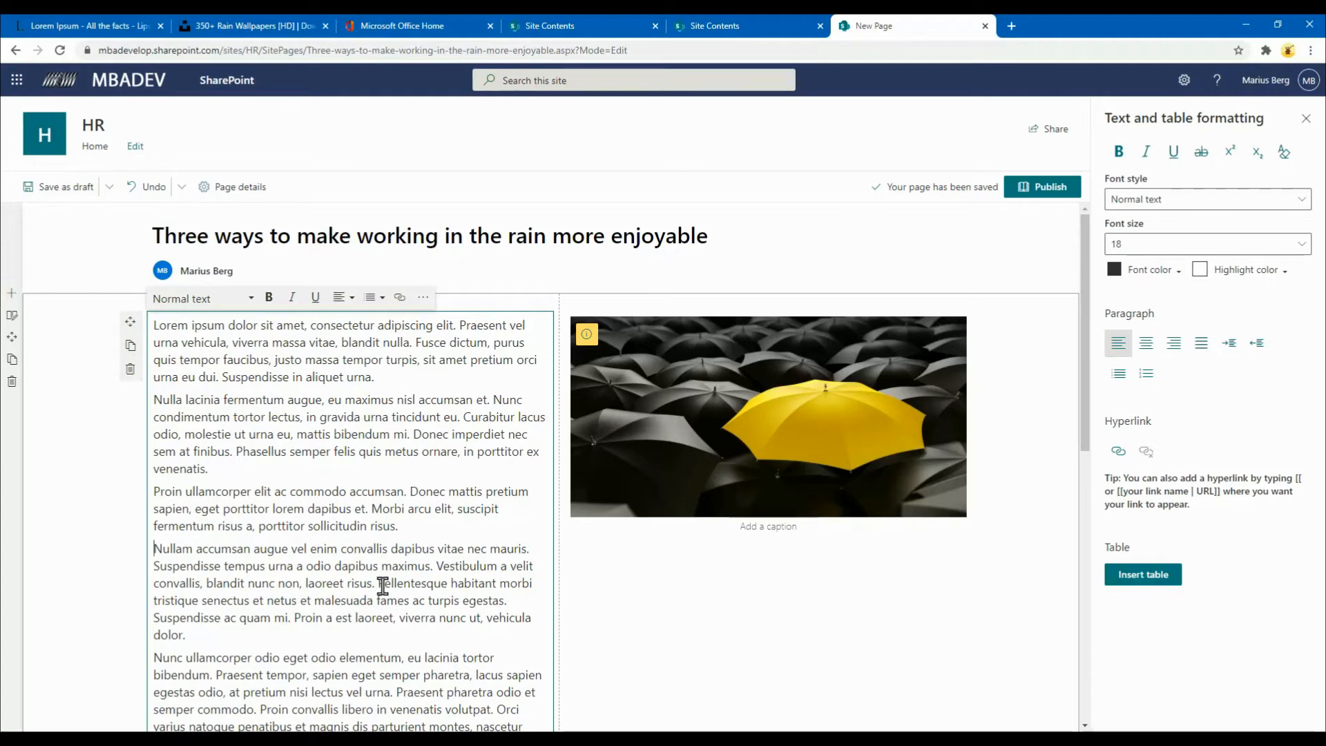
pyautogui.press('Return')
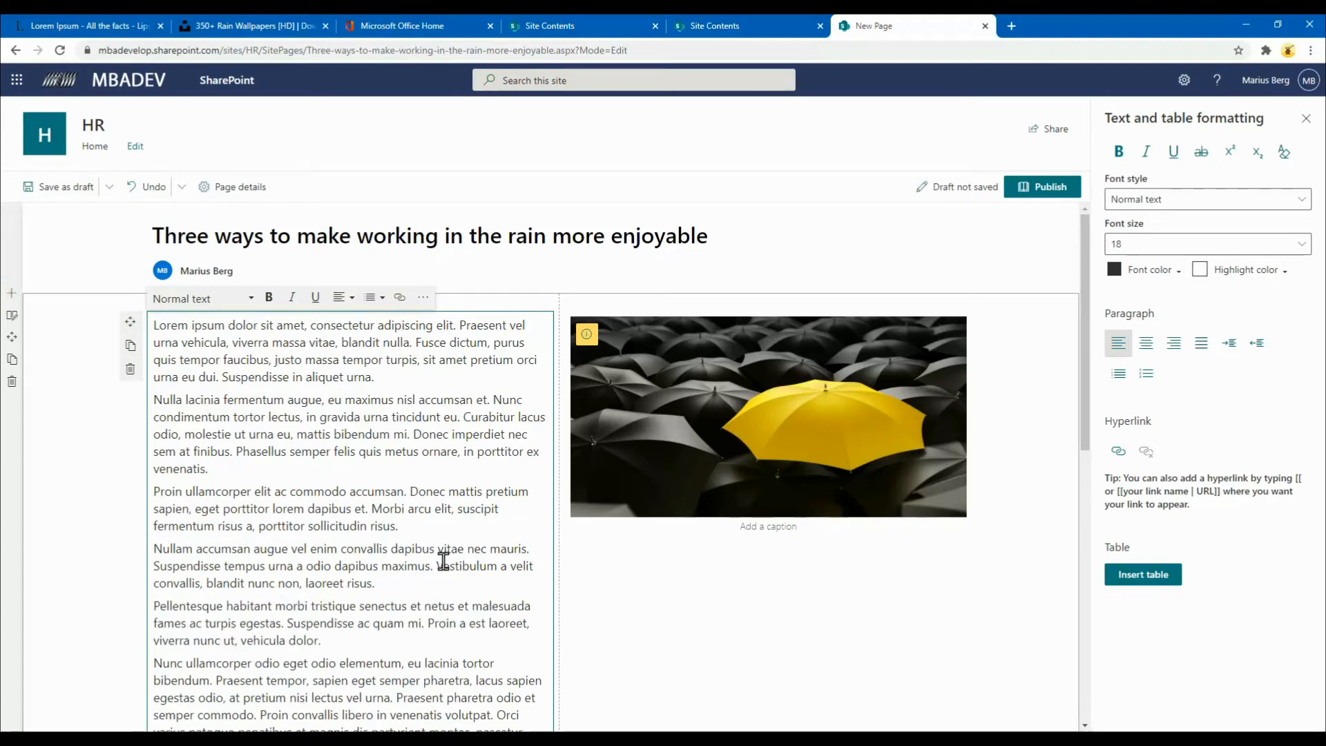
# Split the "Nunc ullamcorper" paragraph into three, starting new paragraphs at "Proin convallis" and "Etiam ac sodales".
pyautogui.scroll(-3, 444, 556)
pyautogui.click(261, 508)
pyautogui.press('Return')
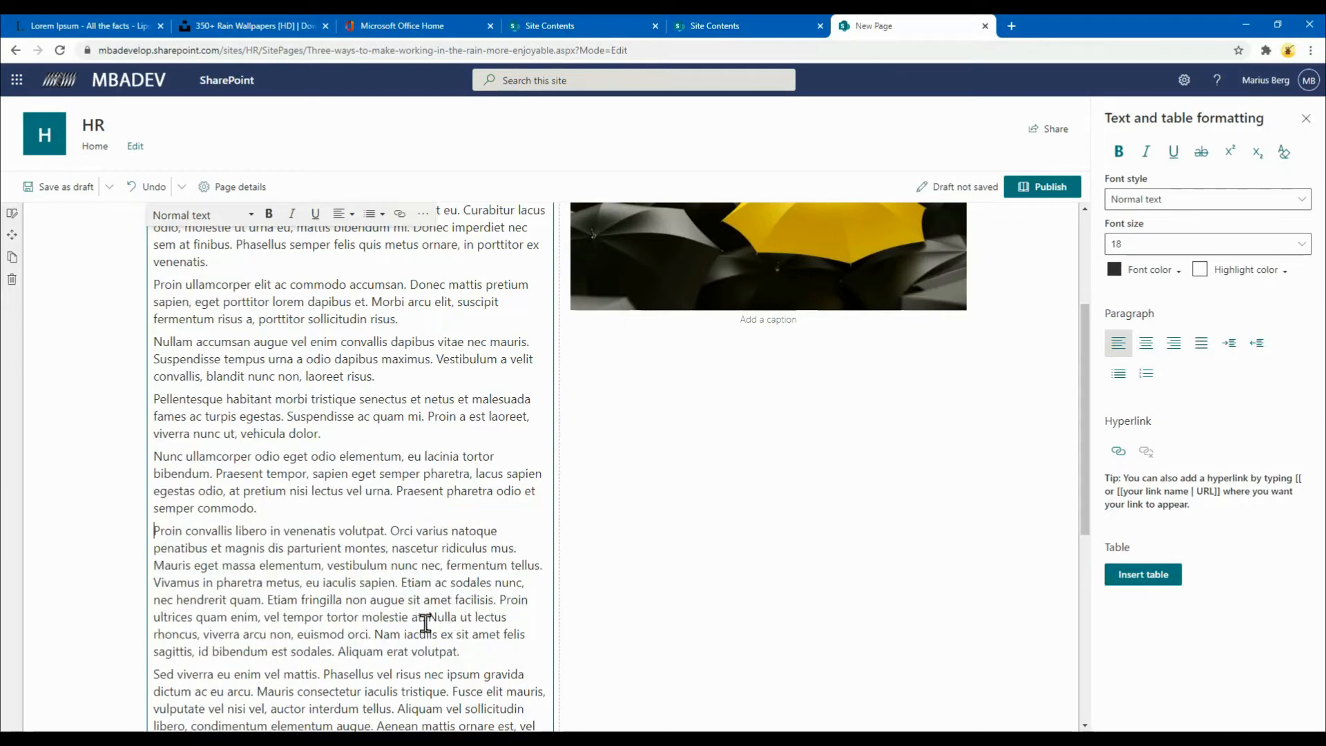
pyautogui.click(406, 582)
pyautogui.press('Return')
# Split the "Sed viverra" paragraph so that a new paragraph starts at "Aliquam vel sollicitudin".
pyautogui.scroll(-3, 457, 661)
pyautogui.click(401, 525)
pyautogui.press('Return')
# Split the "Nunc varius" paragraph into four, starting new paragraphs at "In hac habitasse", "Mauris vel massa" and "Sed euismod".
pyautogui.scroll(-3, 437, 553)
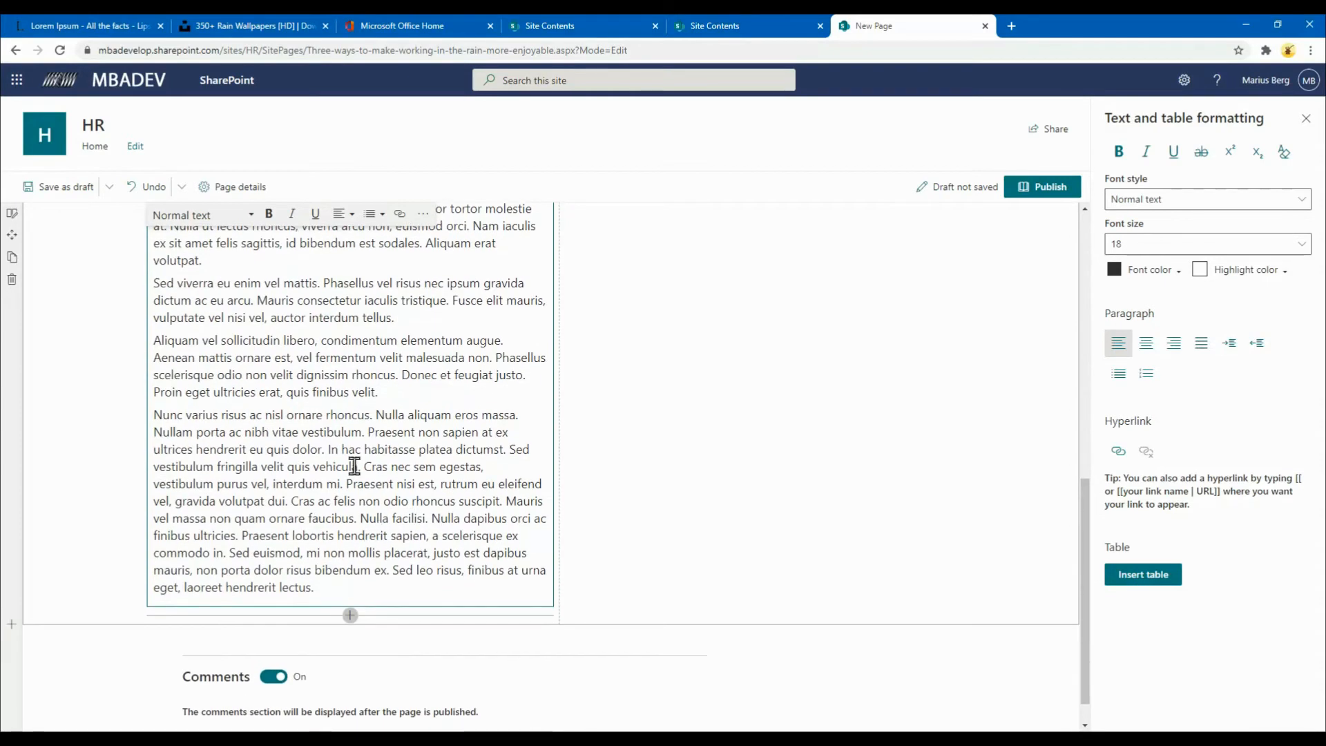
pyautogui.click(330, 450)
pyautogui.press('Return')
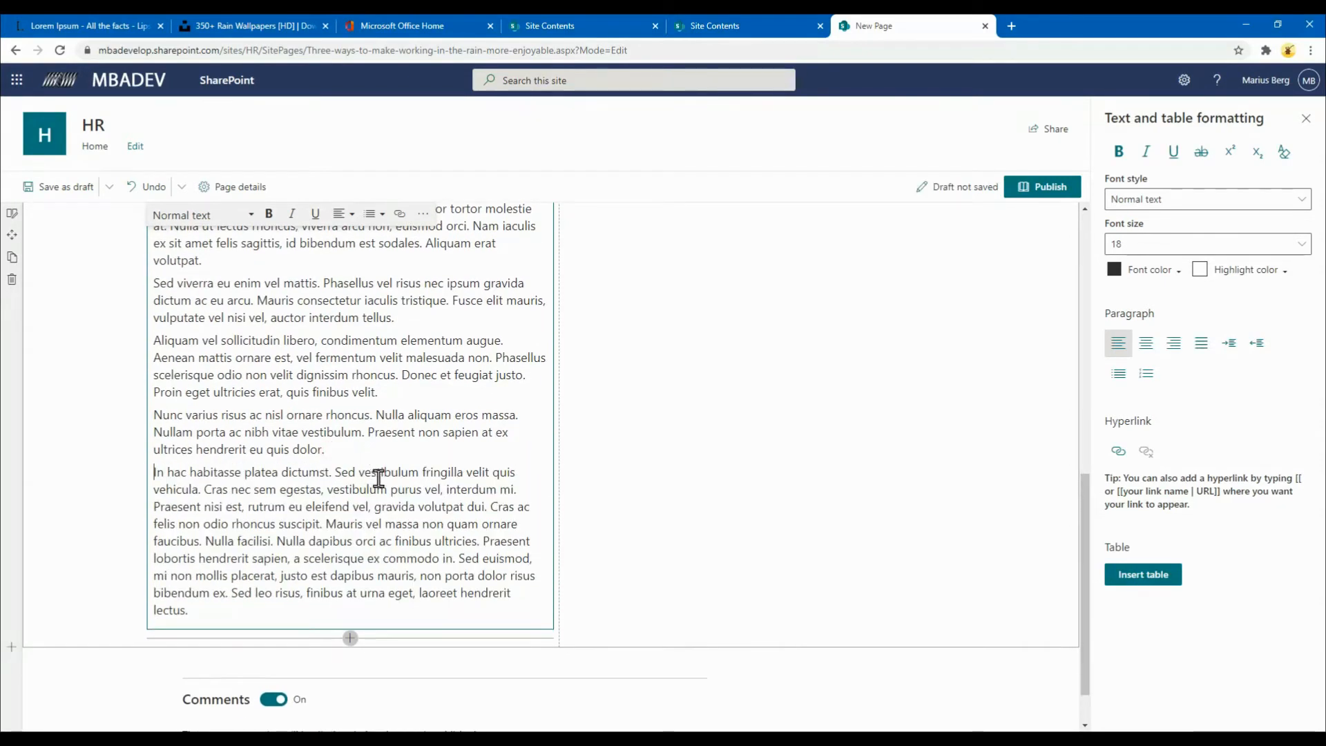
pyautogui.click(327, 519)
pyautogui.press('Return')
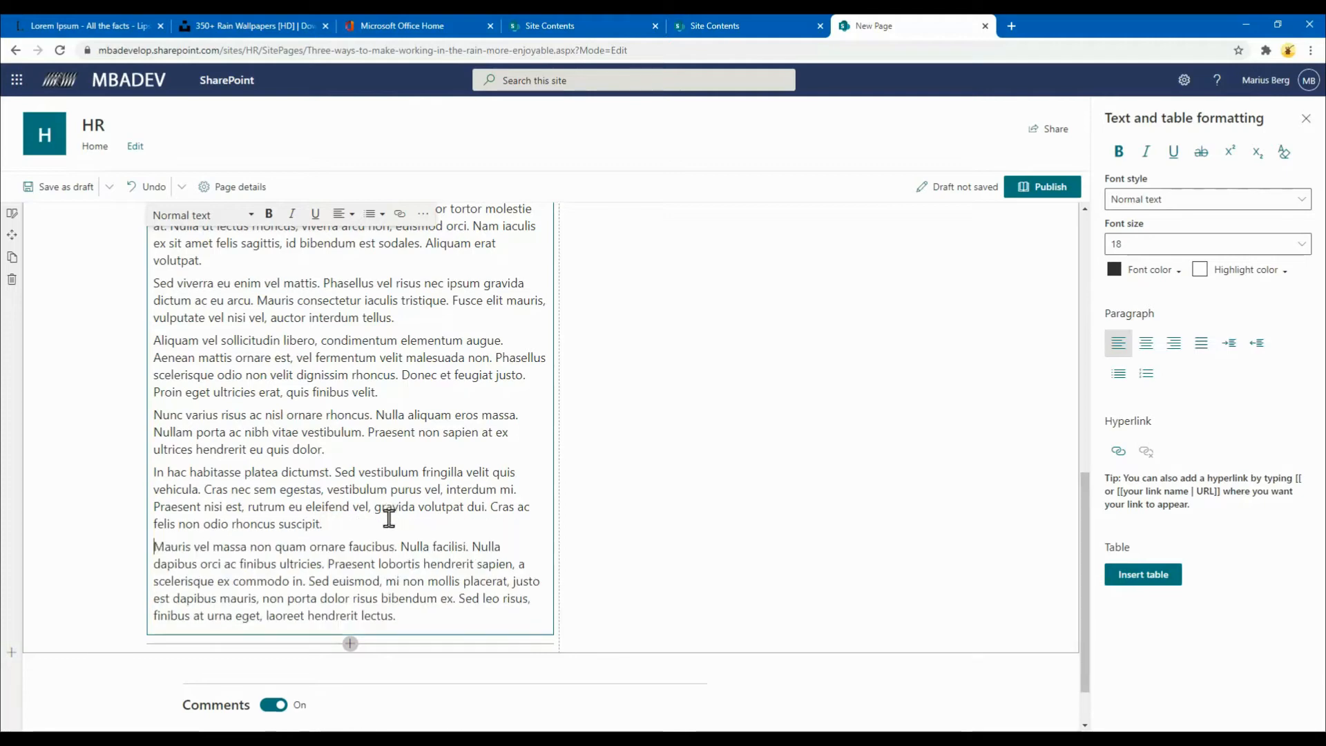
pyautogui.click(309, 582)
pyautogui.press('Return')
# Put "Proin ullamcorper elit ac commodo accumsan" on its own line without the period and format it as Heading 2.
pyautogui.scroll(10, 438, 548)
pyautogui.scroll(-5, 436, 548)
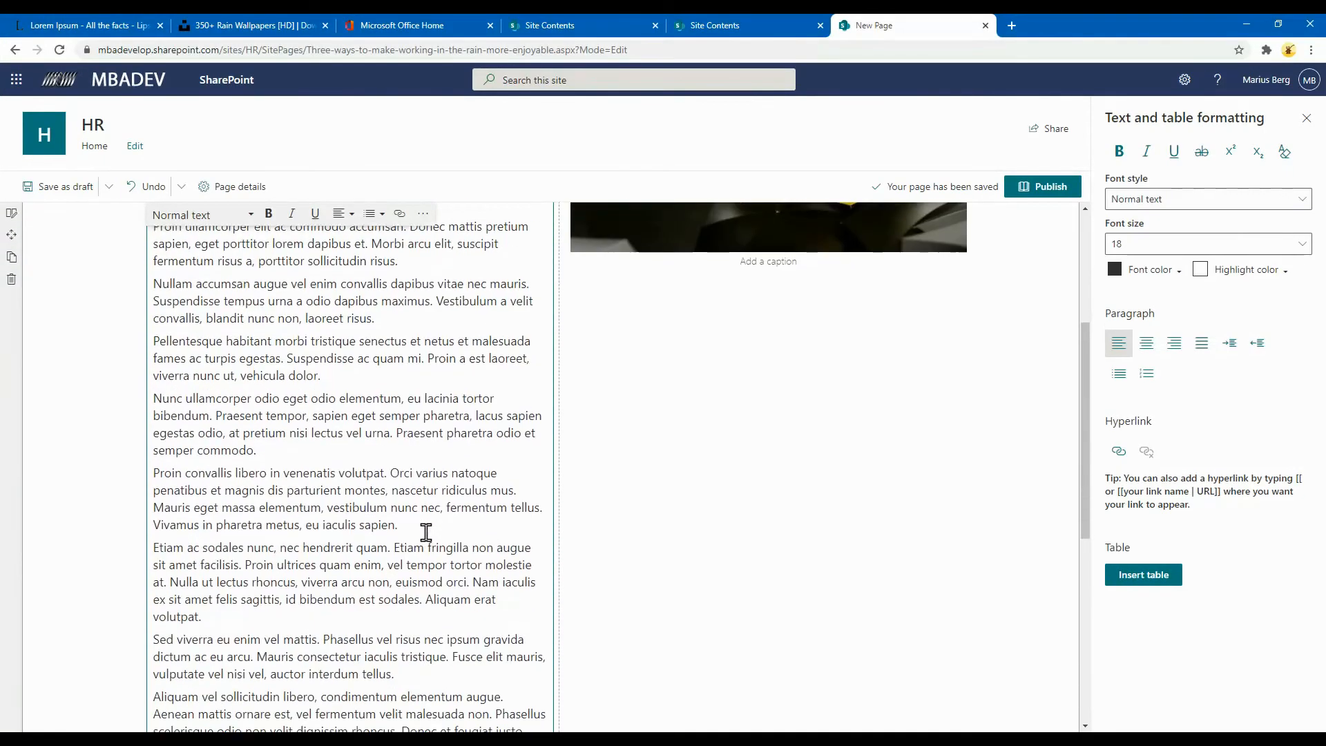
pyautogui.scroll(5, 414, 527)
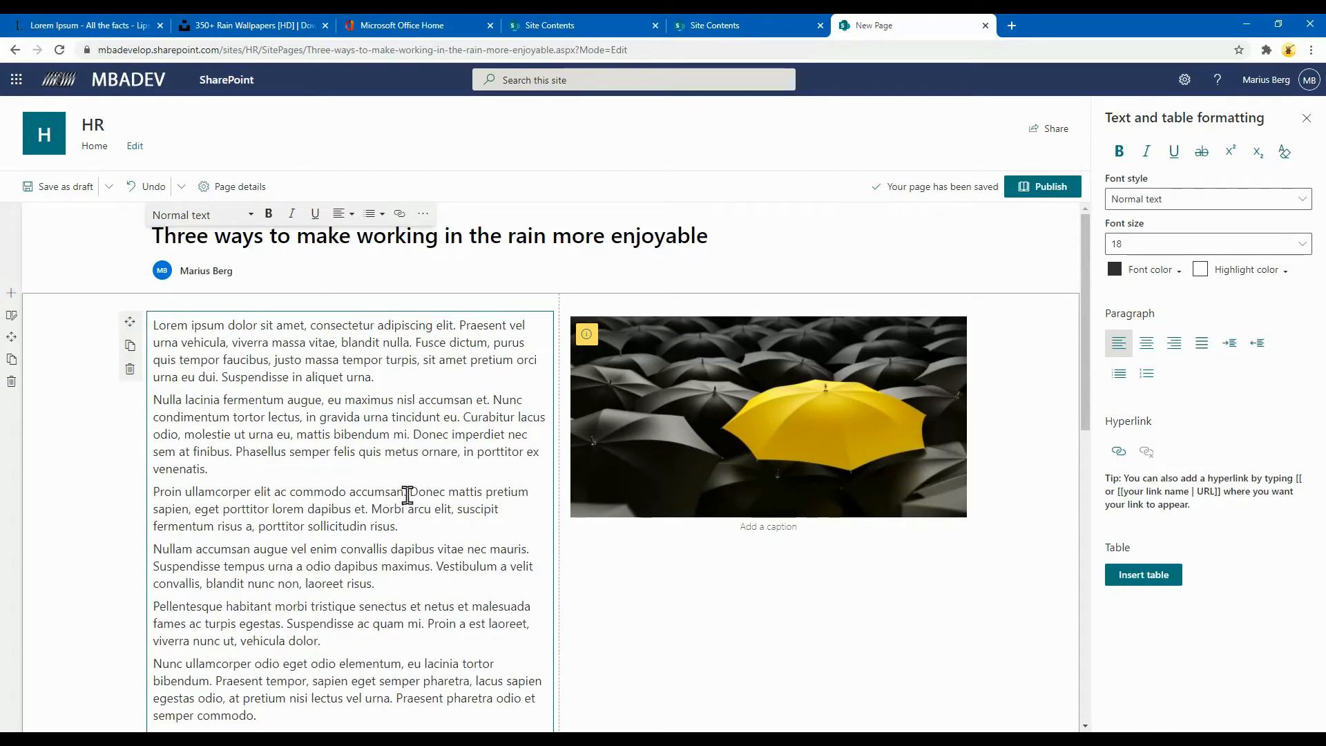
pyautogui.click(408, 493)
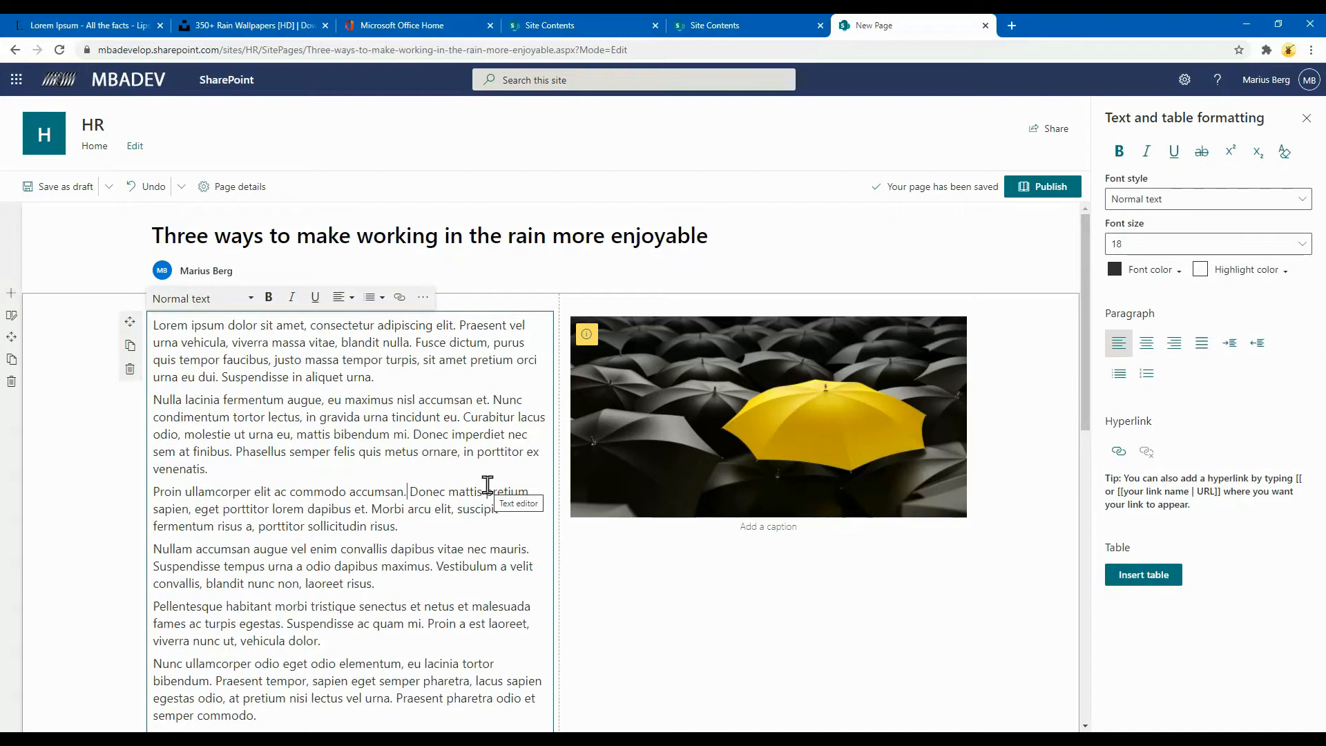
pyautogui.press('BackSpace')
pyautogui.press('BackSpace')
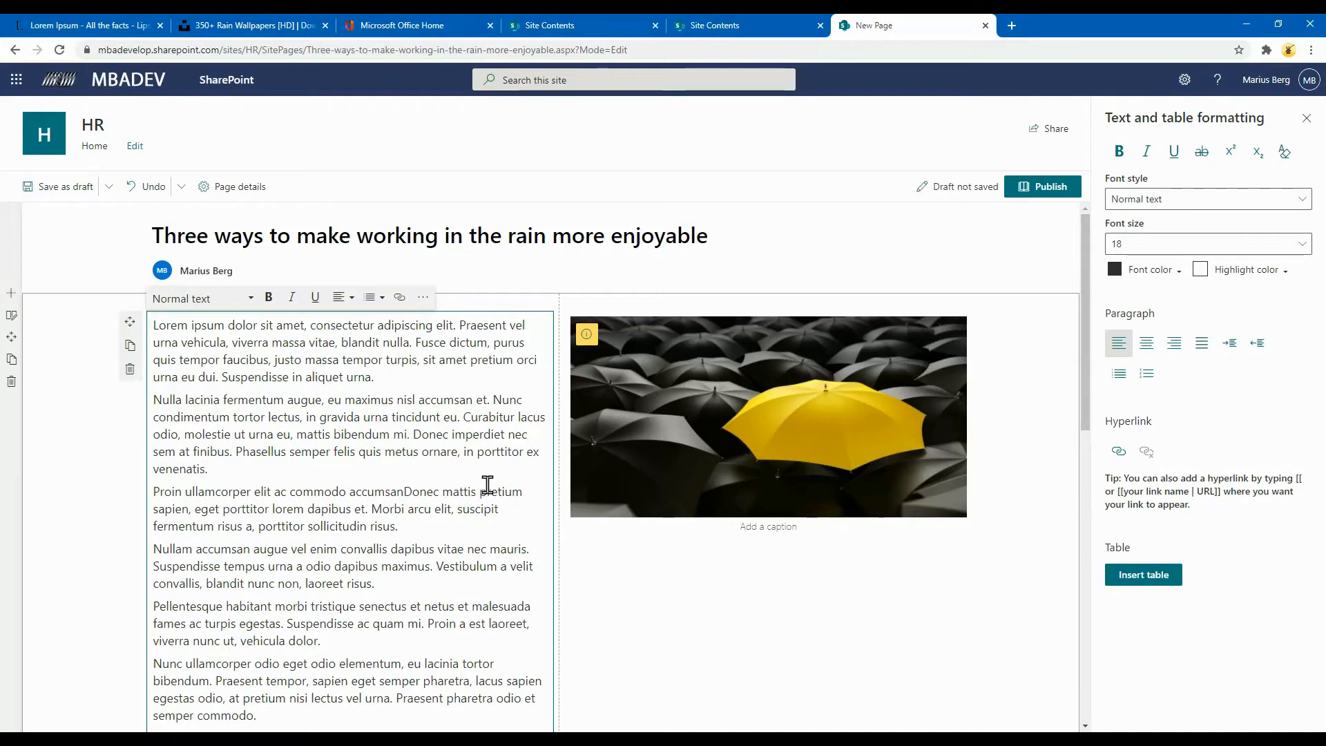
pyautogui.press('Return')
pyautogui.click(205, 491)
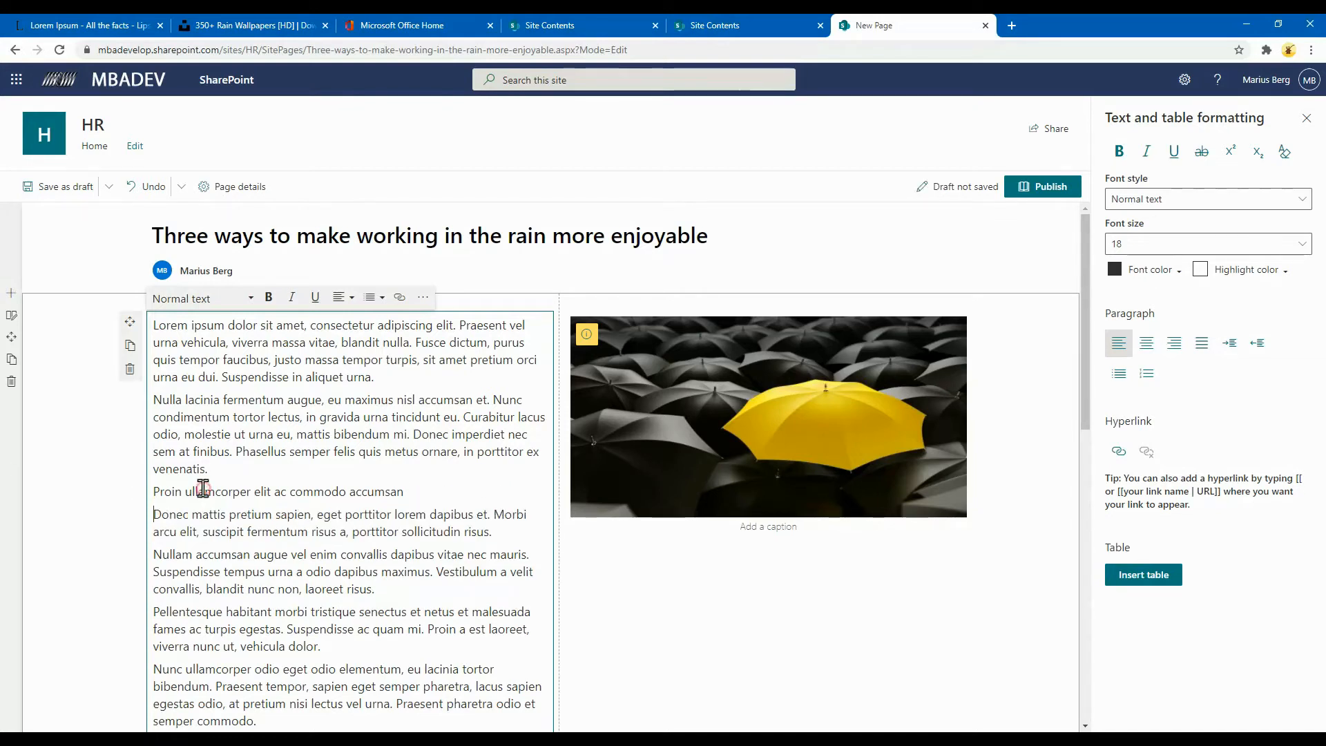
pyautogui.click(193, 301)
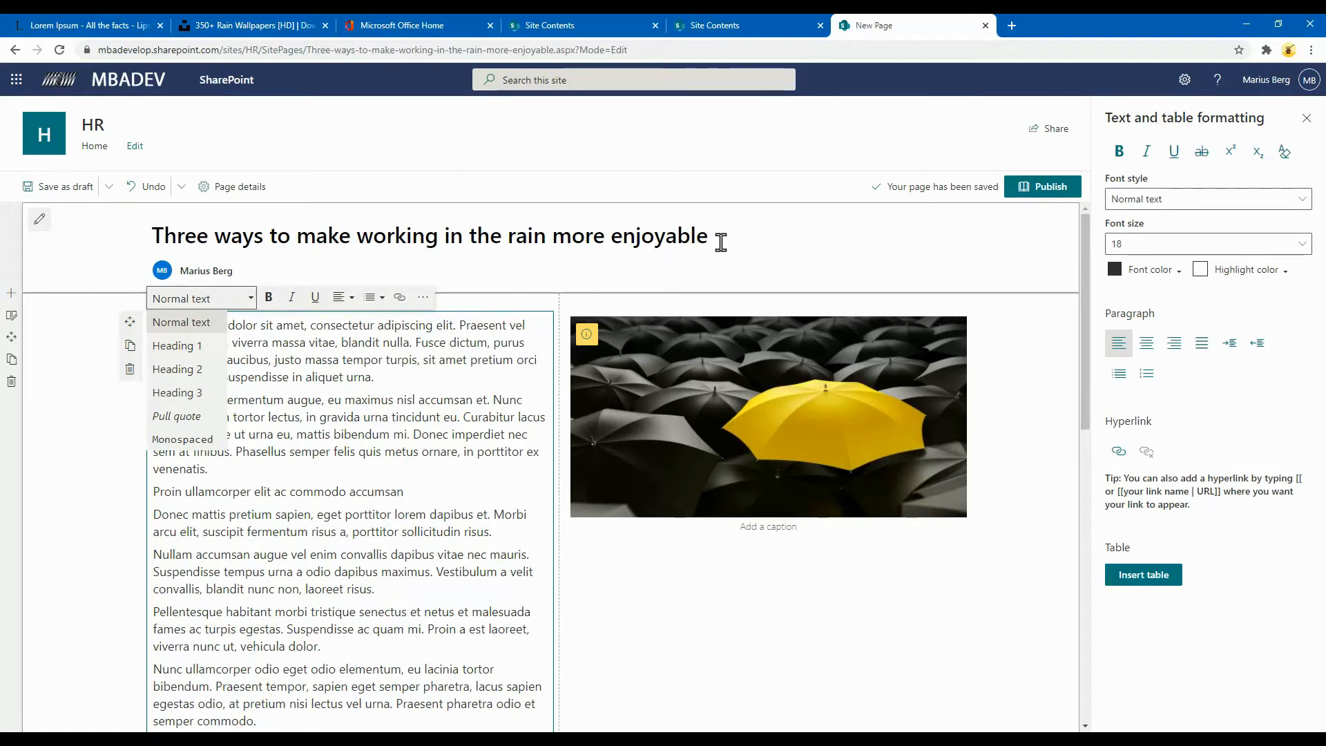
pyautogui.click(186, 381)
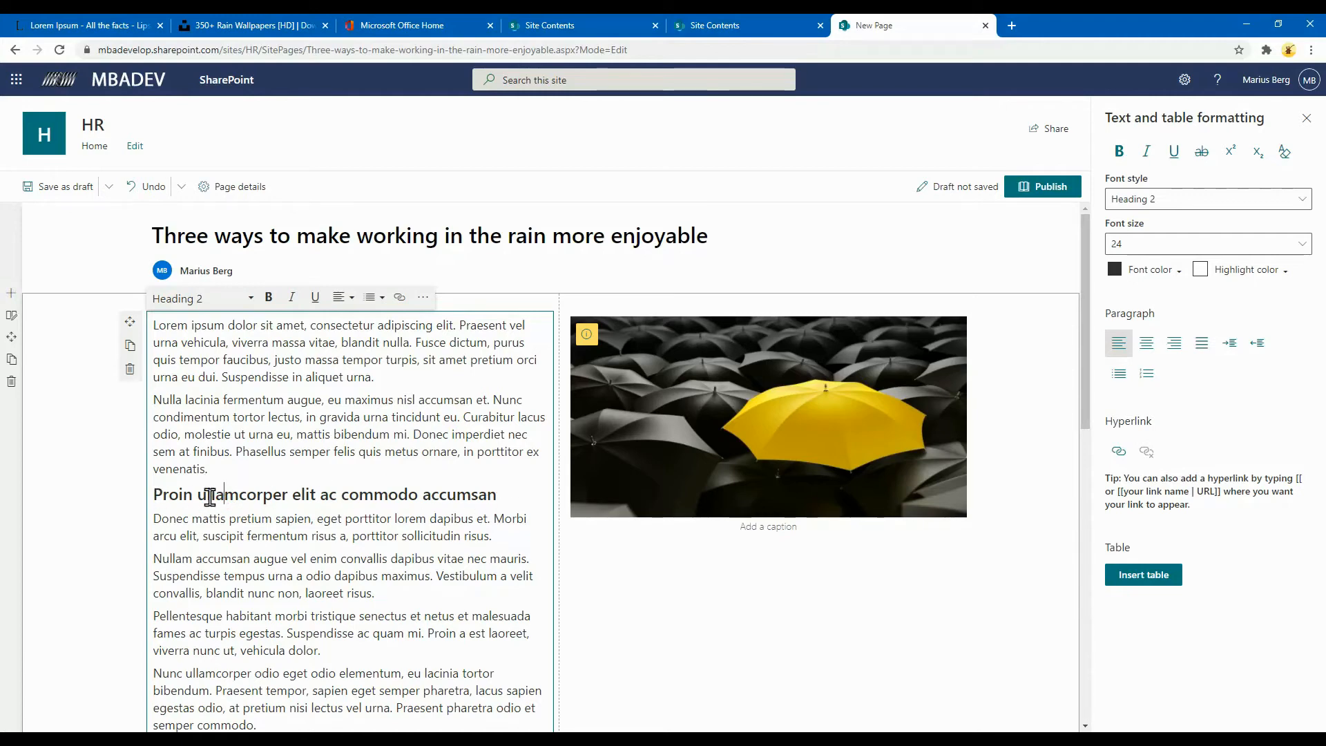
# Put "Proin convallis libero in venenatis volutpat" on its own line without the period and format it as Heading 2.
pyautogui.scroll(-3, 365, 493)
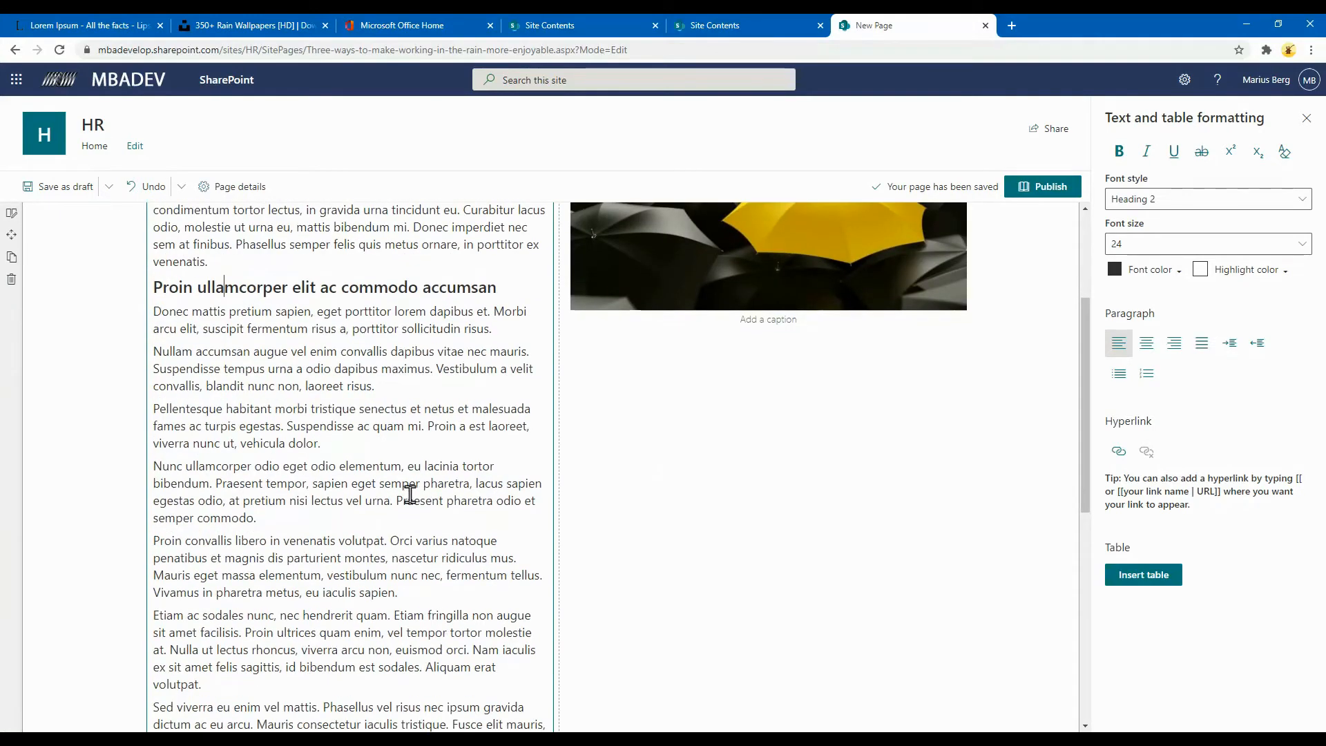
pyautogui.click(385, 539)
pyautogui.press('BackSpace')
pyautogui.press('Return')
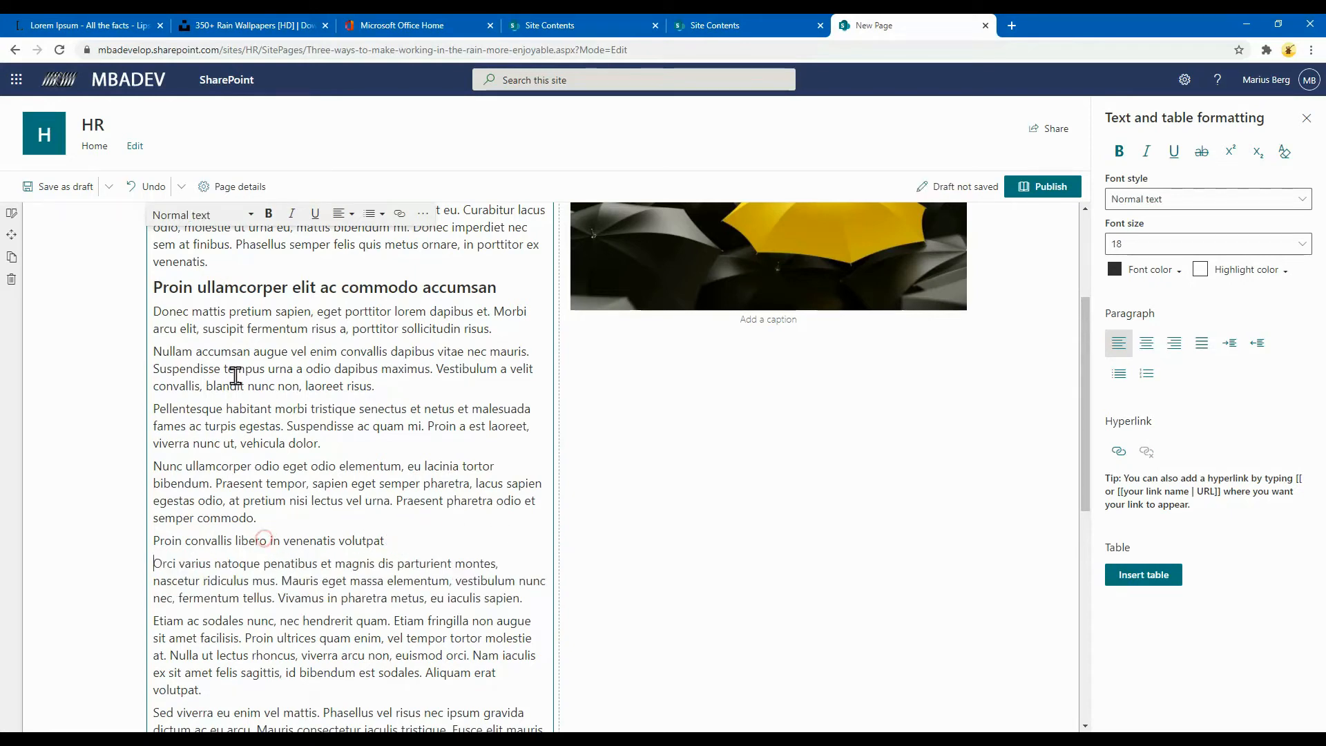
pyautogui.click(212, 215)
pyautogui.click(187, 294)
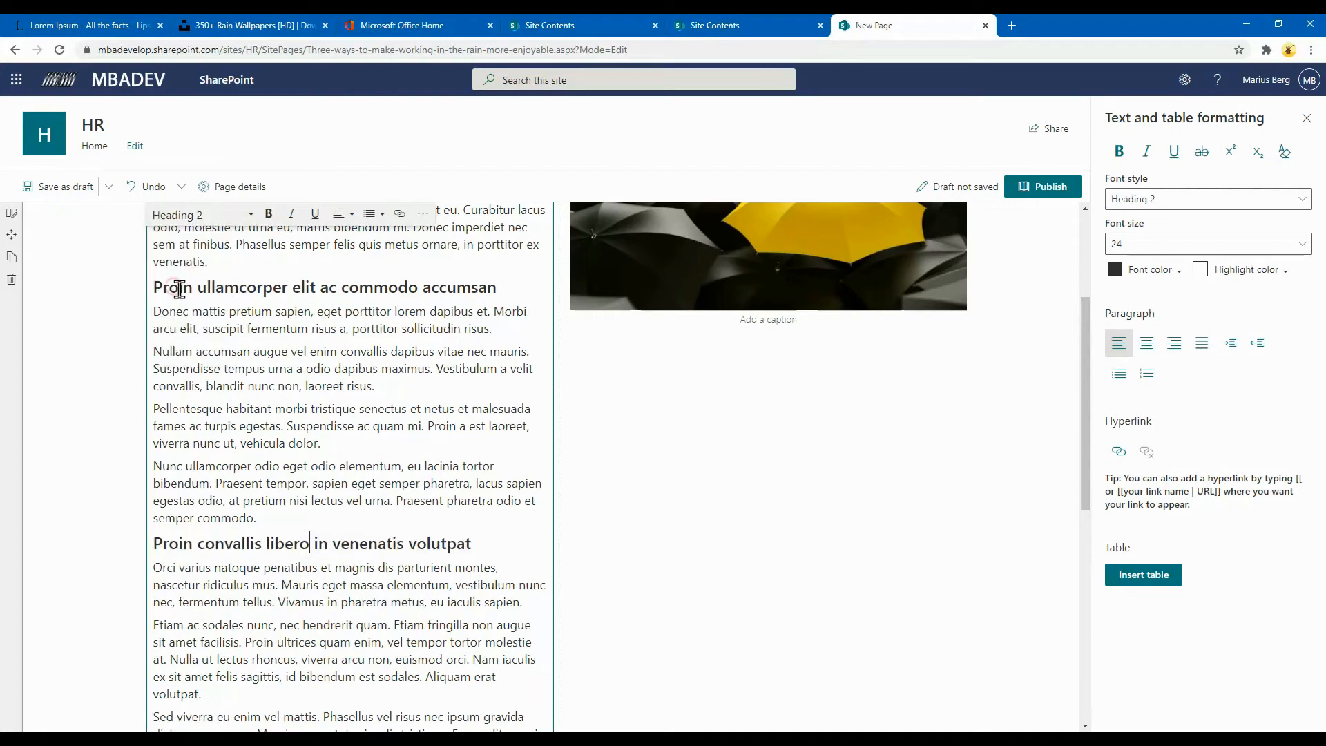
# Put "Aliquam vel sollicitudin libero" on its own line without the comma and start the following paragraph with a capitalized "Condimentum".
pyautogui.scroll(-3, 345, 429)
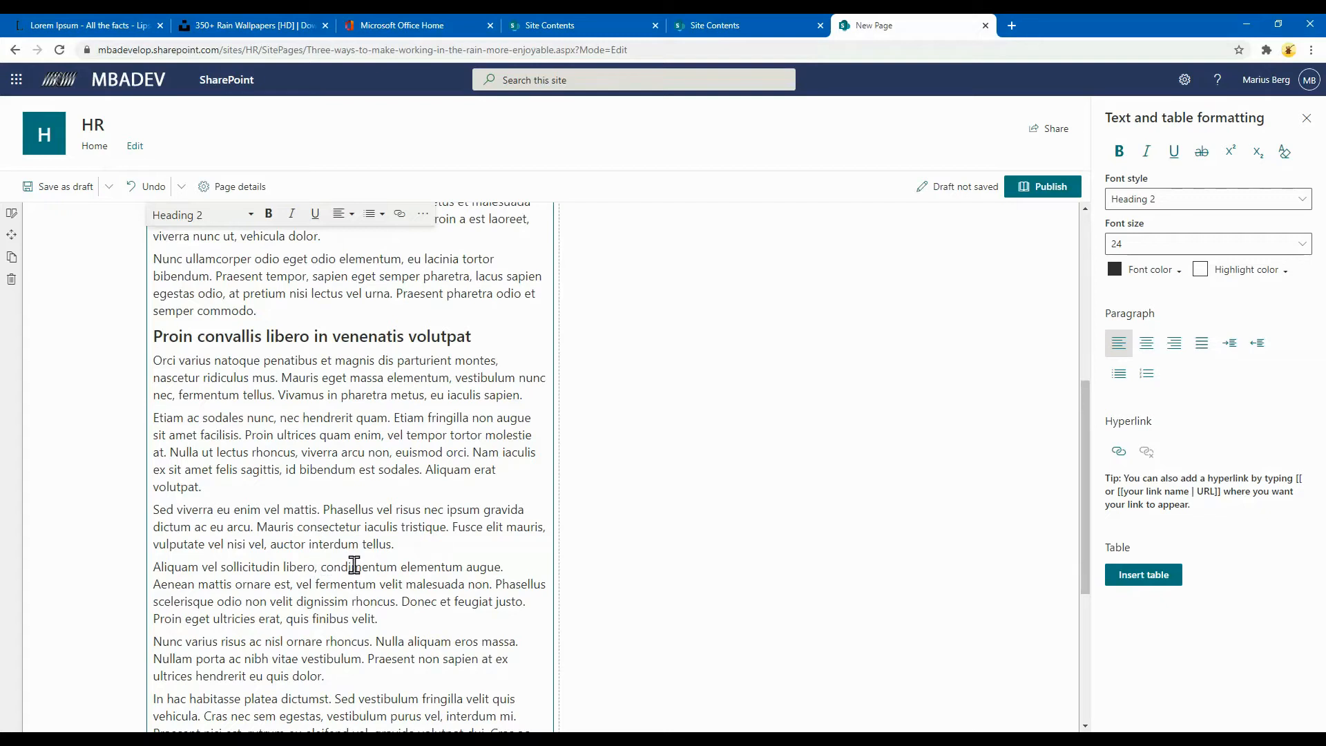
pyautogui.click(319, 566)
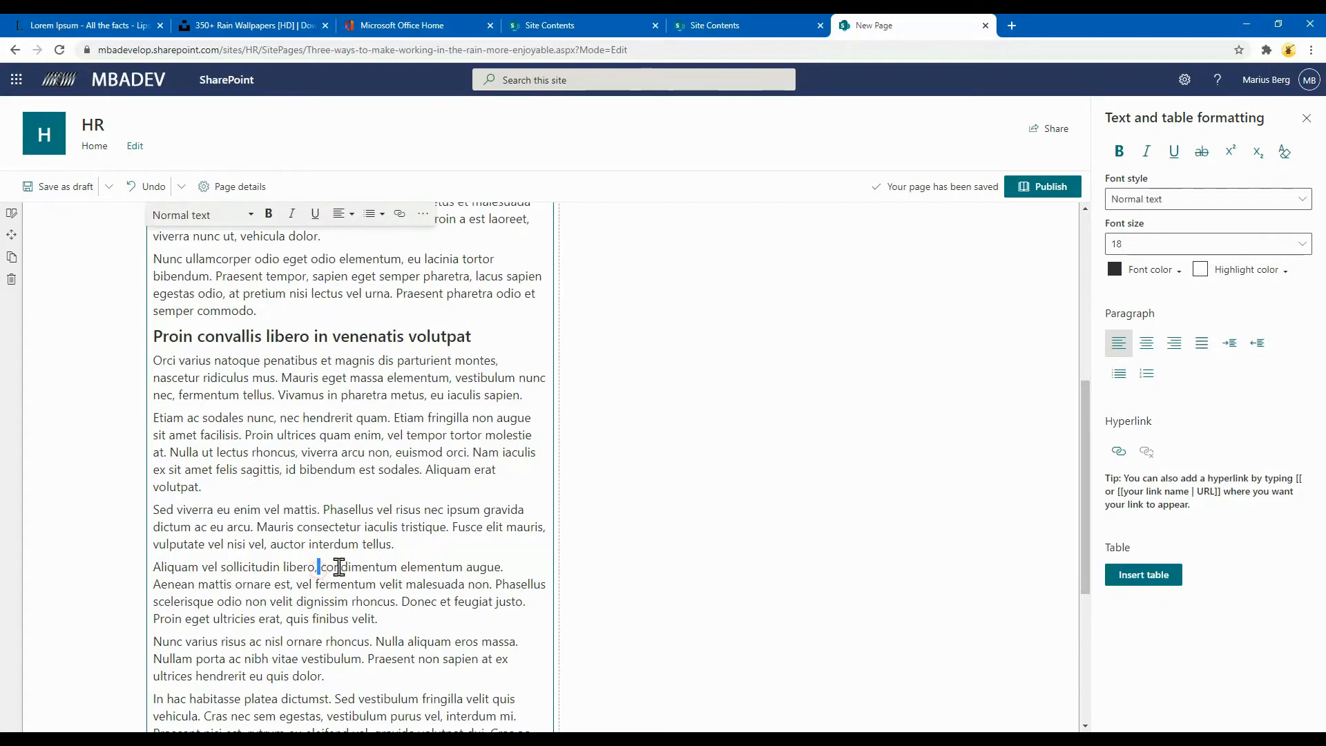
pyautogui.press('Delete')
pyautogui.press('Delete')
pyautogui.press('BackSpace')
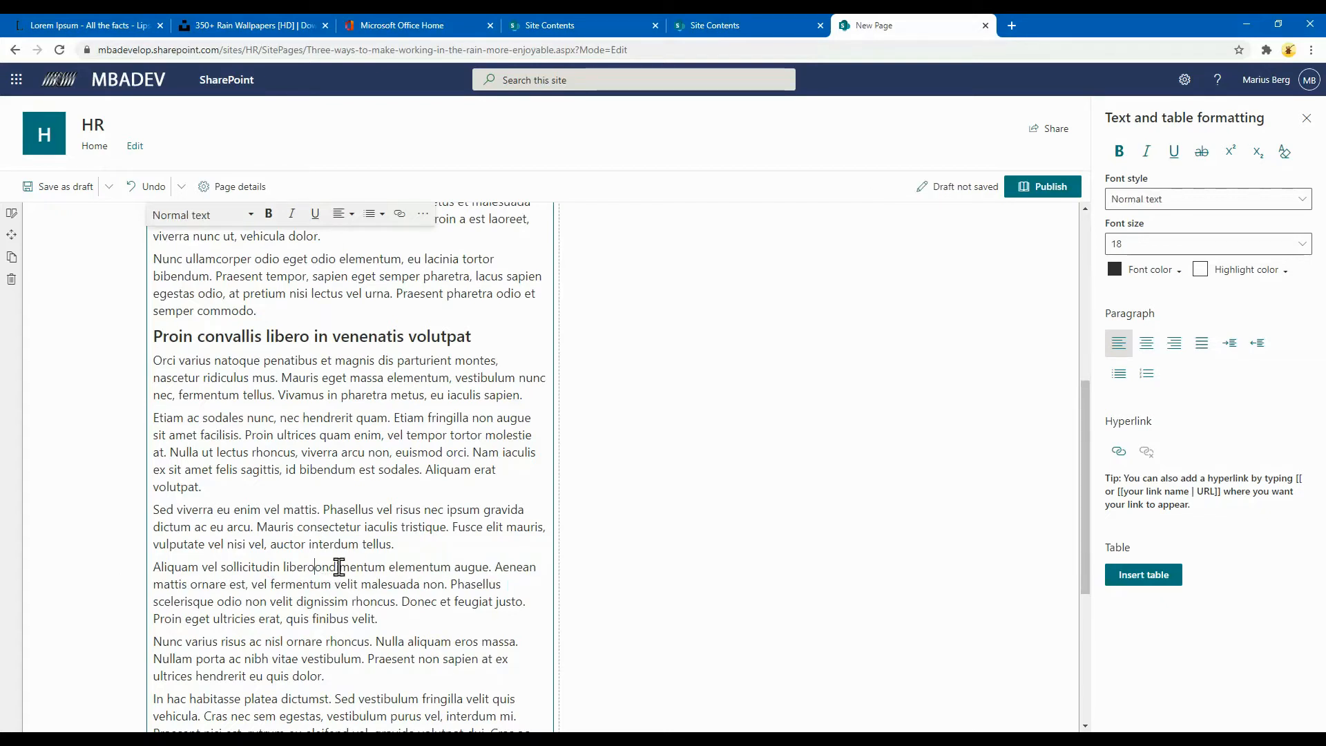
pyautogui.press('Return')
pyautogui.write('C')
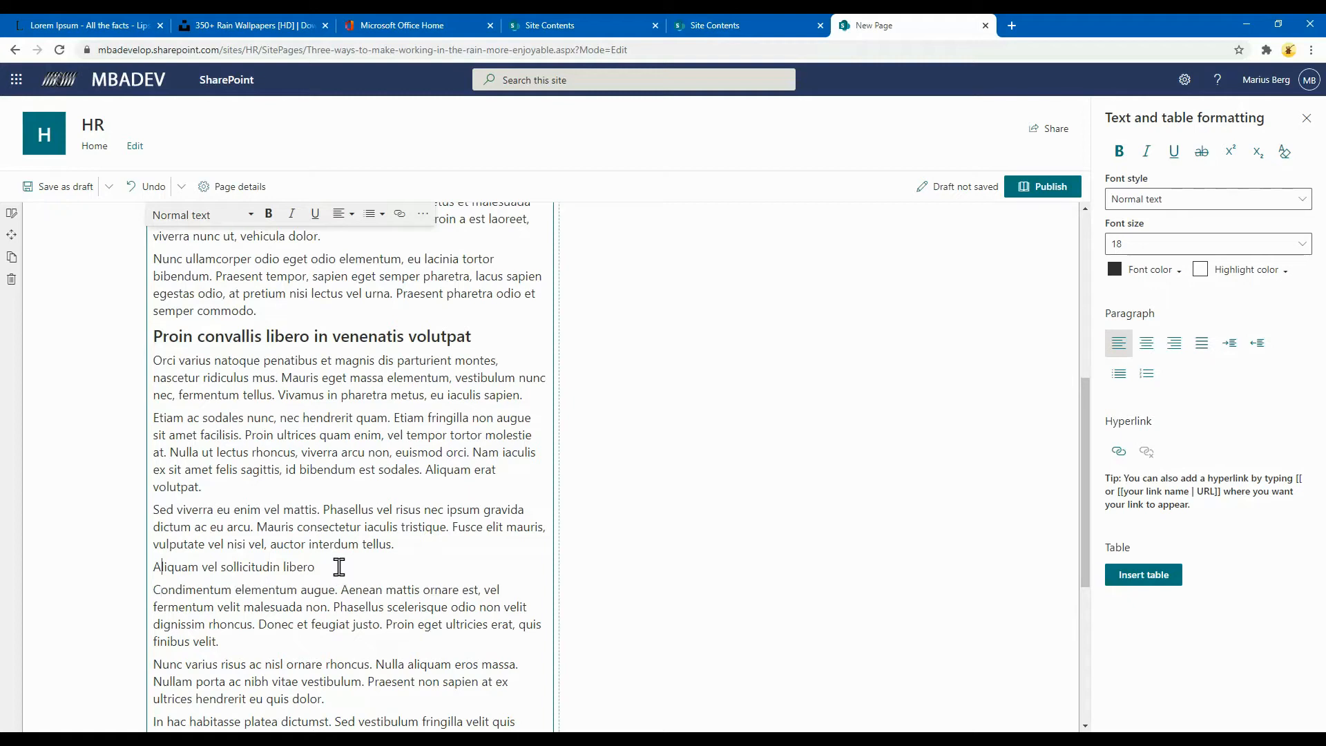
# Format the line "Aliquam vel sollicitudin libero" as Heading 2.
pyautogui.click(207, 216)
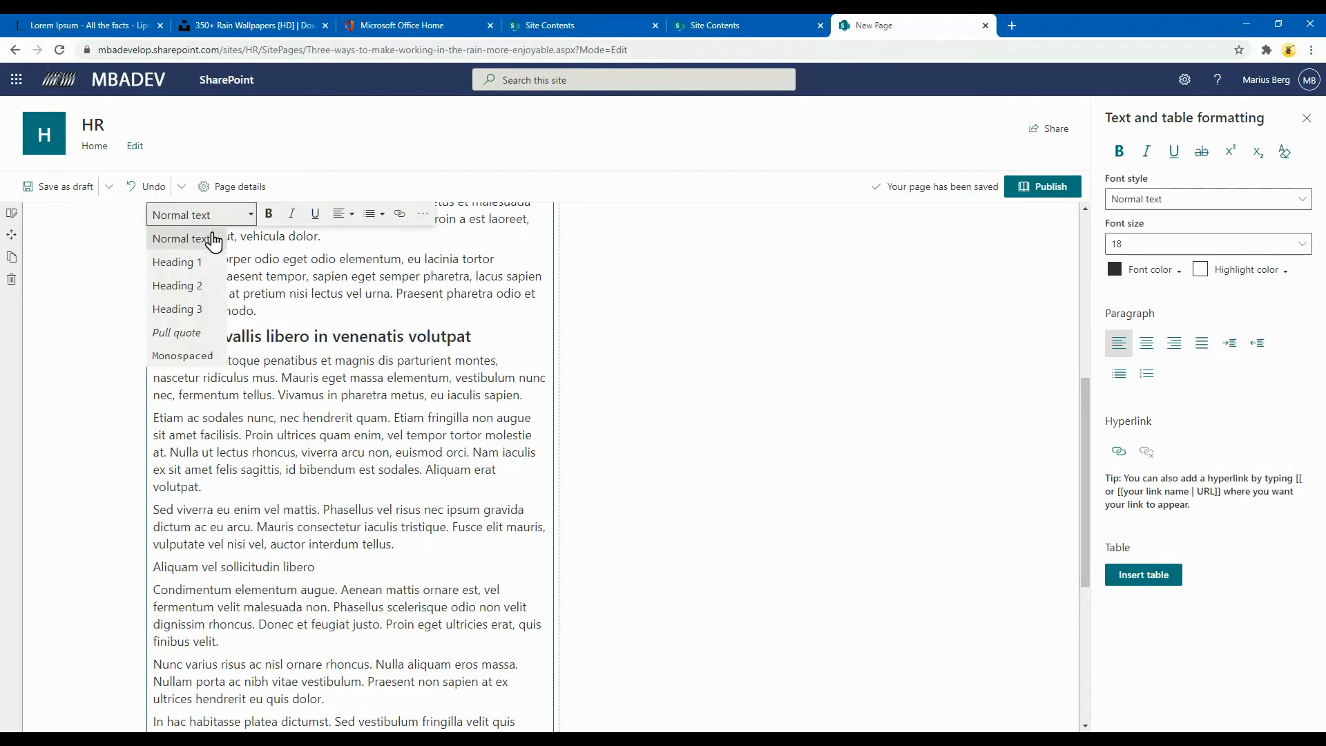
pyautogui.click(185, 290)
pyautogui.scroll(-3, 304, 428)
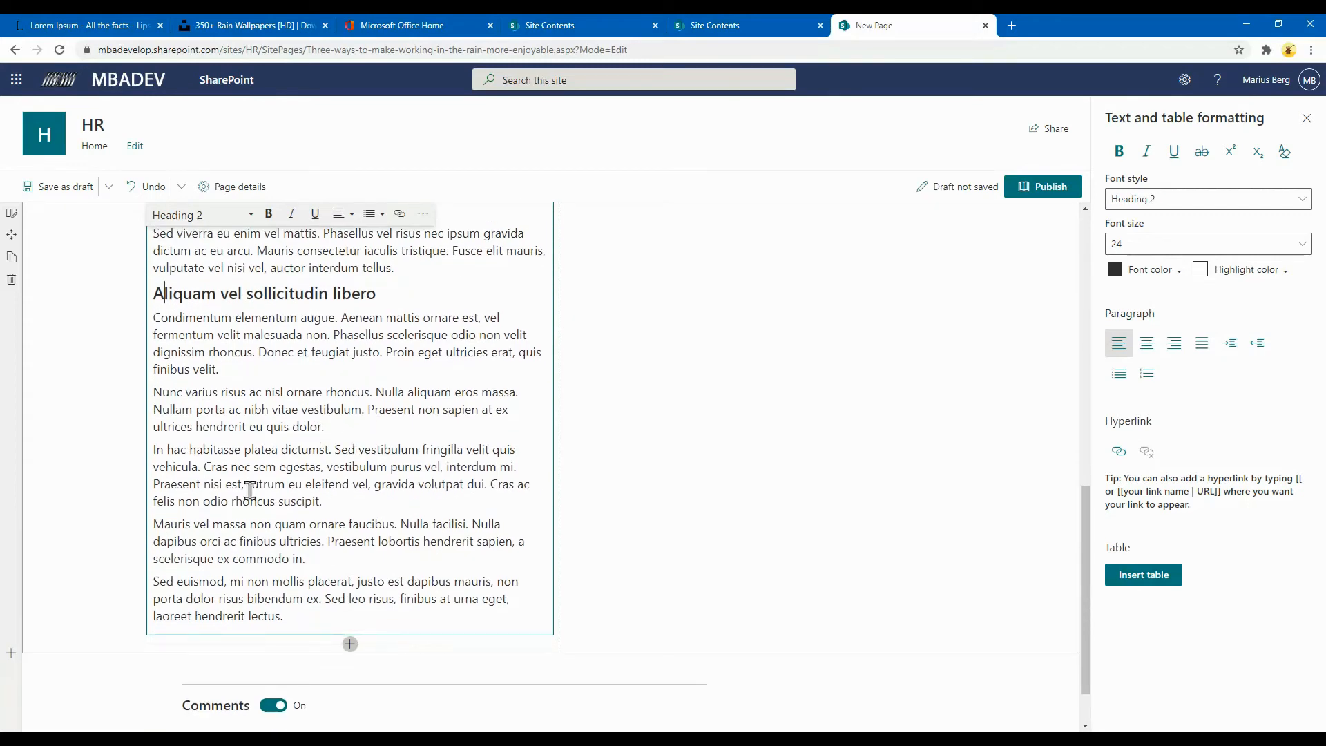
# Look through the page from the title down to the Comments section, checking the three subheadings.
pyautogui.scroll(10, 251, 478)
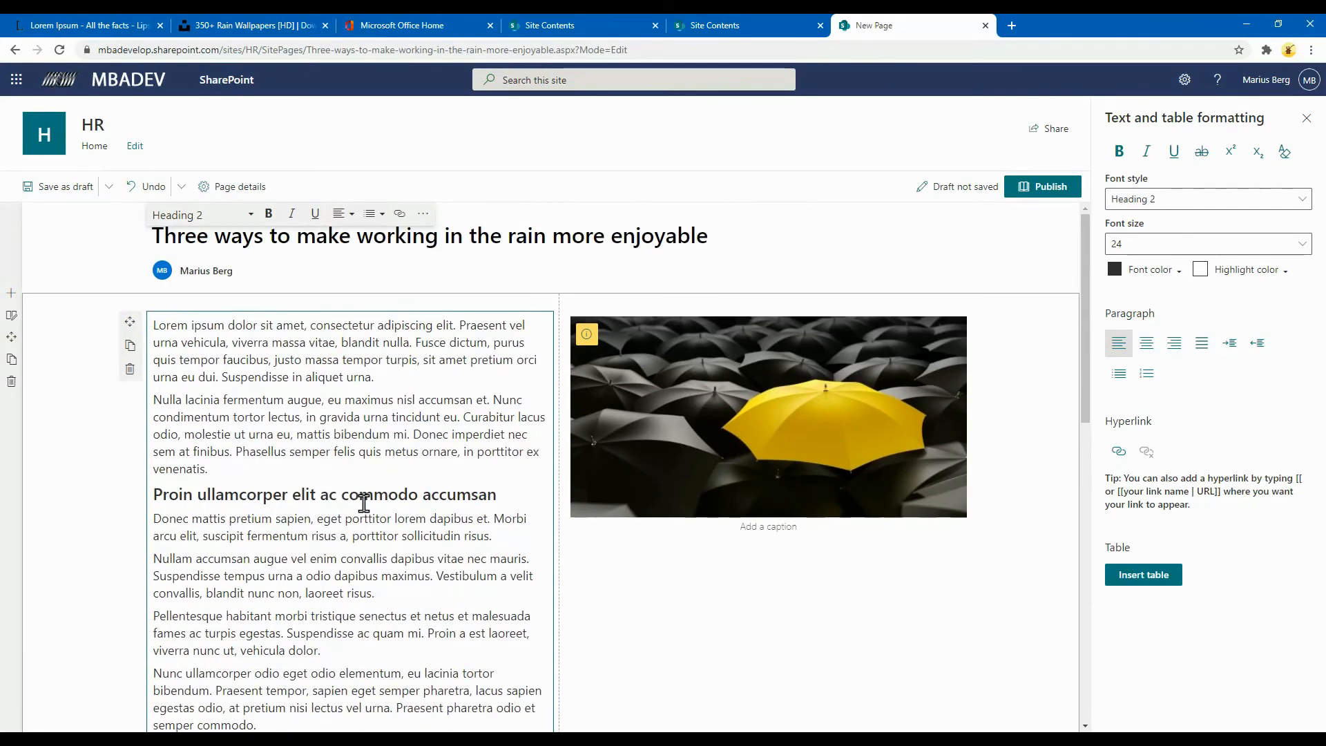
pyautogui.click(79, 546)
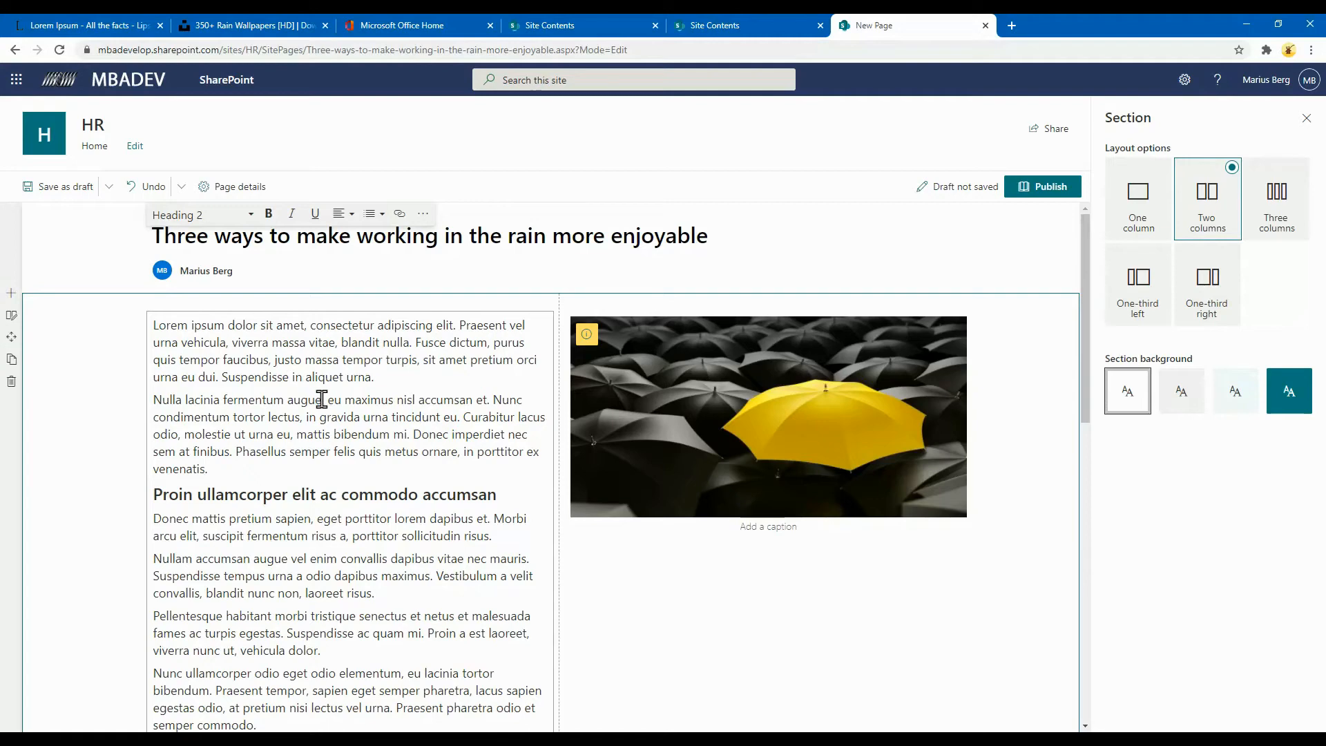
pyautogui.scroll(-2, 336, 390)
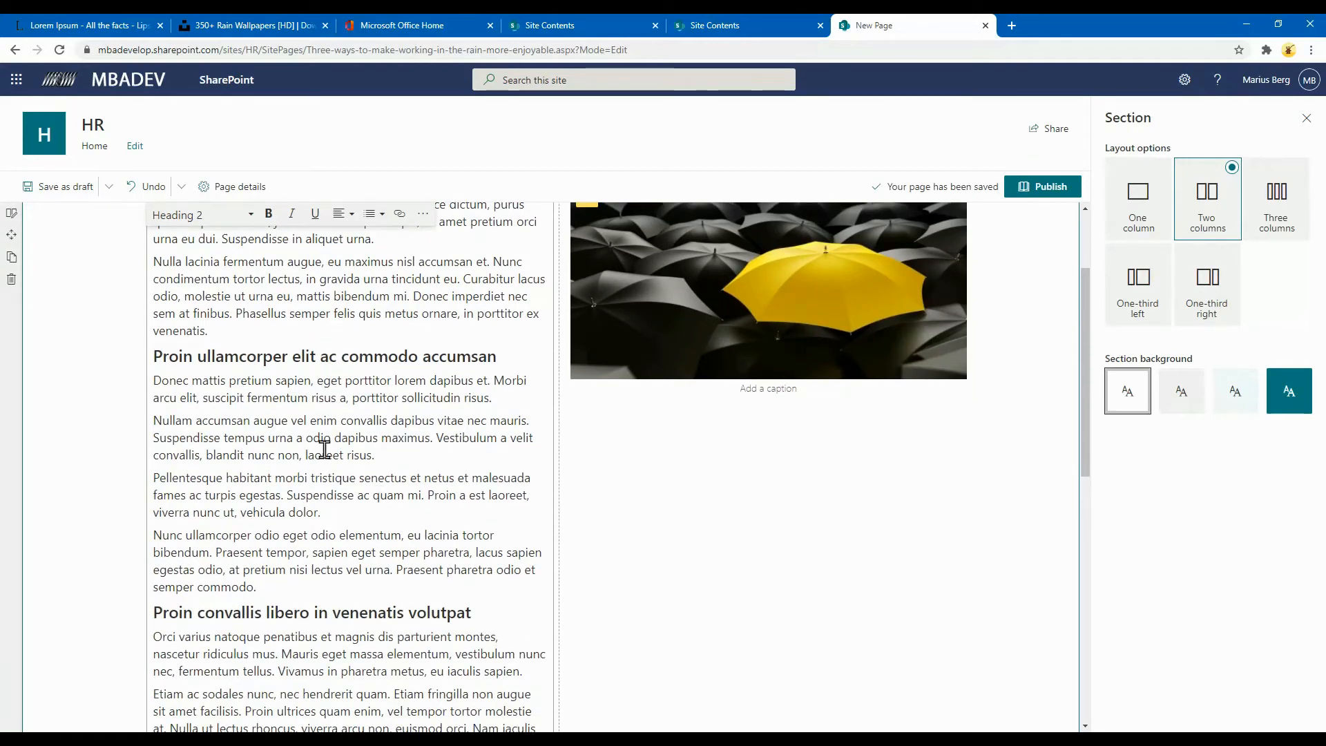
pyautogui.scroll(-2, 319, 353)
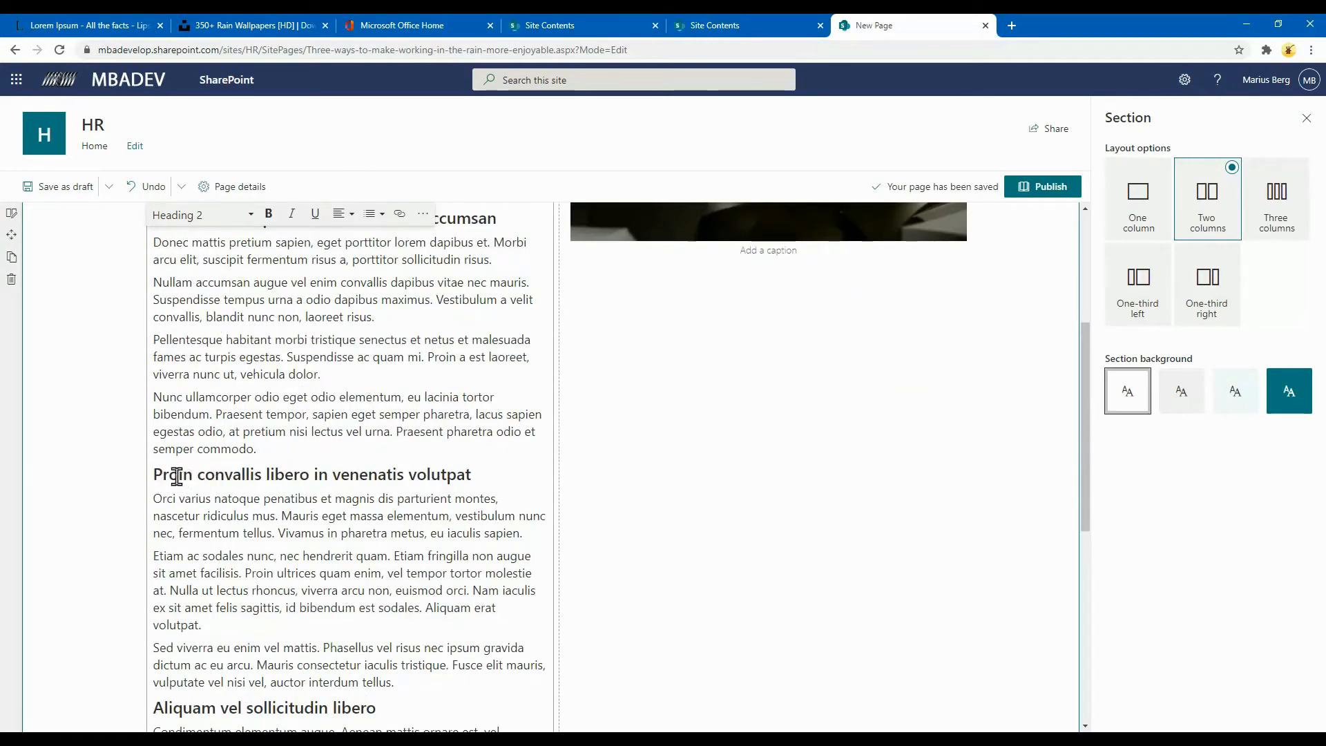
pyautogui.scroll(-3, 296, 488)
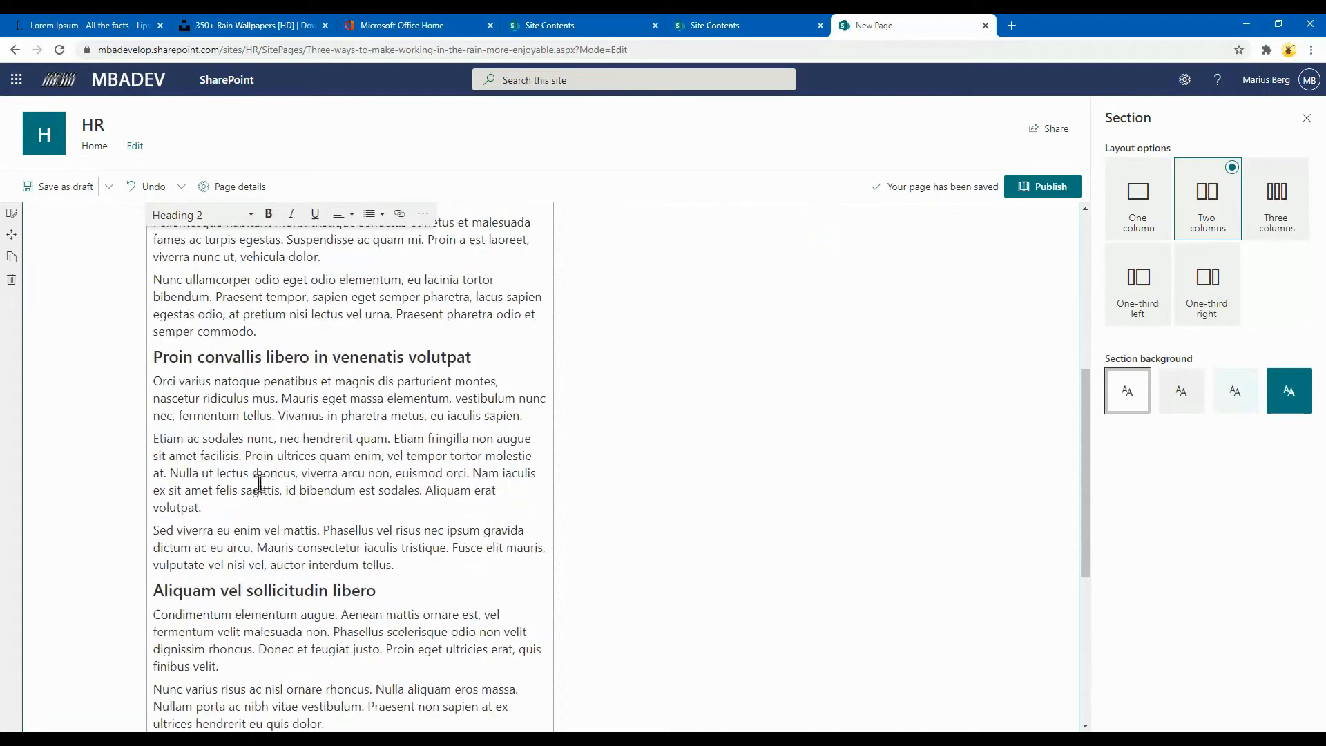
pyautogui.scroll(-3, 205, 497)
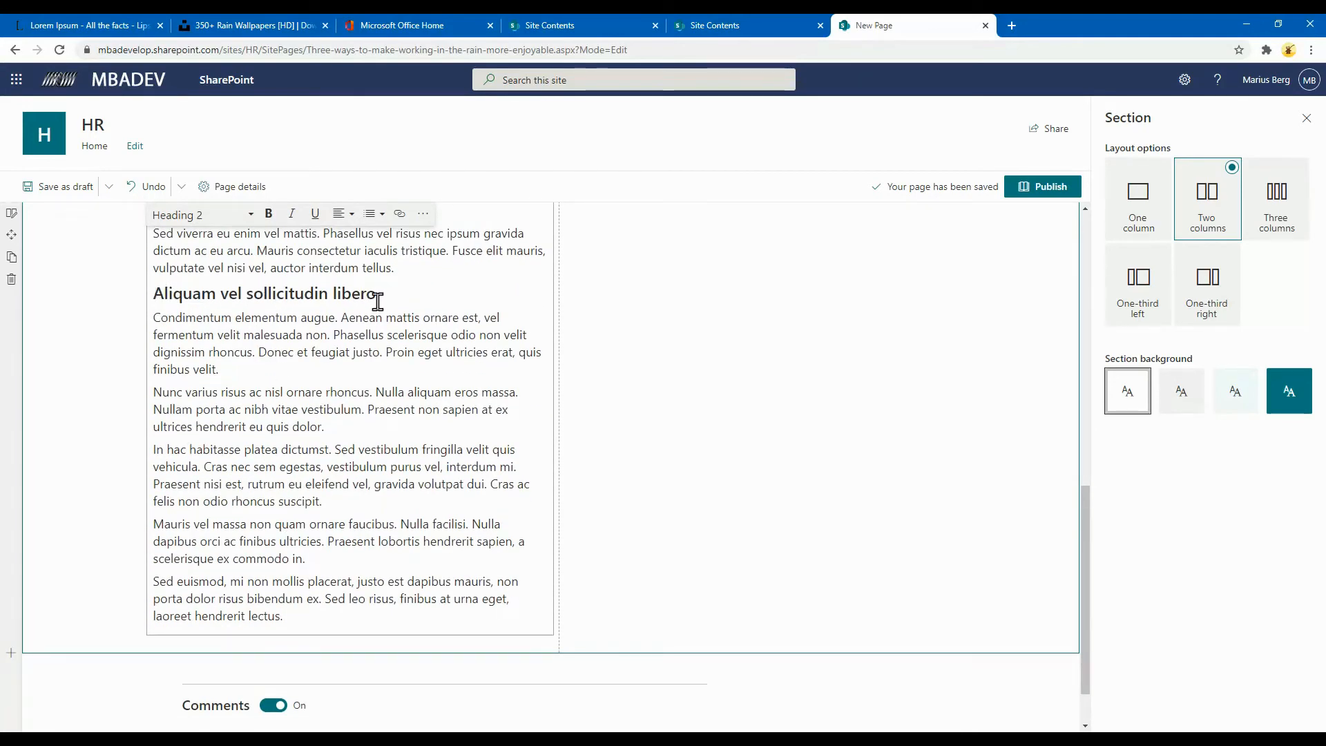
pyautogui.scroll(10, 355, 532)
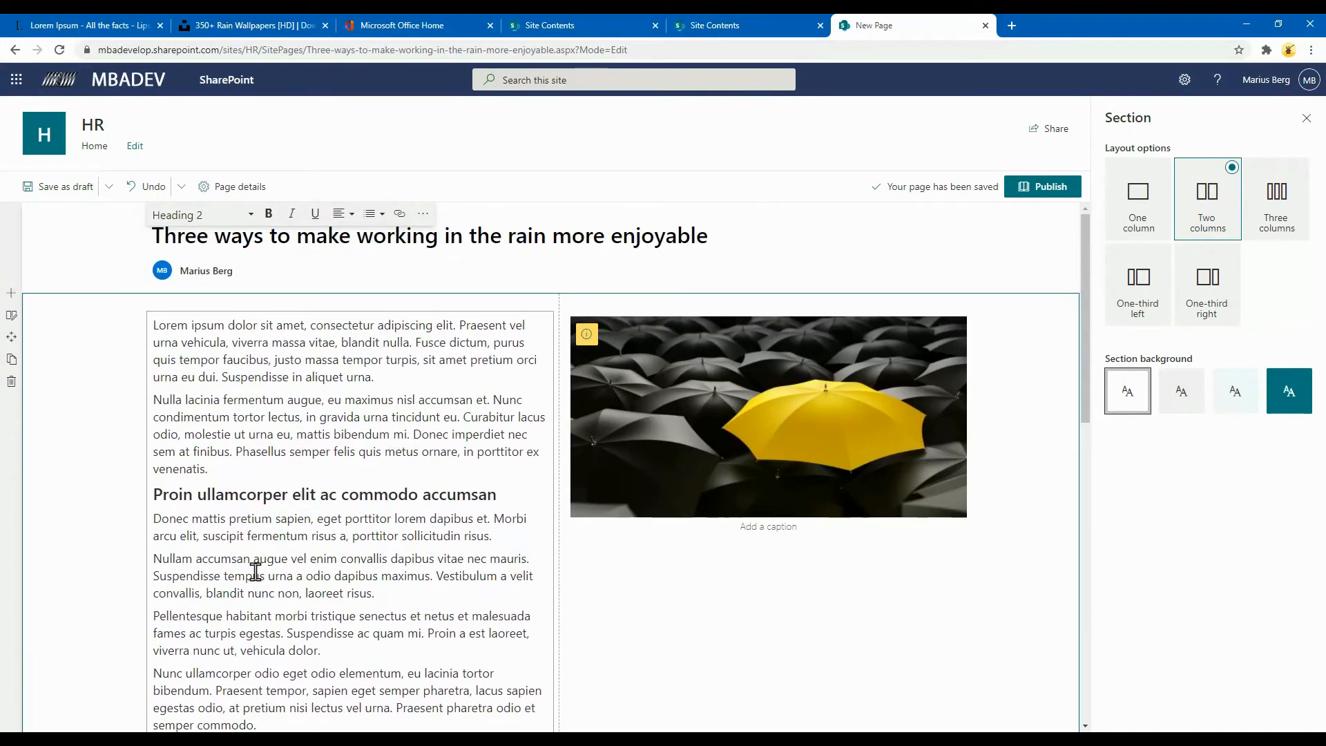
# Turn the paragraph starting with "Nulla lacinia fermentum augue" into a numbered list.
pyautogui.click(297, 617)
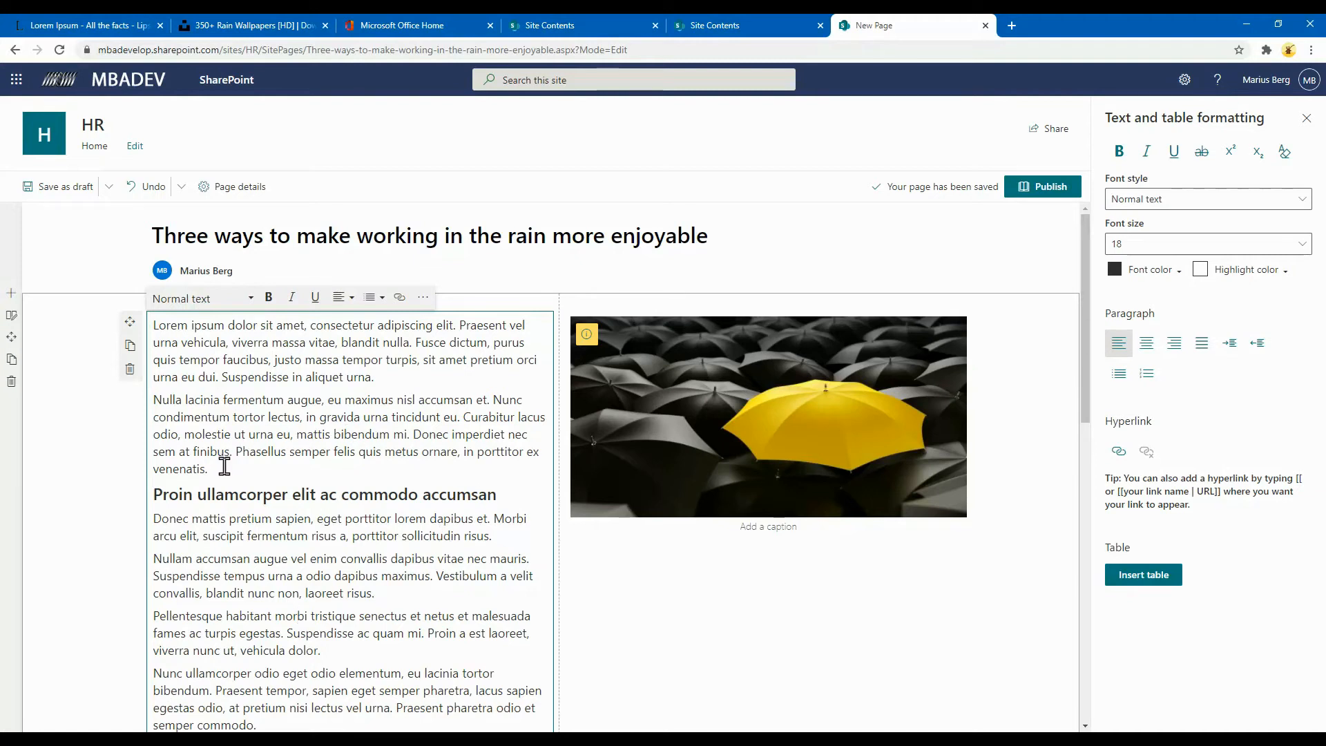
pyautogui.moveTo(221, 471); pyautogui.dragTo(165, 406)
pyautogui.click(162, 403)
pyautogui.click(380, 298)
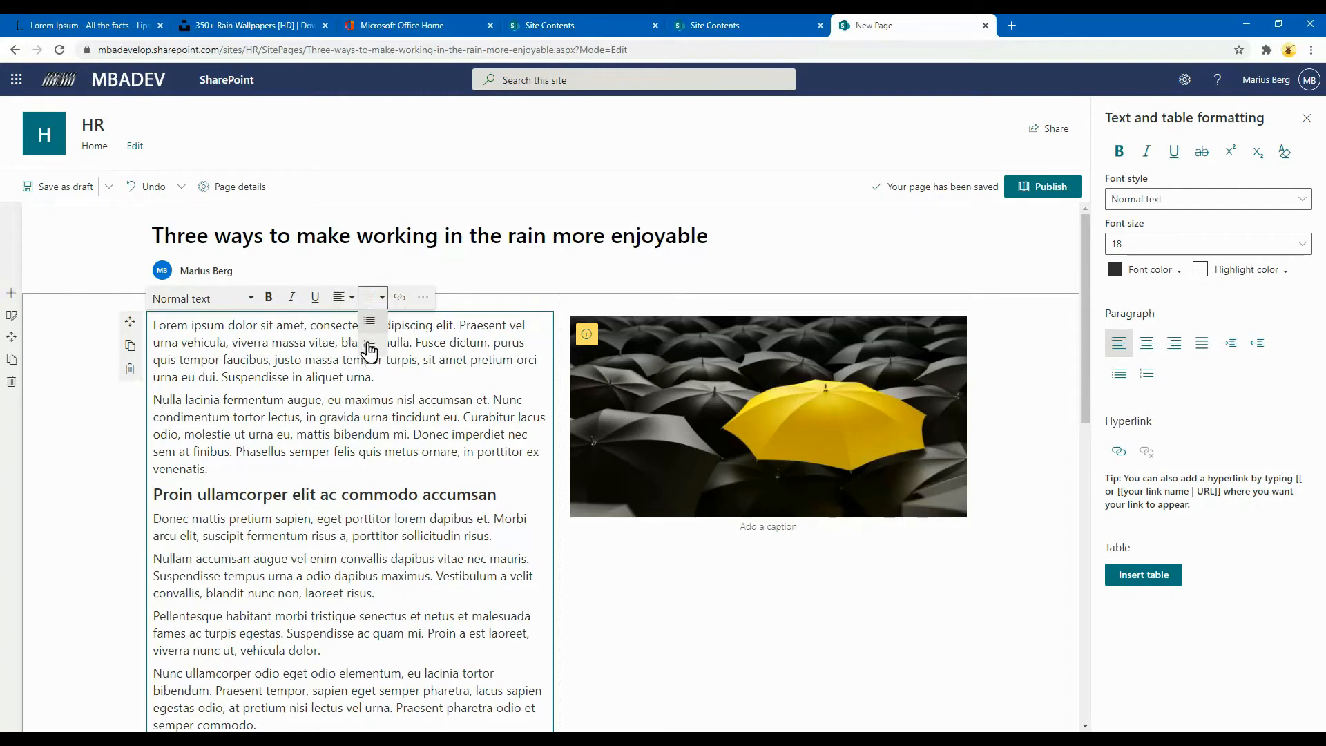
pyautogui.click(369, 343)
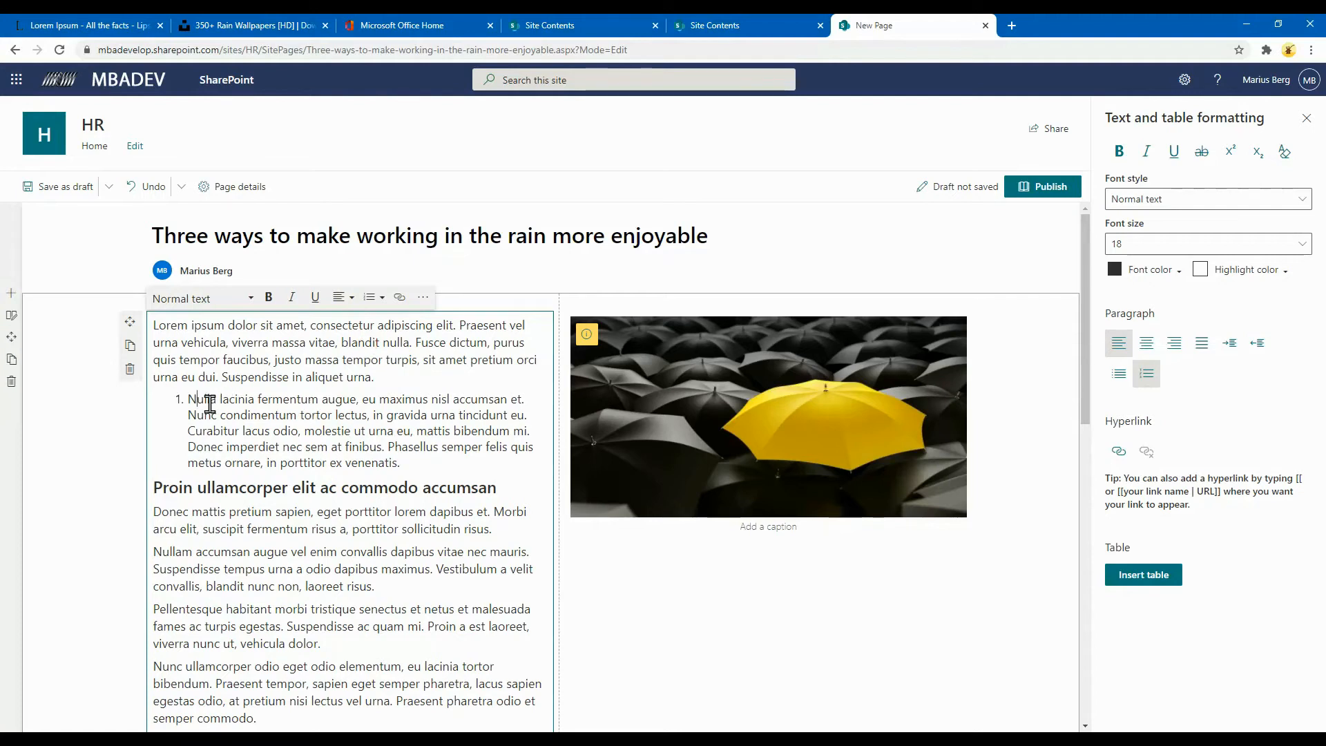
# Split the numbered text into three list items, with new items starting at "Curabitur lacus odio" and "Phasellus semper felis".
pyautogui.click(193, 432)
pyautogui.press('Return')
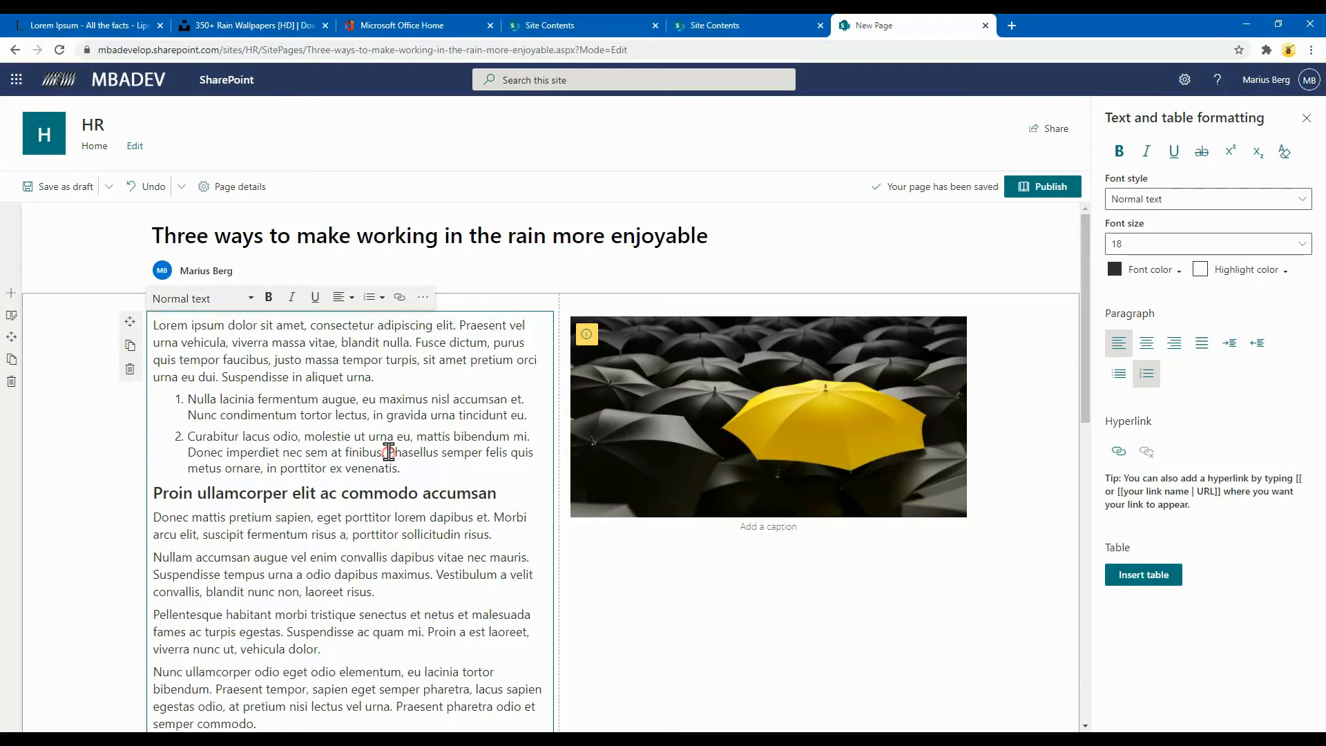
pyautogui.press('Return')
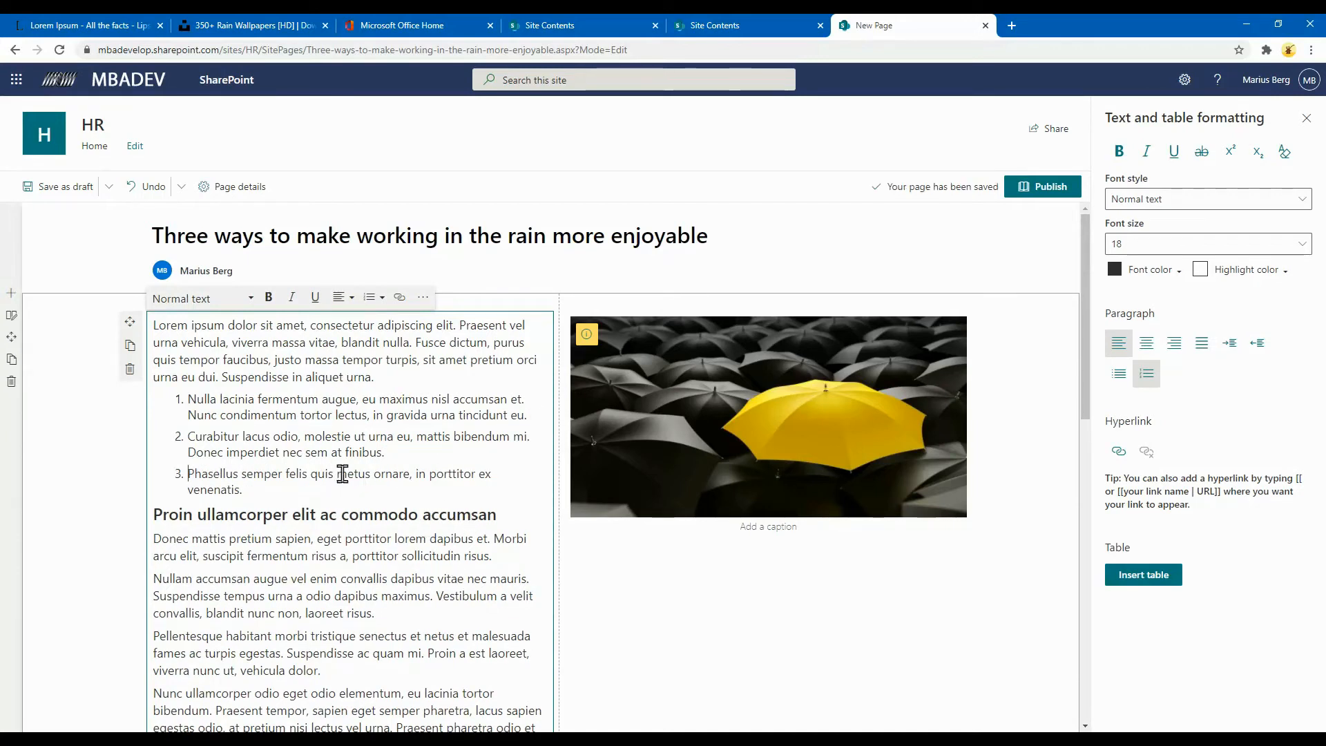
# Break the opening paragraph into three, starting new paragraphs at "Suspendisse in aliquet urna" and "Fusce dictum".
pyautogui.click(221, 377)
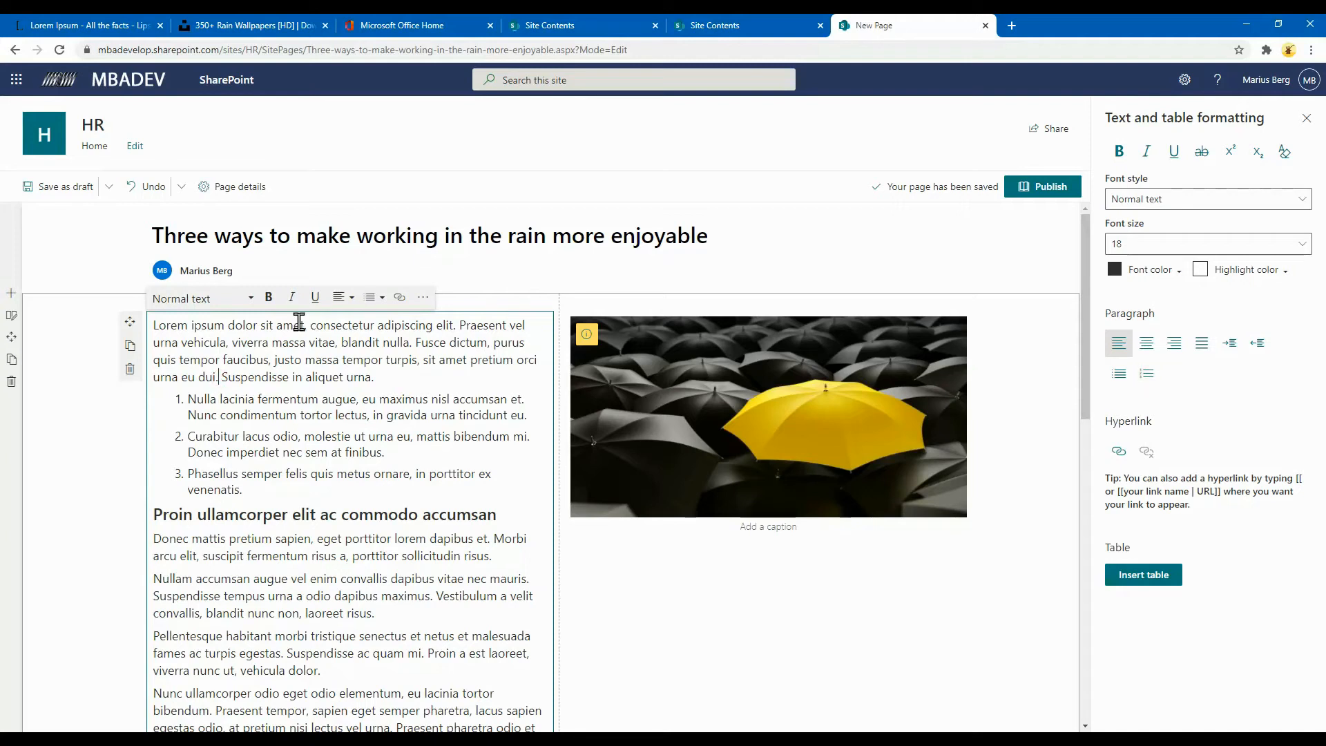
pyautogui.press('Return')
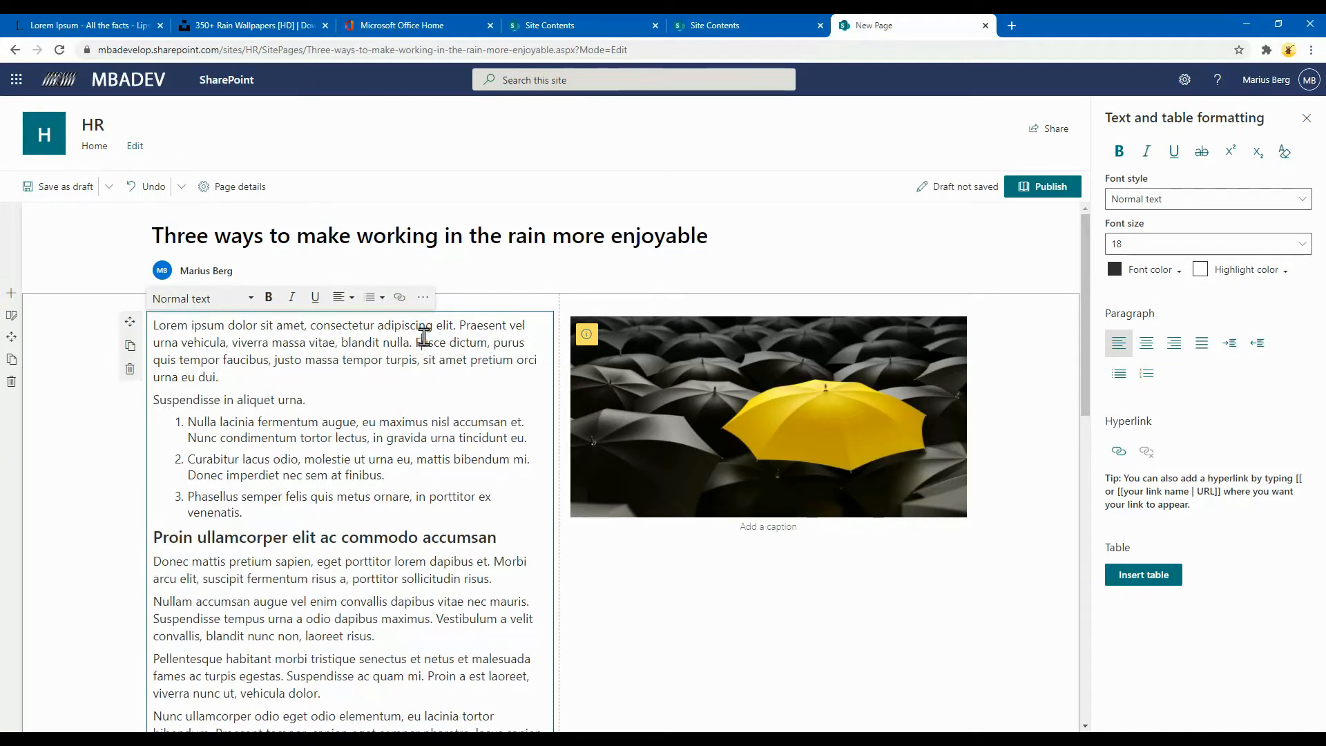
pyautogui.click(423, 339)
pyautogui.press('Return')
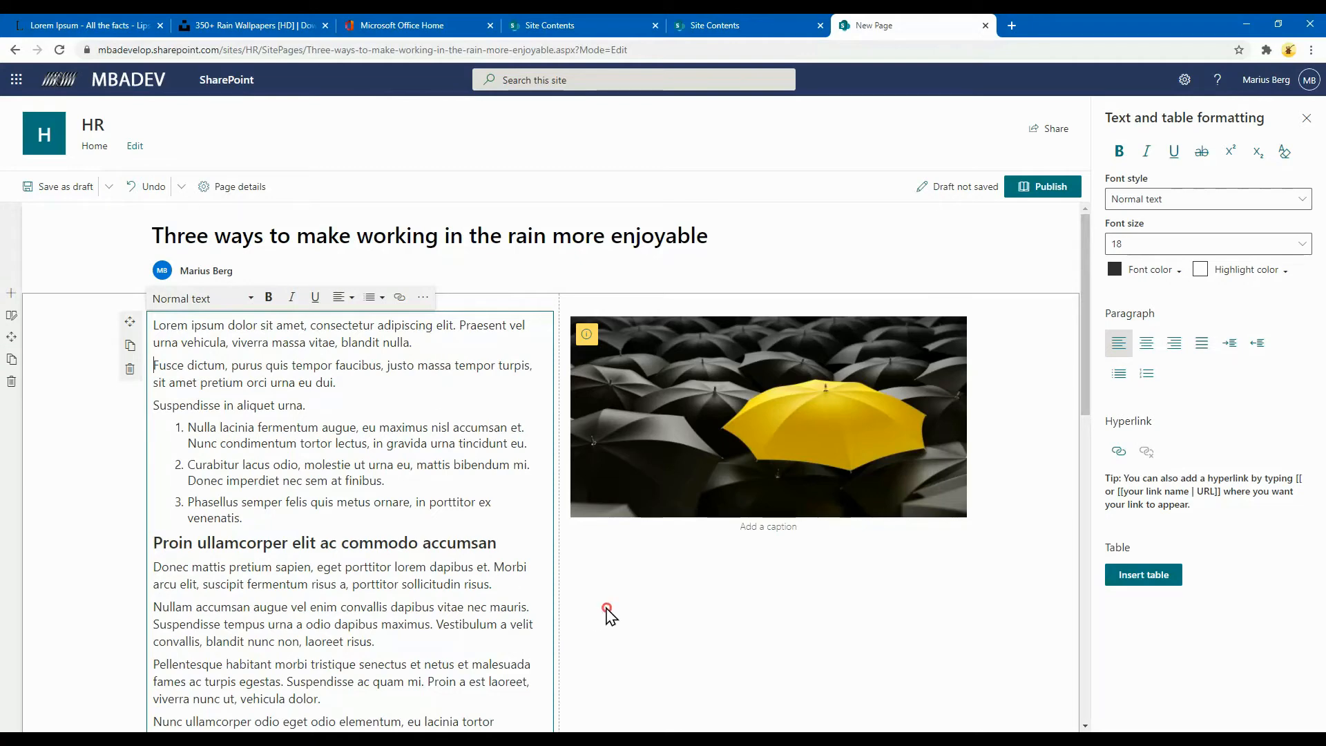
# Close the text formatting pane and save the page as a draft.
pyautogui.click(607, 613)
pyautogui.click(1306, 120)
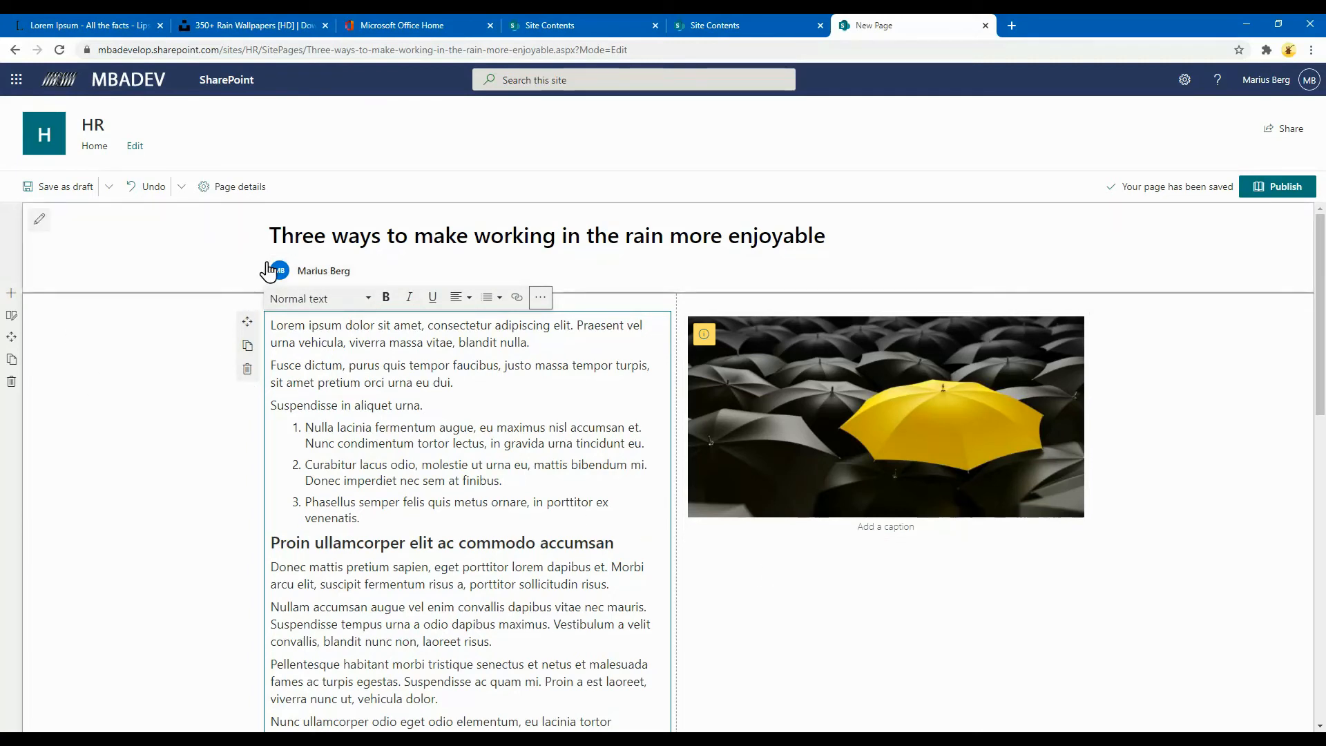
pyautogui.click(62, 187)
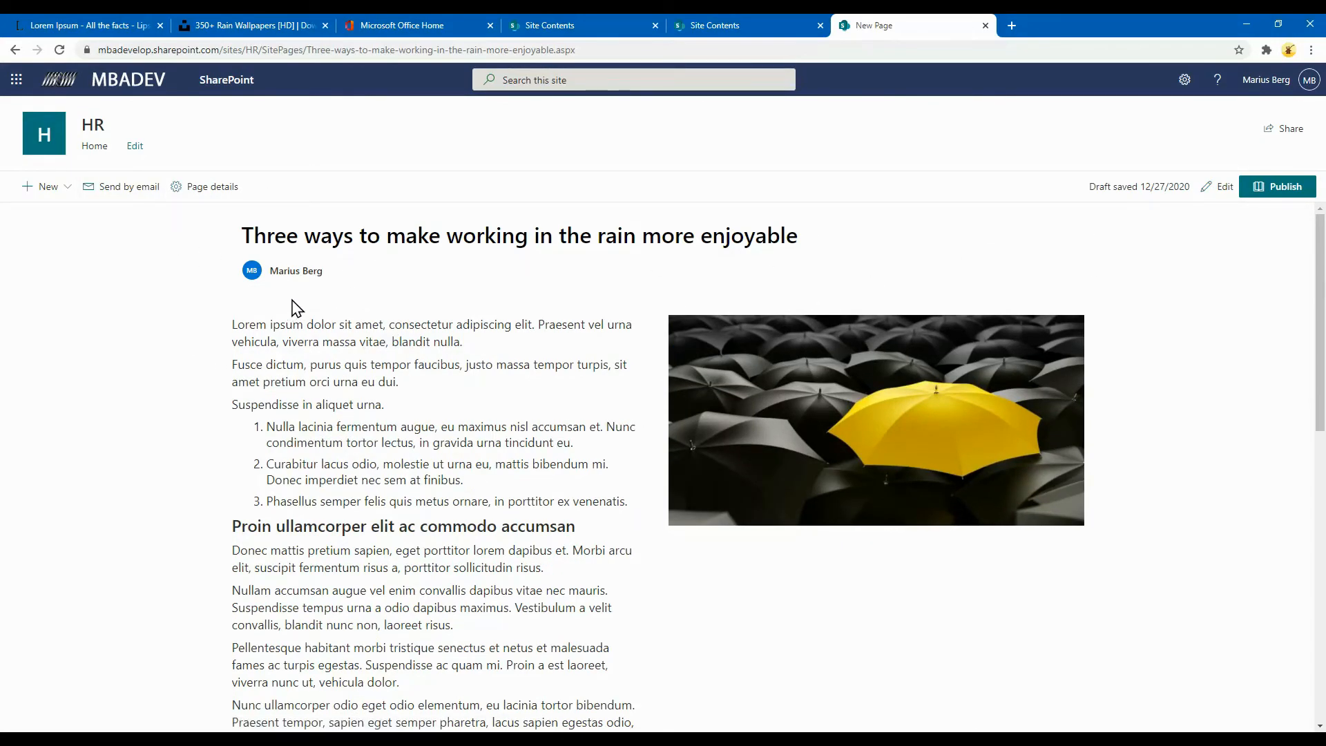
# Look through the saved draft down to the Comments section and reopen the page for editing.
pyautogui.scroll(-4, 394, 391)
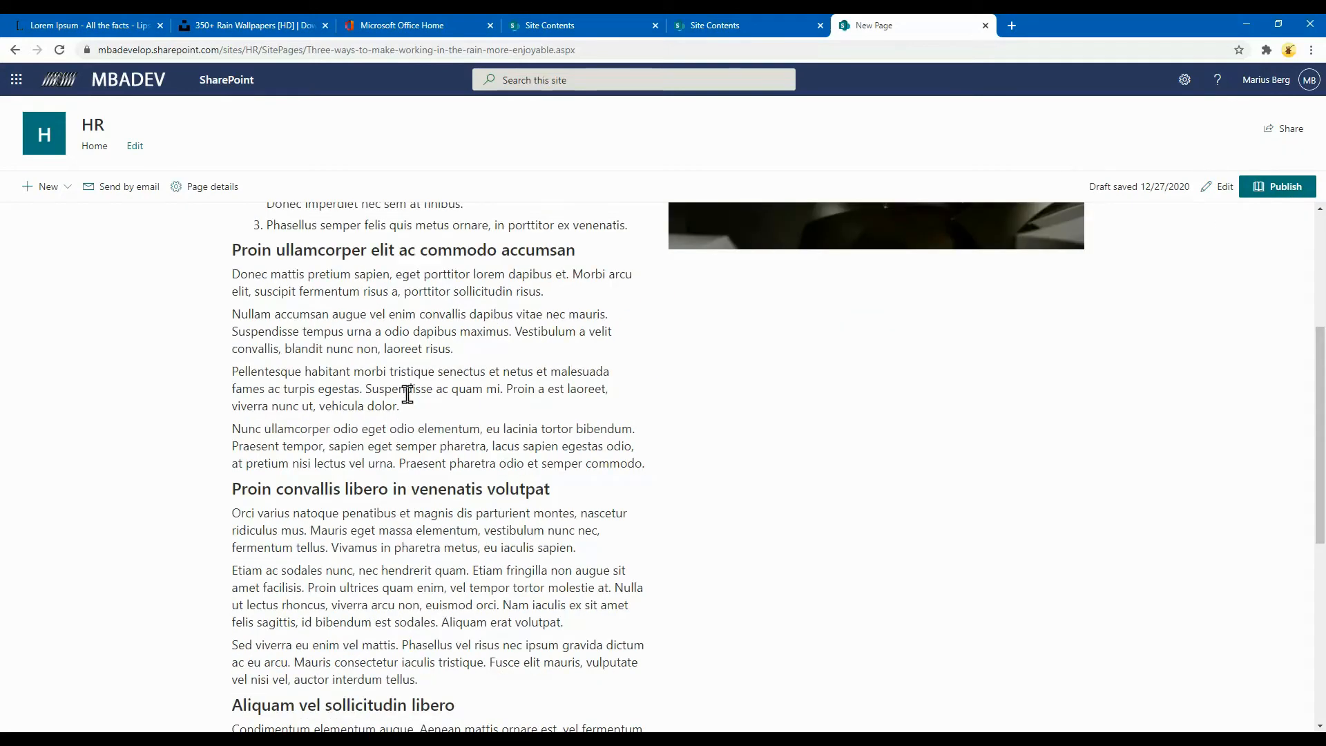
pyautogui.scroll(-6, 459, 374)
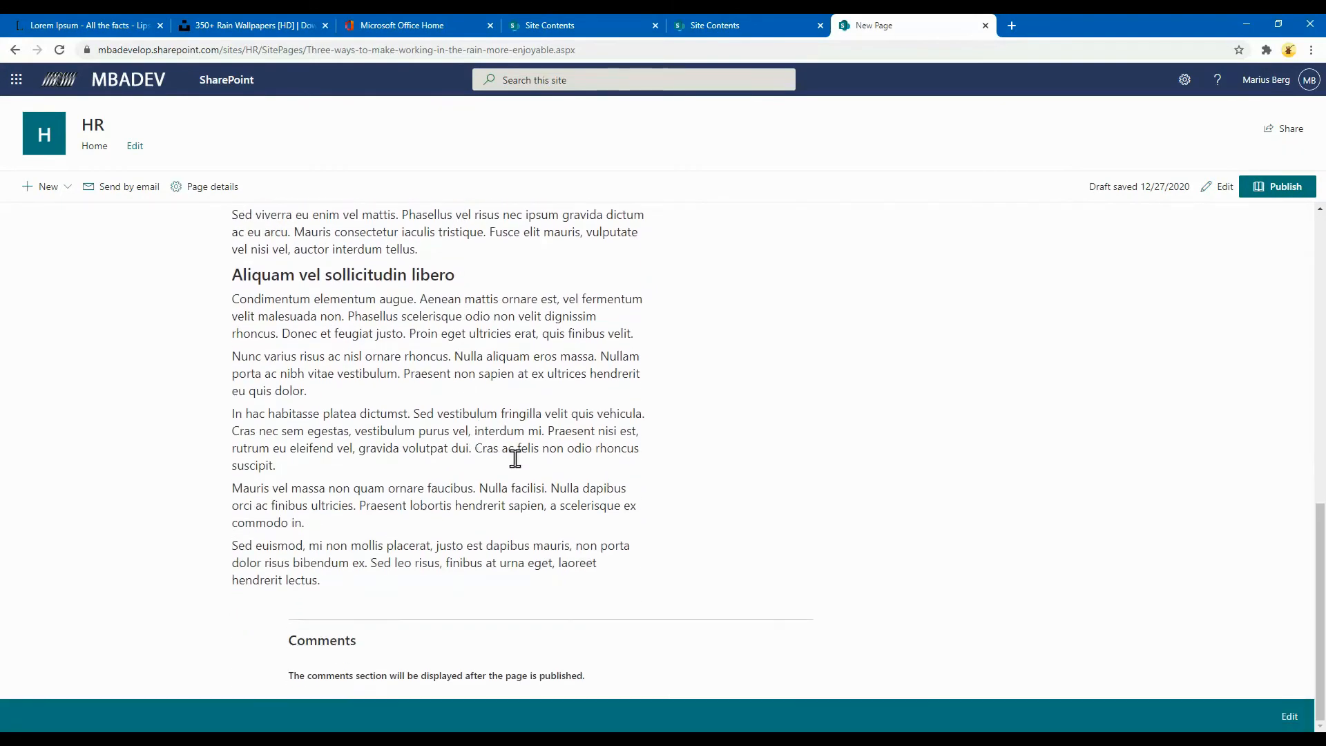
pyautogui.scroll(10, 554, 482)
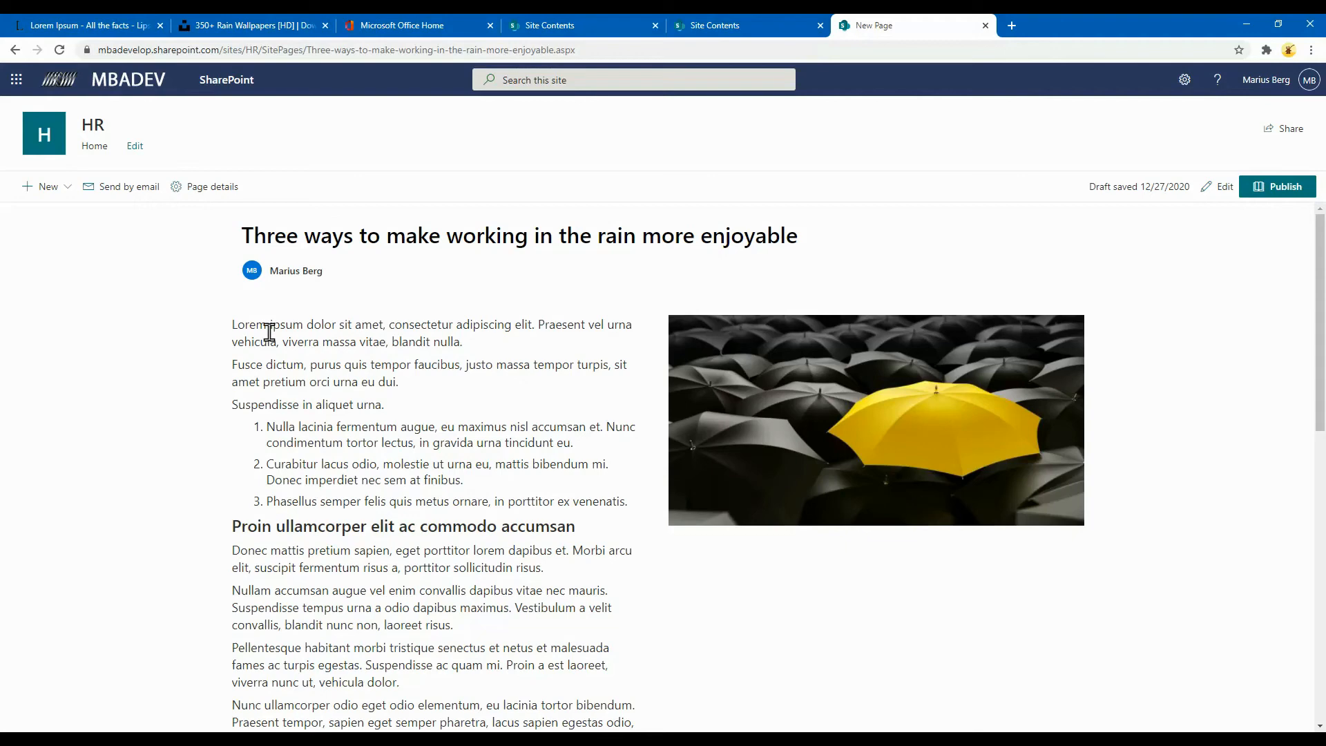
pyautogui.click(1218, 187)
pyautogui.click(954, 428)
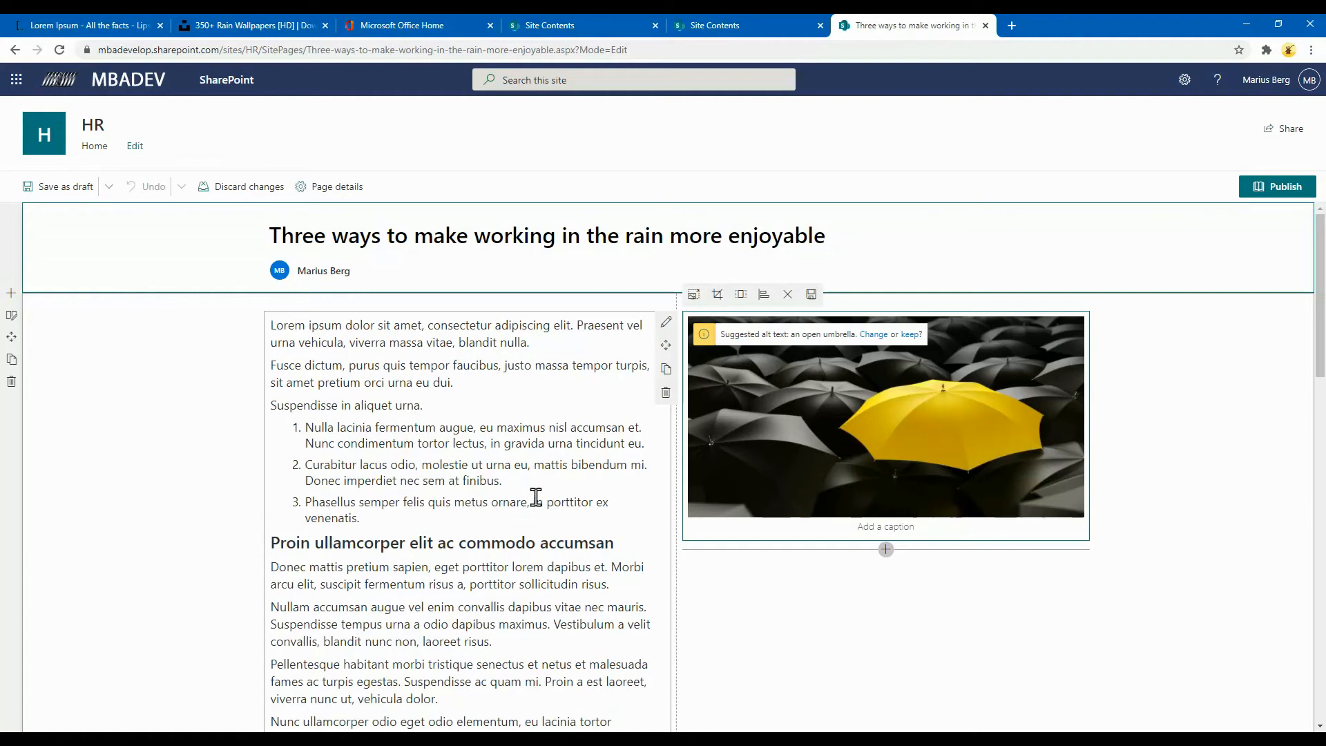
# Make the opening paragraph "Lorem ipsum dolor sit amet ... blandit nulla." bold.
pyautogui.moveTo(554, 343); pyautogui.dragTo(256, 326)
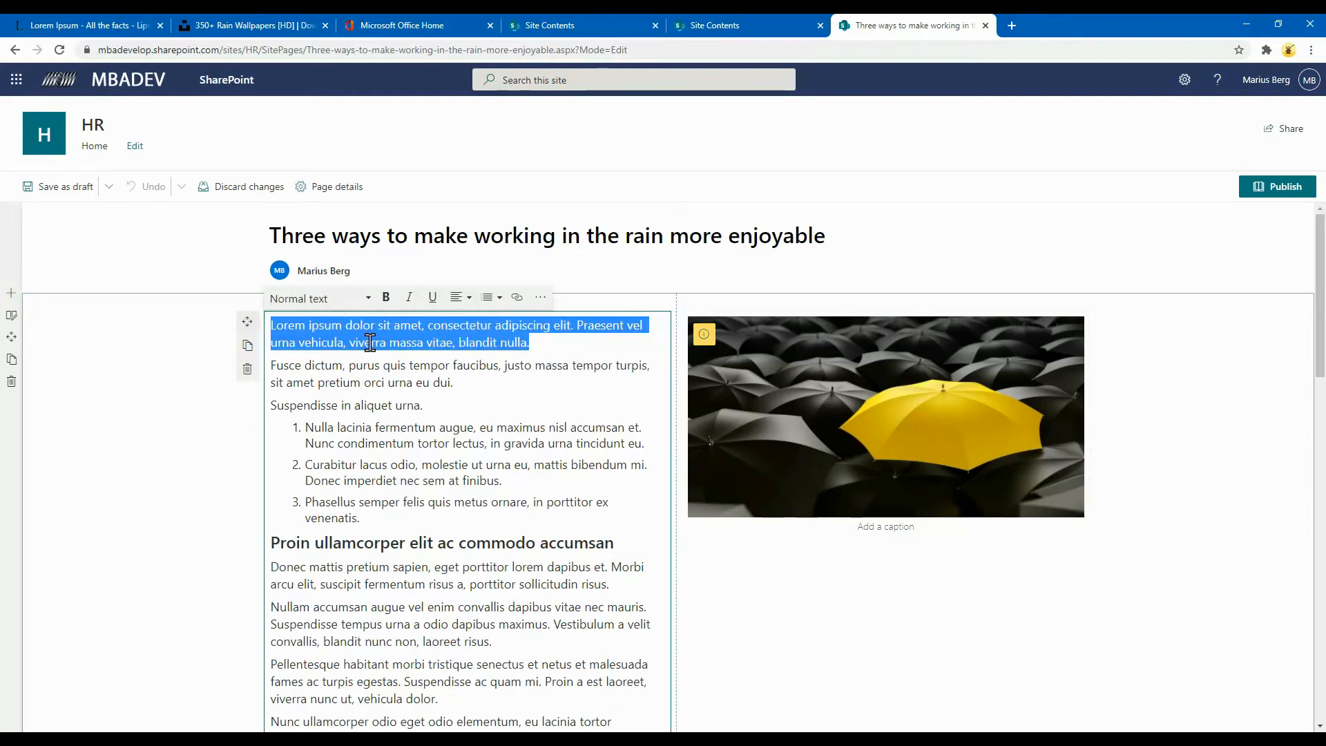
pyautogui.click(387, 298)
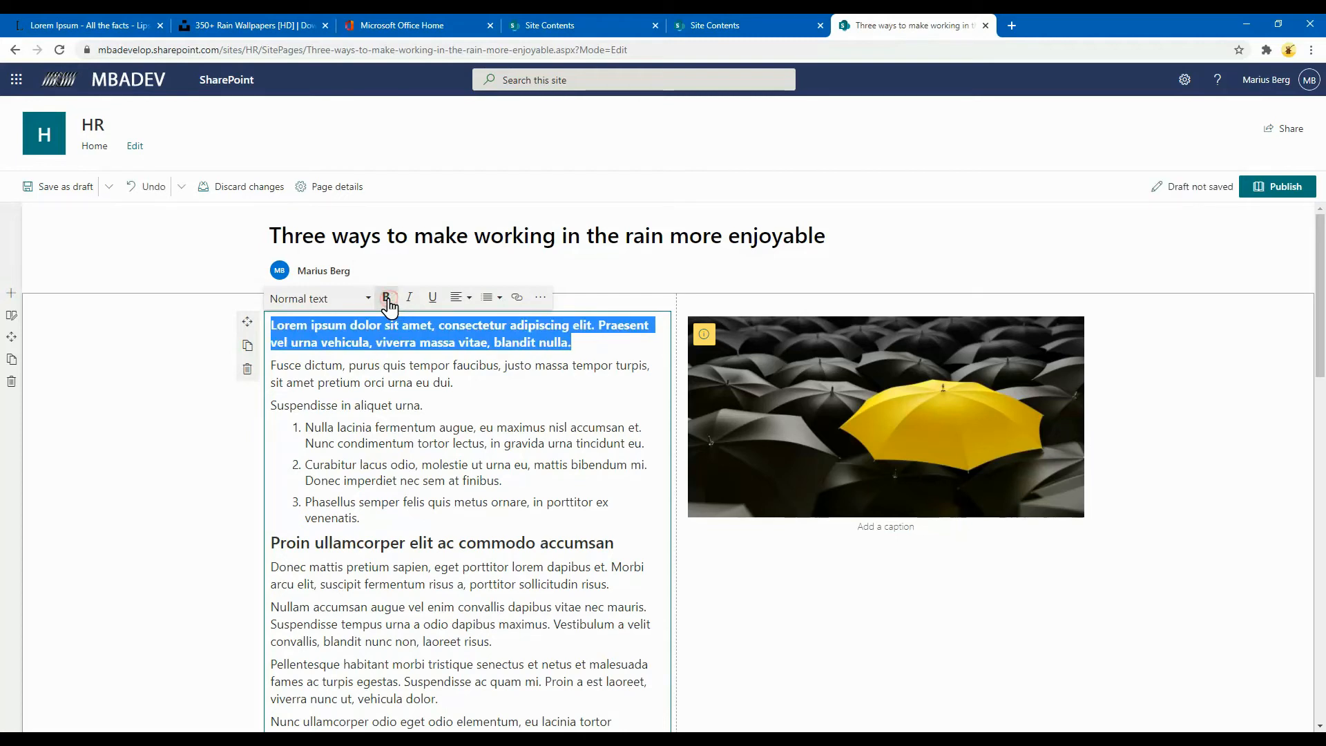
pyautogui.click(485, 413)
pyautogui.click(542, 474)
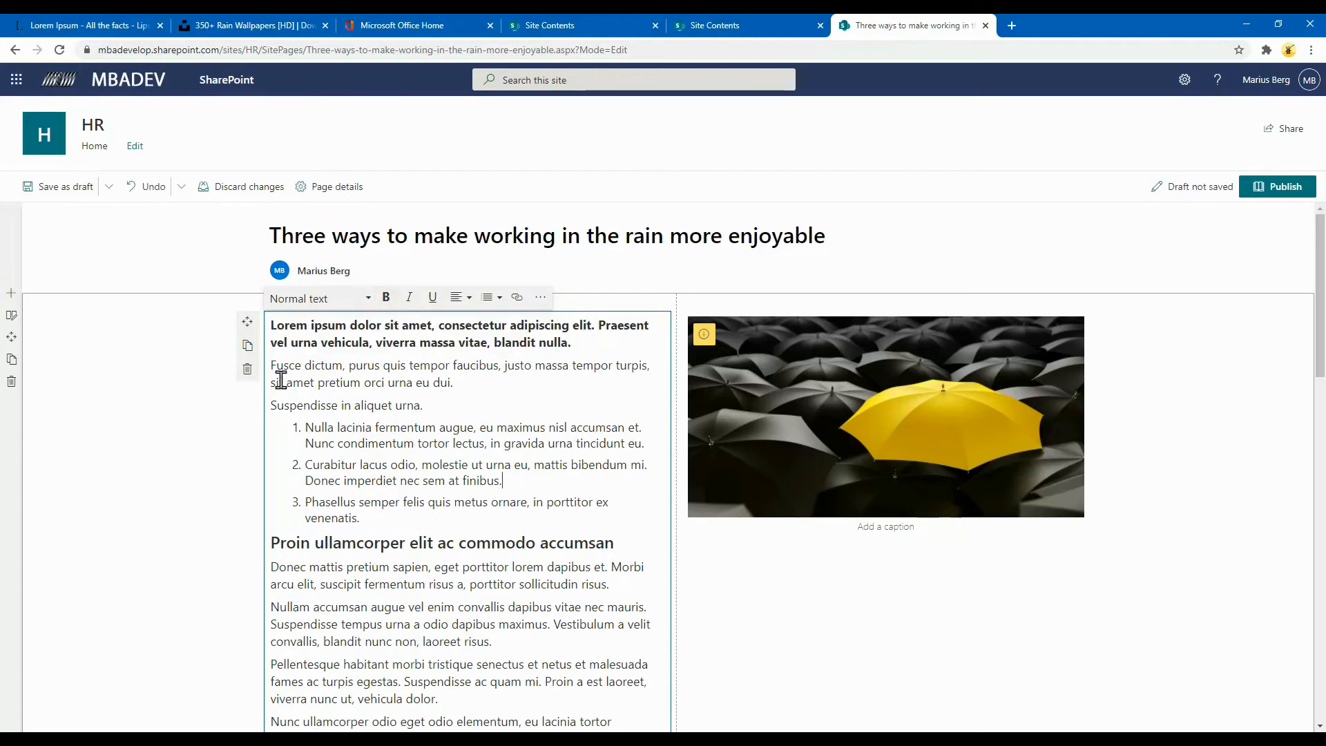
# Remove the bold from the opening "Lorem ipsum dolor sit amet" paragraph and format it as a Pull quote.
pyautogui.click(600, 341)
pyautogui.moveTo(600, 342); pyautogui.dragTo(207, 313)
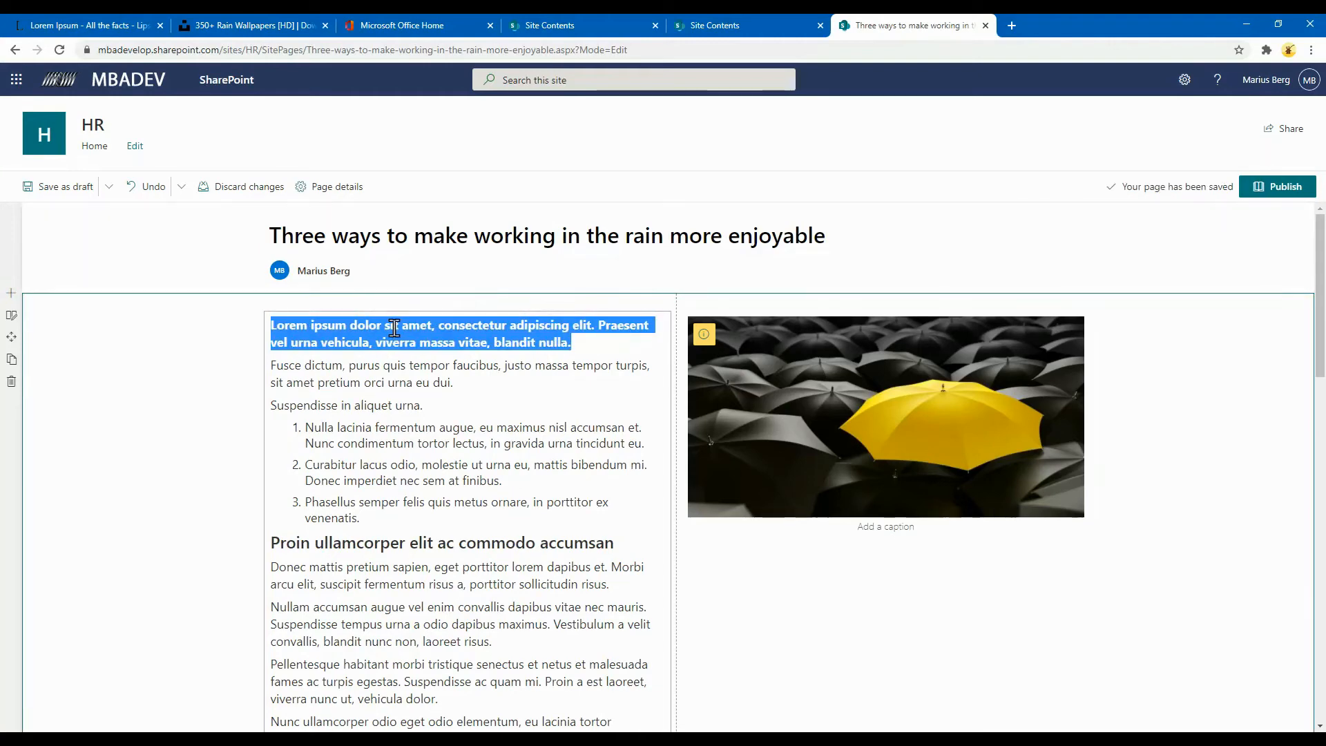
pyautogui.scroll(-2, 394, 327)
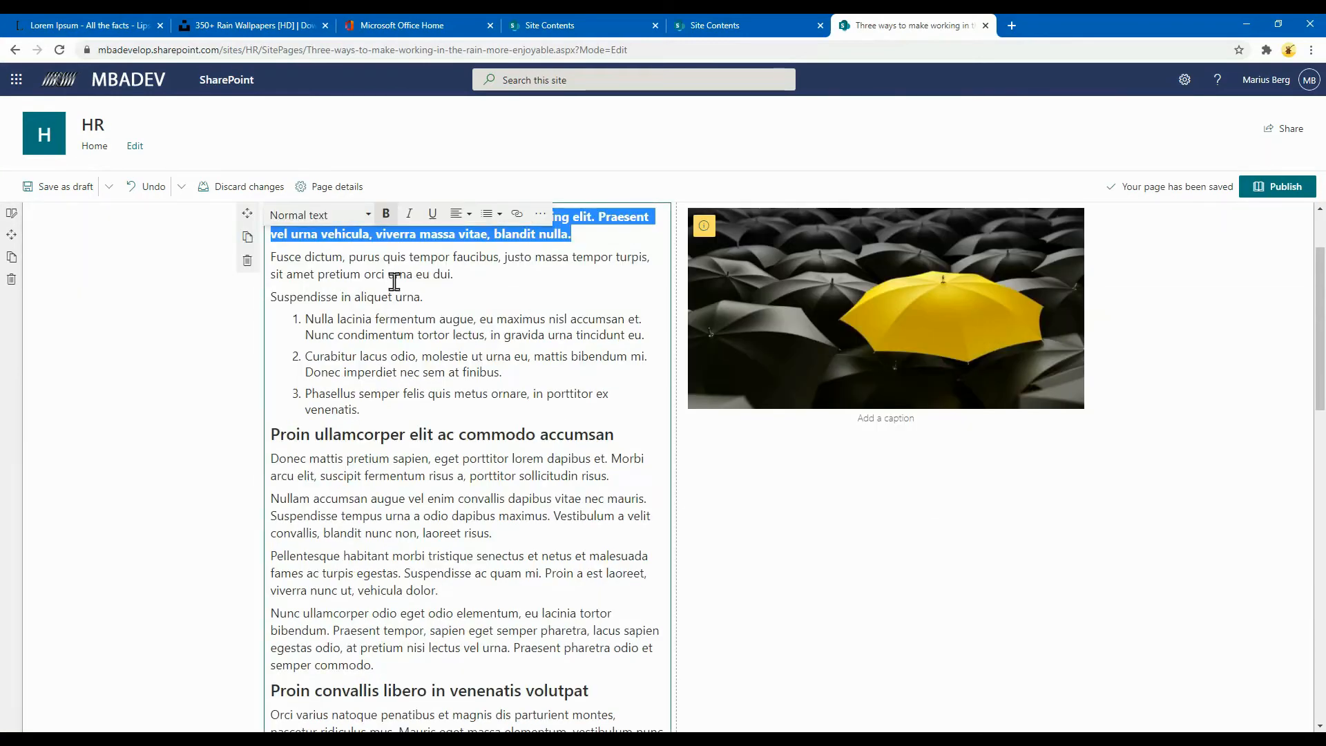
pyautogui.click(325, 220)
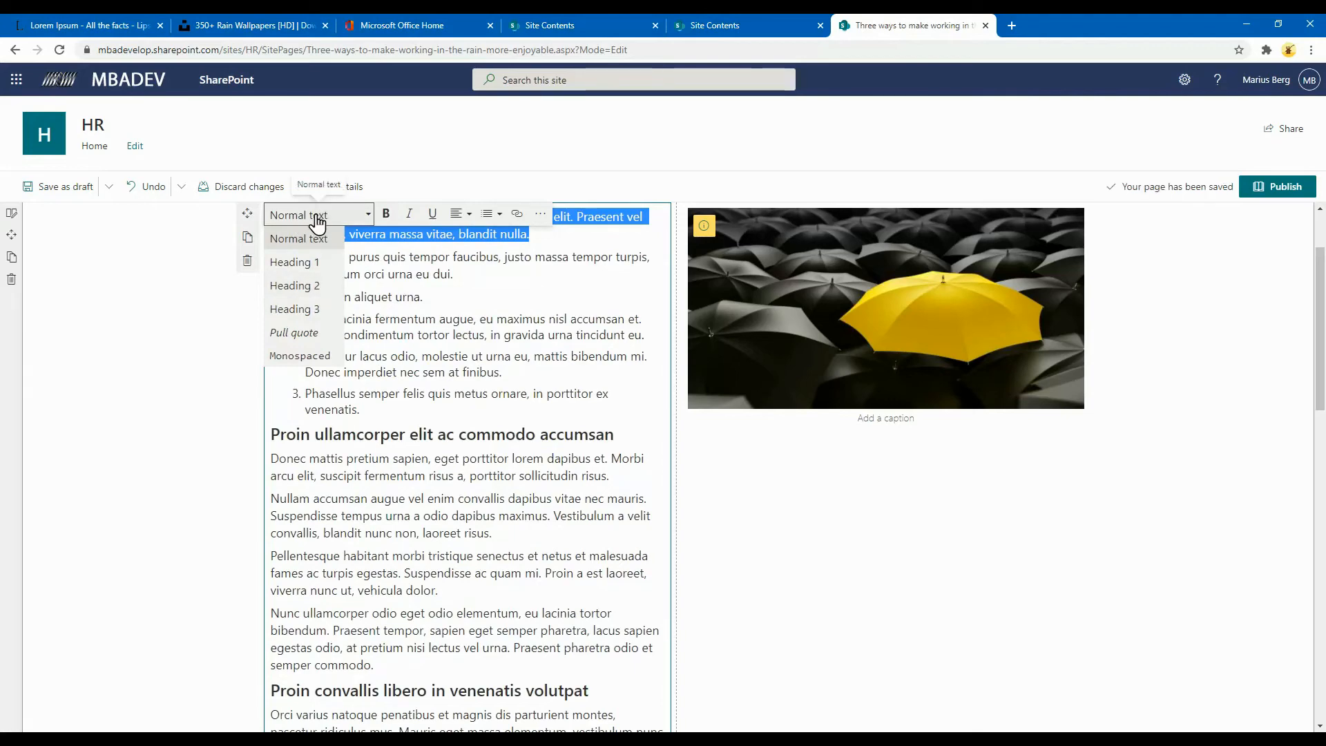
pyautogui.click(297, 335)
pyautogui.click(453, 402)
pyautogui.scroll(2, 452, 414)
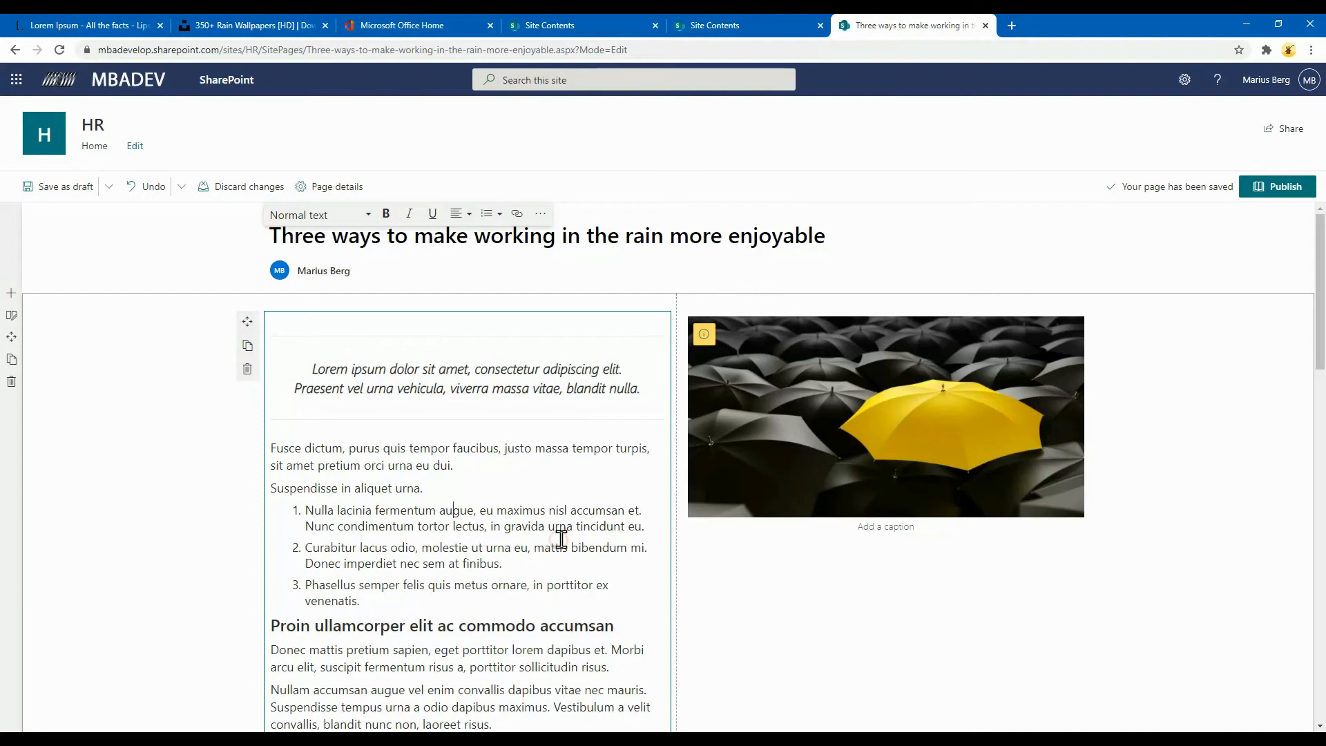
# Save the page as a draft to view the pull quote and reopen the page for editing.
pyautogui.press('End')
pyautogui.click(63, 191)
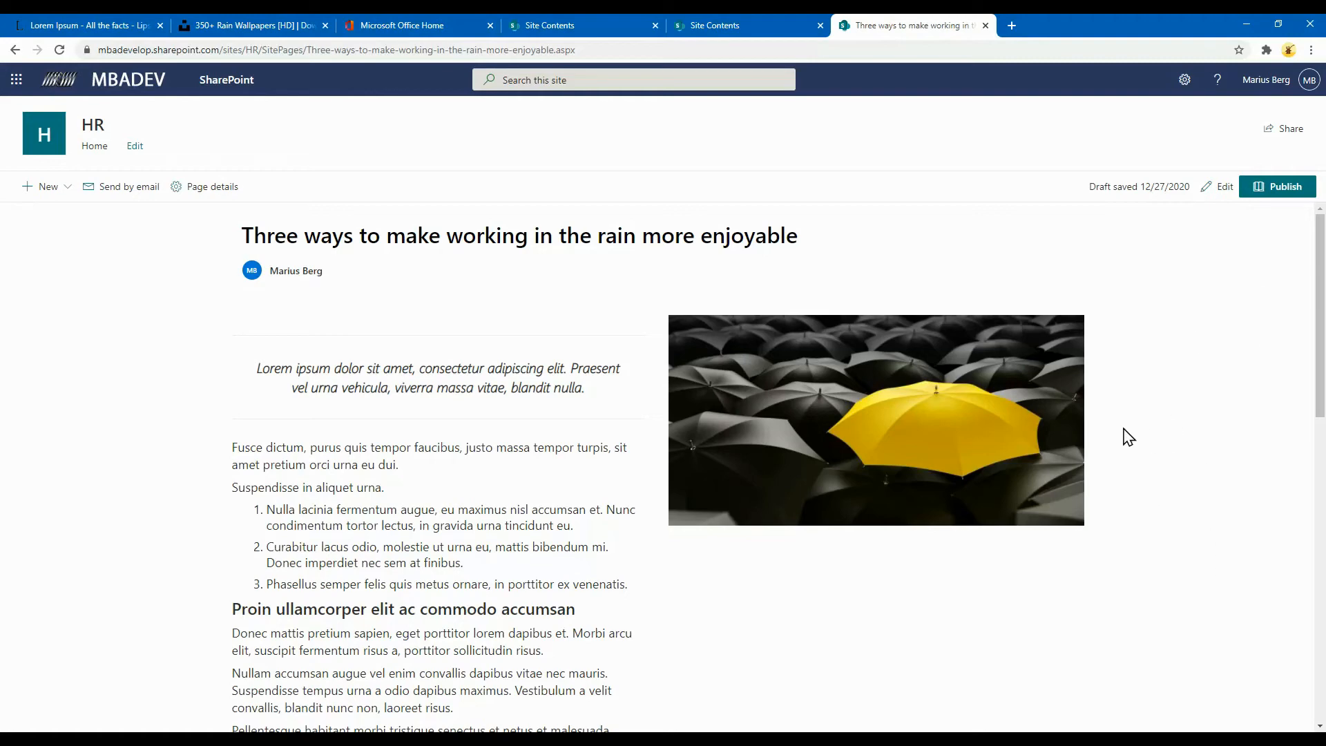
pyautogui.click(1219, 205)
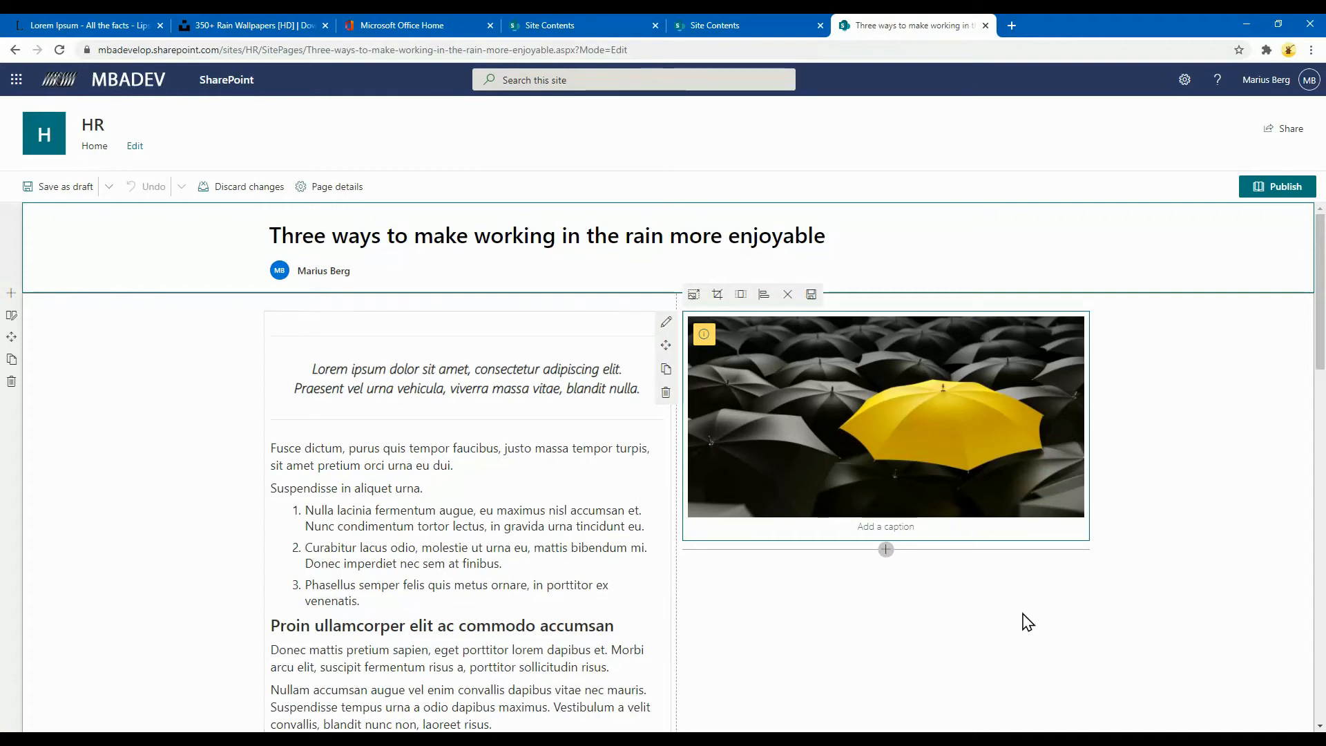
# Add a one-column section between the title area and the two-column section, and open its web part choices.
pyautogui.click(401, 601)
pyautogui.moveTo(360, 599); pyautogui.dragTo(275, 329)
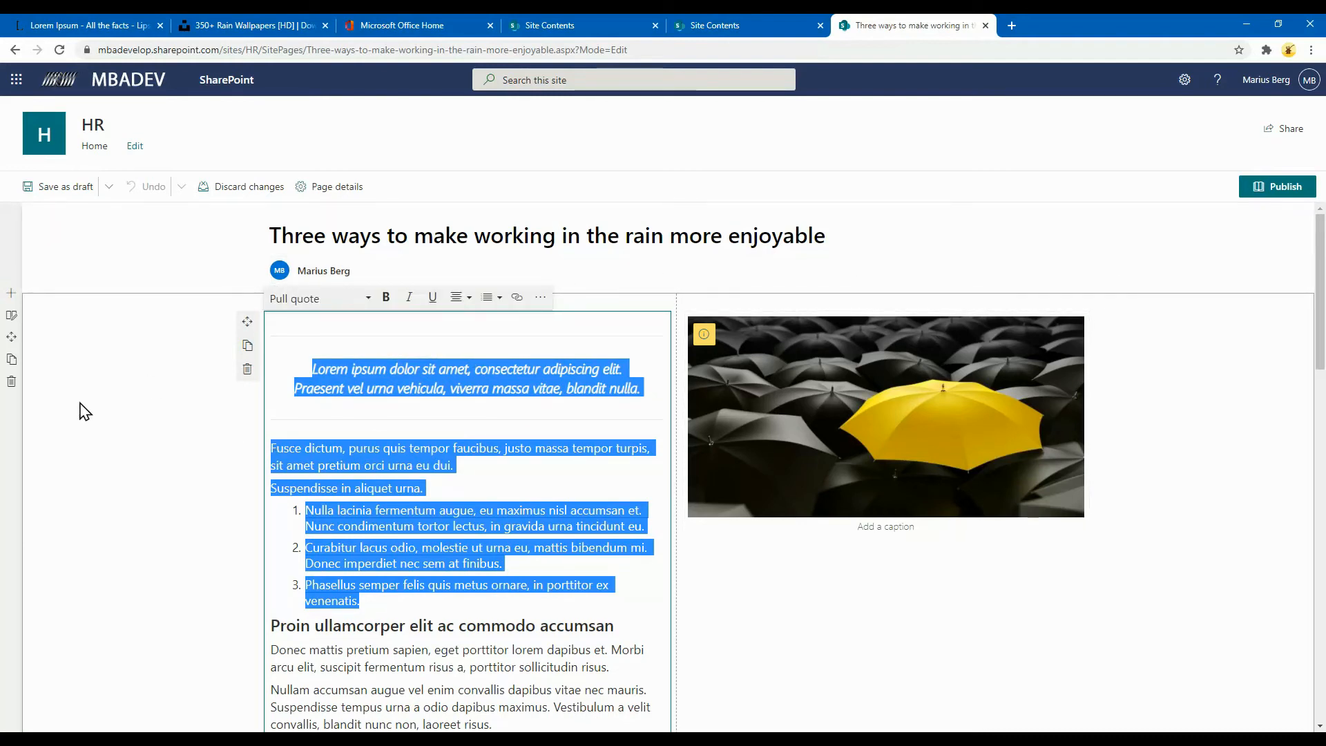
pyautogui.click(14, 298)
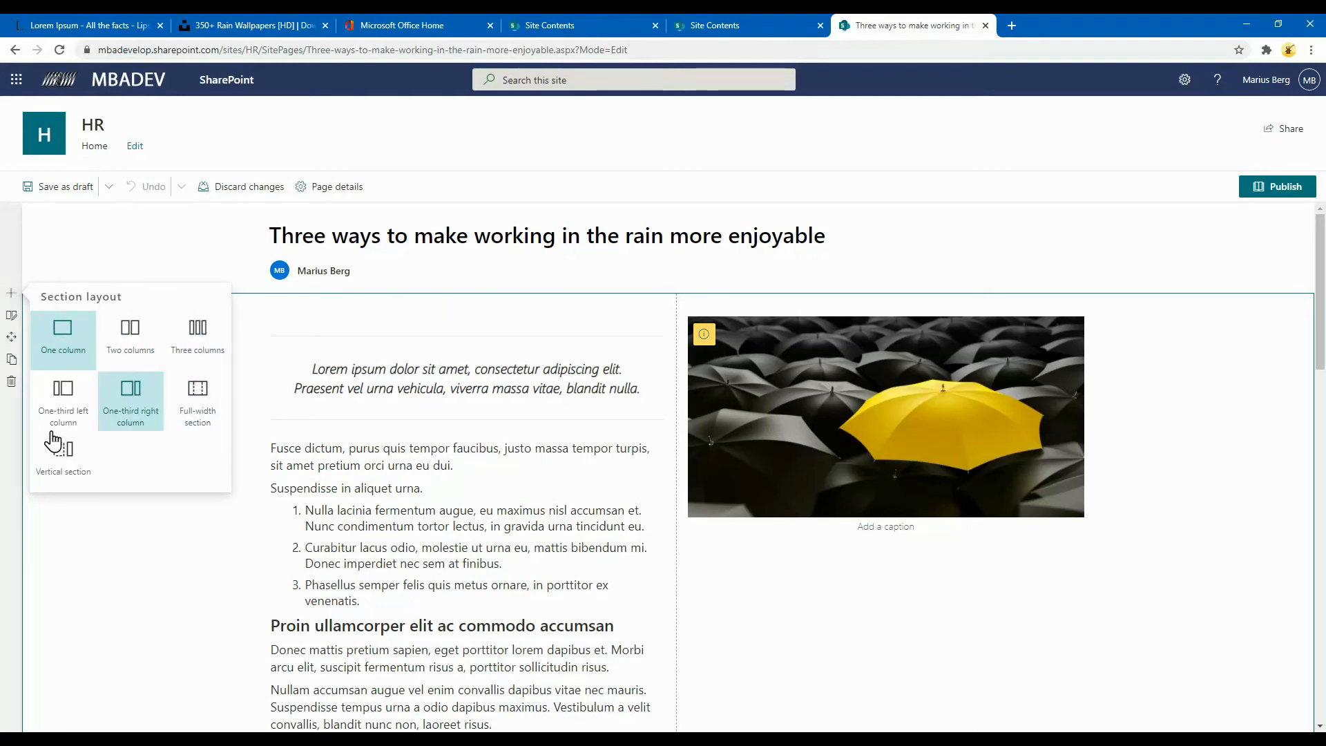
pyautogui.click(59, 342)
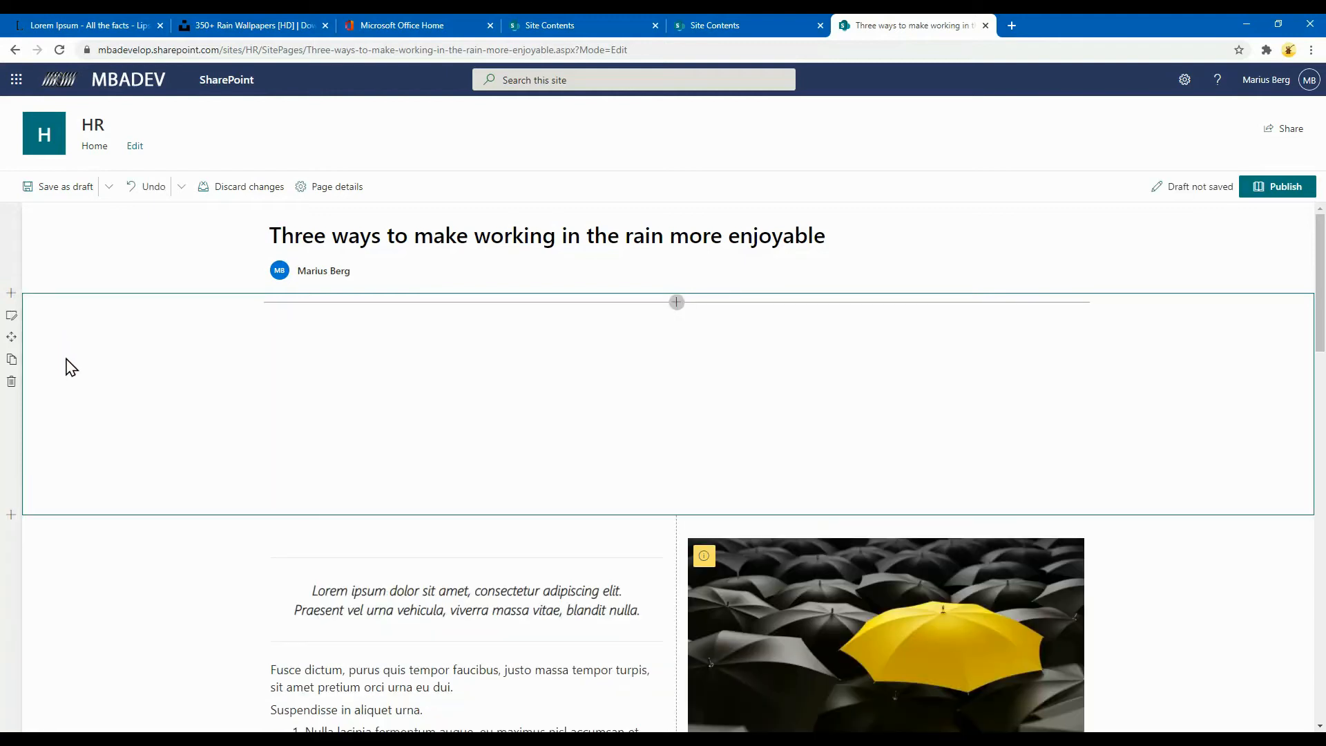
pyautogui.click(676, 305)
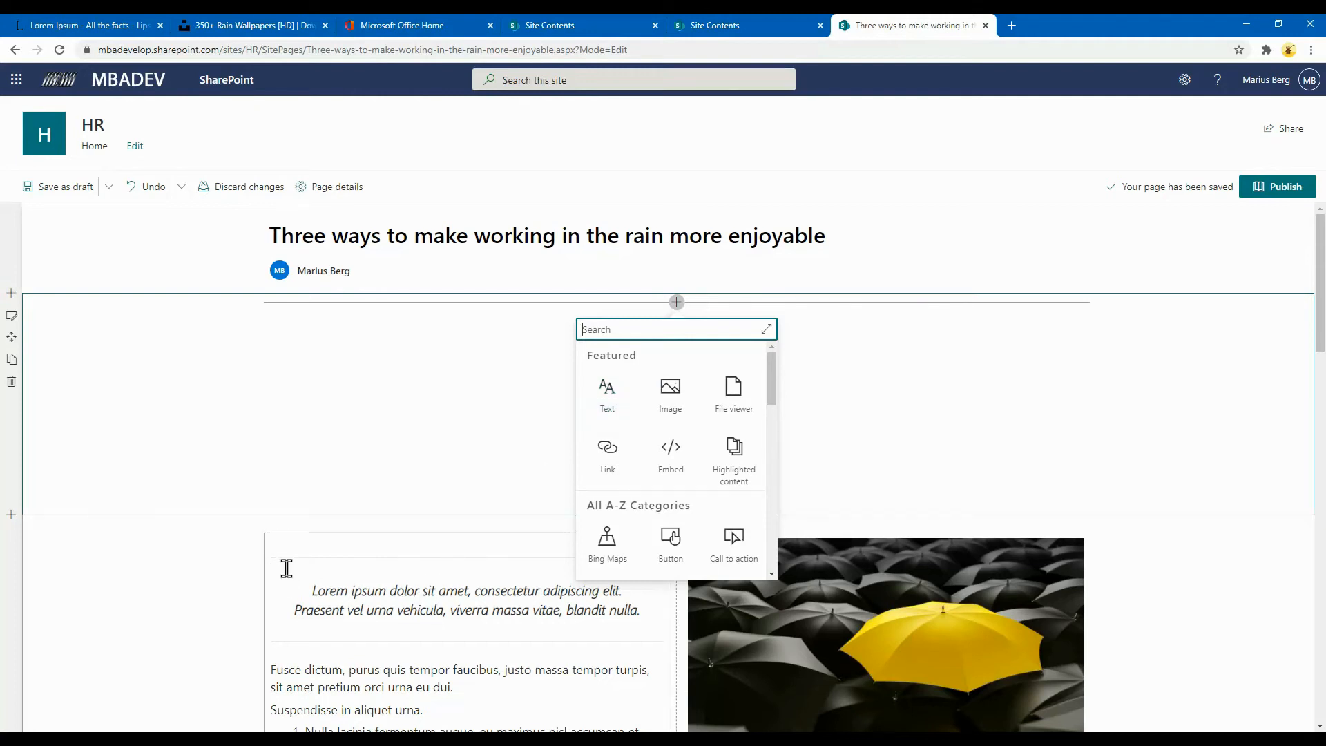
pyautogui.scroll(-3, 311, 444)
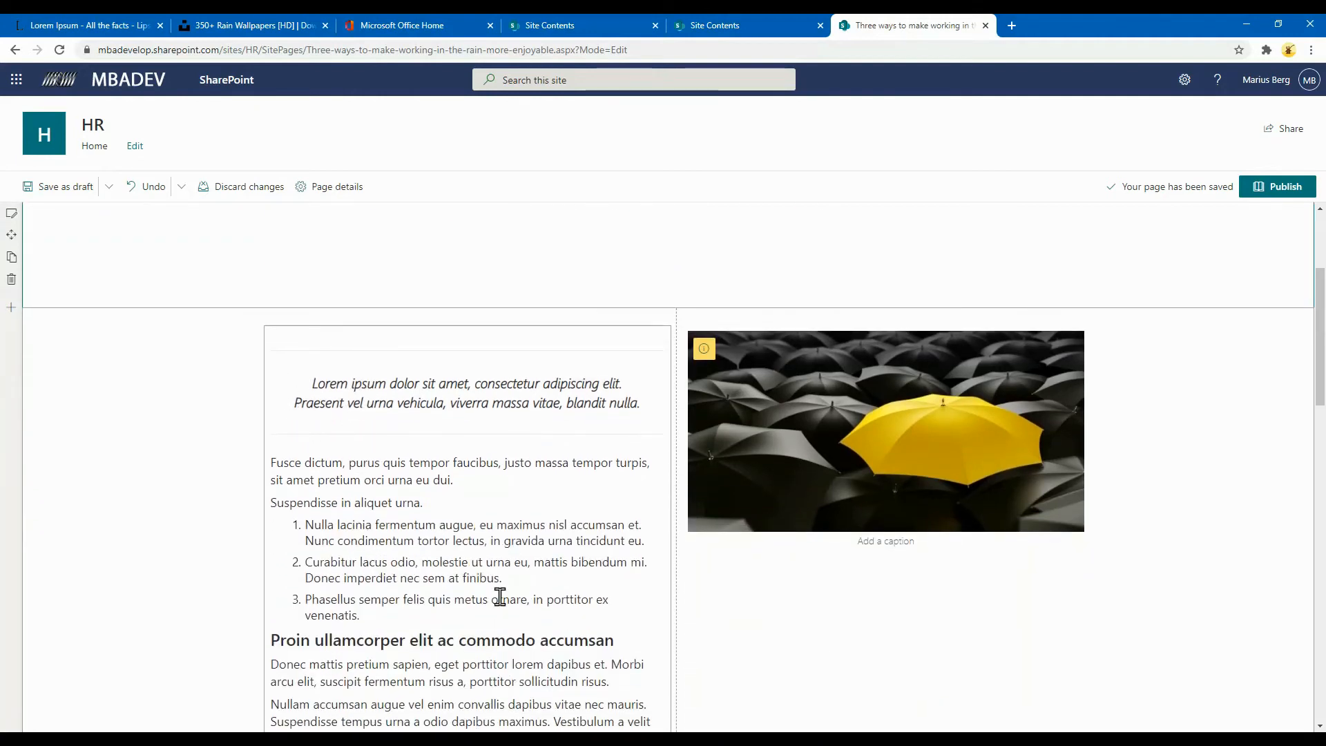
# Add a Text web part to the empty one-column section beneath the page title.
pyautogui.scroll(3, 529, 617)
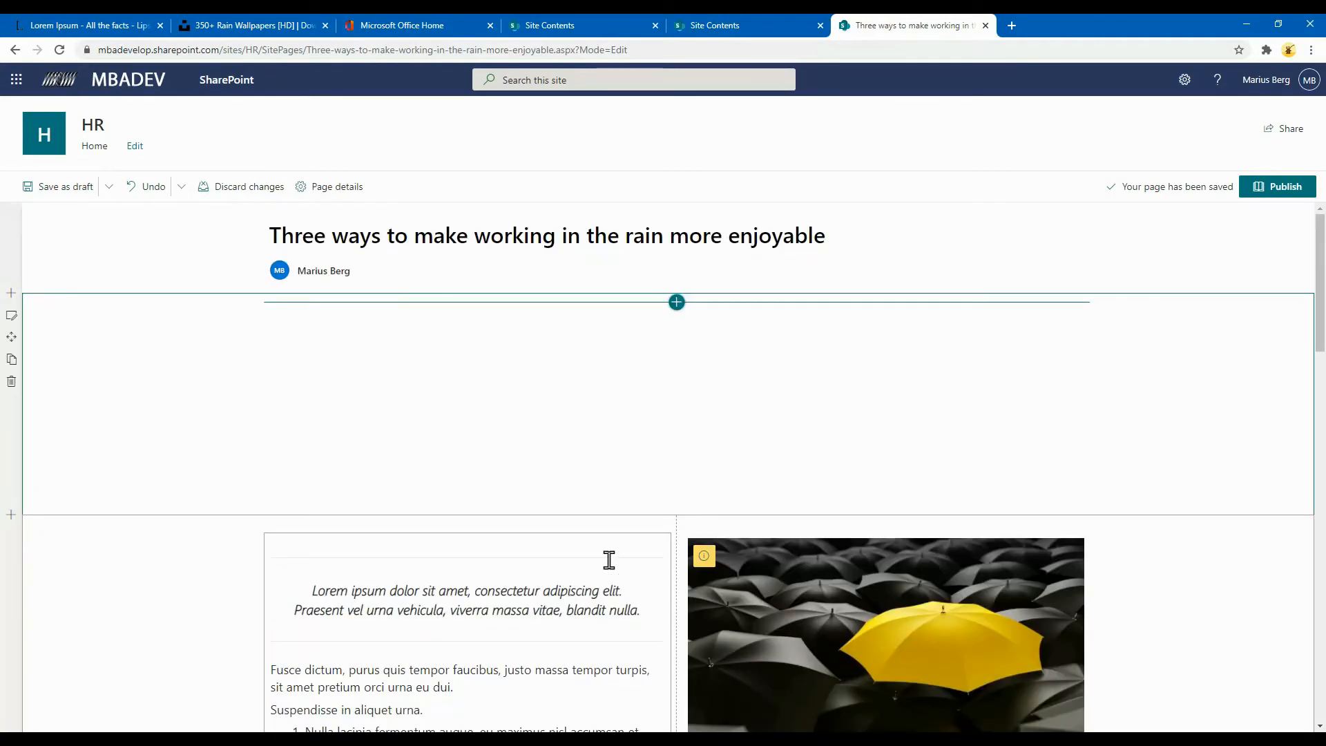
pyautogui.click(677, 303)
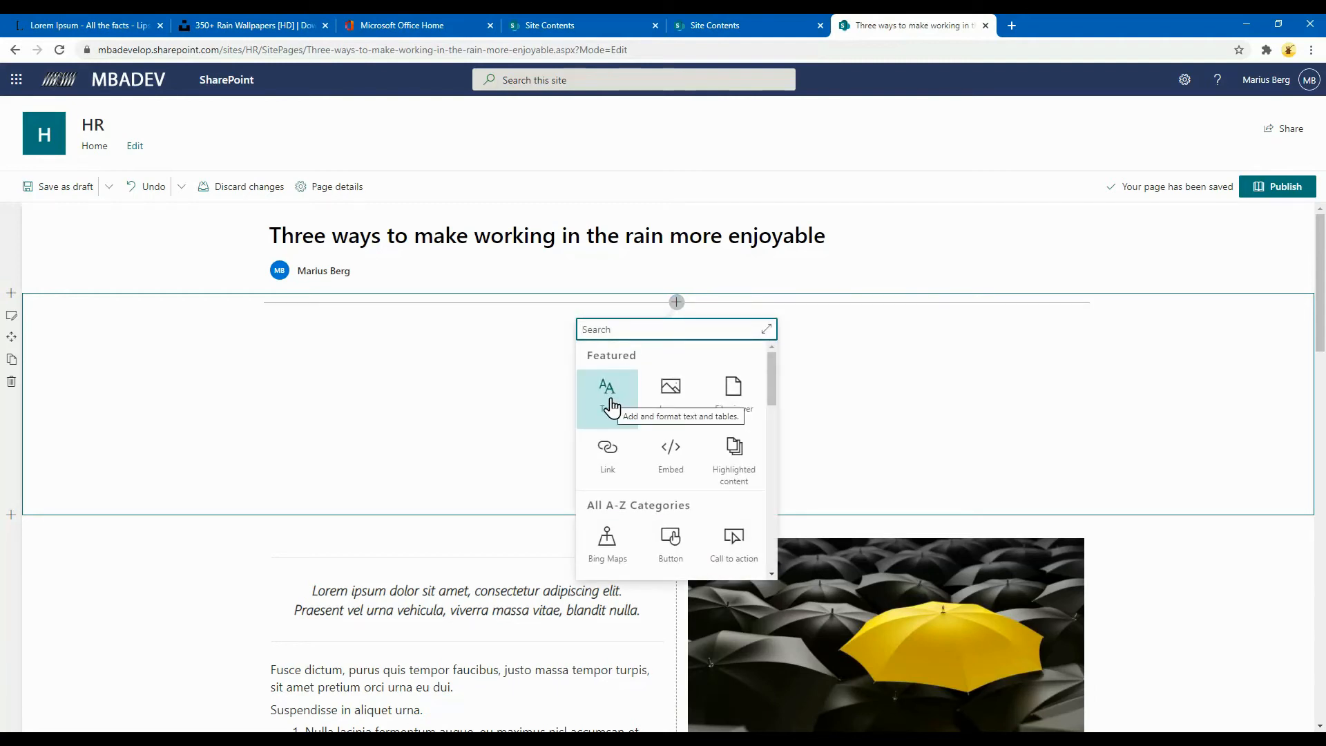
pyautogui.click(610, 422)
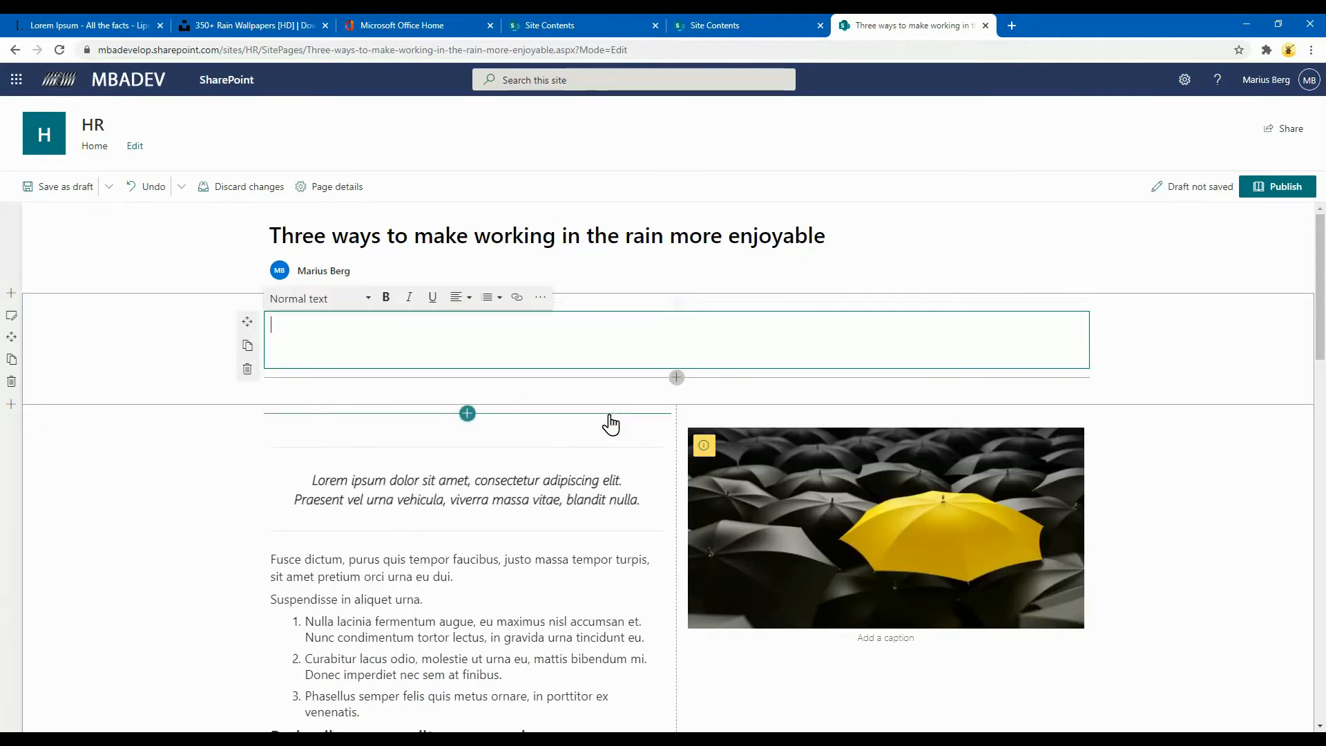
# Copy the introduction, from the pull quote through the three-item numbered list, into the one-column section's text web part.
pyautogui.scroll(-1, 428, 591)
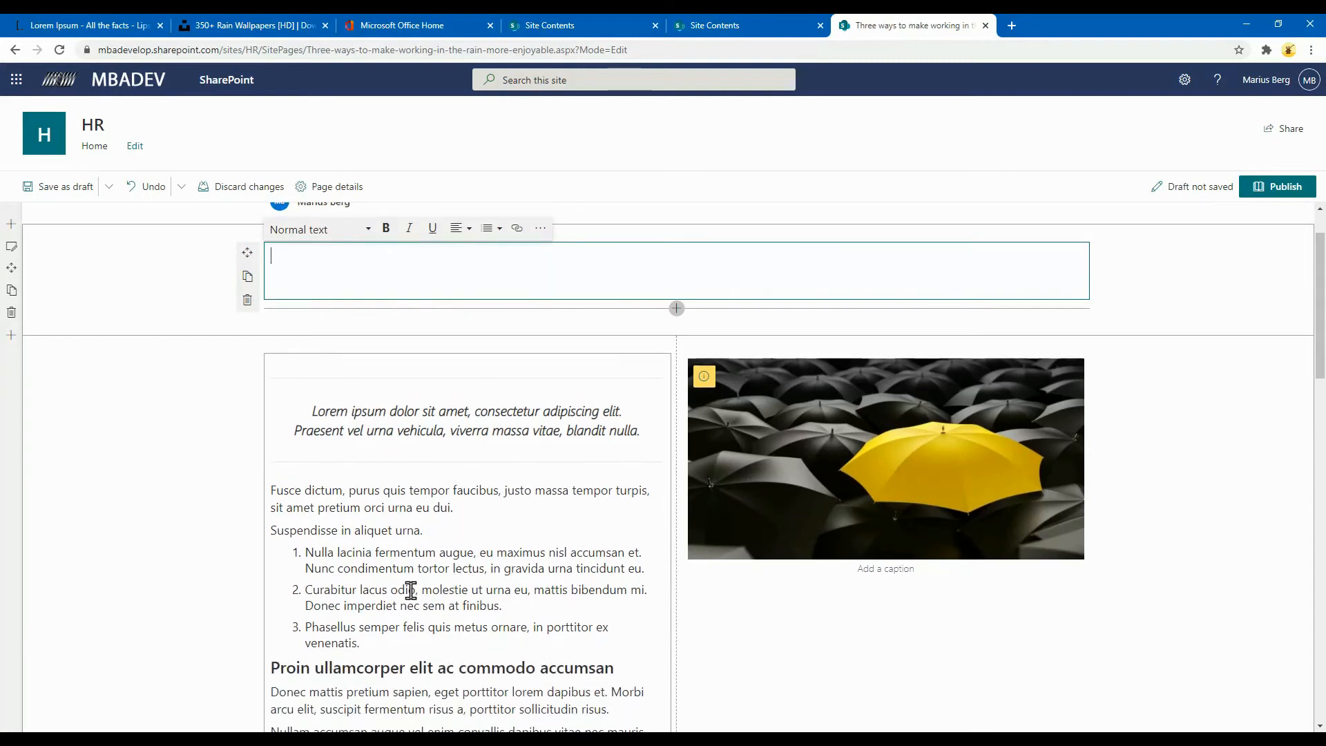
pyautogui.moveTo(388, 644); pyautogui.dragTo(344, 579)
pyautogui.click(384, 621)
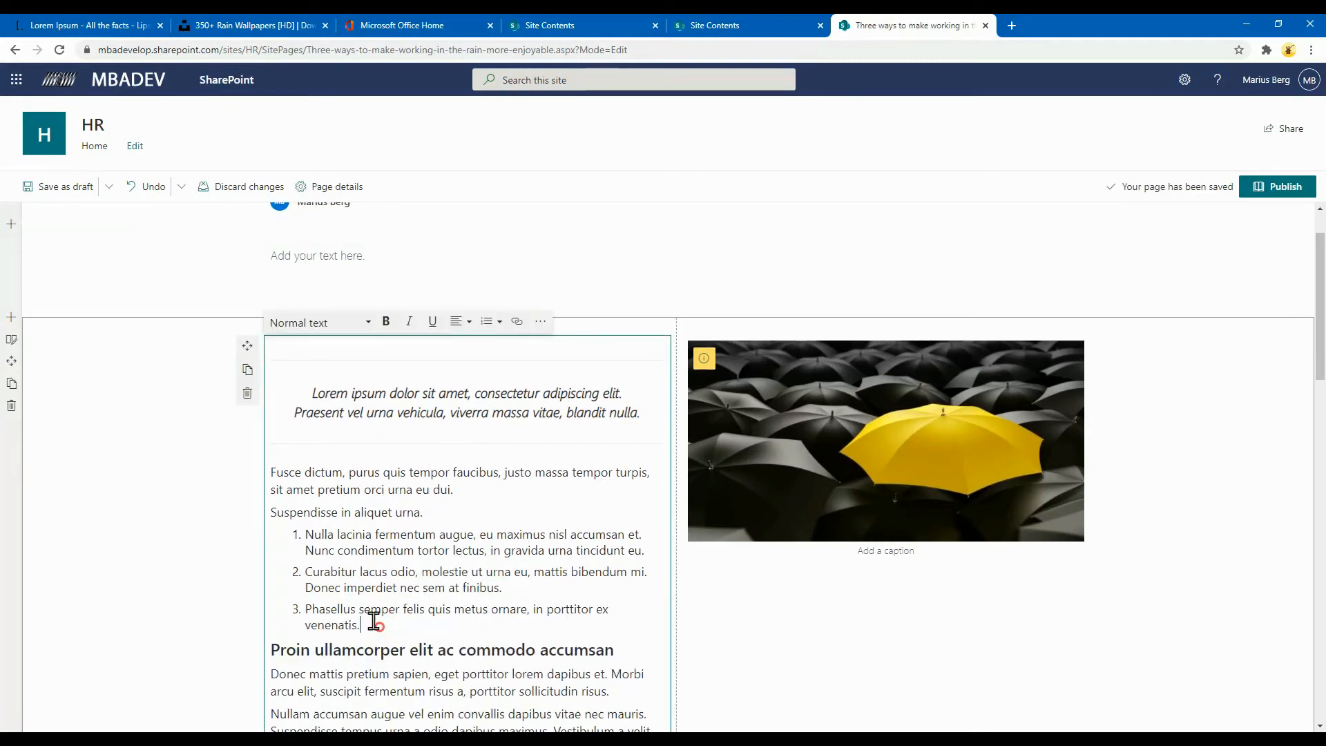
pyautogui.moveTo(374, 624); pyautogui.dragTo(255, 346)
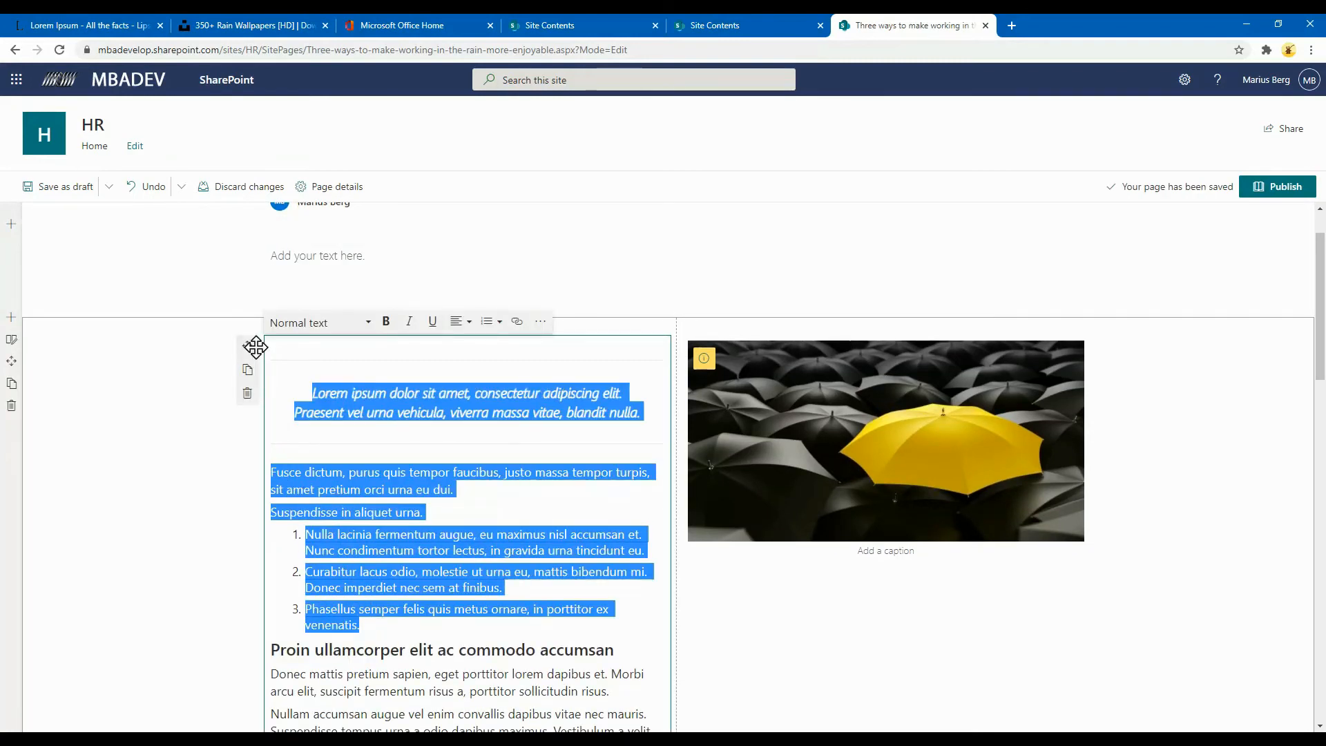
pyautogui.rightClick(373, 407)
pyautogui.click(404, 439)
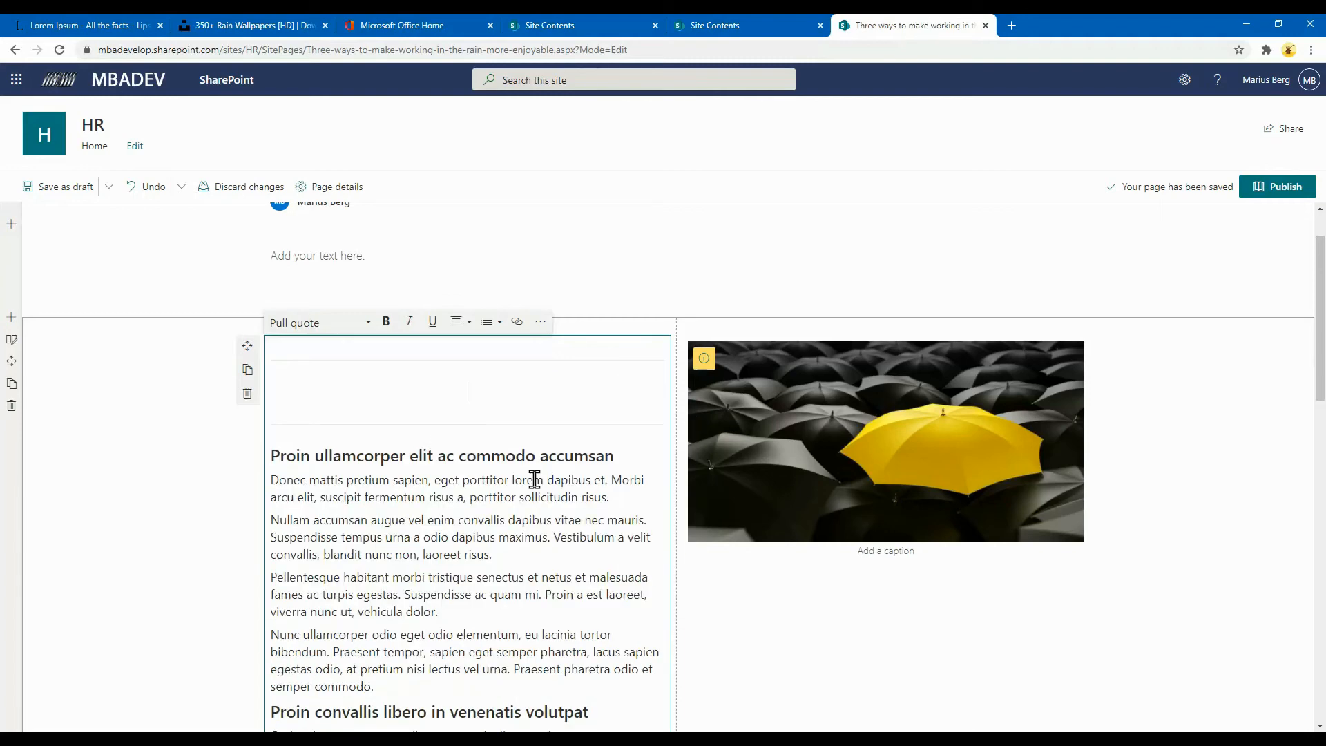
pyautogui.scroll(1, 308, 376)
pyautogui.click(320, 323)
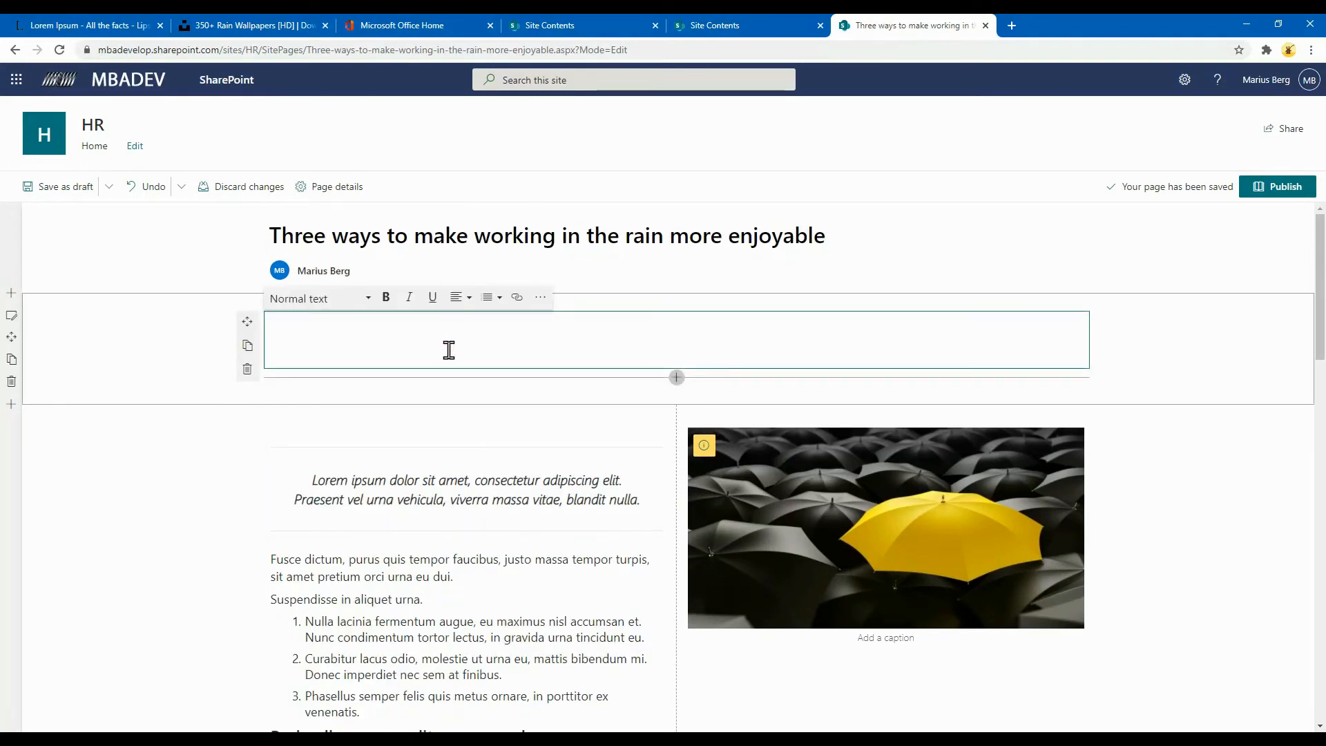
pyautogui.hotkey('ctrl', 'v')
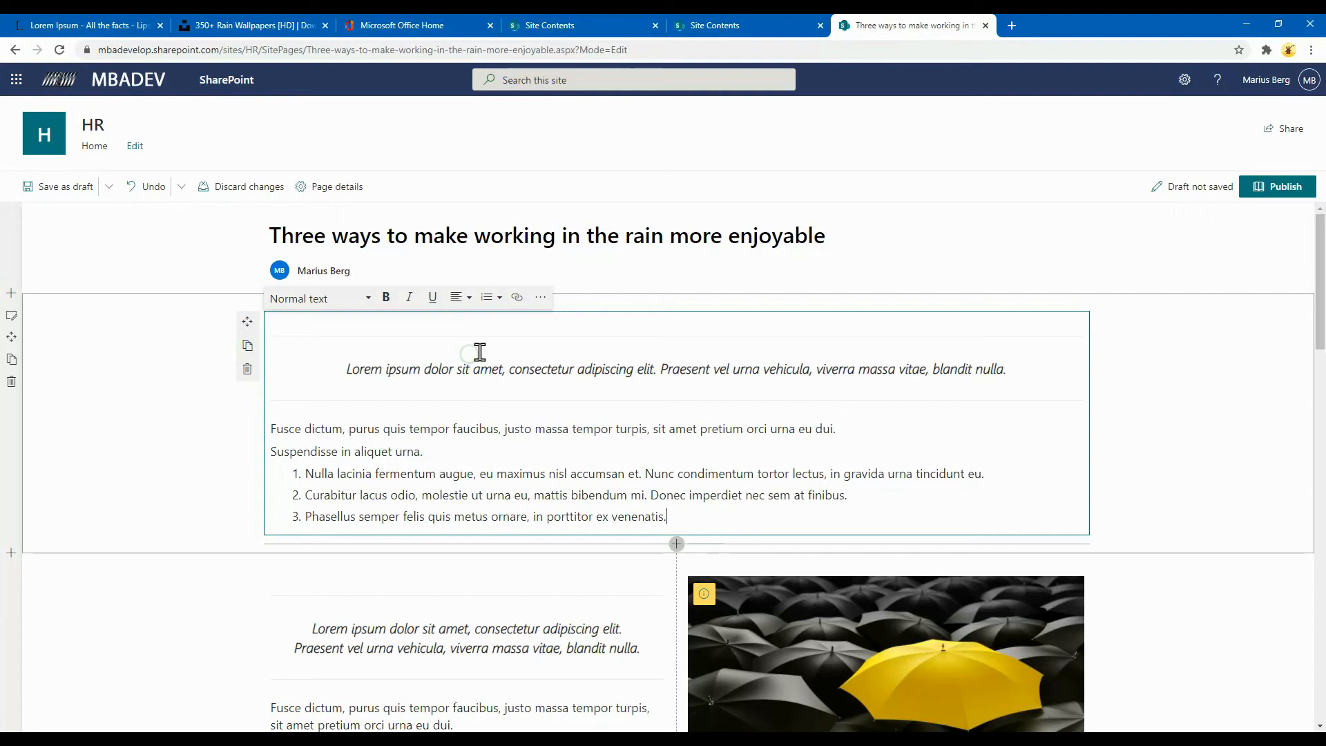
# Delete the duplicate introduction, from the pull quote through the numbered list, from the two-column section.
pyautogui.click(388, 643)
pyautogui.scroll(-3, 388, 642)
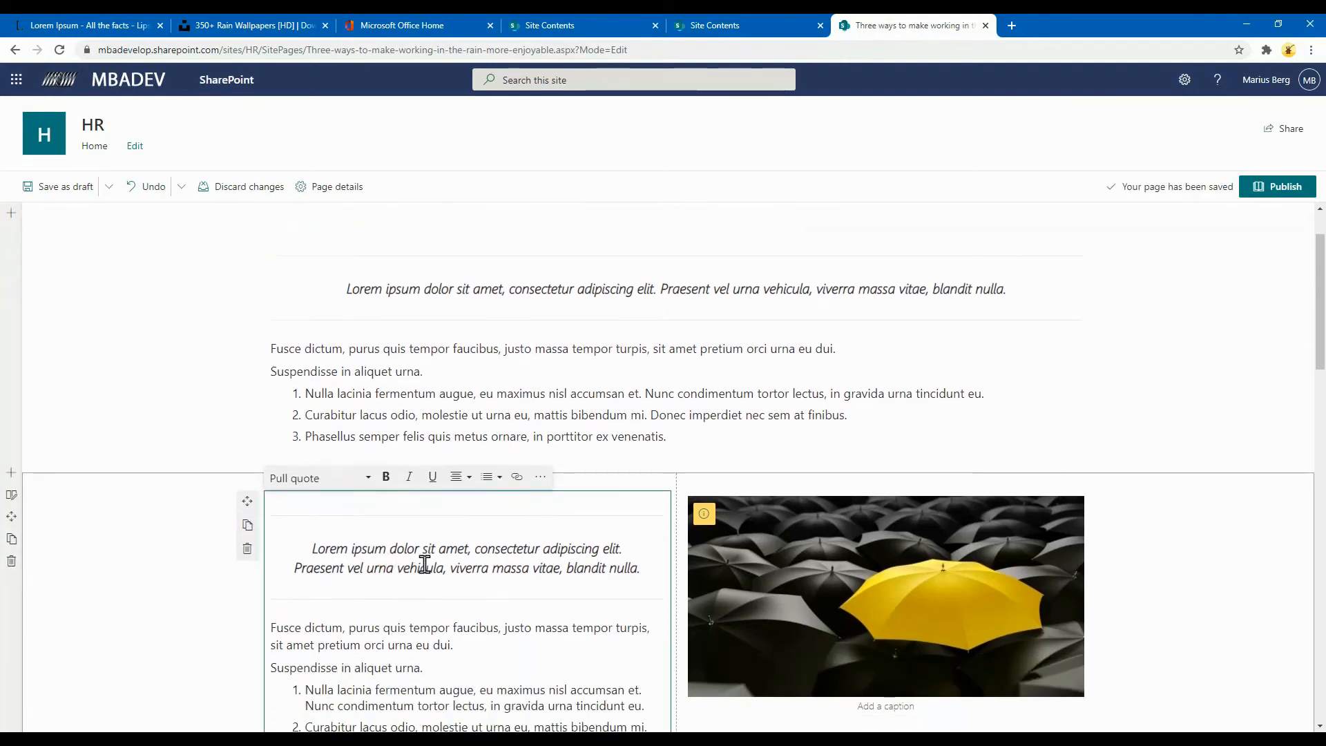
pyautogui.click(388, 653)
pyautogui.keyDown('shift'); pyautogui.click(255, 421); pyautogui.keyUp('shift')
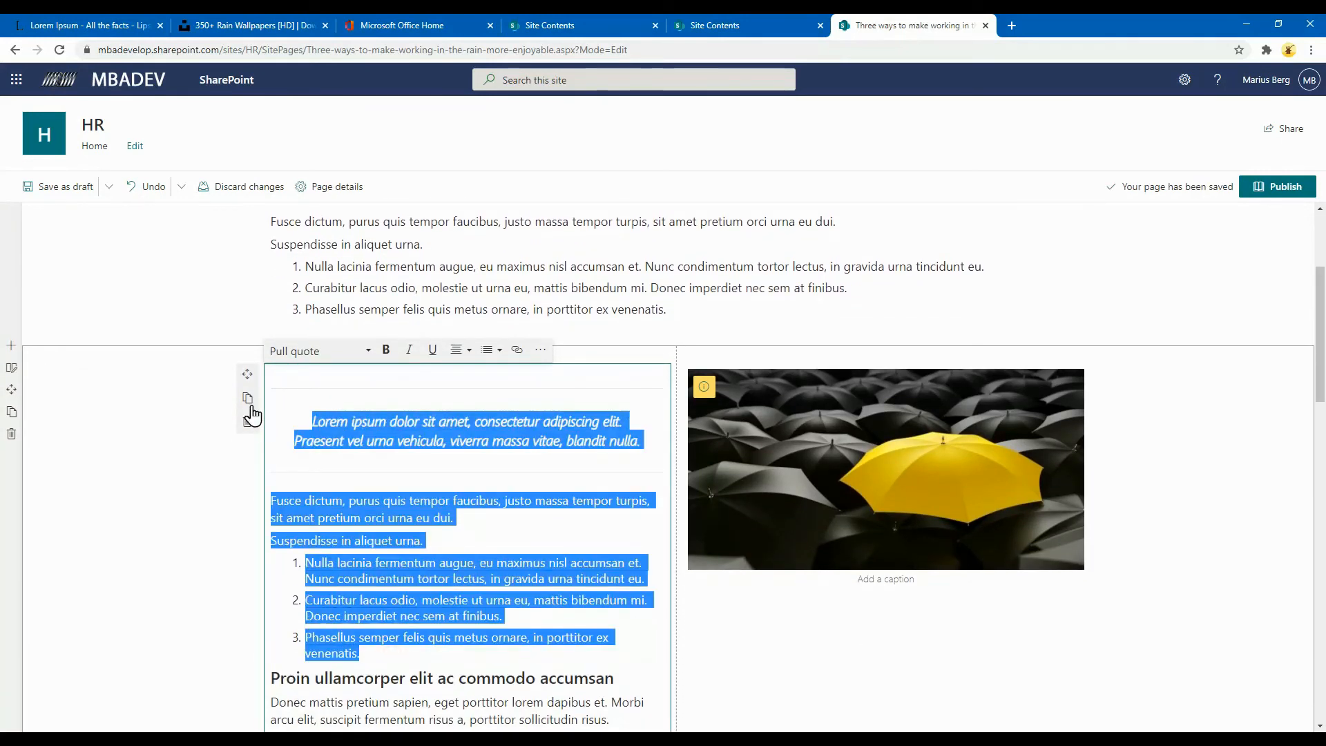
pyautogui.press('BackSpace')
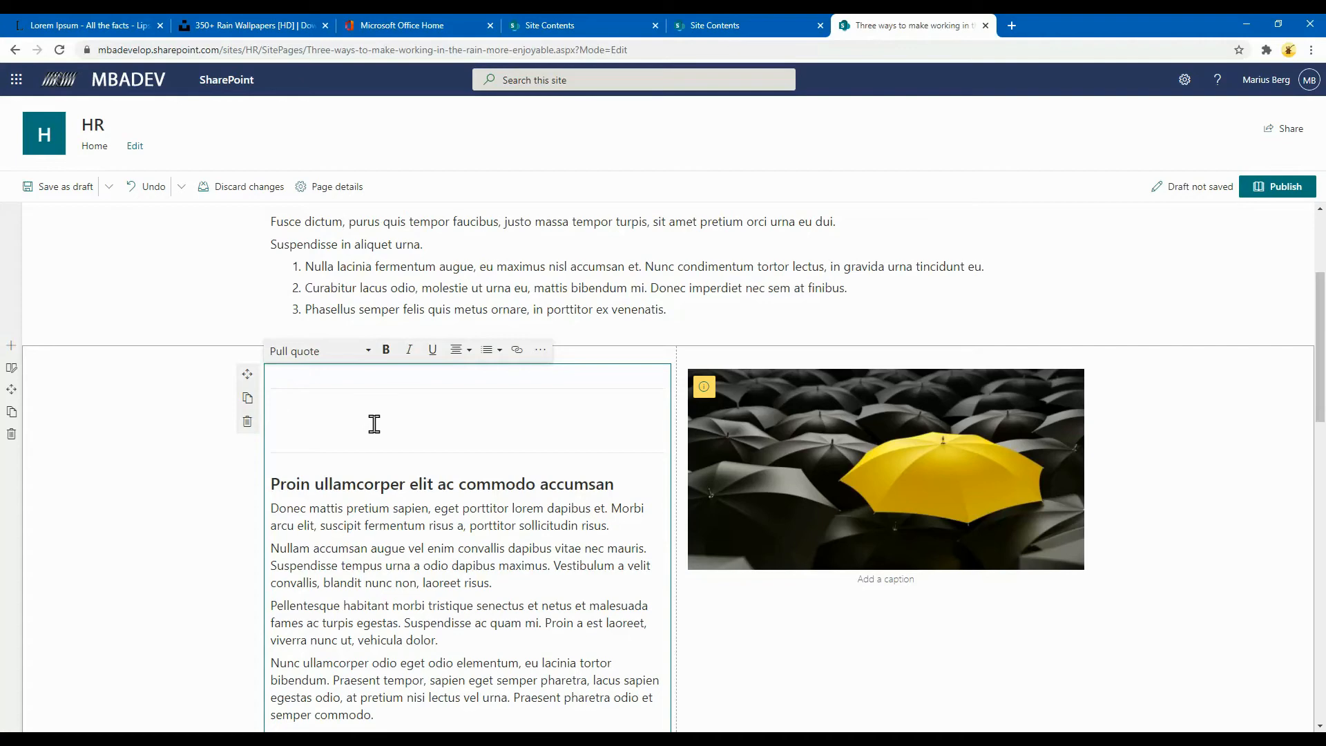
# Change the leftover empty pull quote to Normal text and remove the blank line above "Proin ullamcorper elit ac commodo accumsan".
pyautogui.click(317, 354)
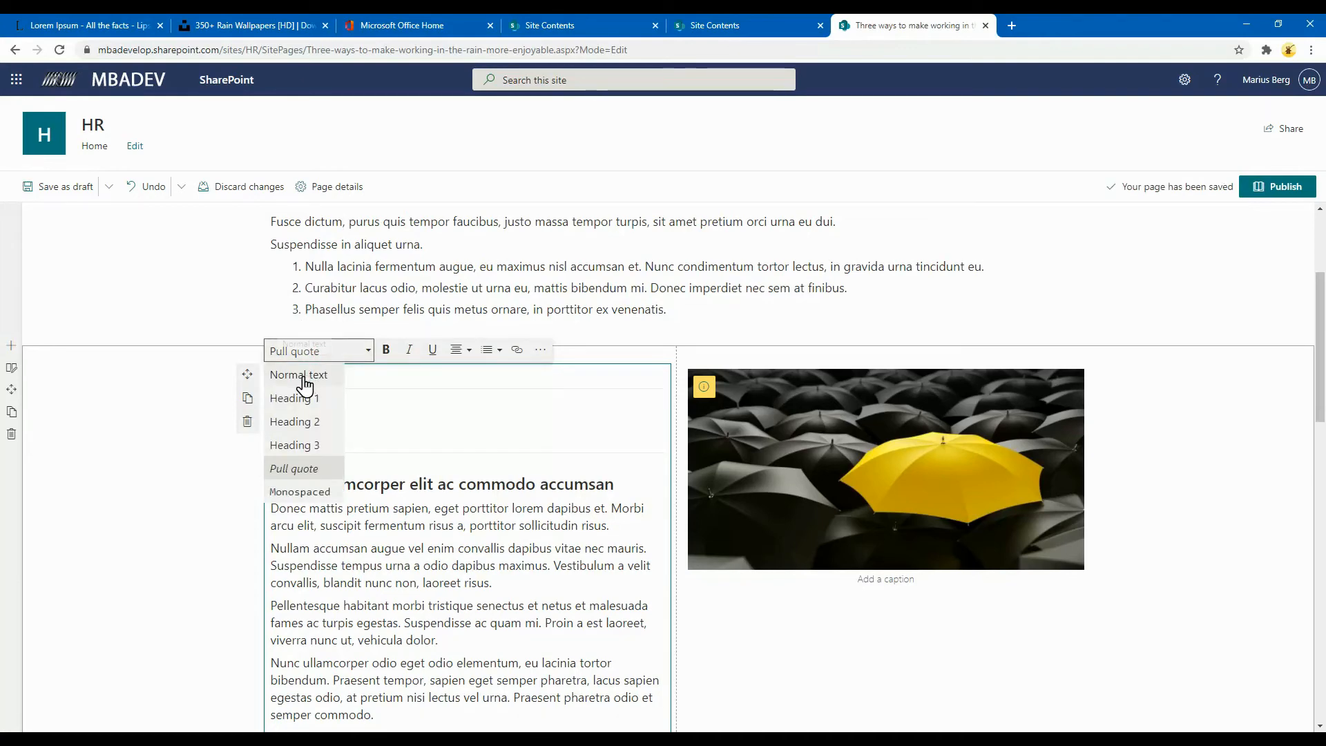
pyautogui.click(297, 374)
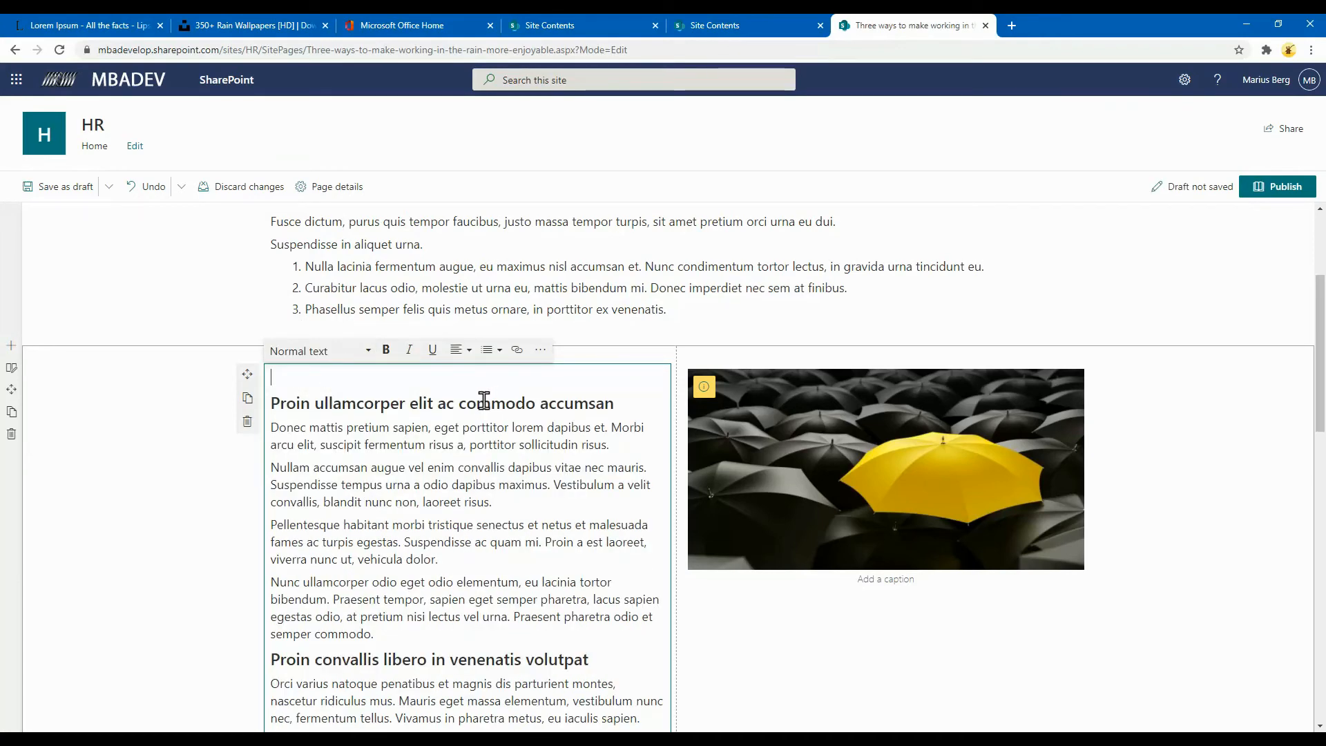
pyautogui.press('Delete')
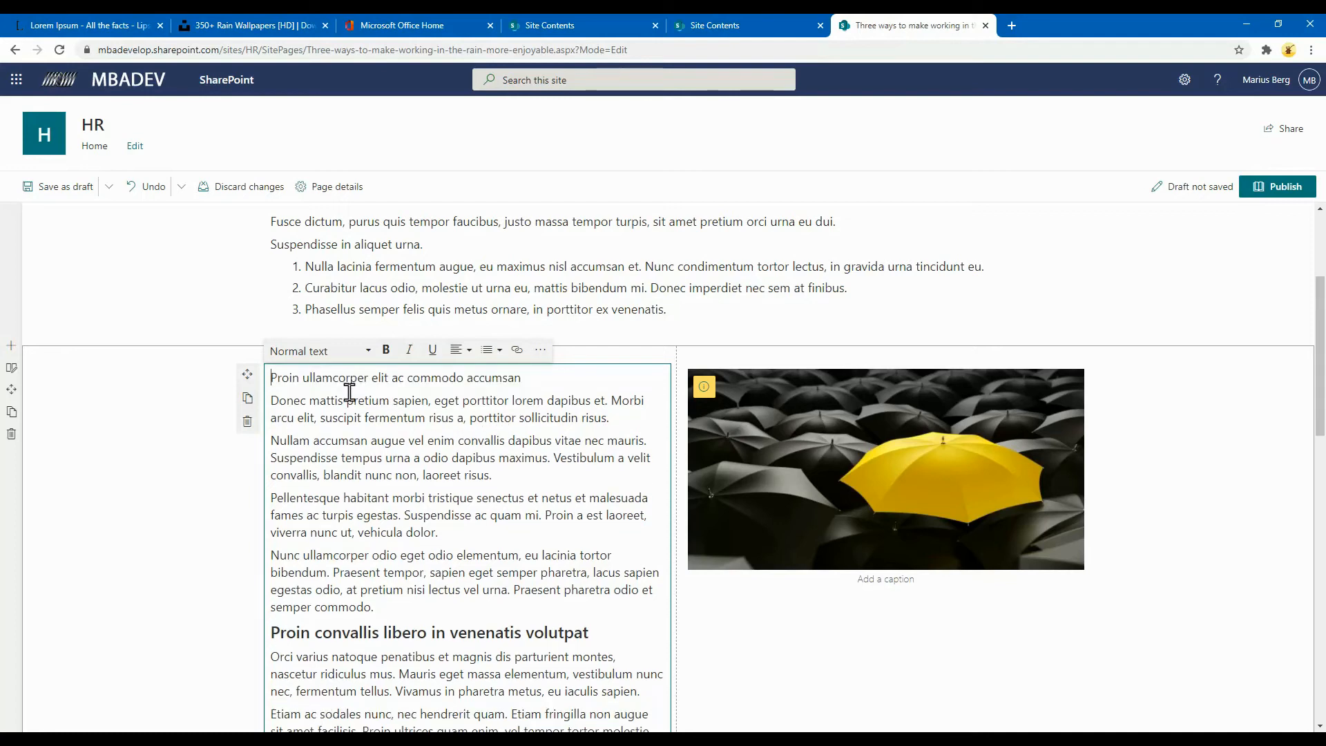
# Format the line "Proin ullamcorper elit ac commodo accumsan" as Heading 2 and leave the text web part.
pyautogui.click(322, 352)
pyautogui.click(298, 421)
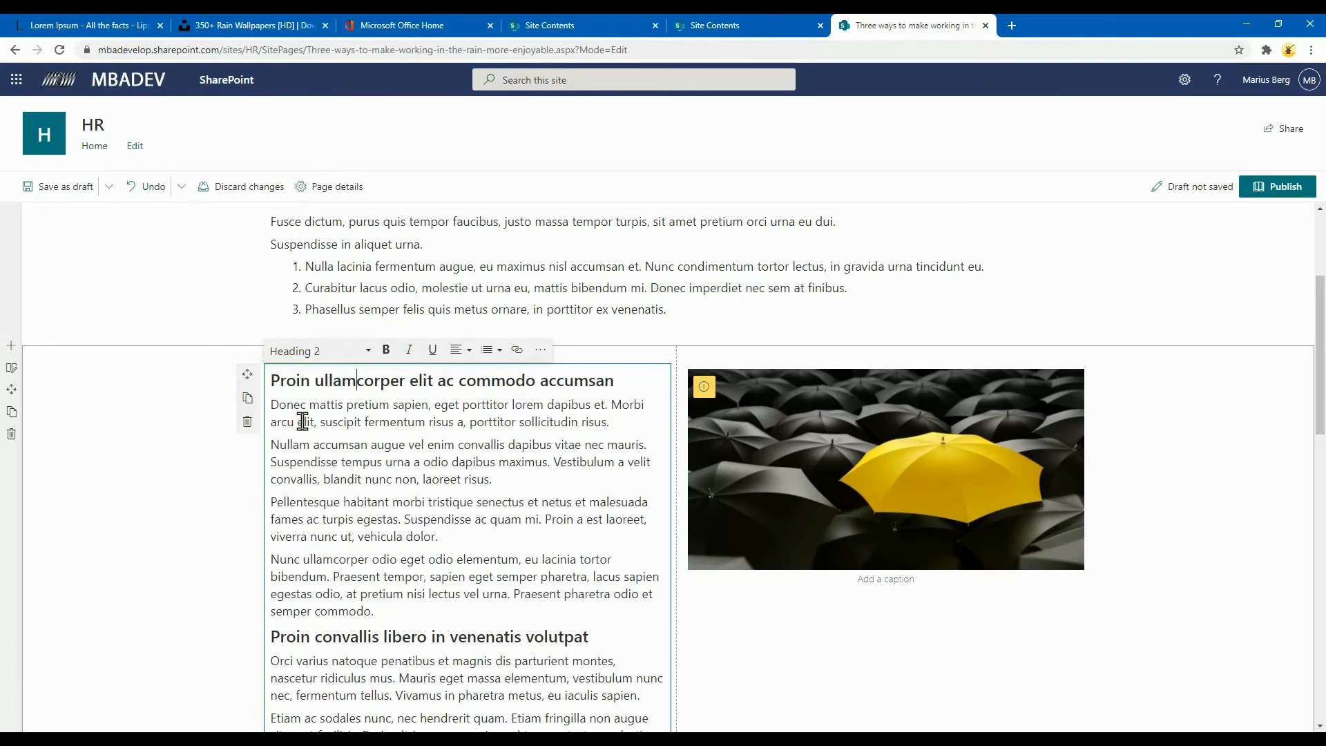
pyautogui.scroll(3, 520, 570)
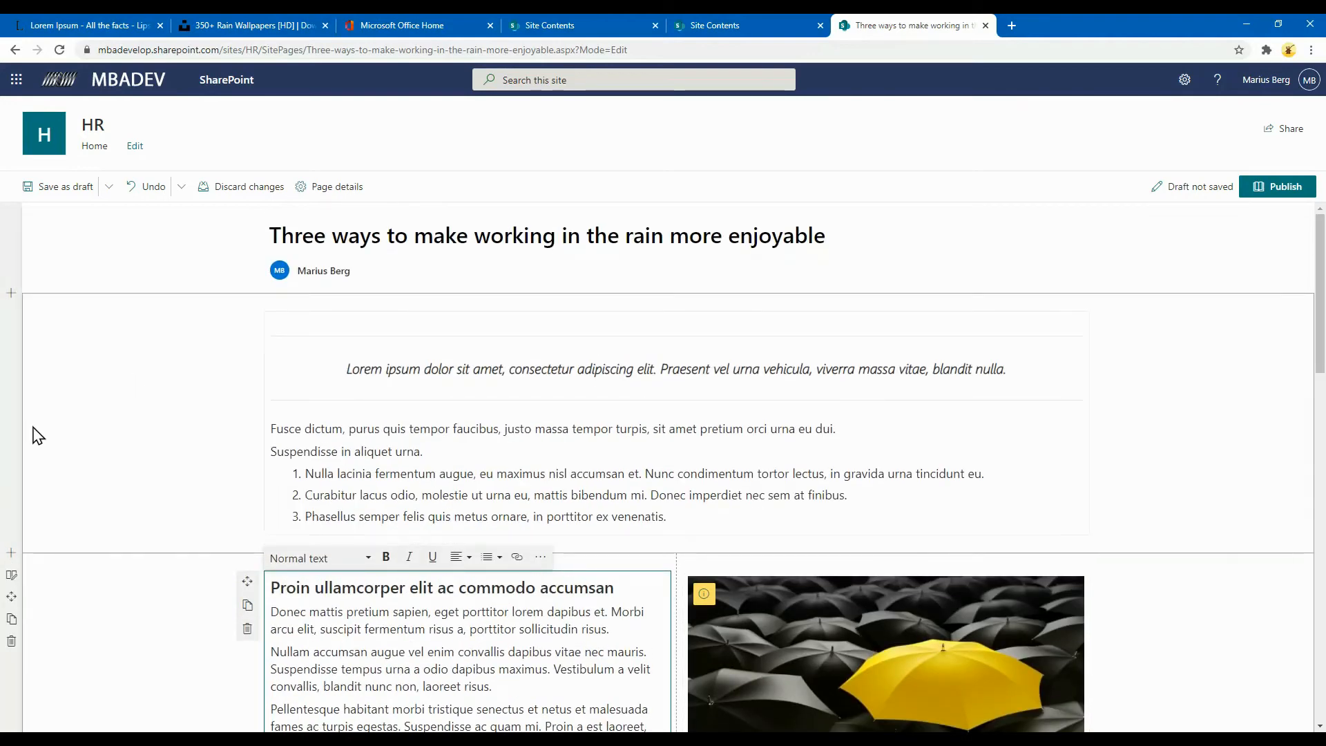
pyautogui.click(93, 653)
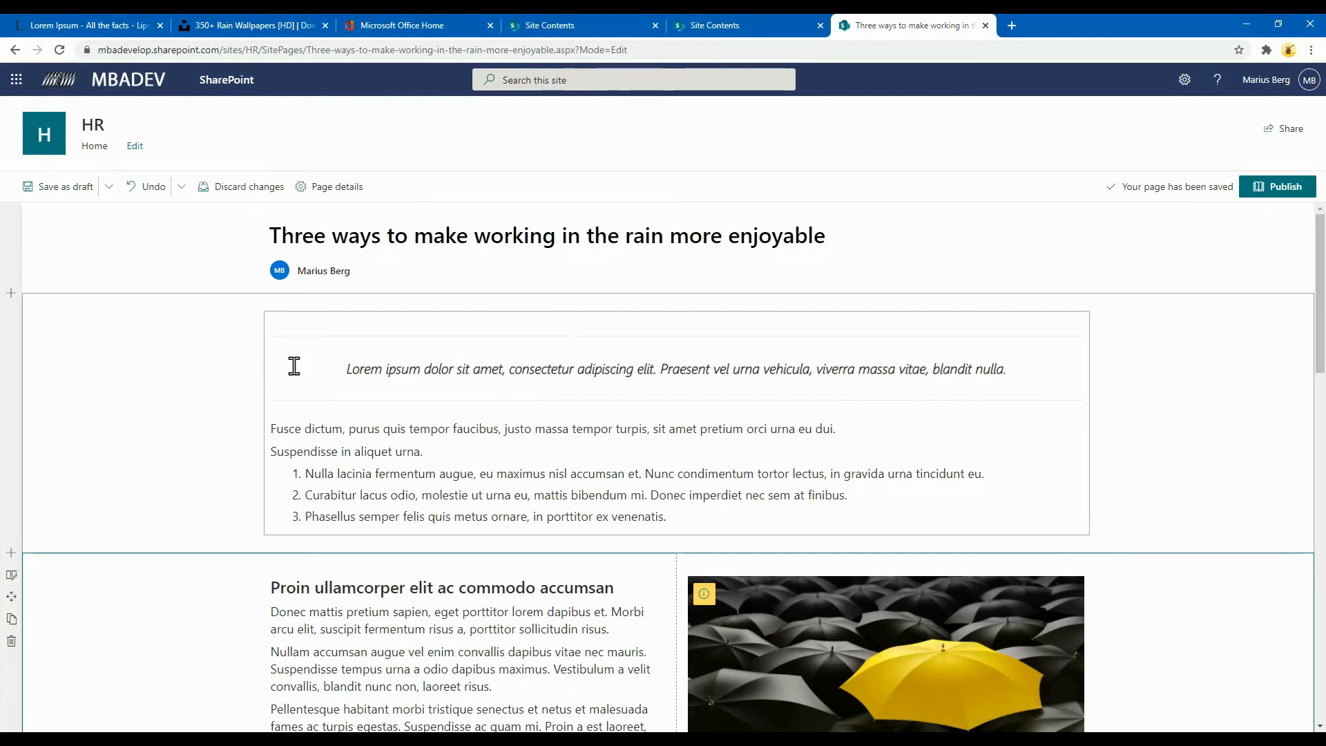
# Cut the "Aliquam vel sollicitudin libero" heading and all its paragraphs from the end of the two-column section's text.
pyautogui.scroll(-3, 1190, 576)
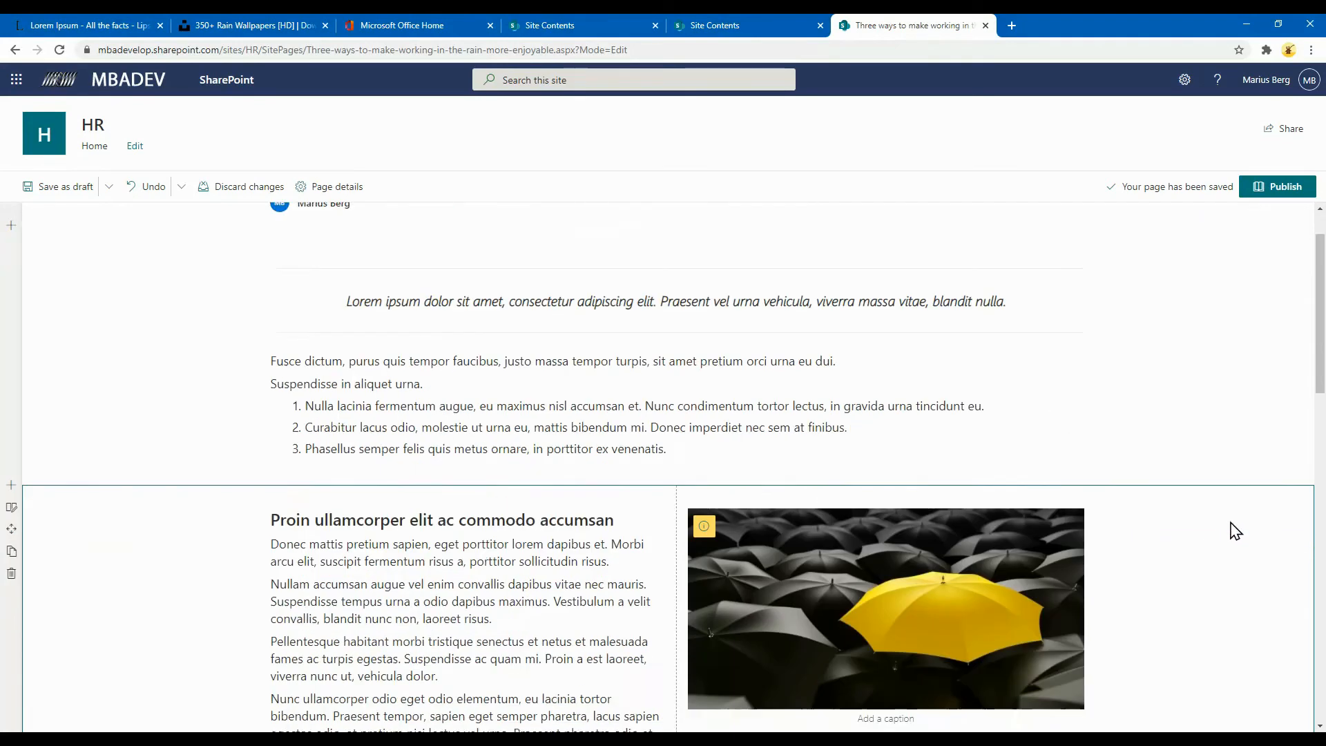
pyautogui.scroll(-2, 381, 374)
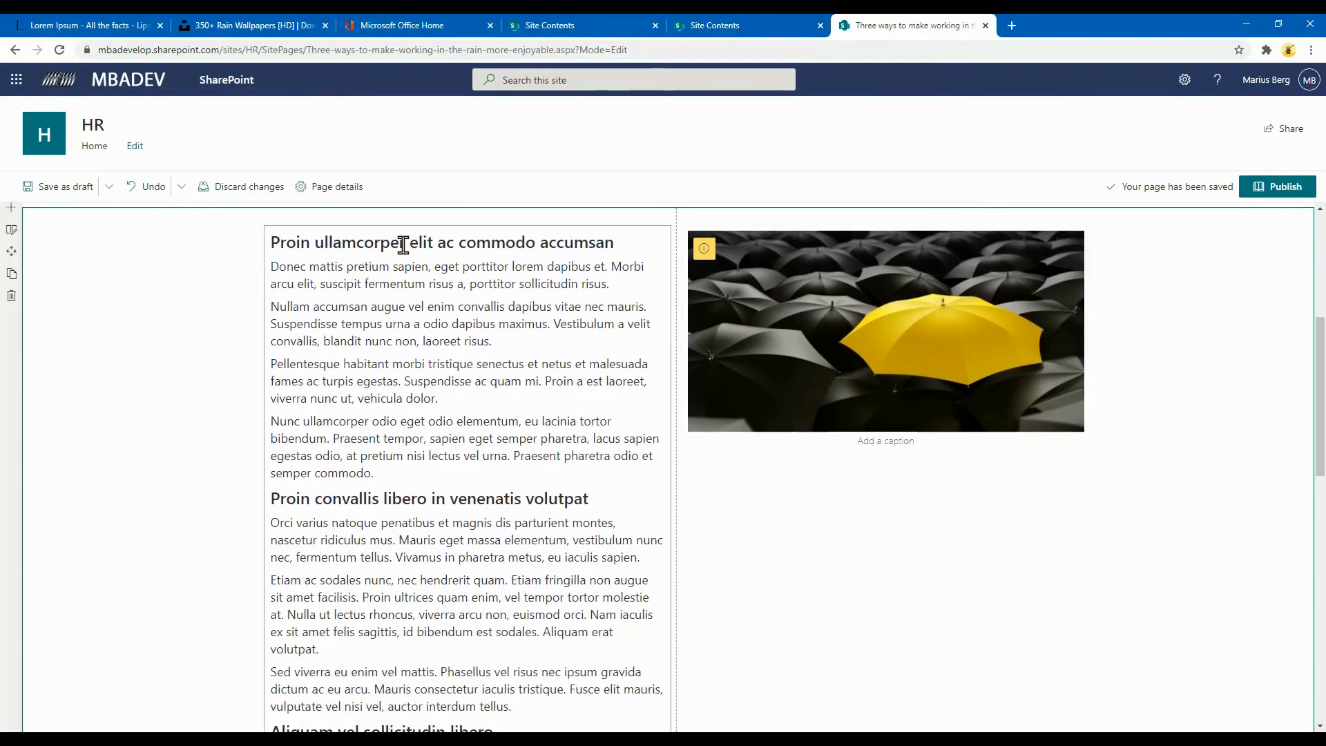
pyautogui.scroll(-2, 925, 556)
pyautogui.scroll(-5, 960, 545)
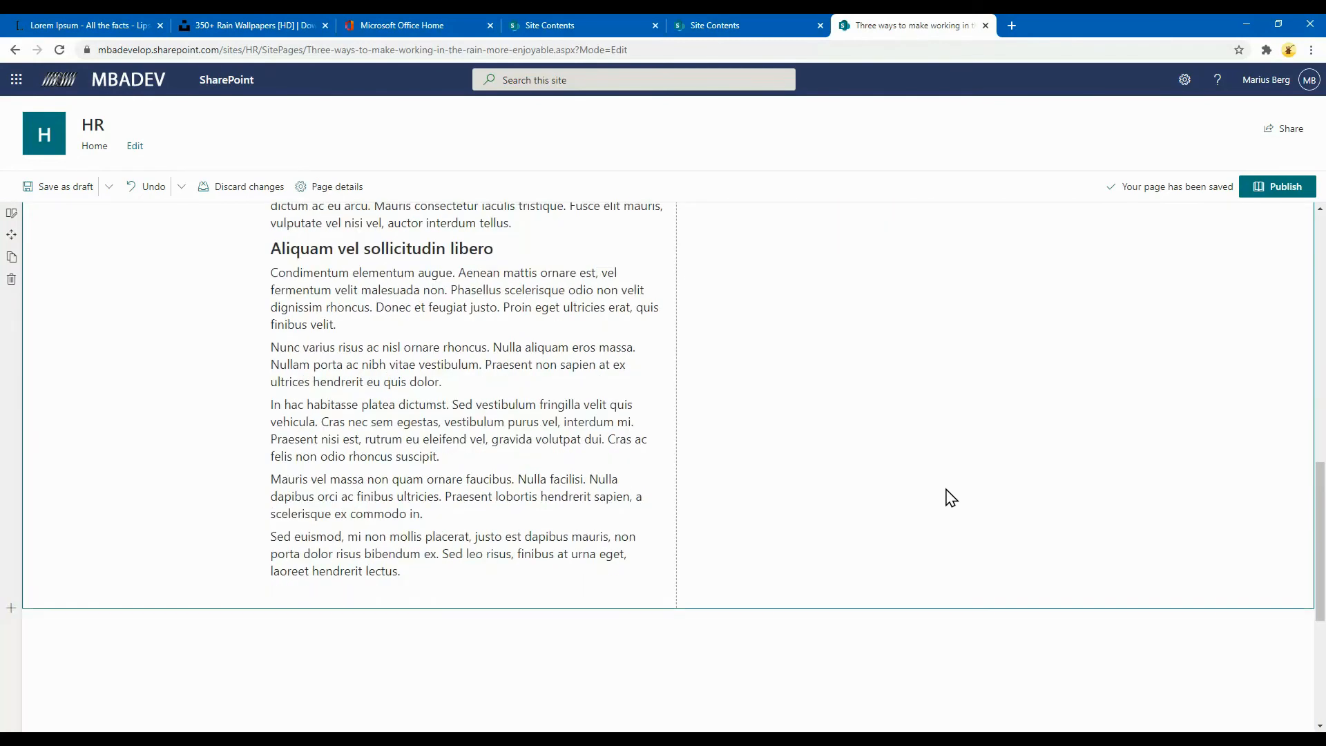
pyautogui.moveTo(429, 577); pyautogui.dragTo(250, 257)
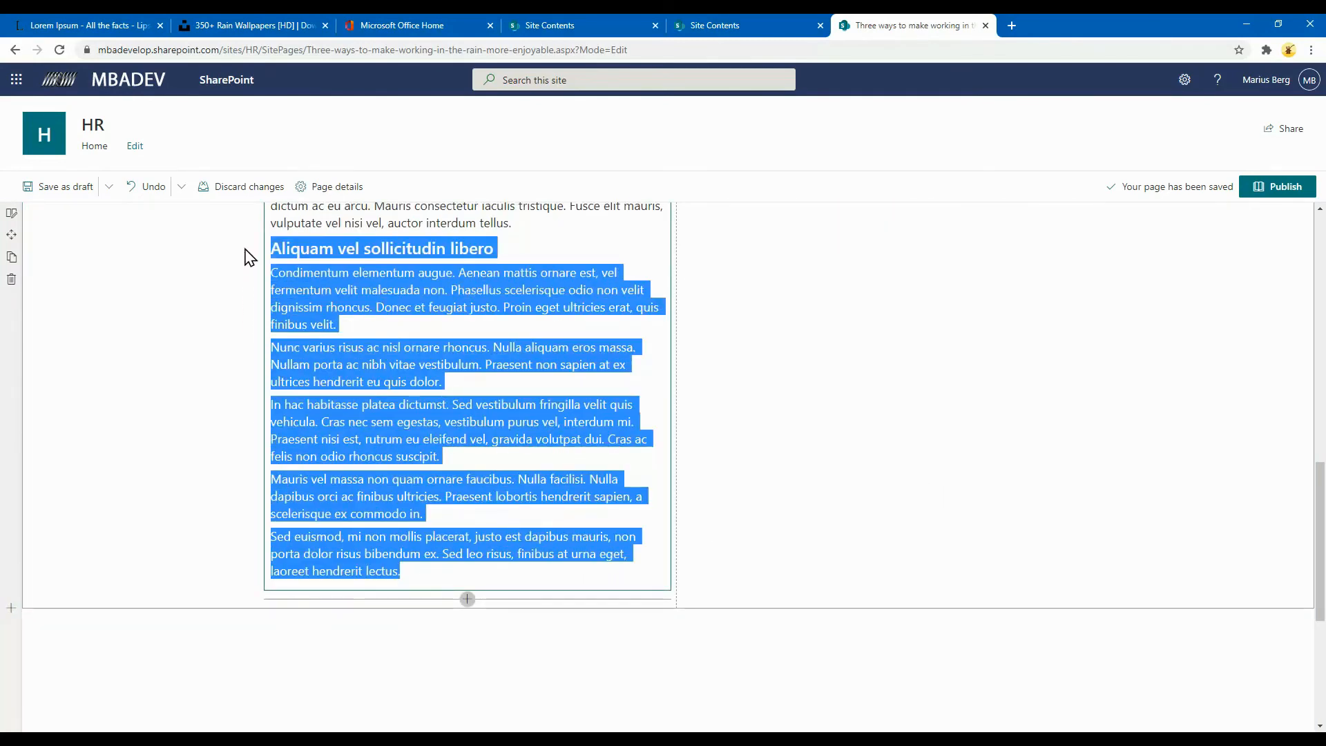
pyautogui.rightClick(331, 257)
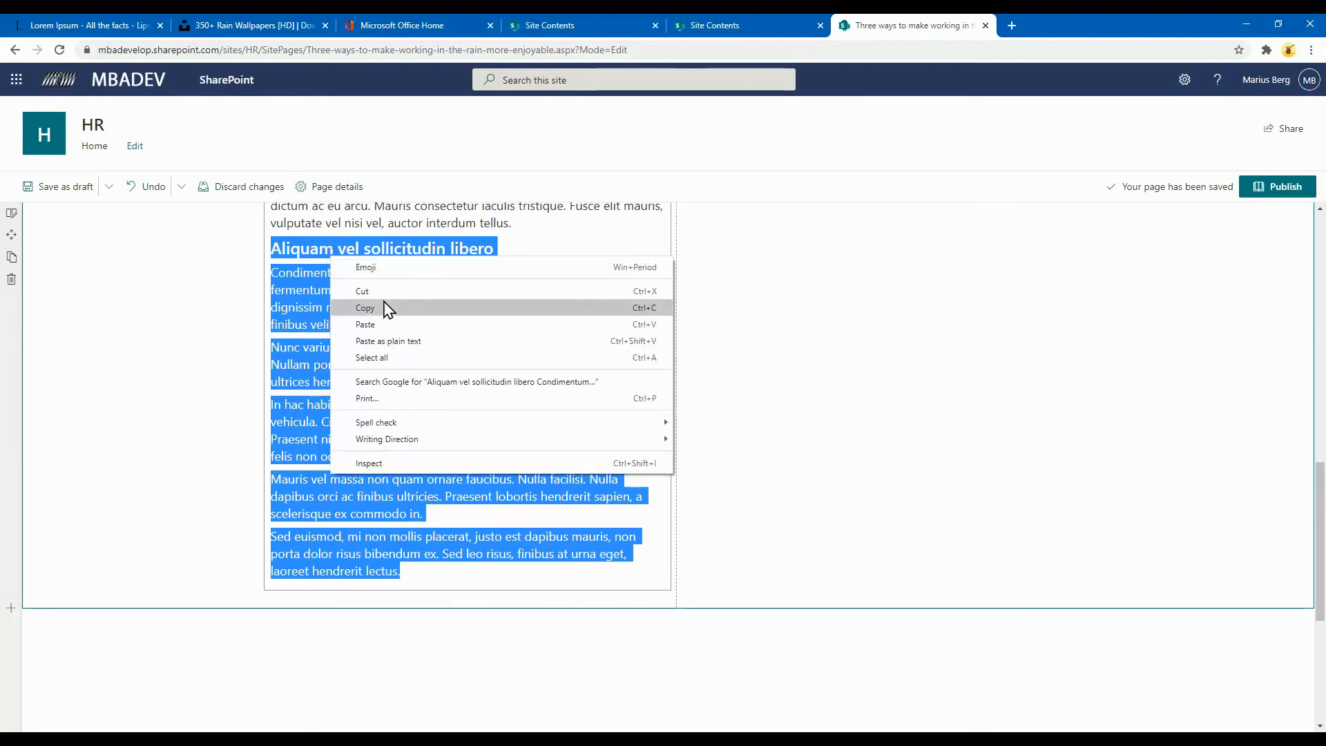
pyautogui.click(380, 292)
# Add a second two-column section below the existing one and check its layout options.
pyautogui.scroll(2, 548, 346)
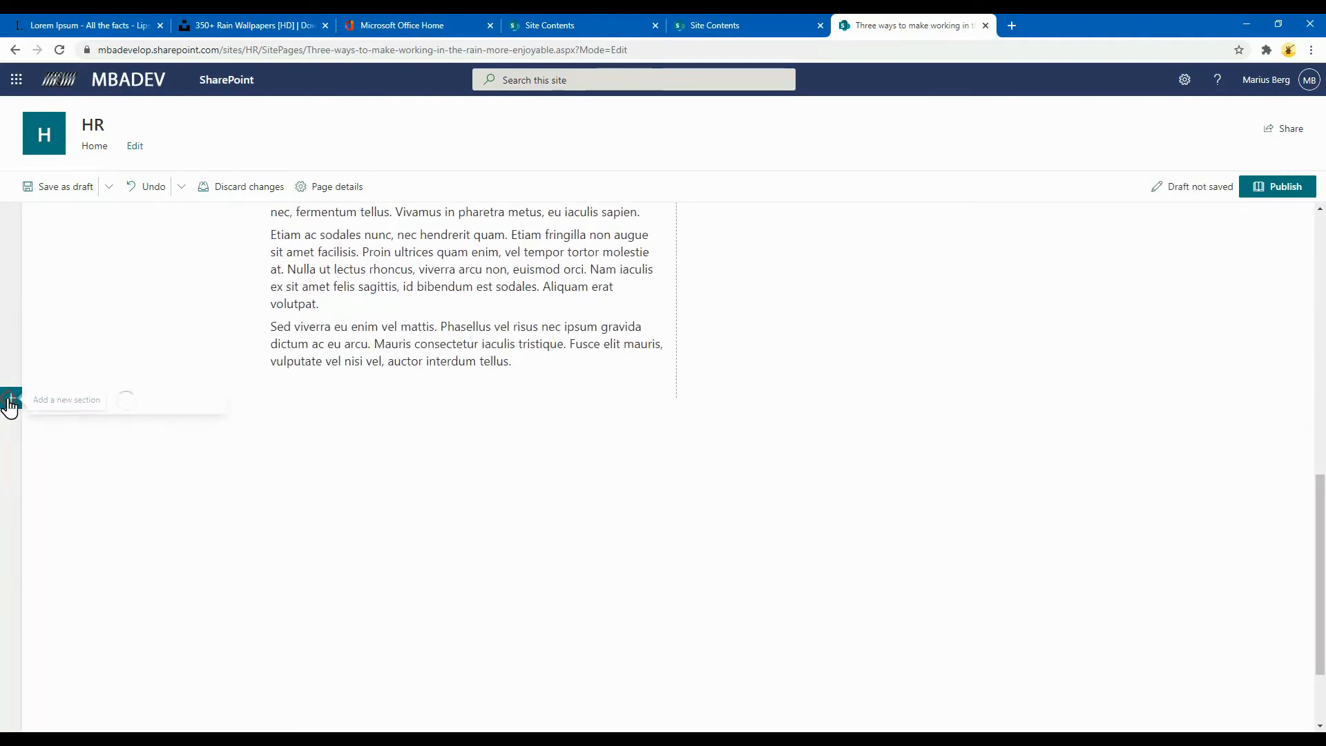
pyautogui.click(11, 406)
pyautogui.click(131, 446)
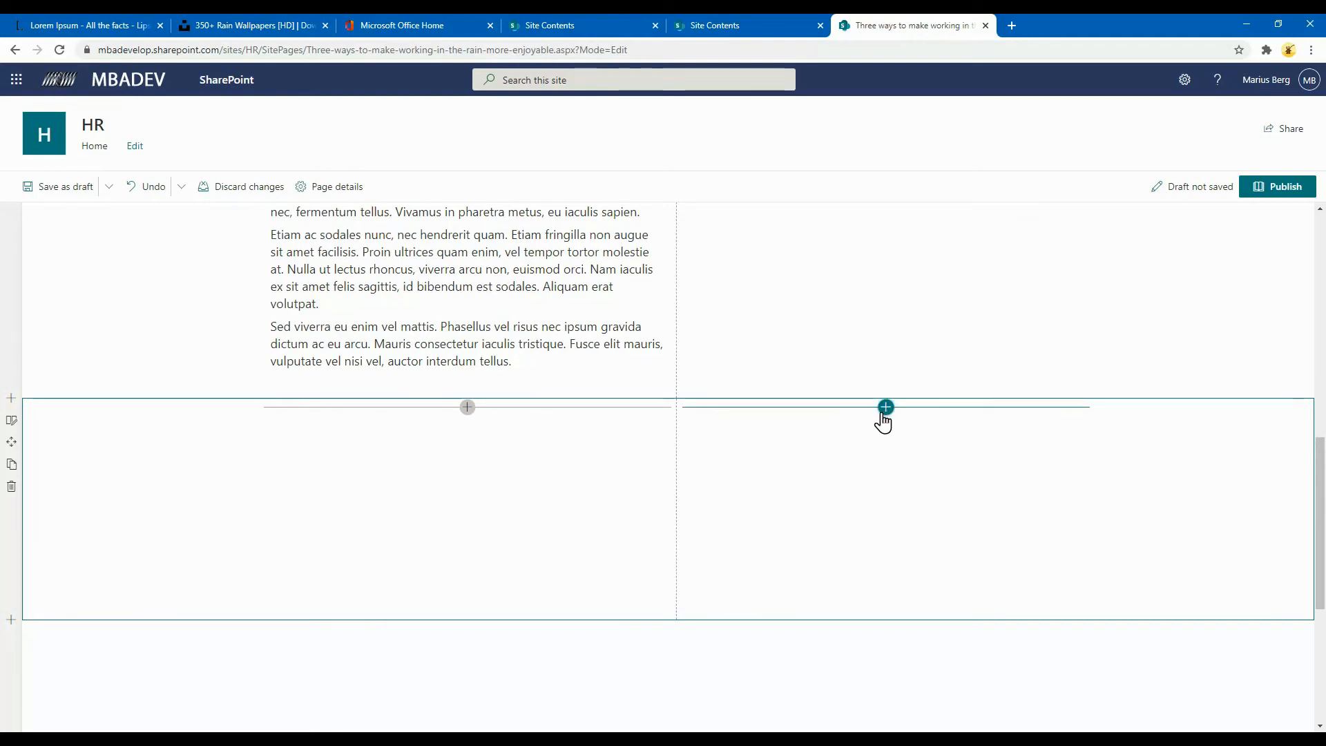
pyautogui.click(11, 420)
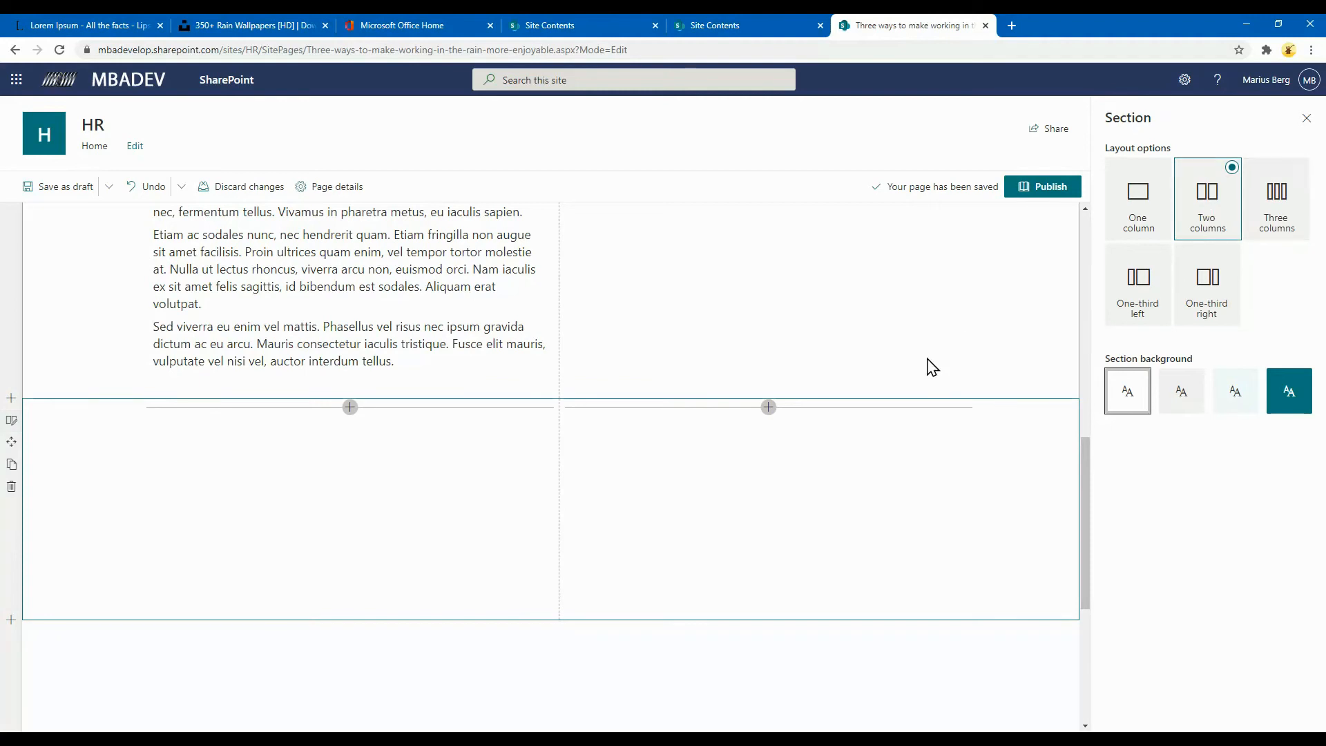
pyautogui.click(1307, 120)
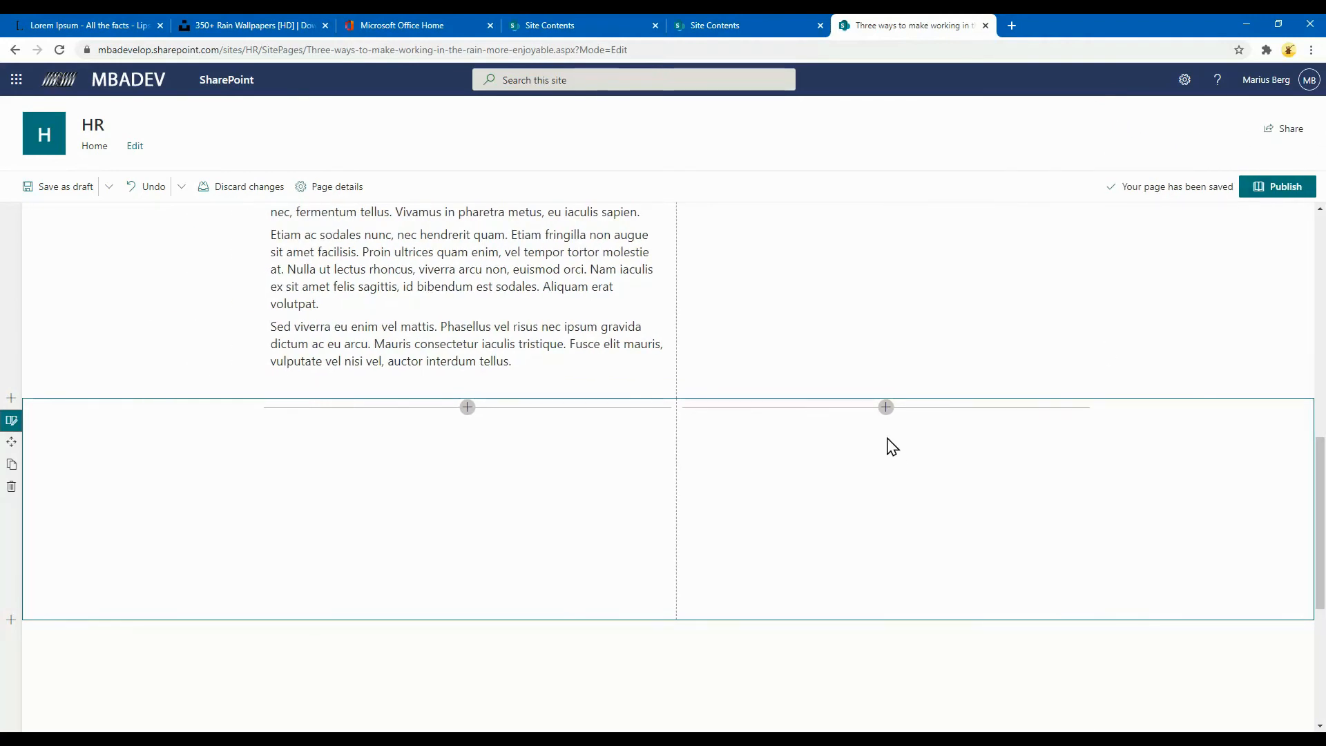
# Add a Text web part to column two of the new section and paste the cut "Aliquam vel sollicitudin libero" text into it.
pyautogui.click(886, 406)
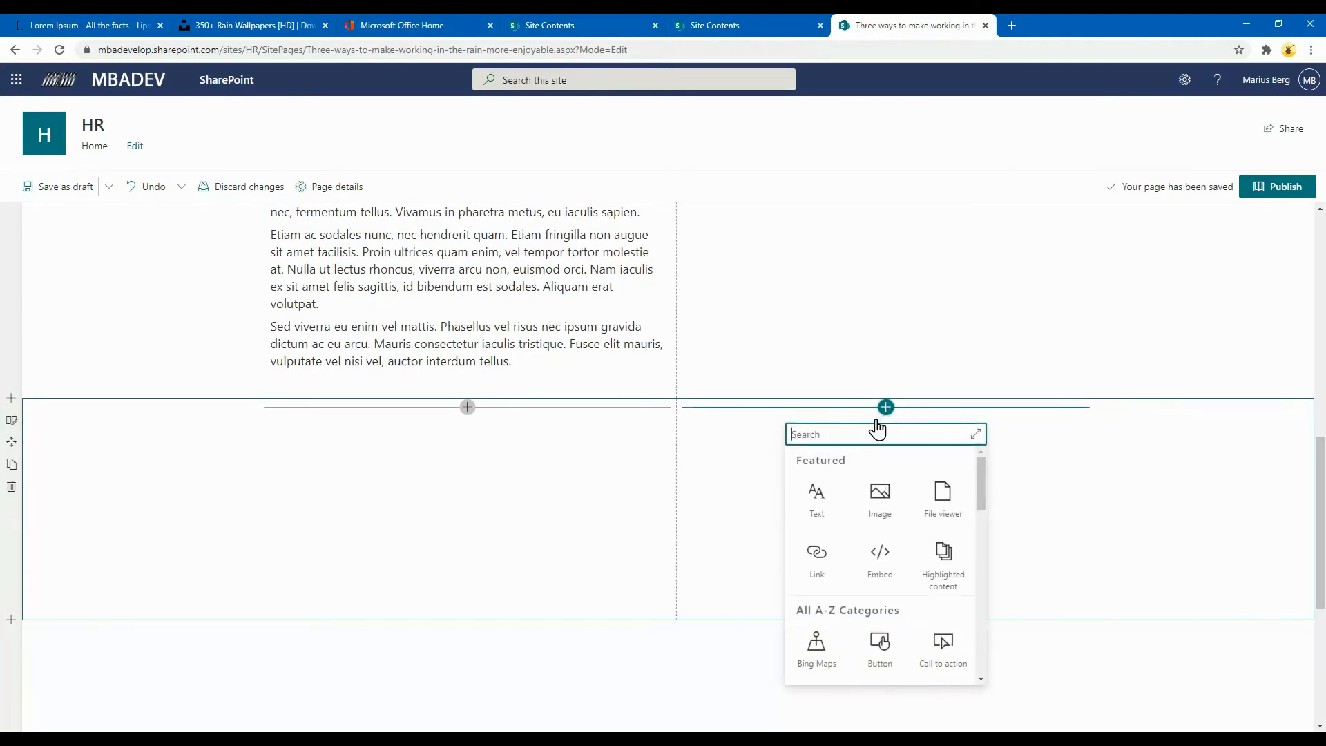
pyautogui.click(818, 518)
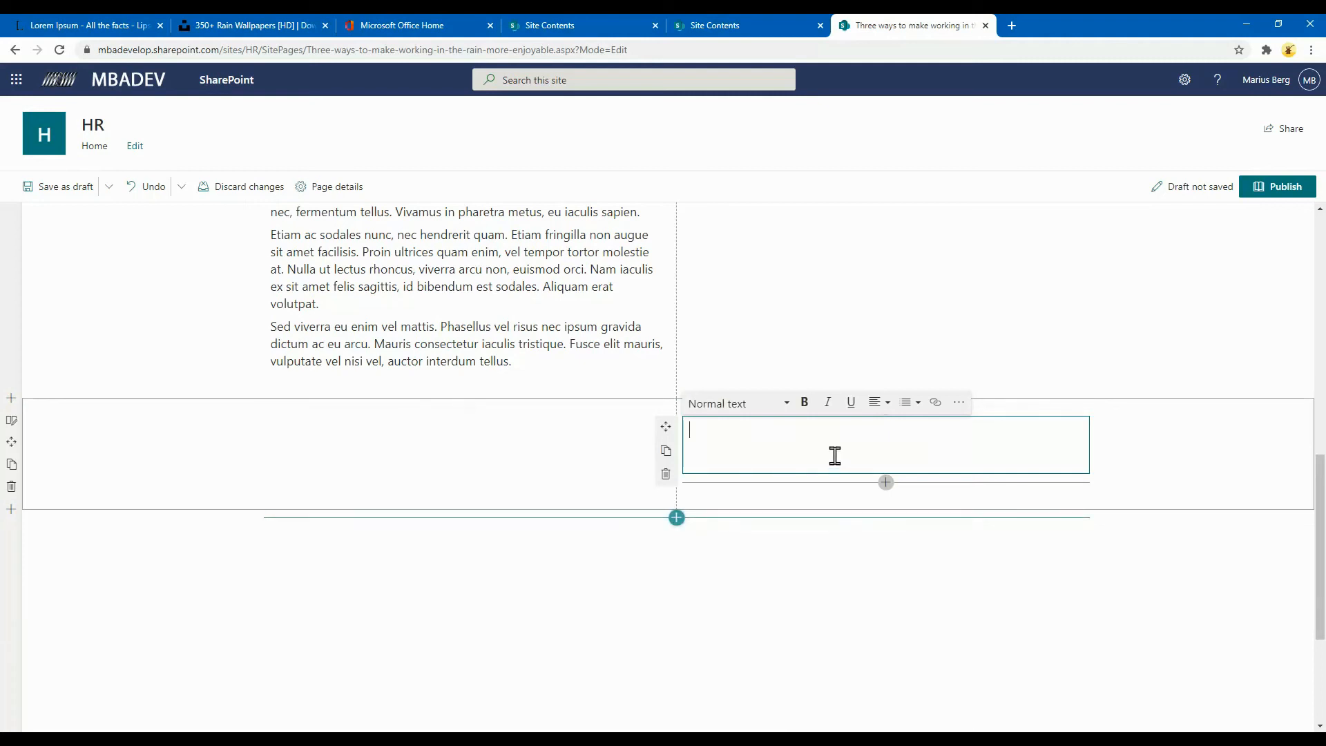
pyautogui.rightClick(715, 435)
pyautogui.click(760, 540)
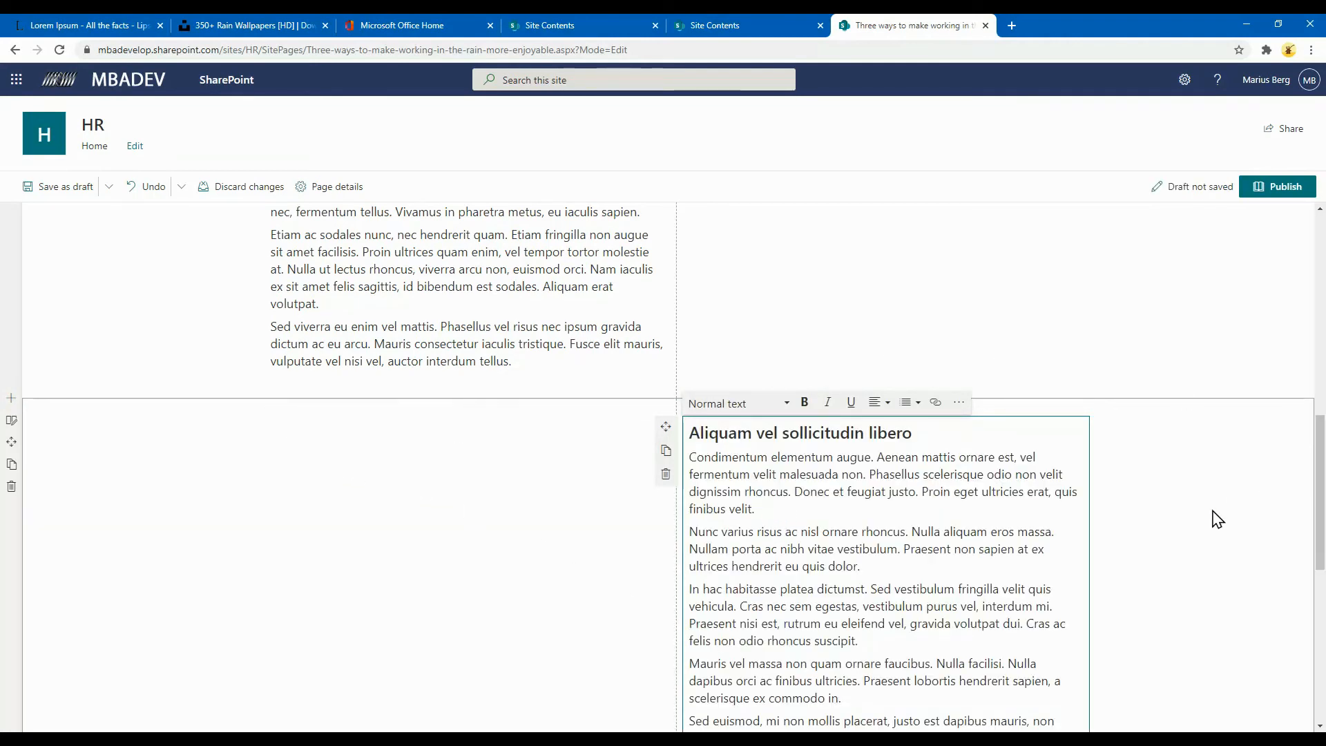
pyautogui.click(1212, 511)
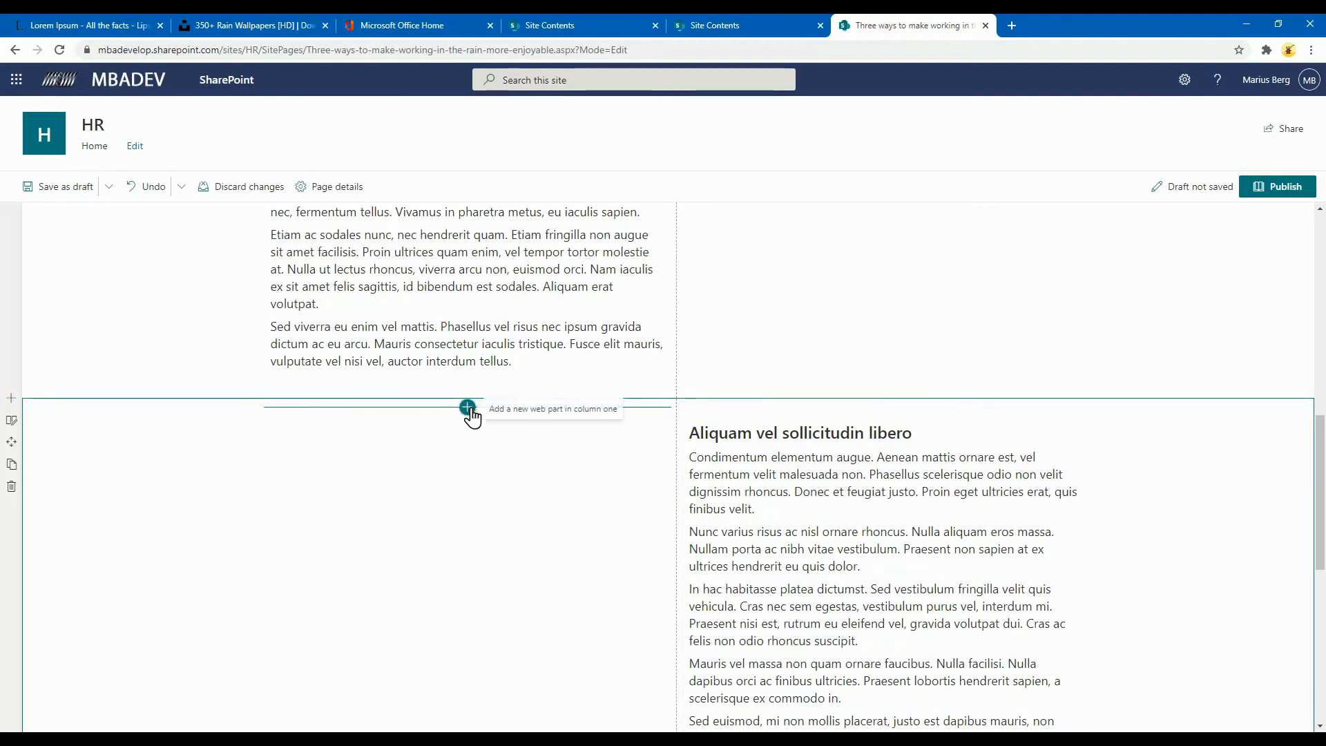
# Add an Image web part to column one of the new section, using the misty forest stock image found with "rain".
pyautogui.click(468, 407)
pyautogui.click(462, 500)
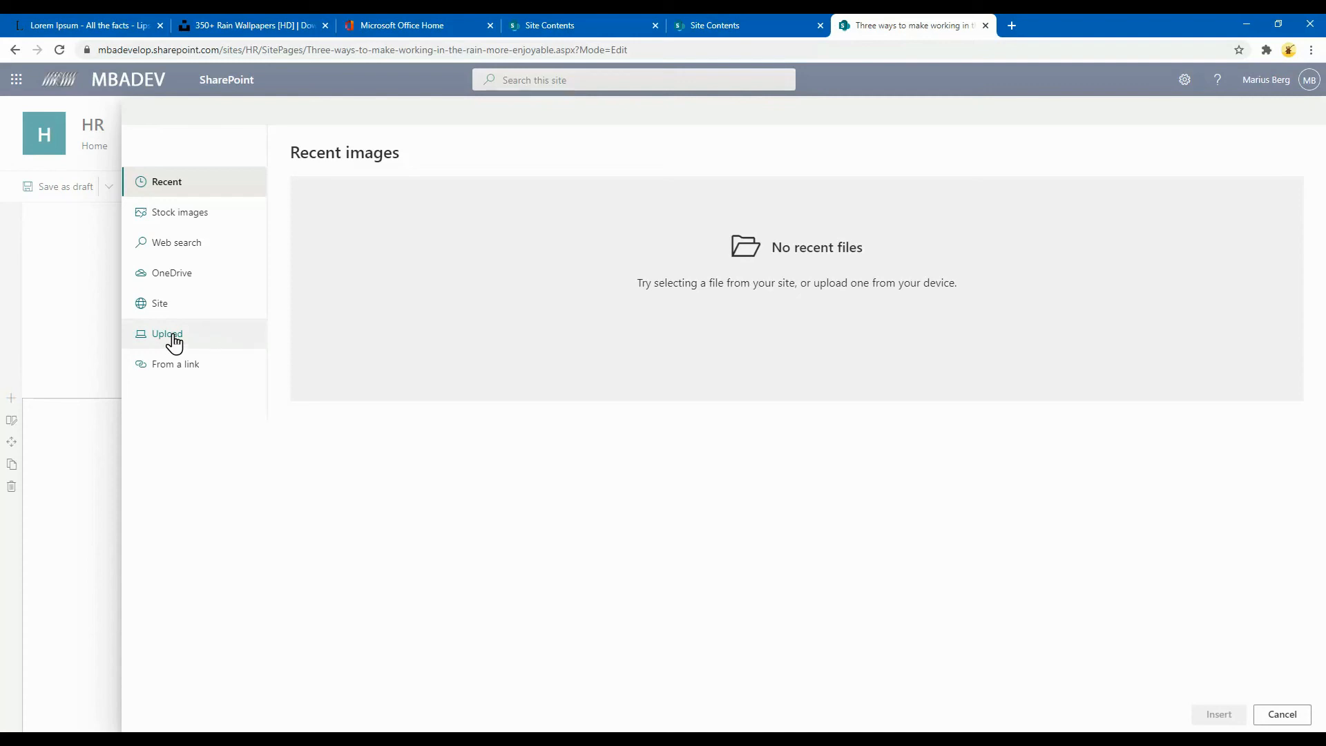
pyautogui.click(192, 216)
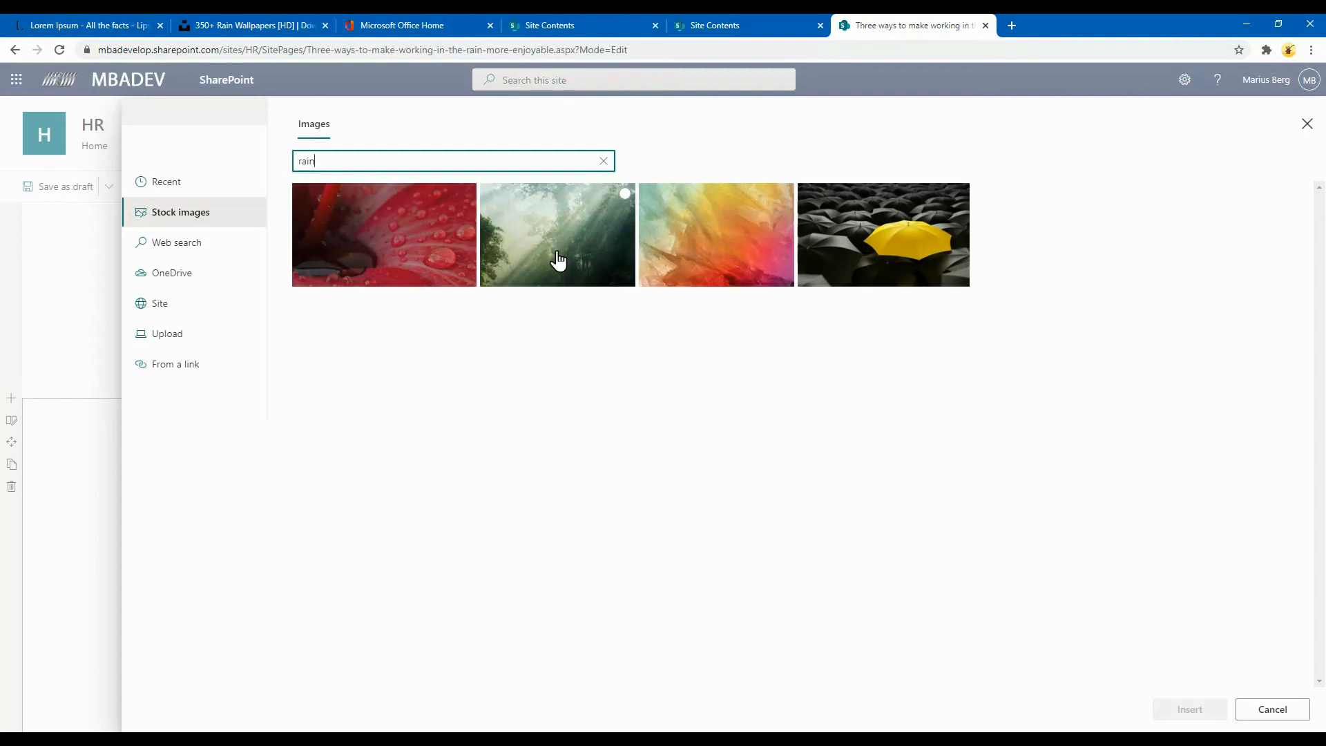
pyautogui.click(580, 238)
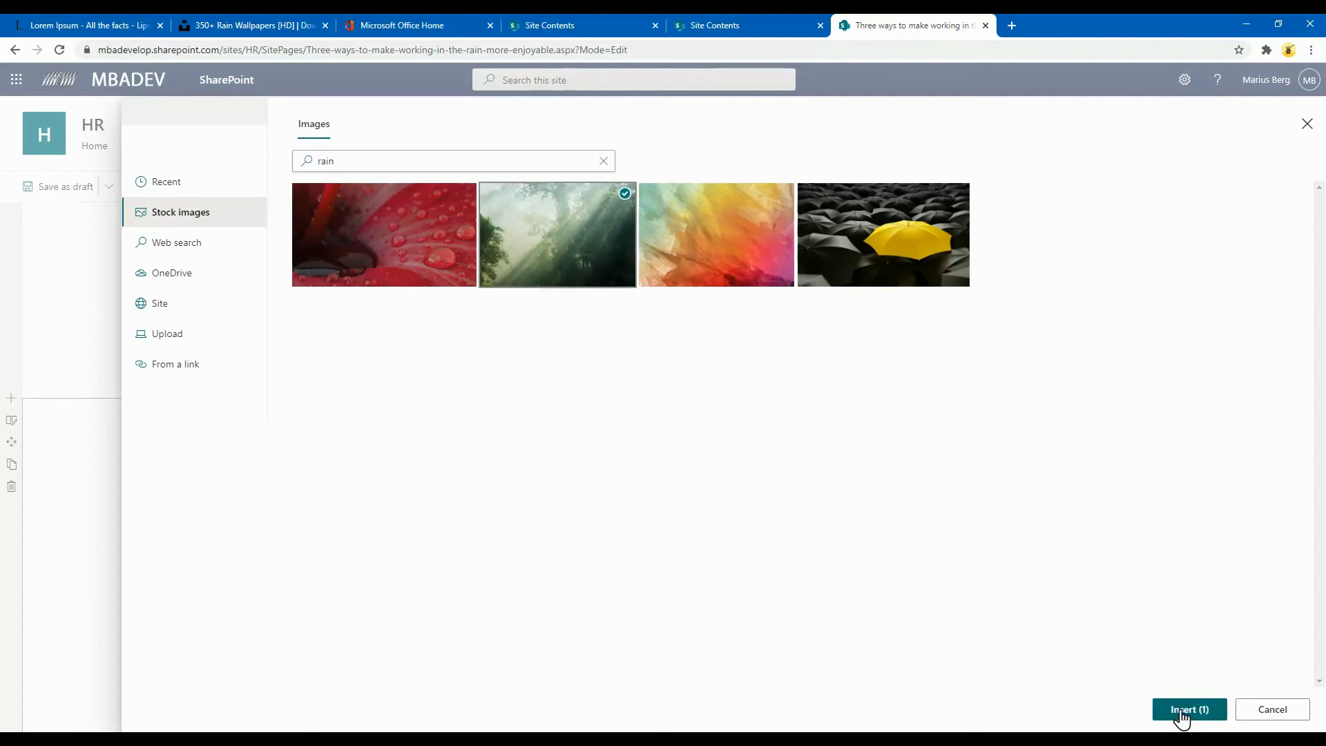
pyautogui.click(1180, 713)
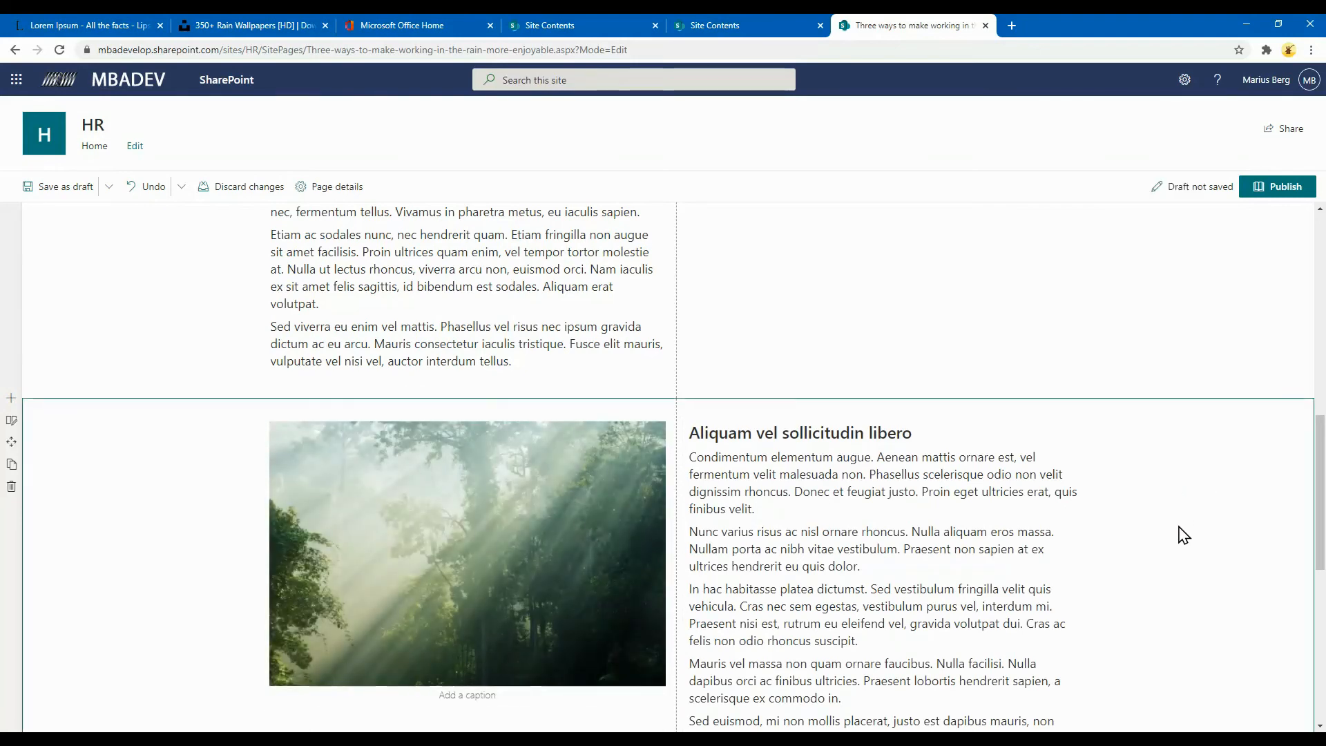
# Compare the background shades for the one-column intro section and apply the solid dark teal one.
pyautogui.scroll(10, 1139, 542)
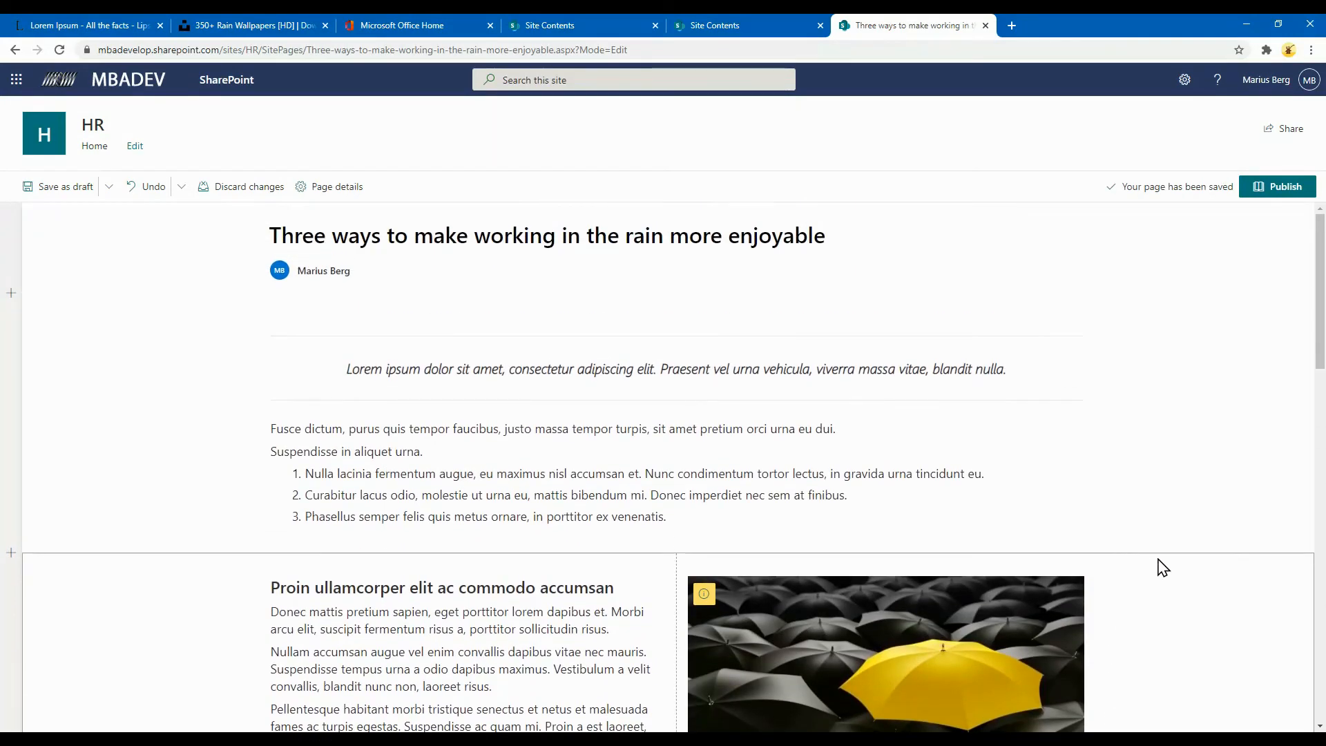
pyautogui.click(145, 398)
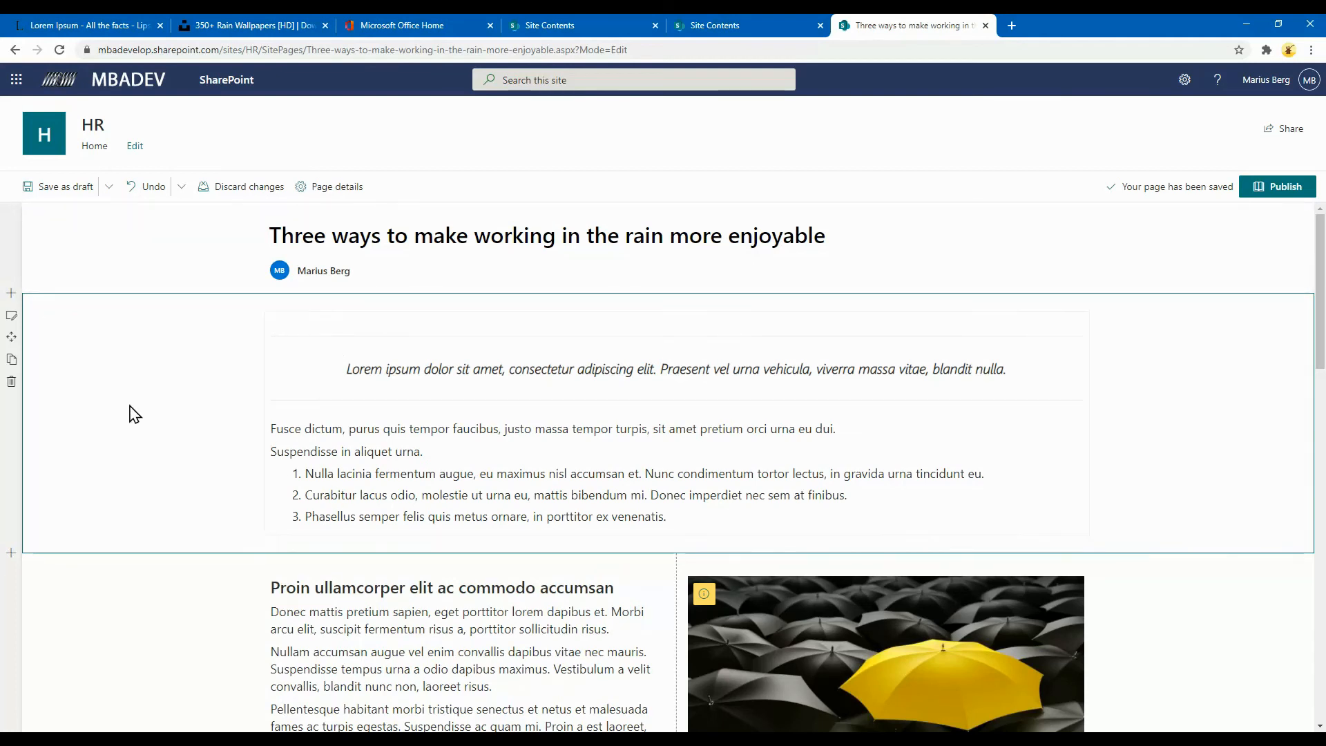
pyautogui.click(10, 318)
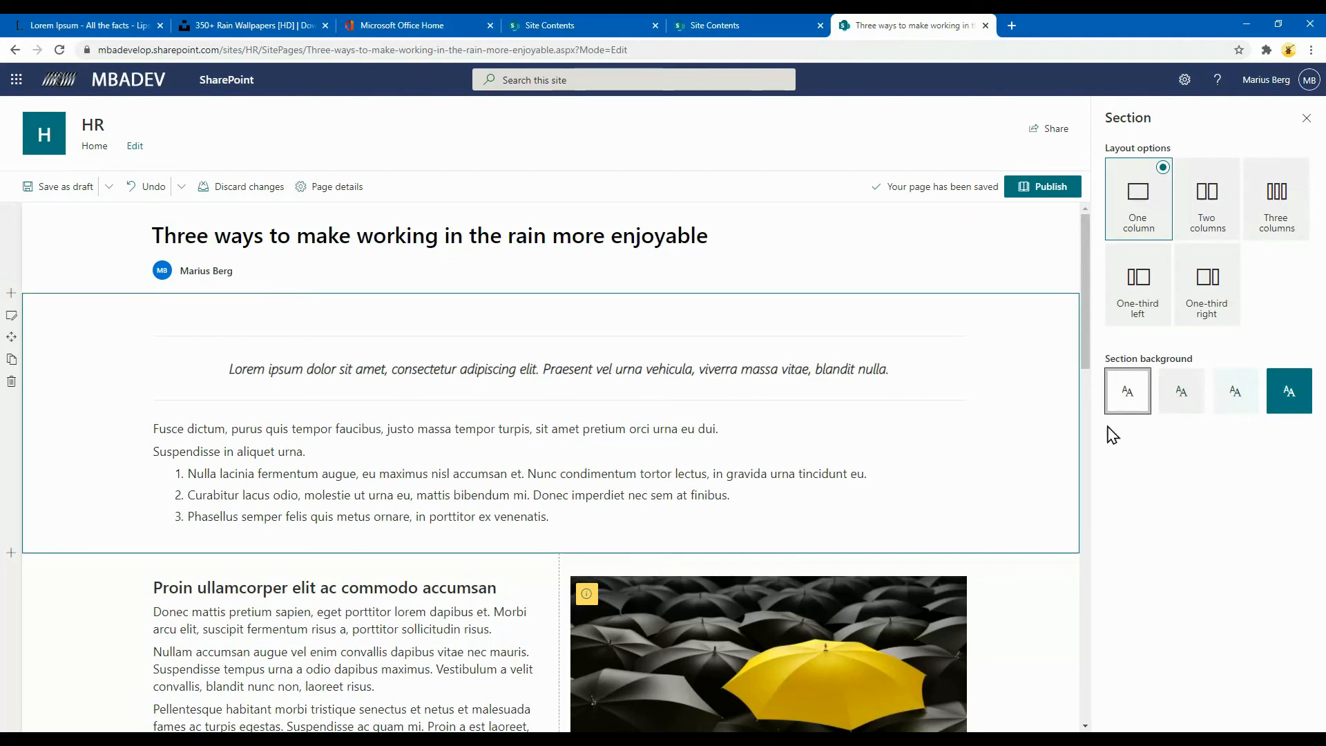
pyautogui.click(1178, 400)
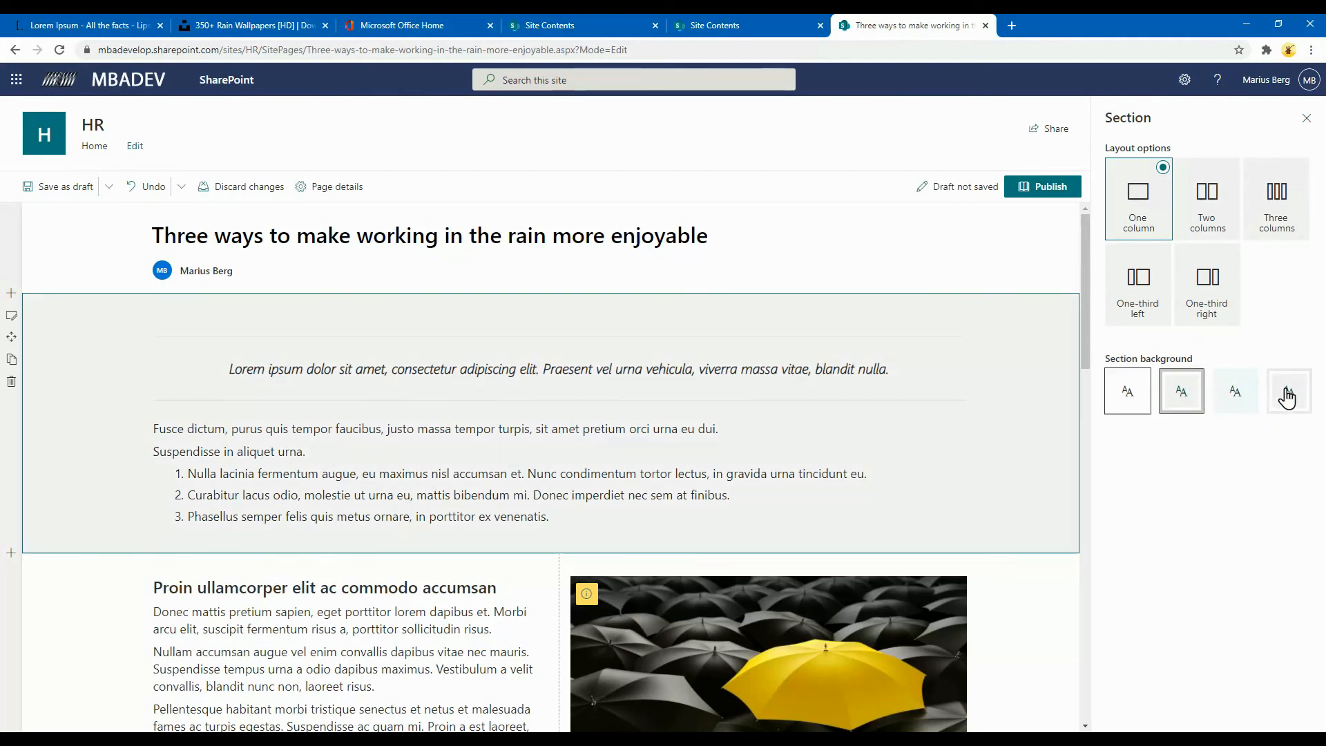
pyautogui.click(1238, 399)
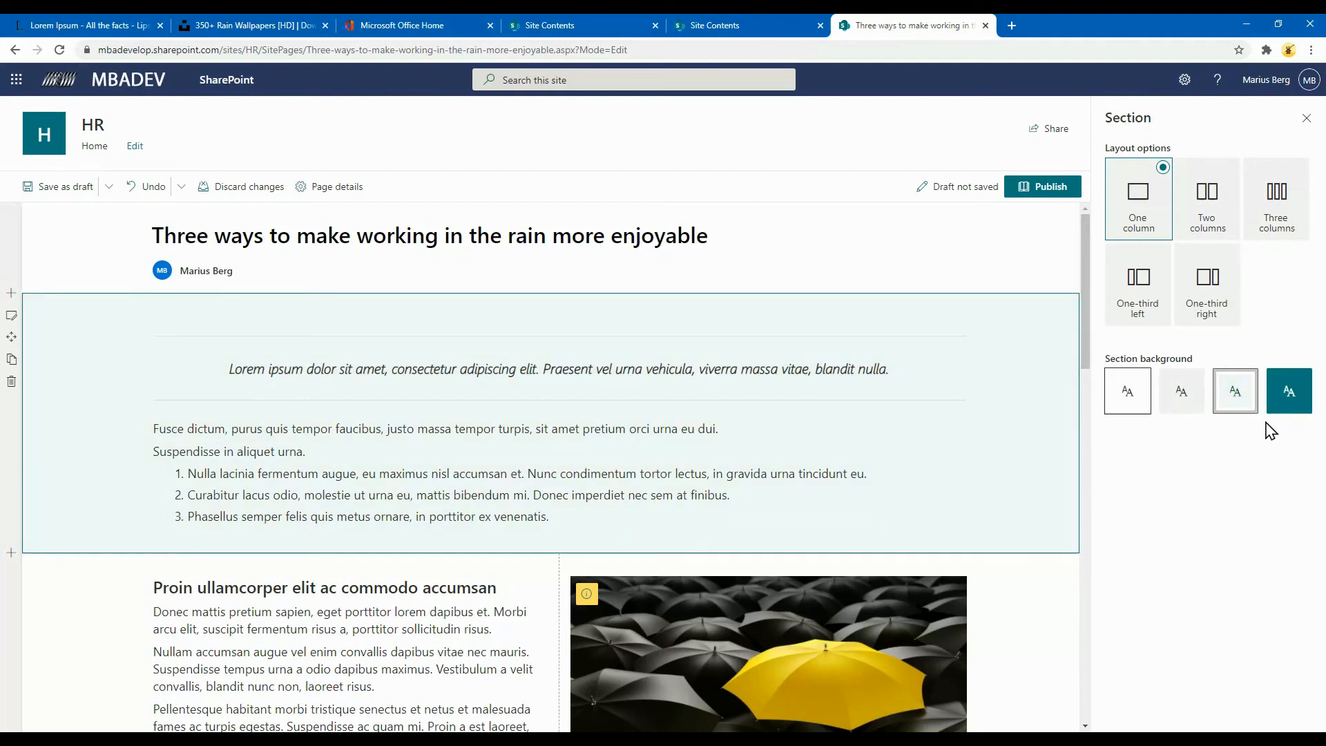
pyautogui.click(1280, 394)
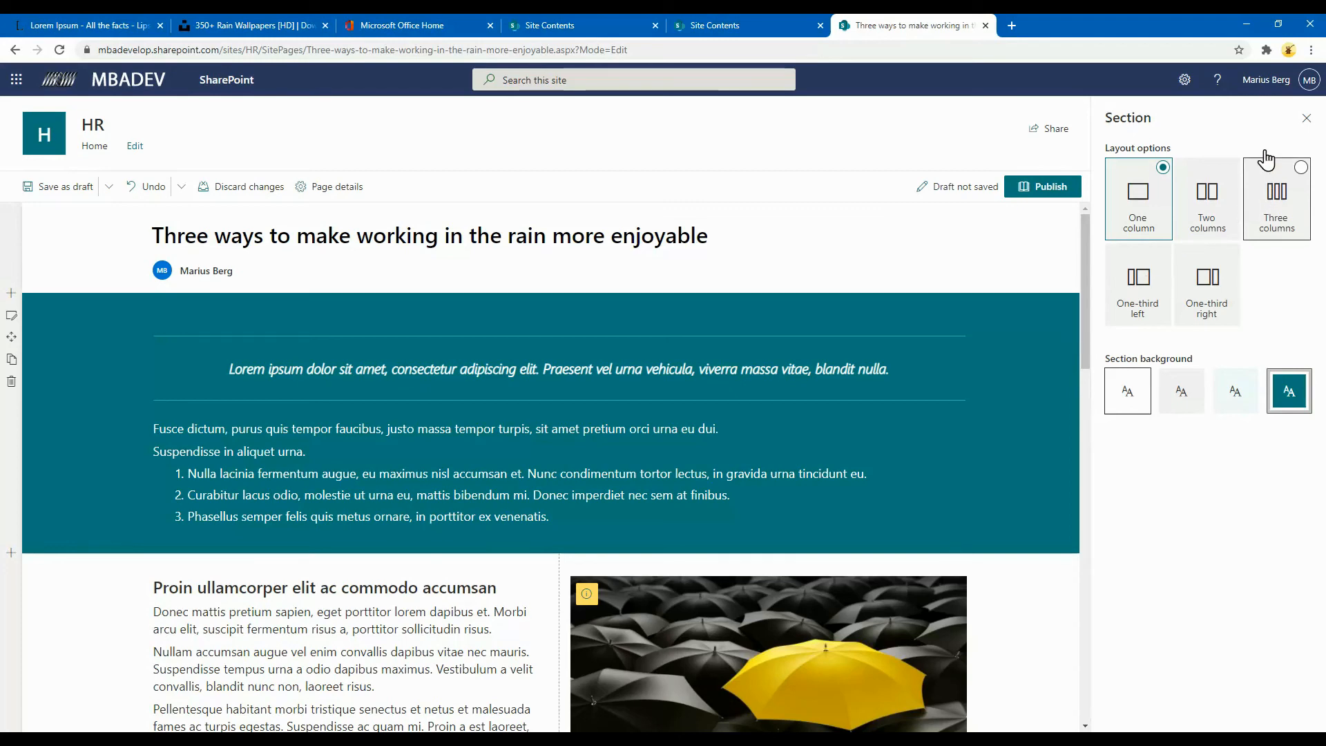
pyautogui.click(1306, 119)
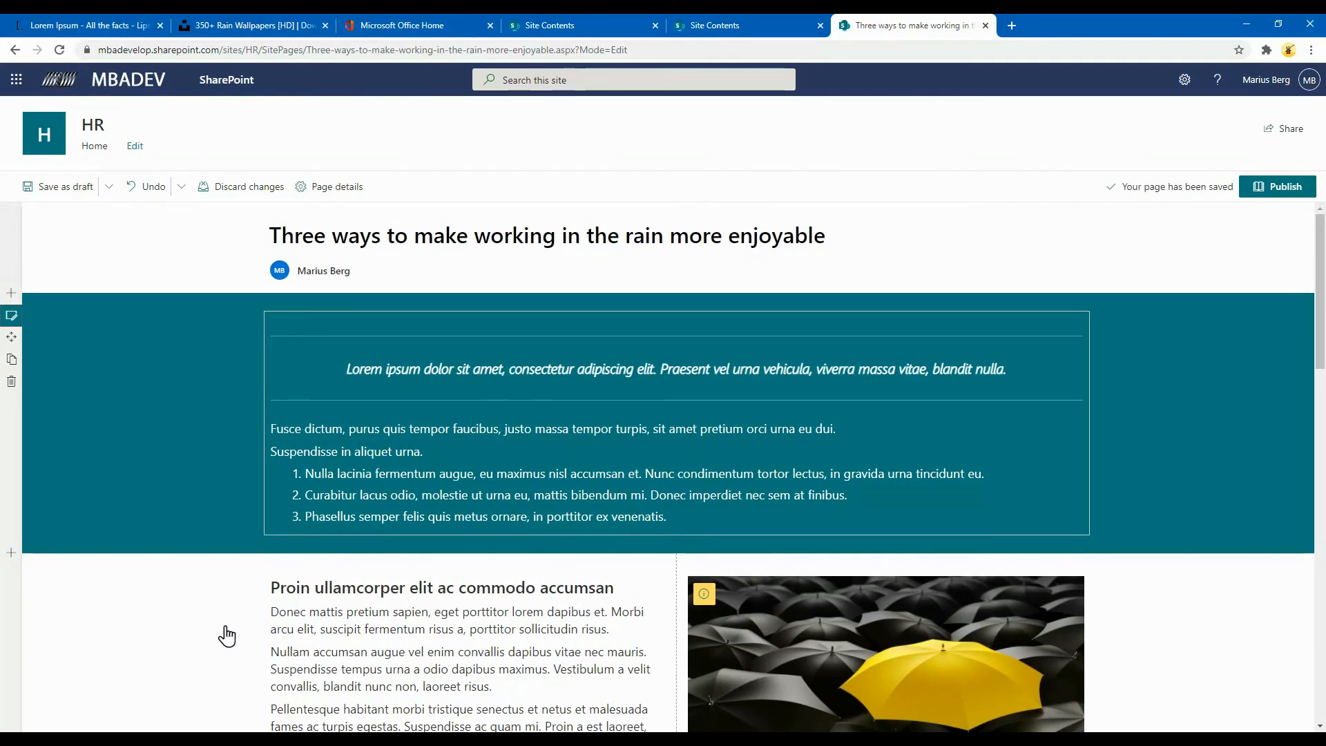
# Change the intro's pull quote to Normal text and join it with the "Fusce dictum" paragraph that follows it.
pyautogui.scroll(-2, 166, 608)
pyautogui.scroll(2, 194, 596)
pyautogui.scroll(-2, 197, 598)
pyautogui.scroll(2, 207, 602)
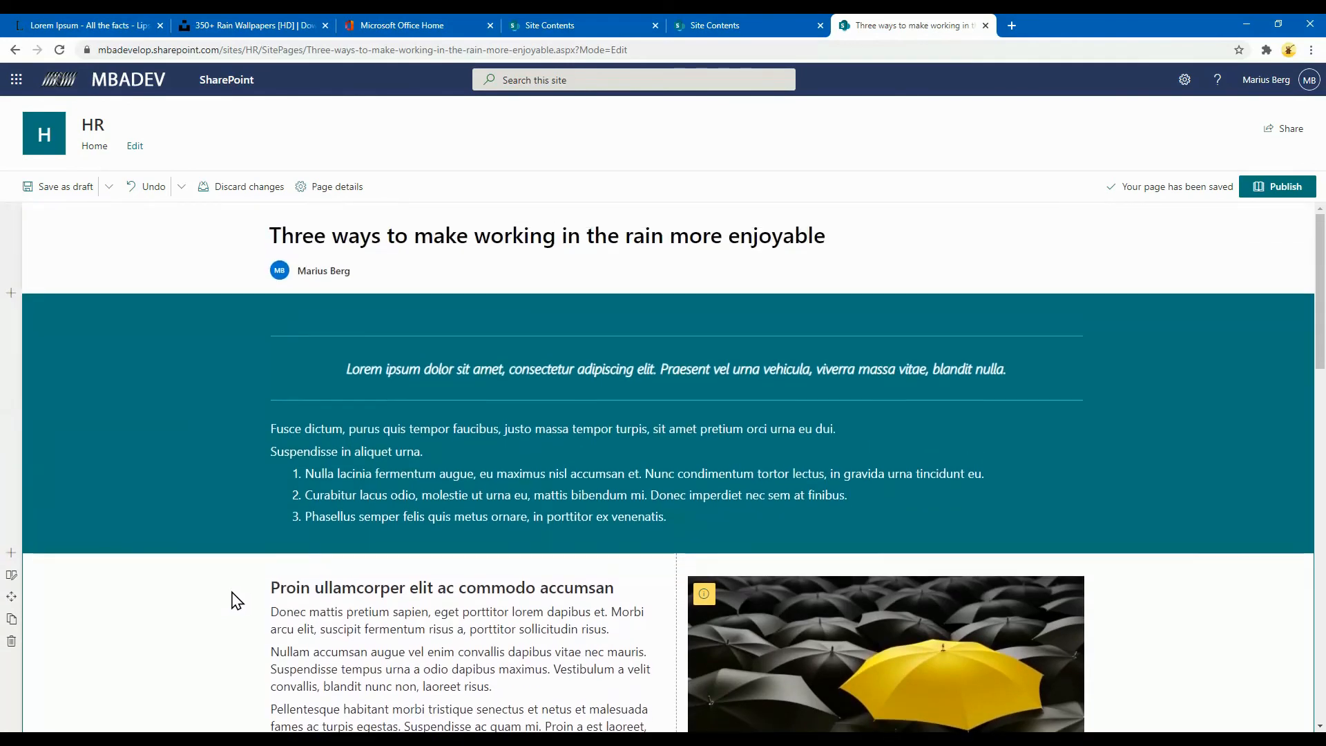
pyautogui.click(477, 369)
pyautogui.click(316, 298)
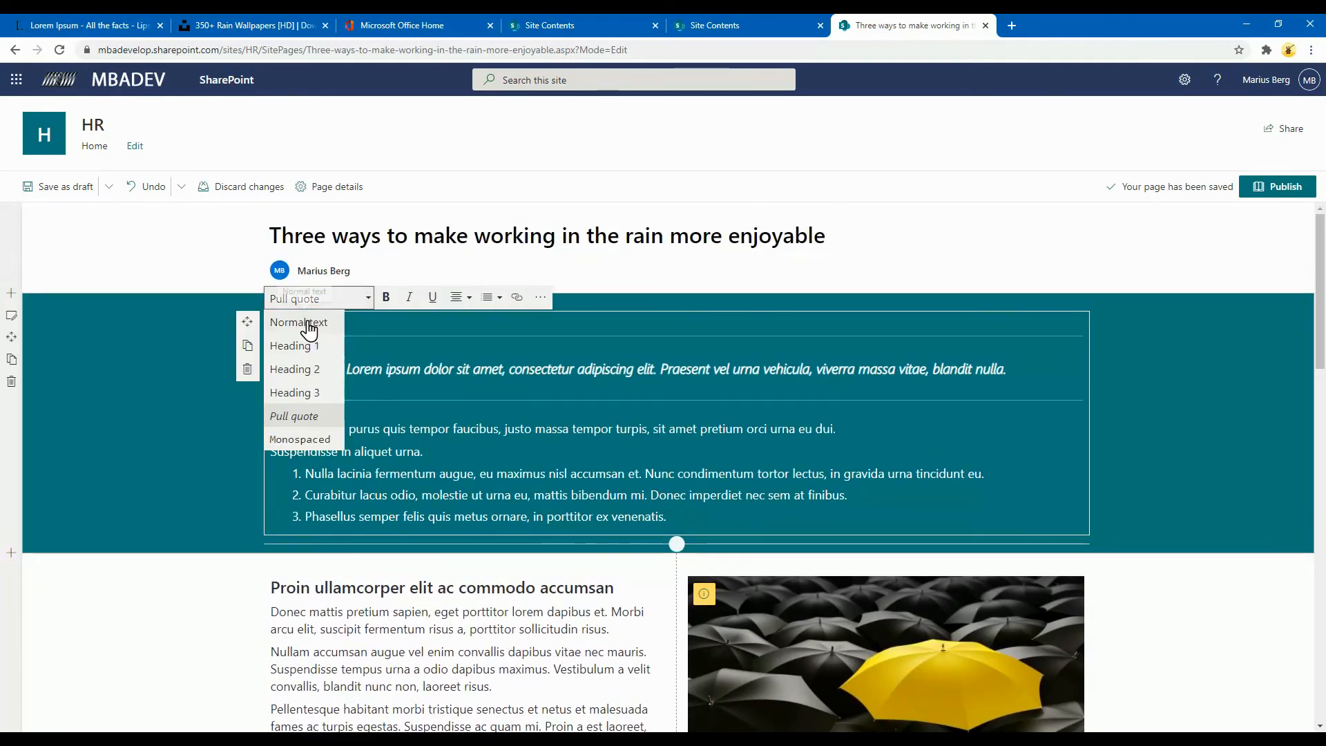
pyautogui.click(308, 325)
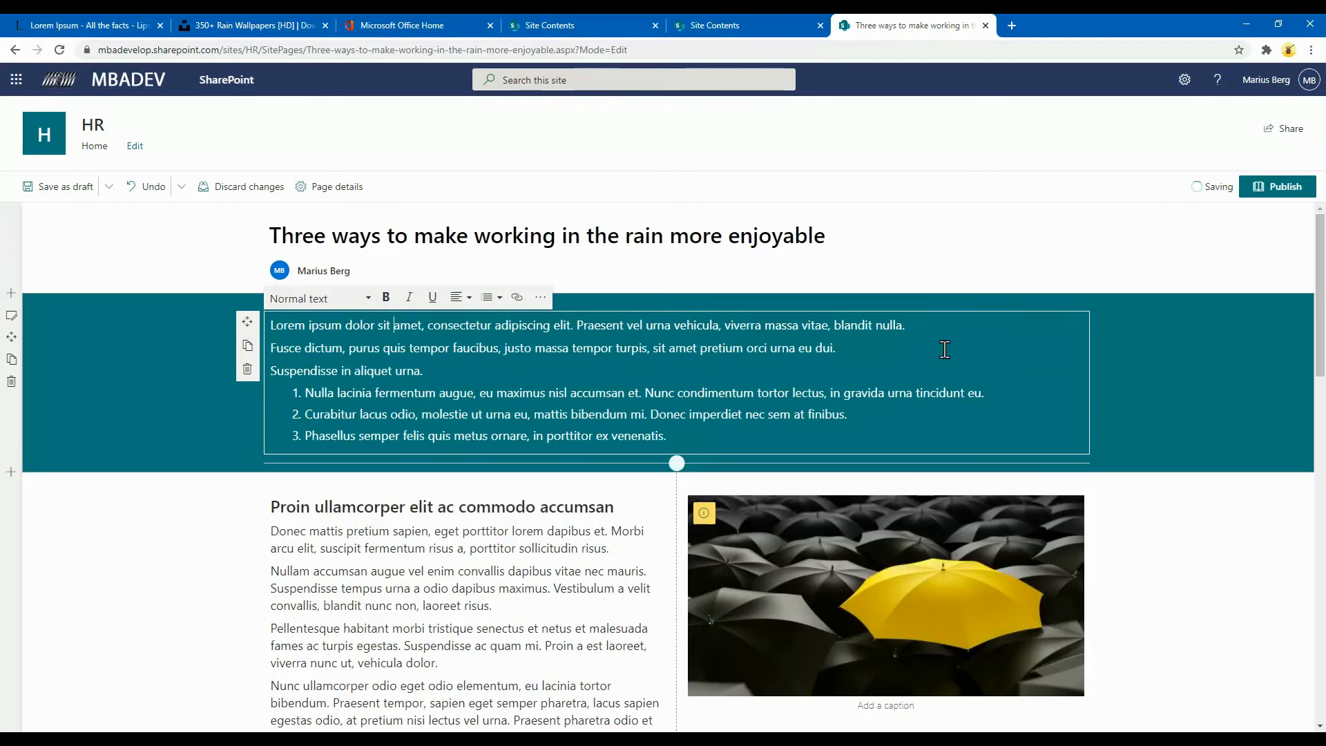
pyautogui.click(939, 328)
pyautogui.press('Delete')
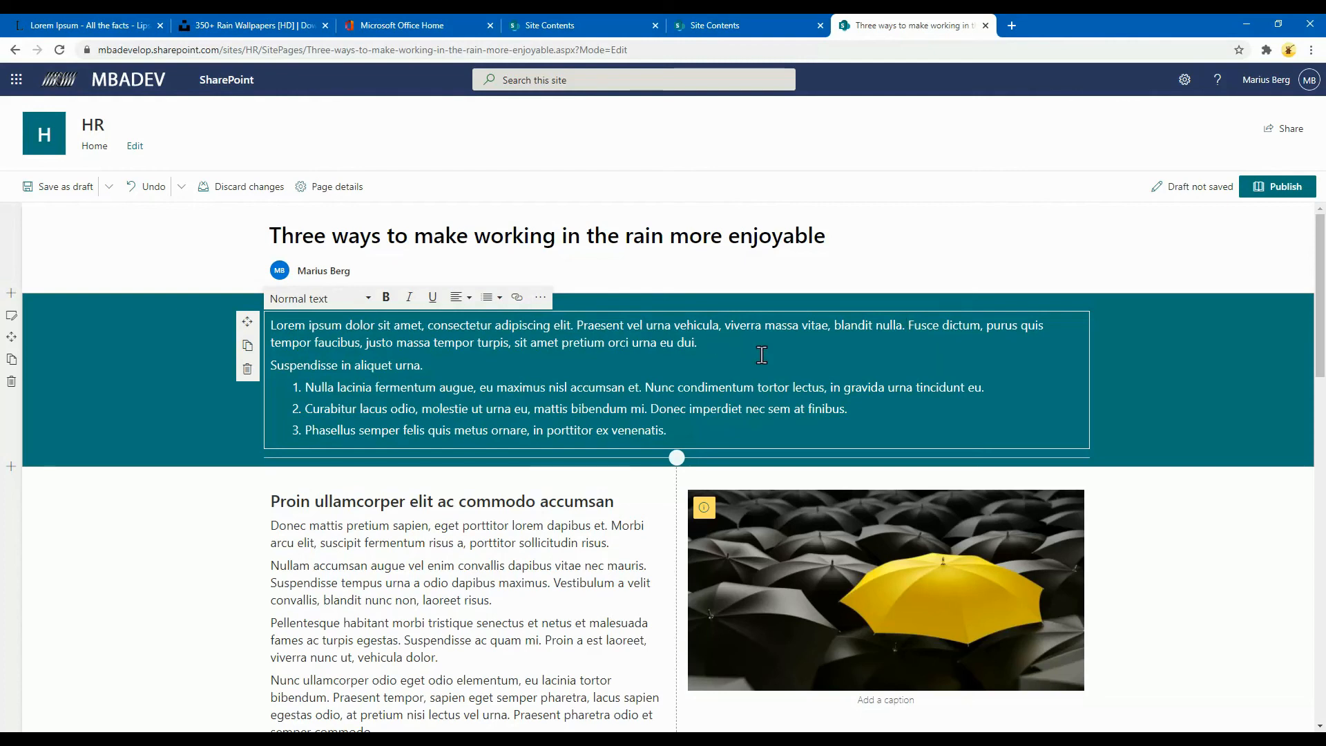
pyautogui.click(126, 543)
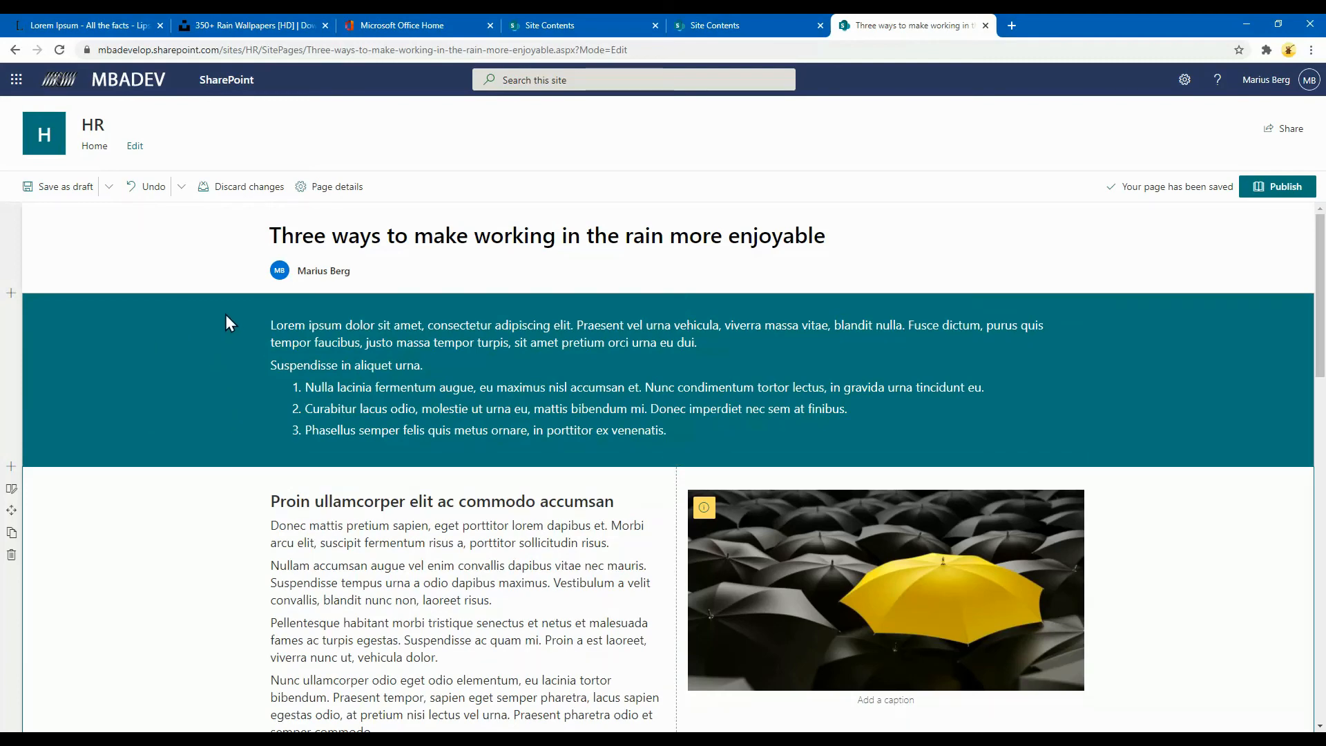
# Save the page as a draft and look through the saved page down to its last section.
pyautogui.scroll(-10, 304, 379)
pyautogui.scroll(10, 389, 534)
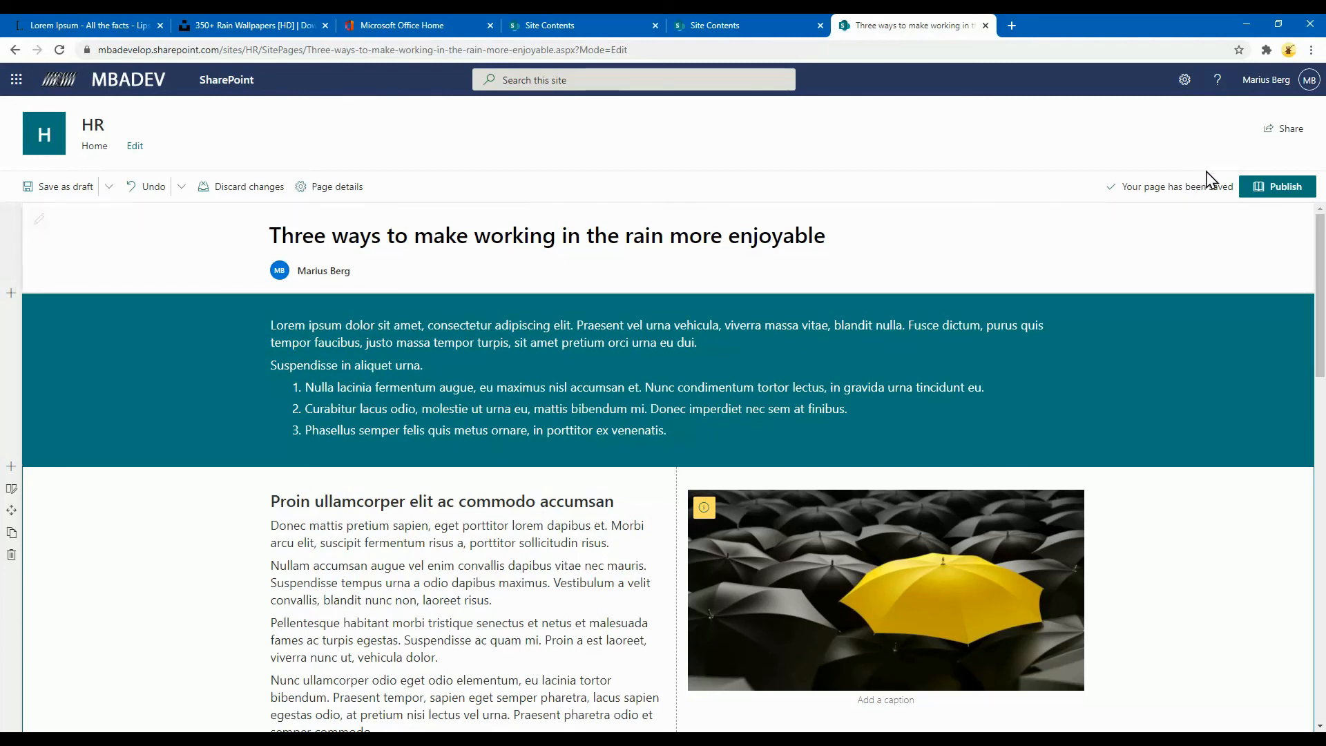
pyautogui.click(47, 189)
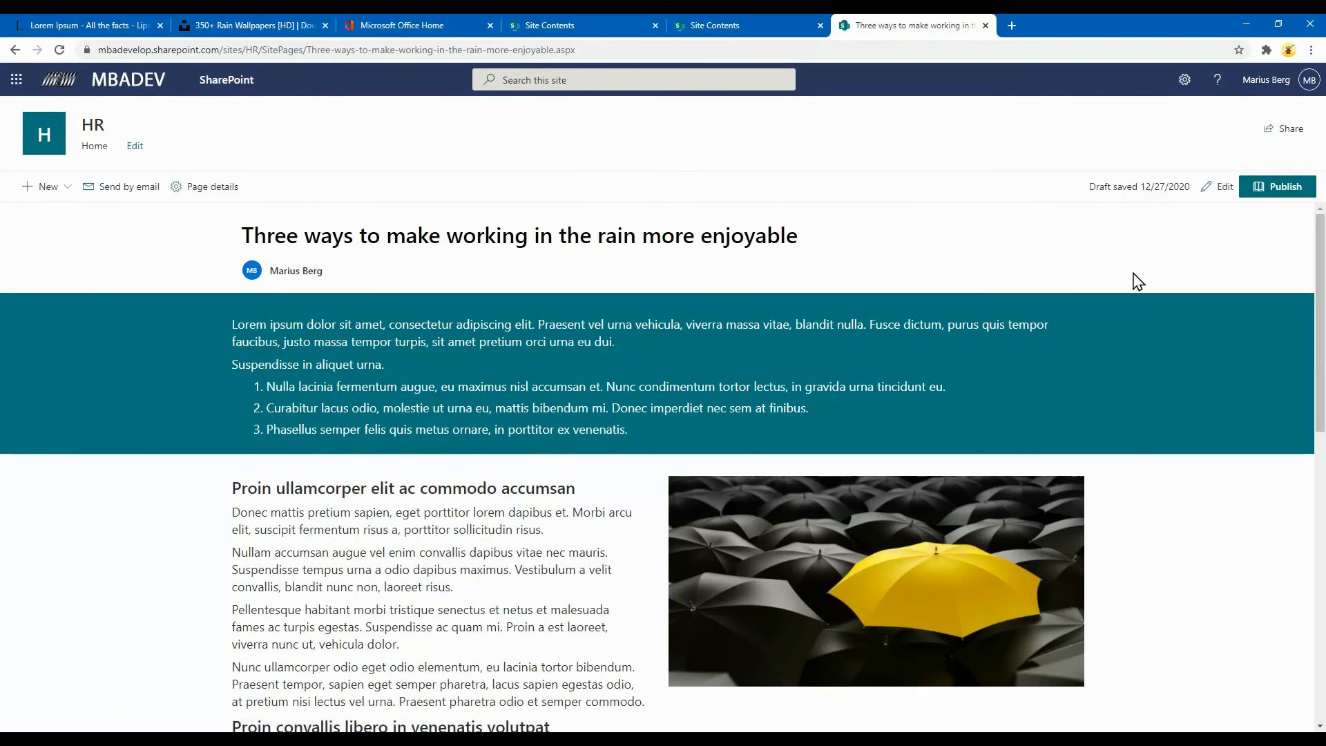
pyautogui.scroll(-5, 1137, 331)
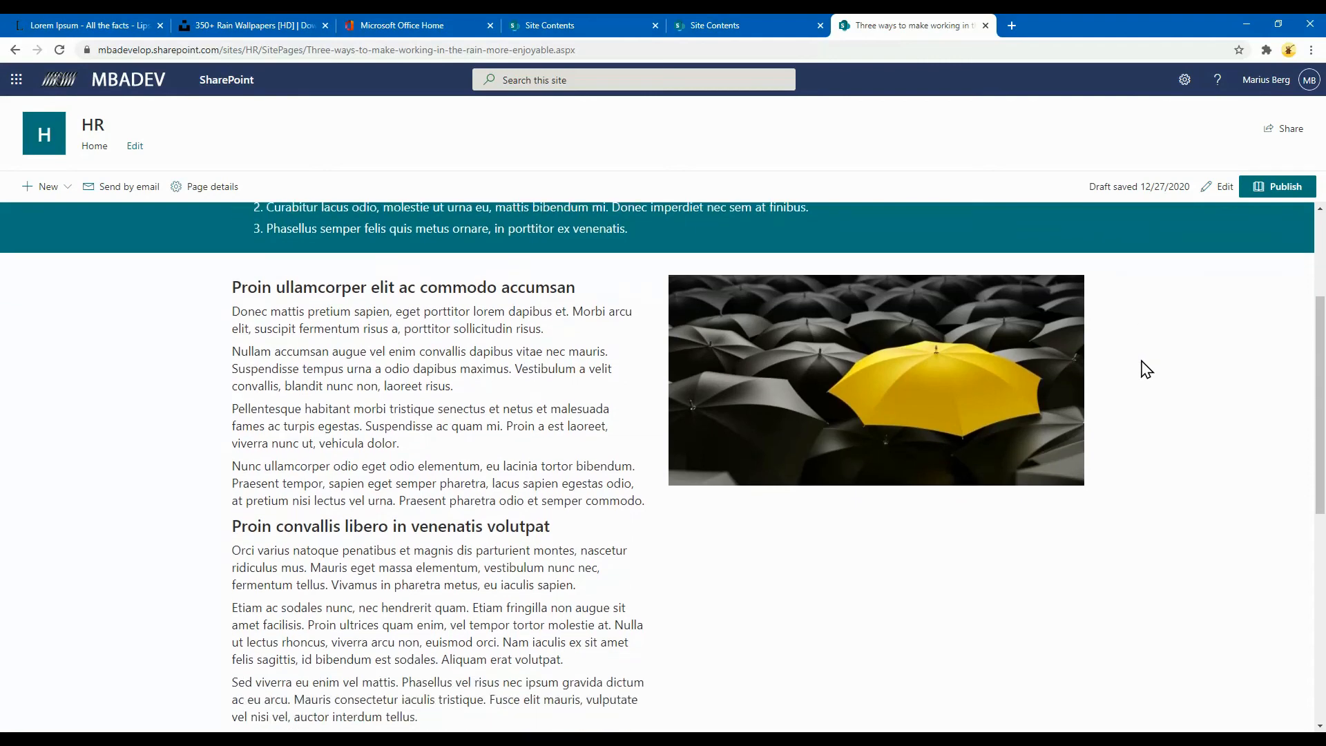
pyautogui.scroll(-5, 1146, 373)
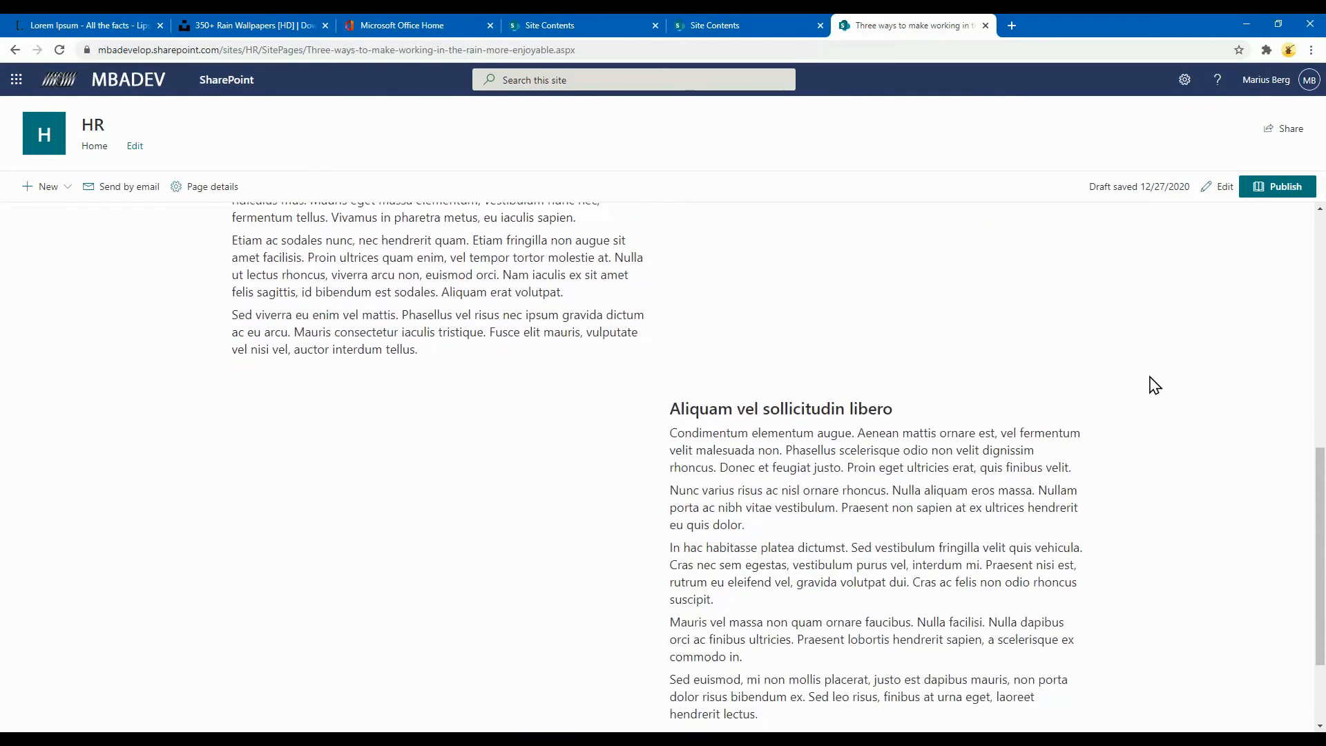
pyautogui.click(462, 382)
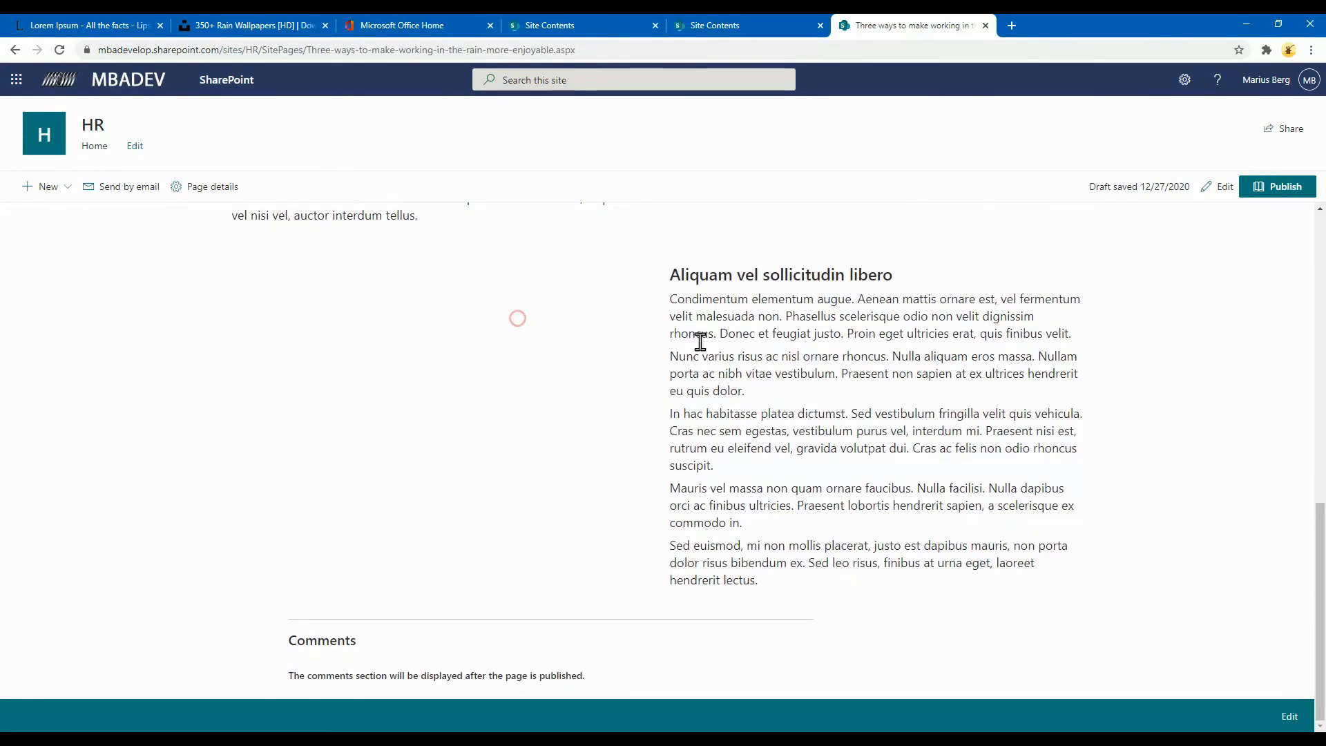
# Reopen the page for editing to check the misty forest image in the last section, and save the draft again.
pyautogui.click(1220, 186)
pyautogui.scroll(-5, 1242, 317)
pyautogui.scroll(-6, 1245, 359)
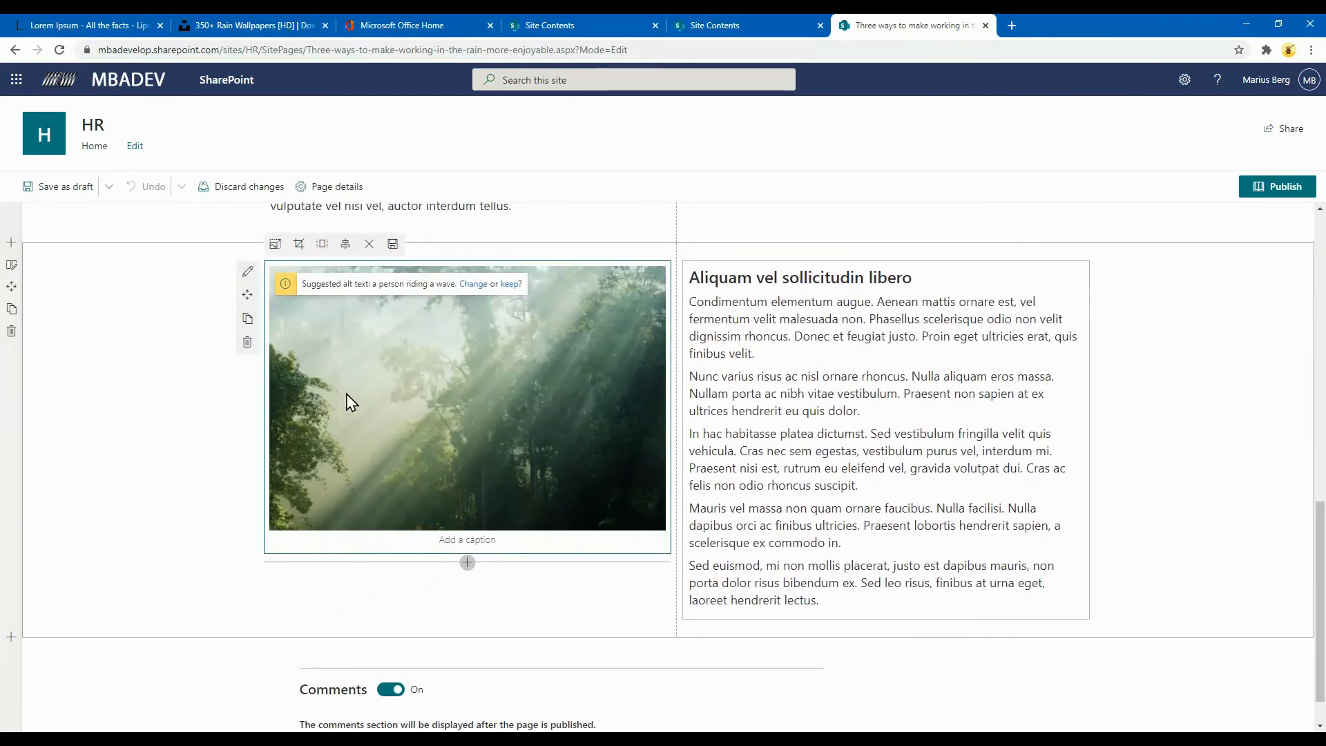
pyautogui.click(56, 190)
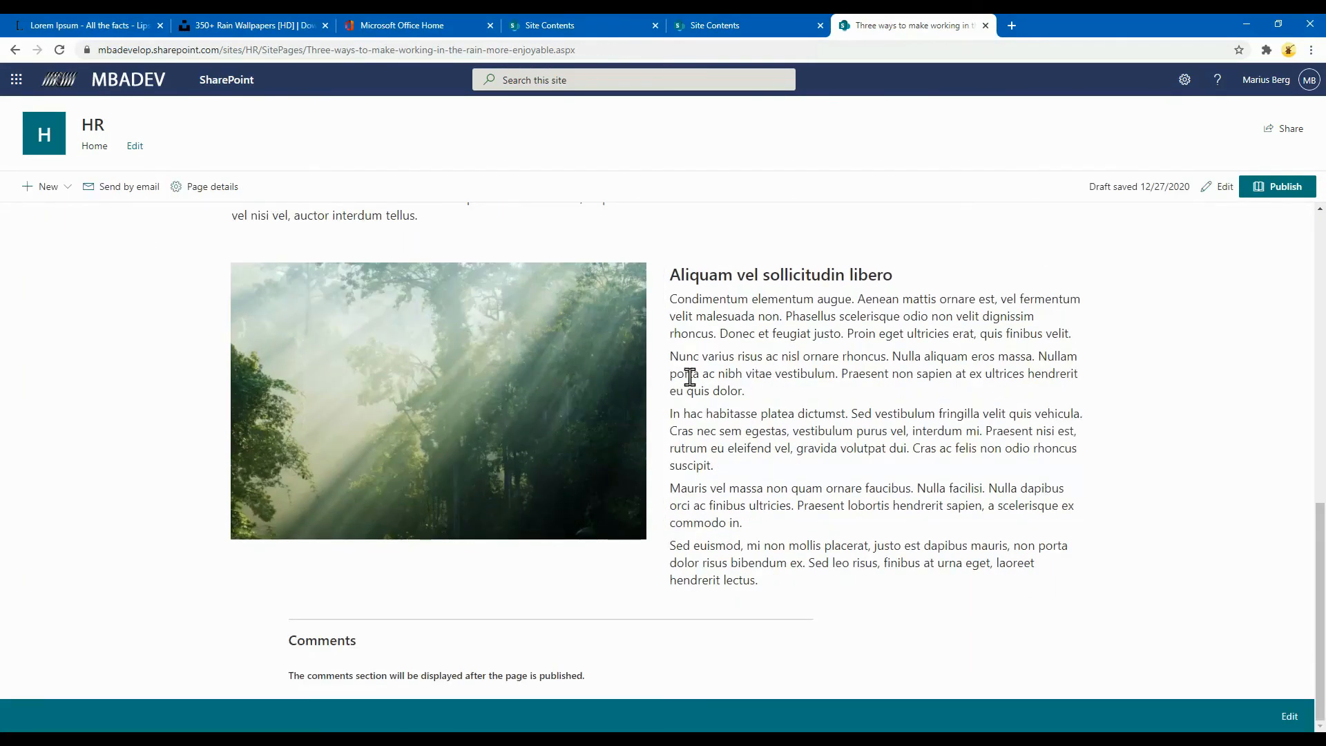
# Review the saved draft from the title to the comments area, checking the text and both images.
pyautogui.scroll(13, 794, 390)
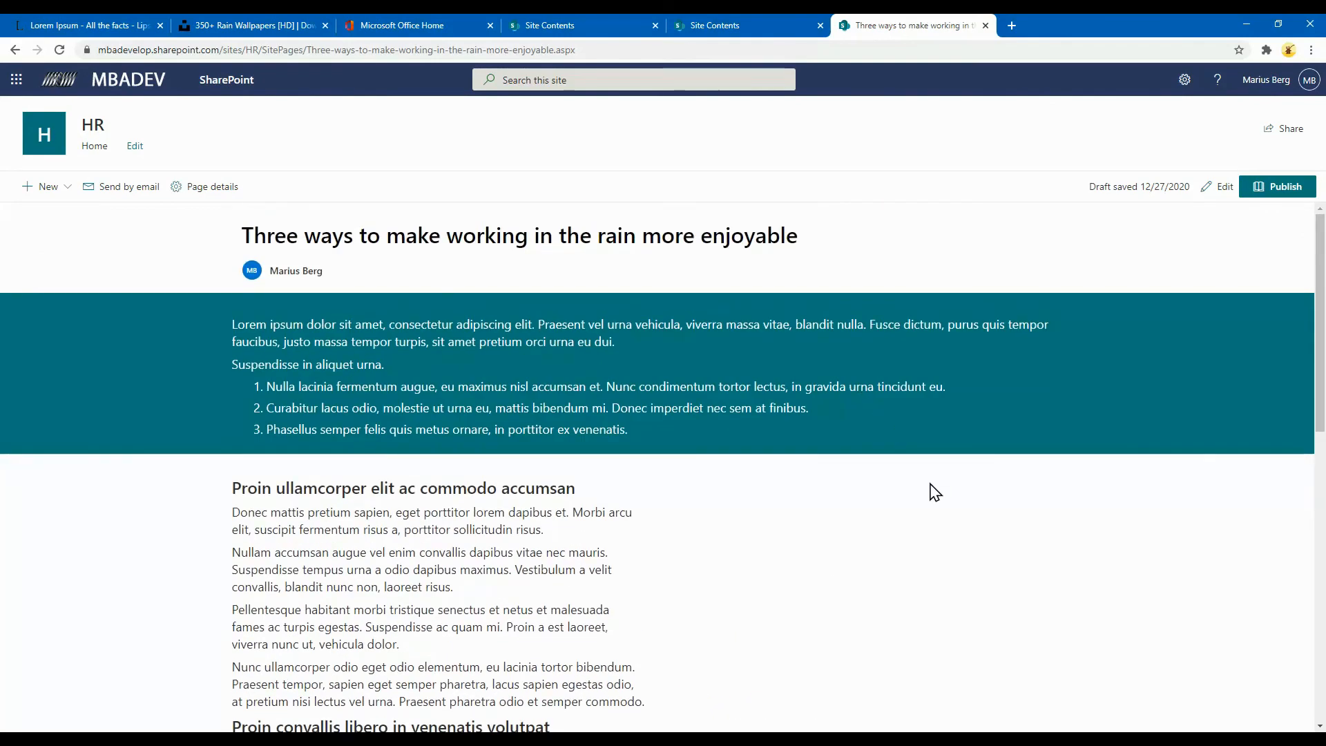
pyautogui.moveTo(363, 531); pyautogui.dragTo(364, 529)
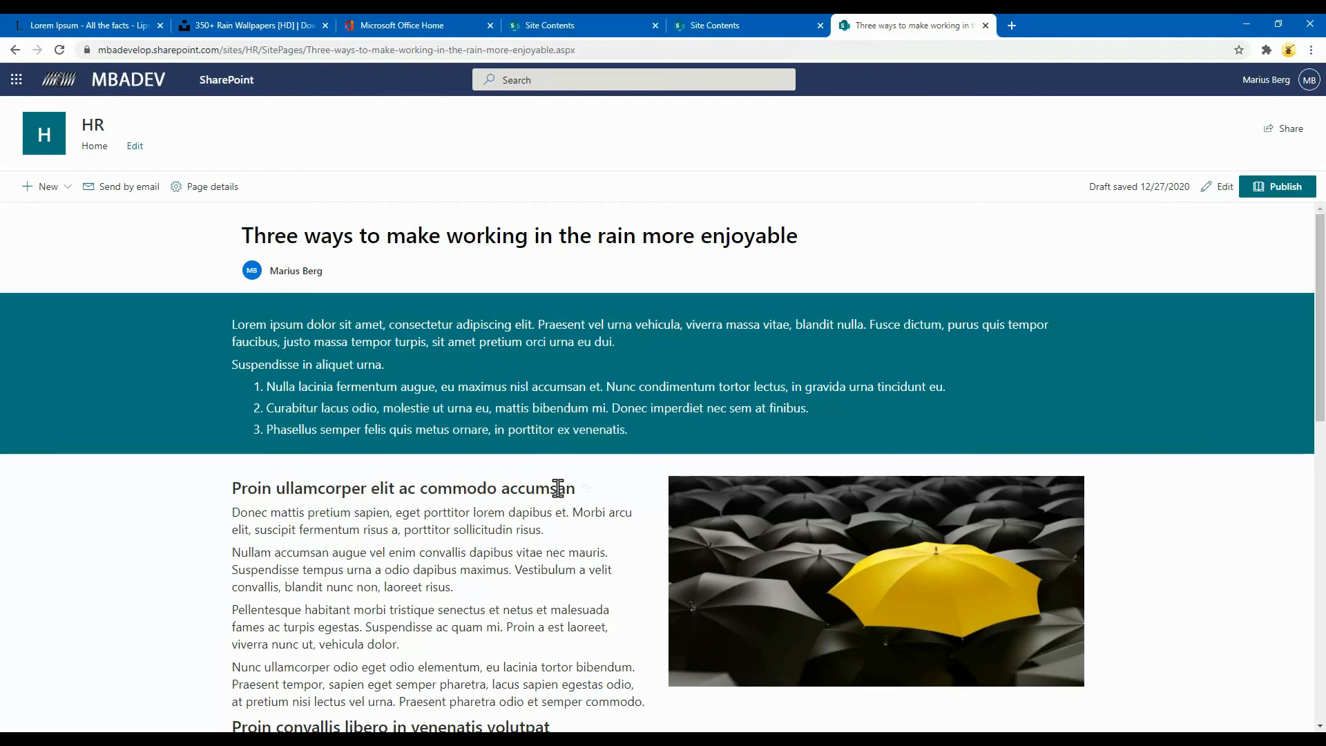
pyautogui.scroll(-12, 558, 488)
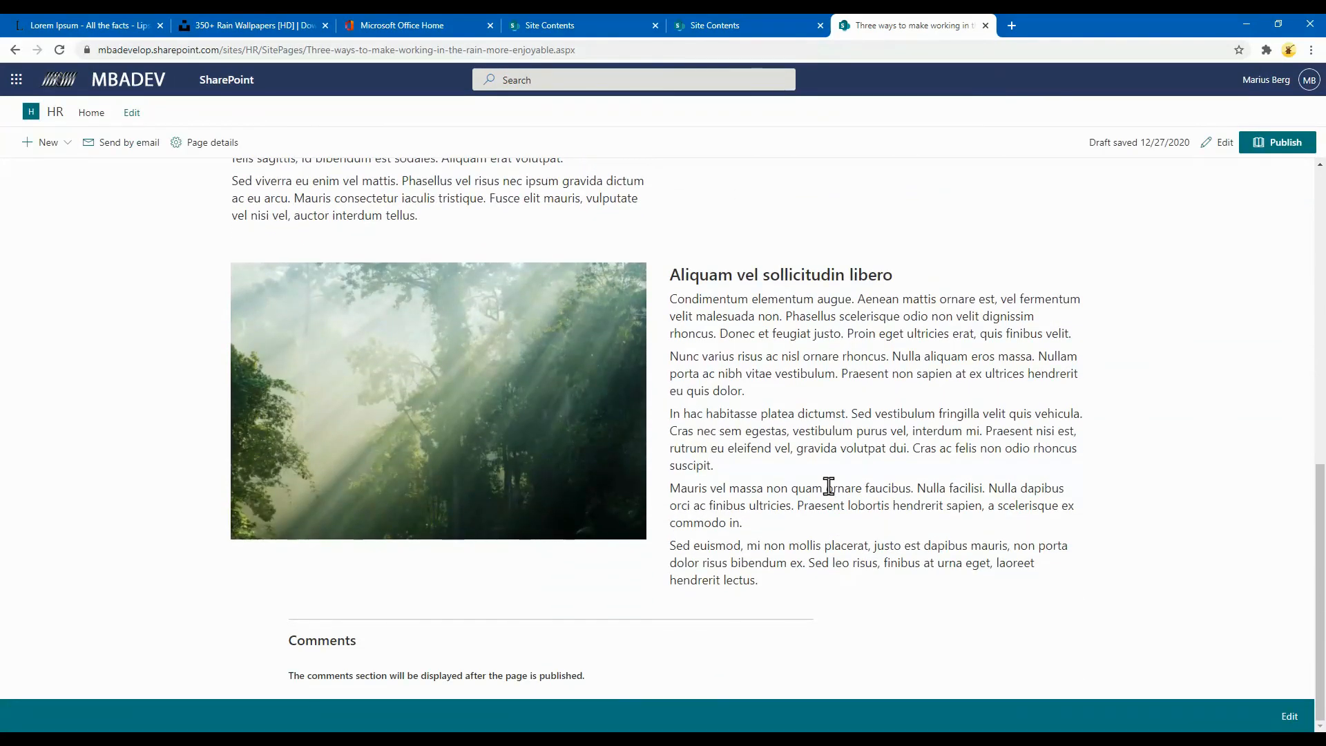
pyautogui.scroll(12, 829, 486)
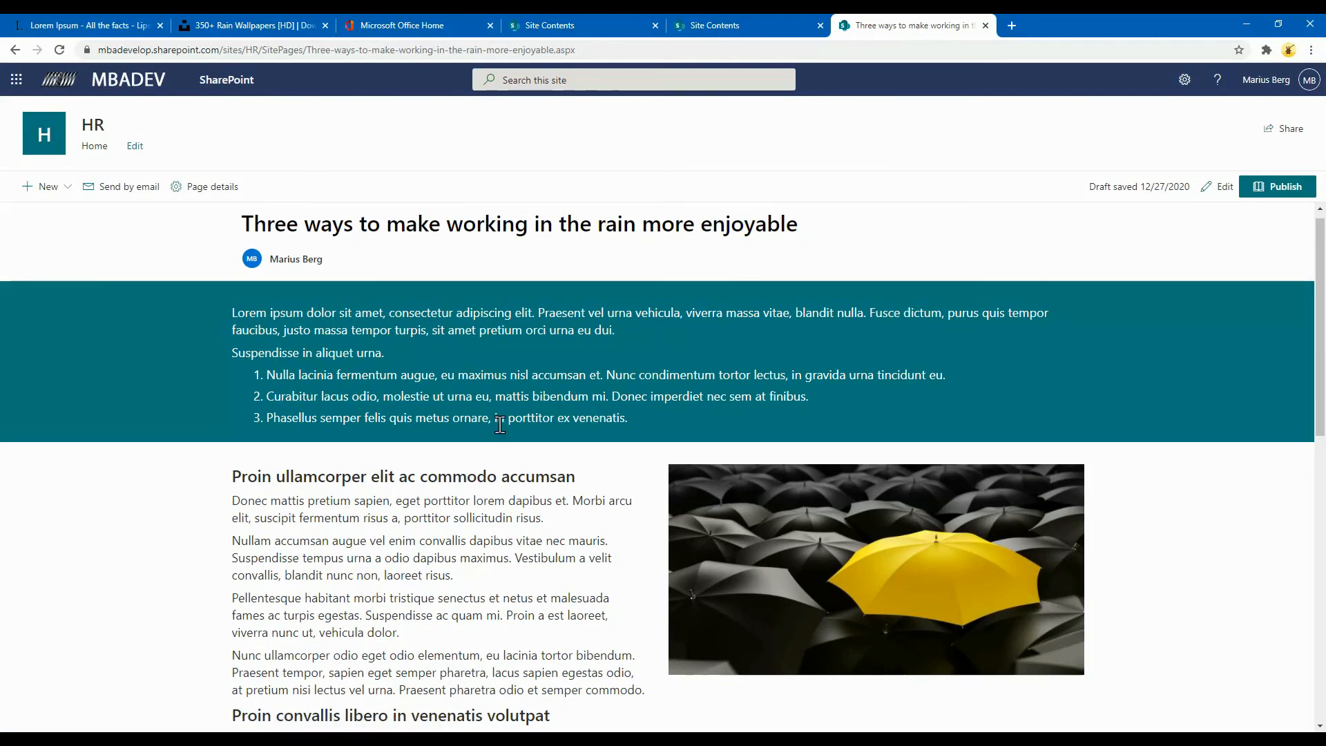
pyautogui.scroll(-4, 500, 424)
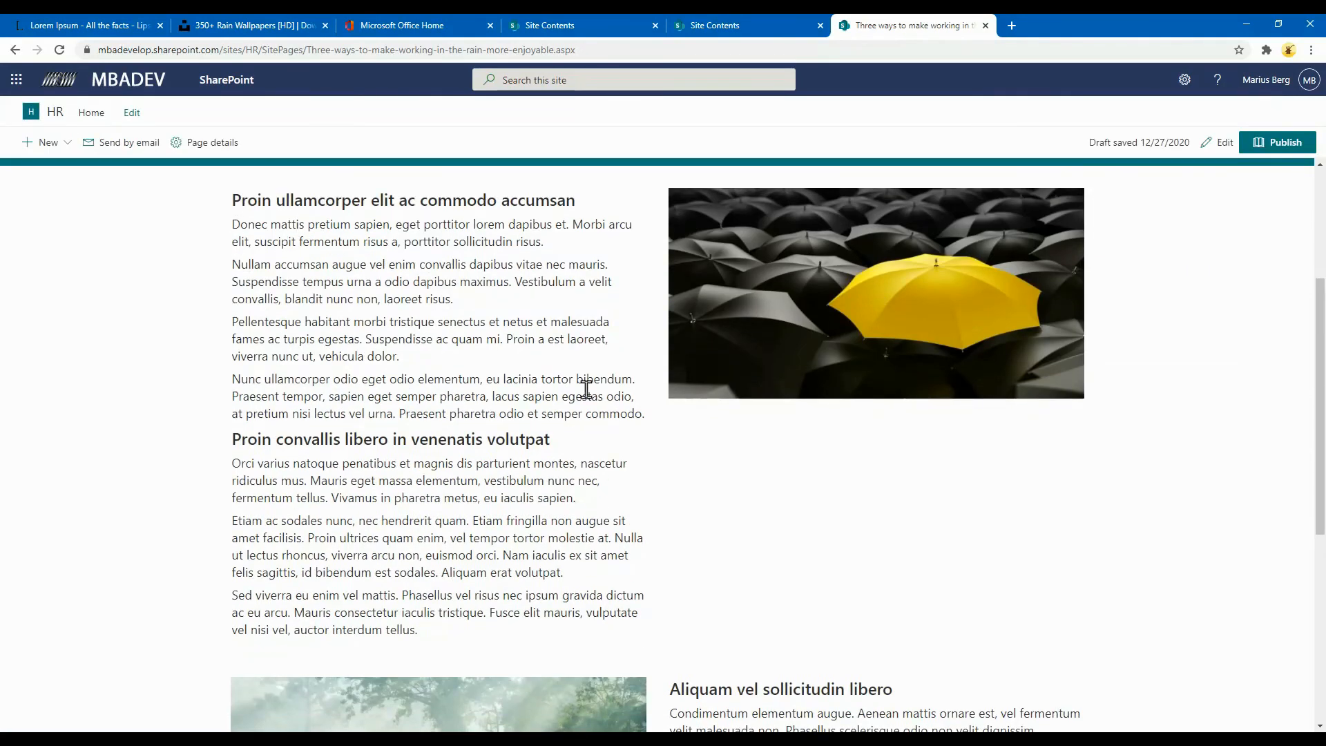
pyautogui.scroll(-4, 959, 281)
pyautogui.scroll(-2, 721, 355)
pyautogui.scroll(1, 919, 387)
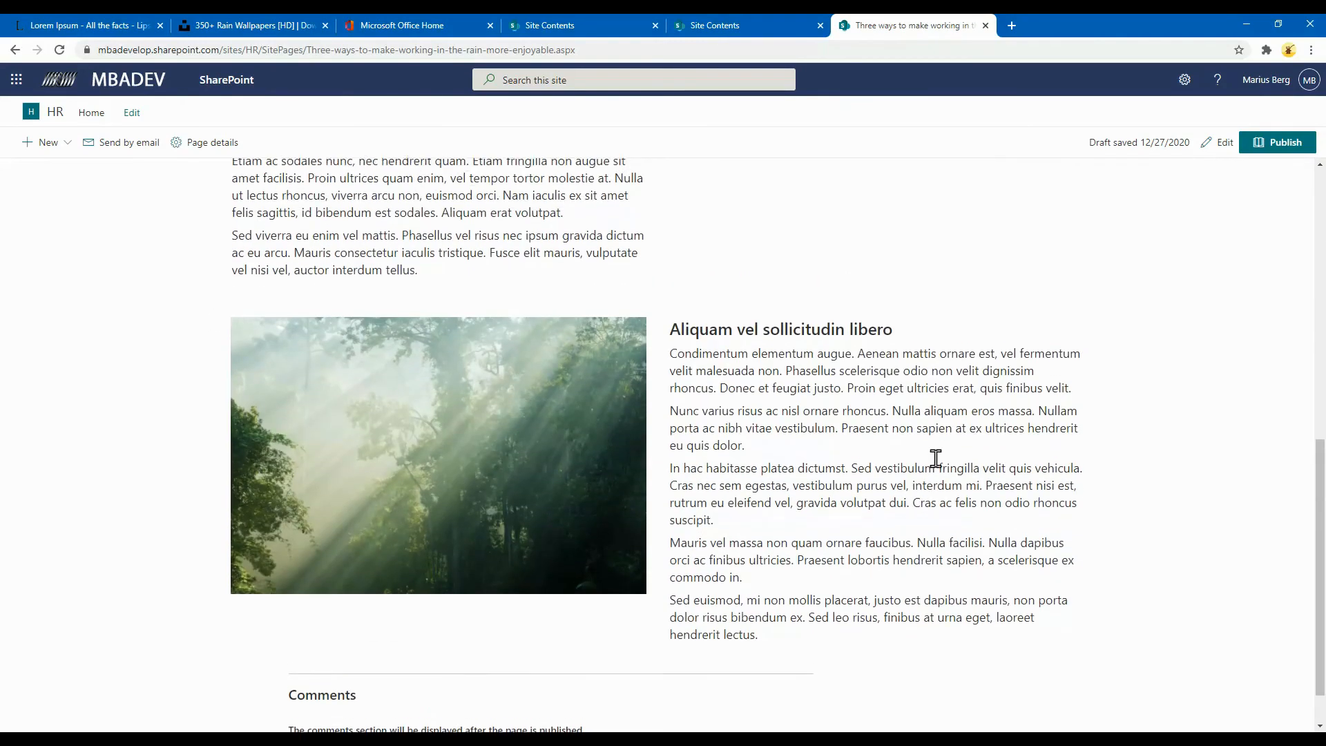
# Edit the page again and give the last two-column section with the forest image the Soft background.
pyautogui.click(1214, 146)
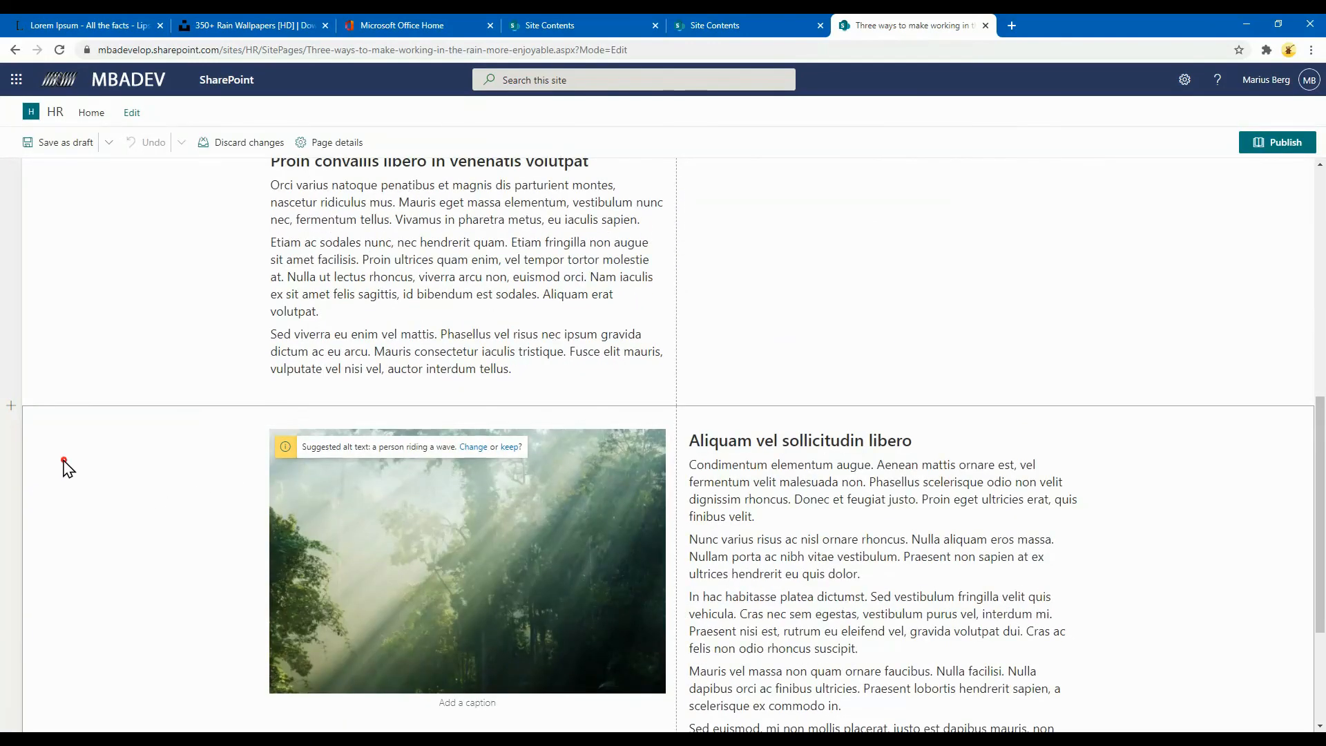
pyautogui.scroll(-2, 12, 437)
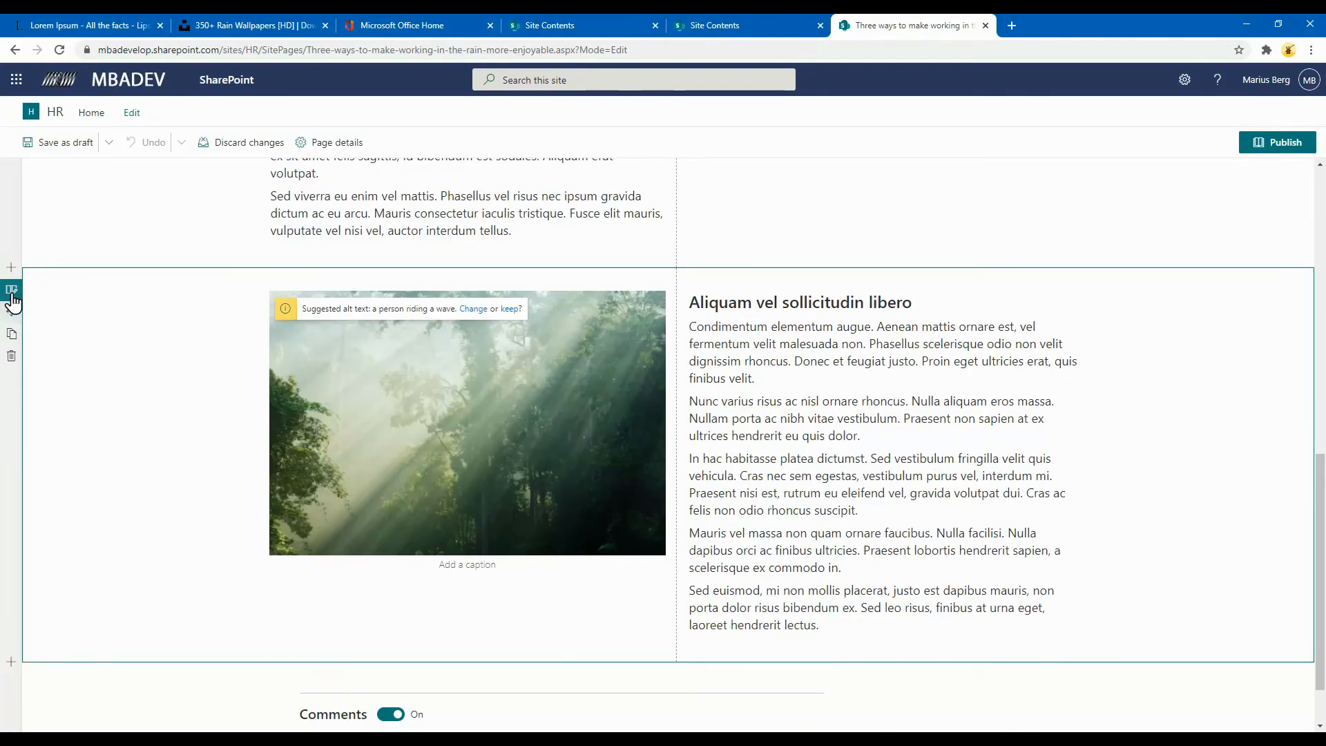
pyautogui.click(11, 291)
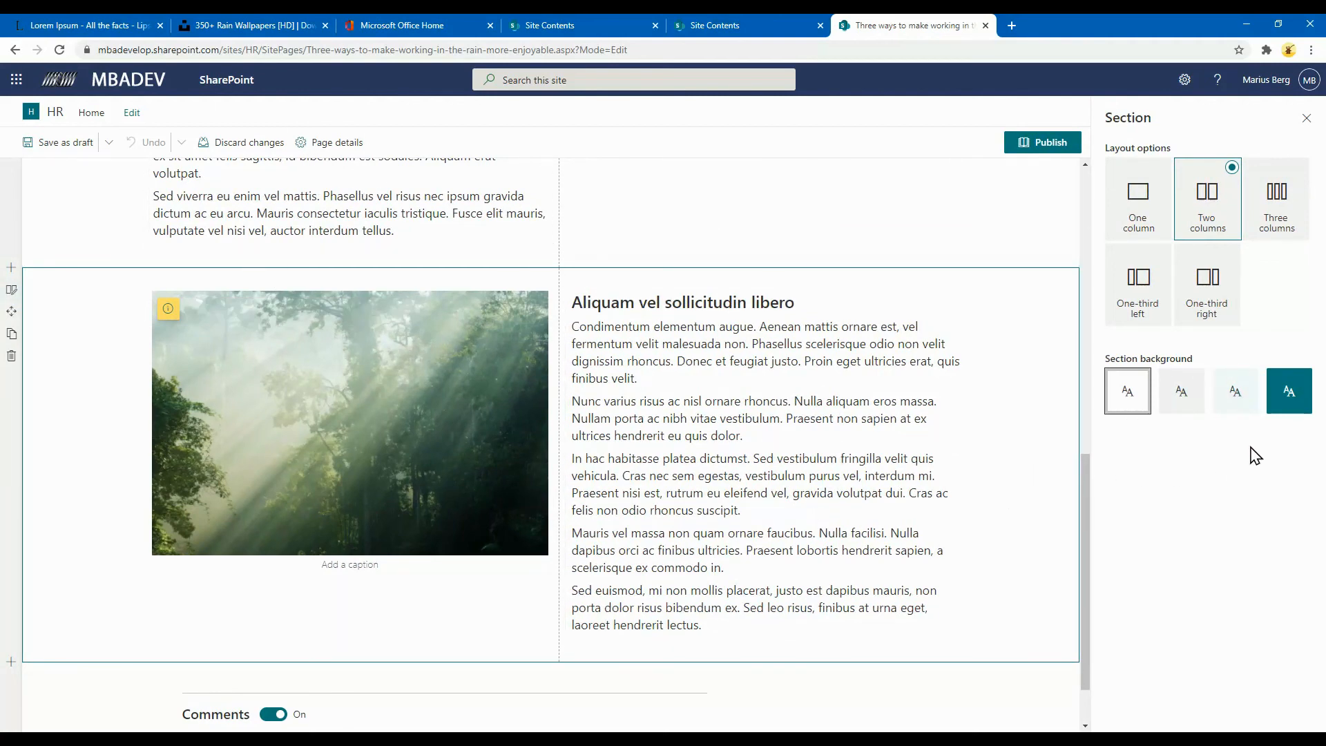
pyautogui.click(1226, 401)
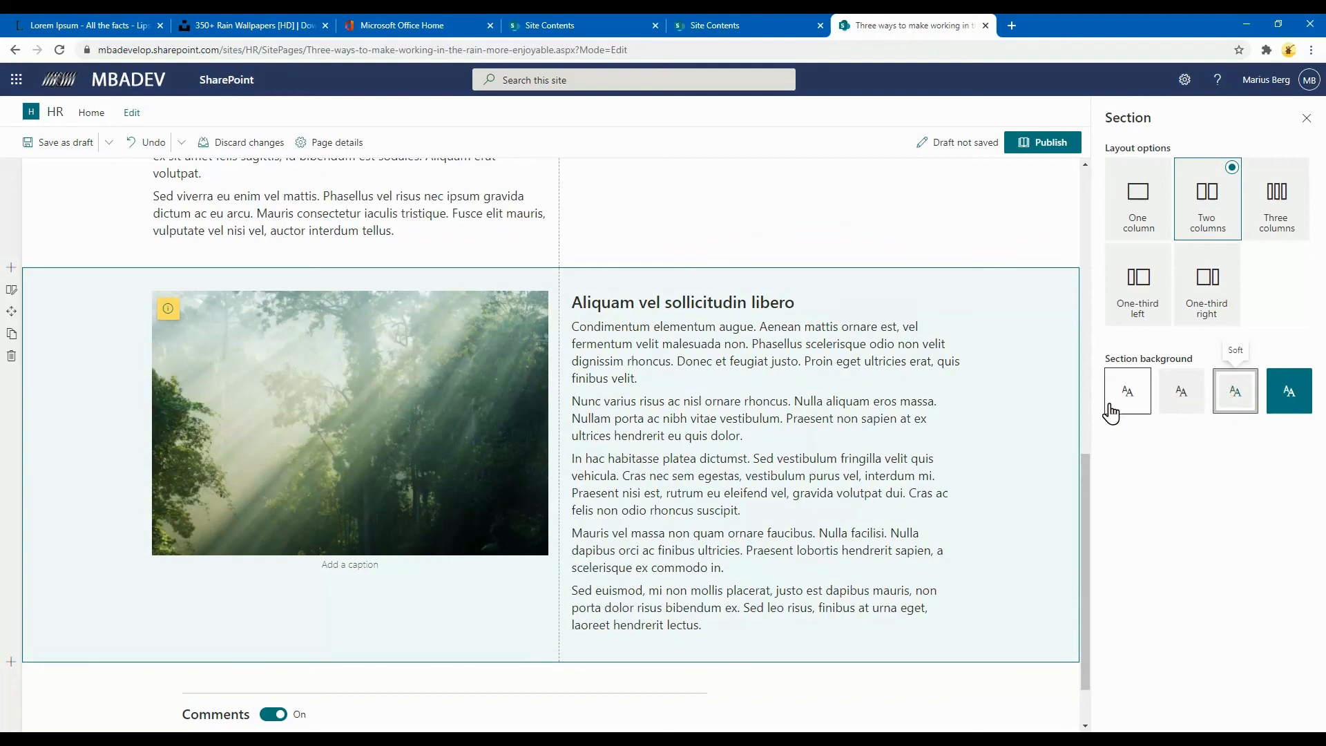
pyautogui.click(1302, 119)
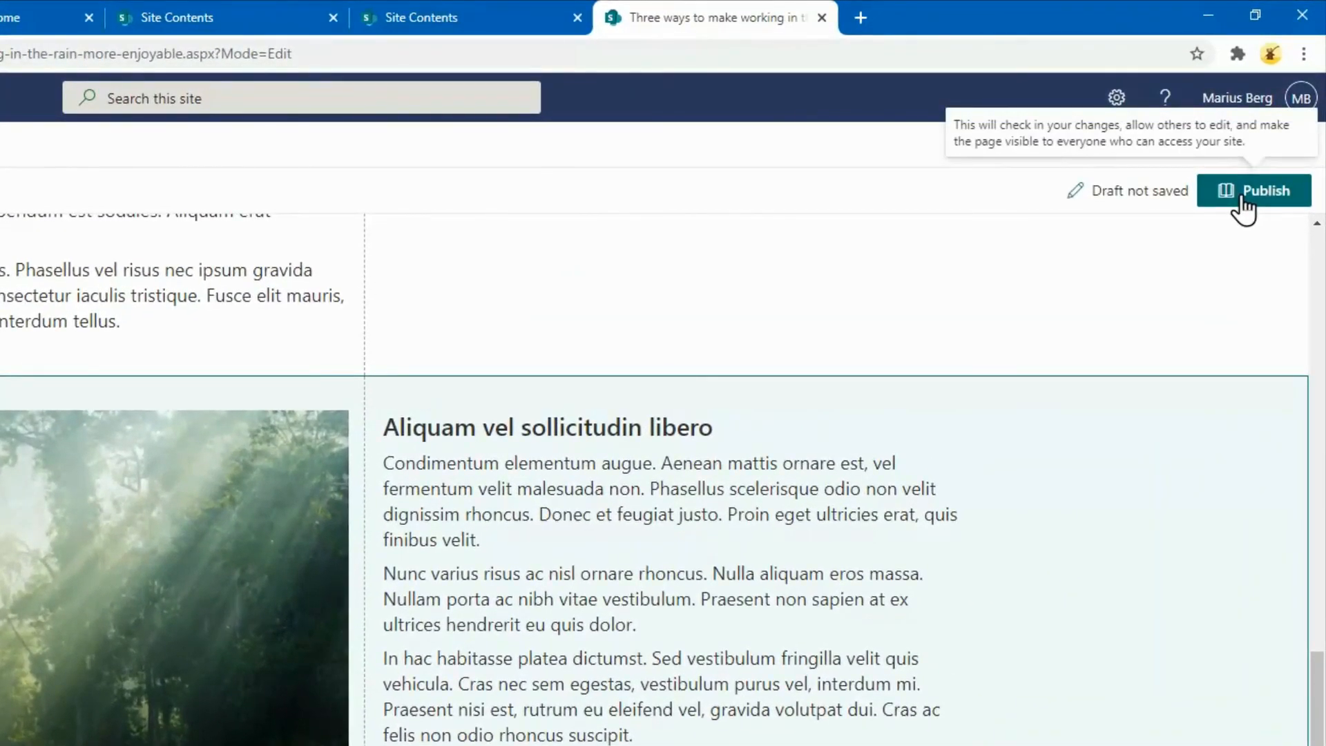
# Publish the page and select the full page address offered for sharing.
pyautogui.click(1241, 206)
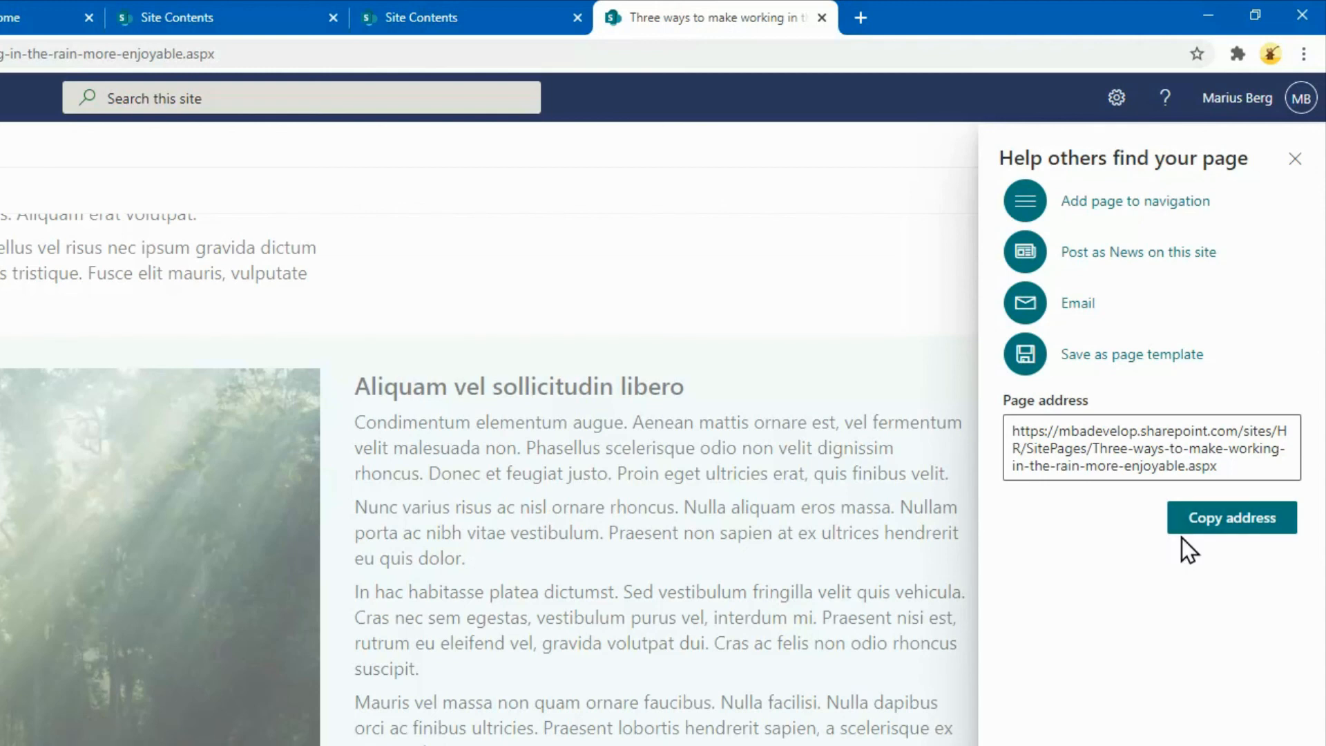
pyautogui.click(1264, 463)
pyautogui.keyDown('shift'); pyautogui.click(1016, 433); pyautogui.keyUp('shift')
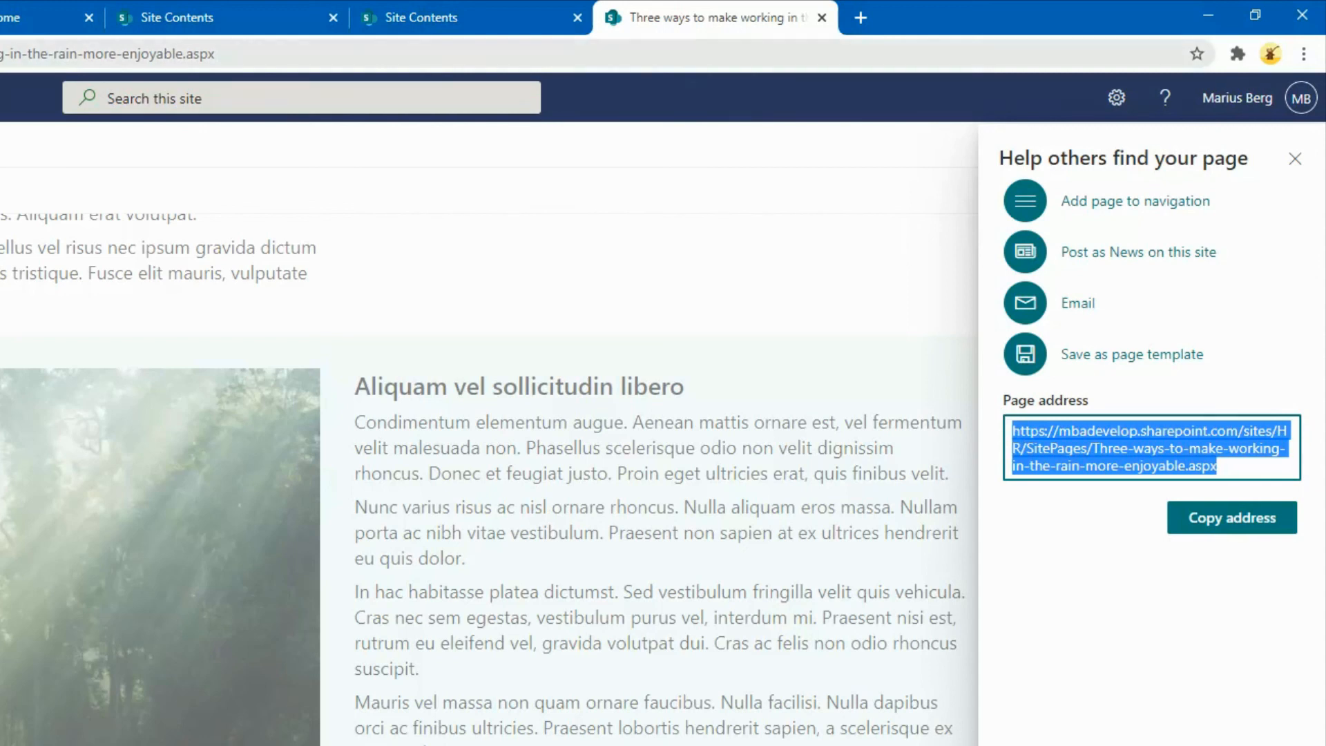
# Compare the offered page address with the browser's address, close the sharing suggestions, and view the published page's beginning.
pyautogui.hotkey('ctrl', 'l')
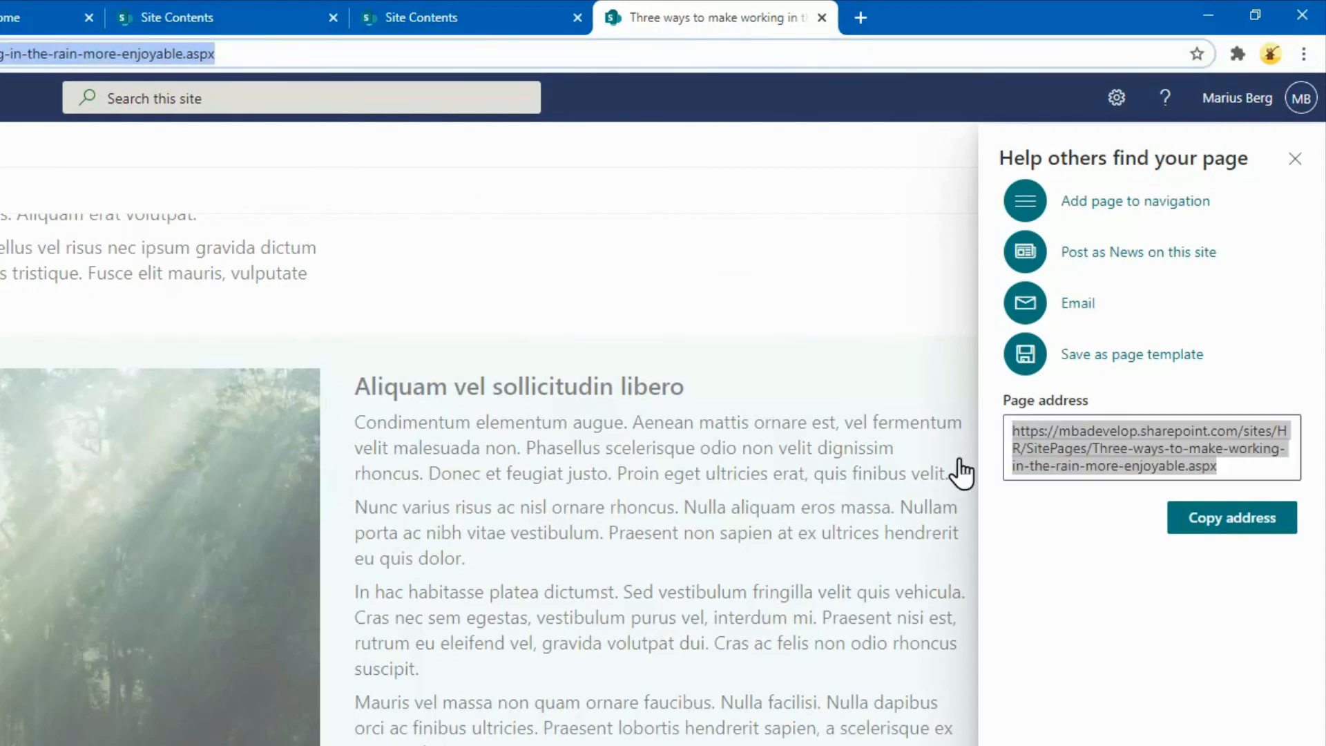
pyautogui.click(1163, 464)
pyautogui.doubleClick(1150, 449)
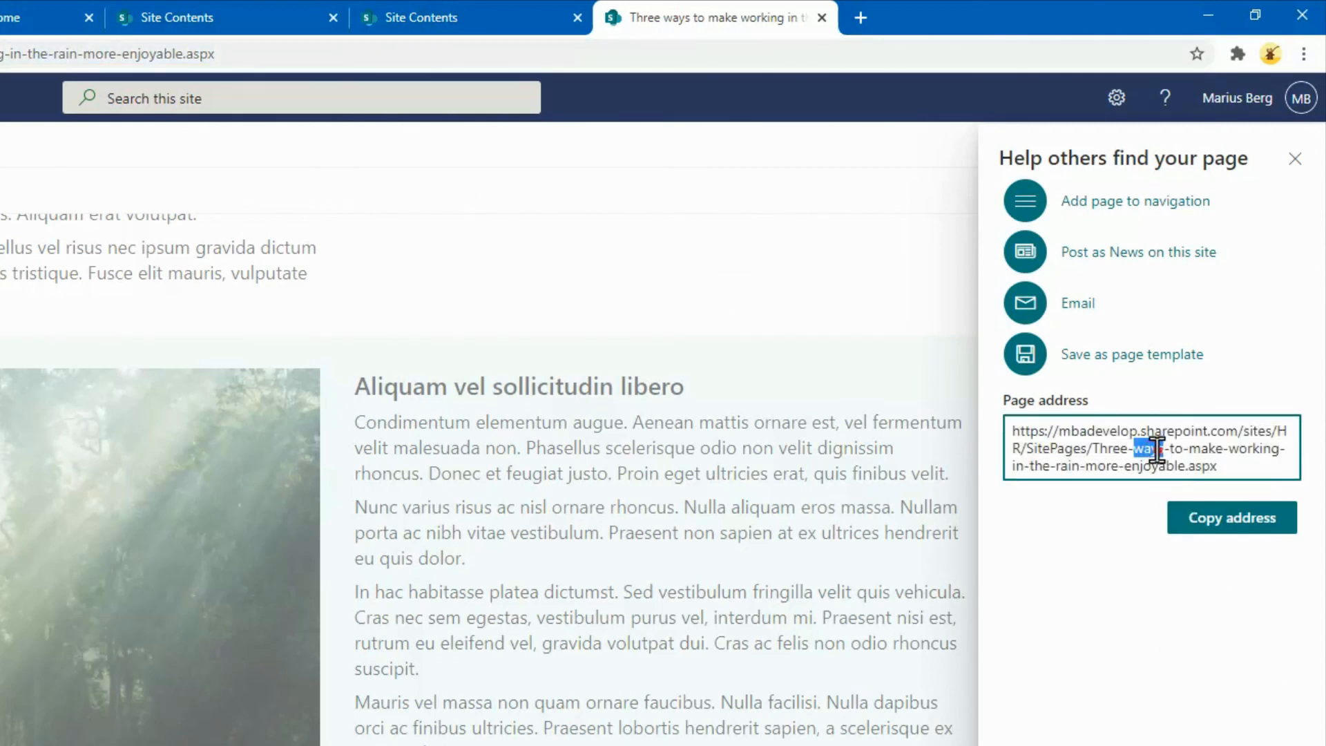
pyautogui.tripleClick(1268, 462)
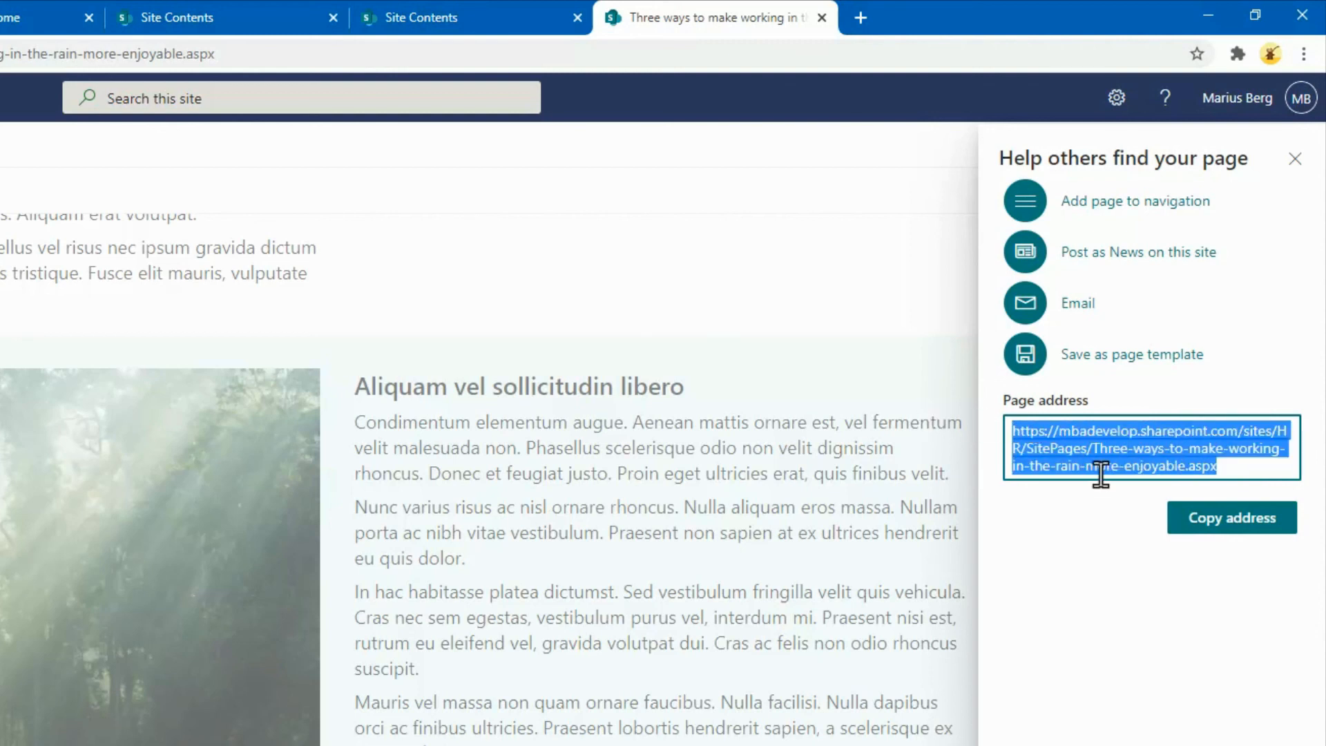
pyautogui.click(1185, 638)
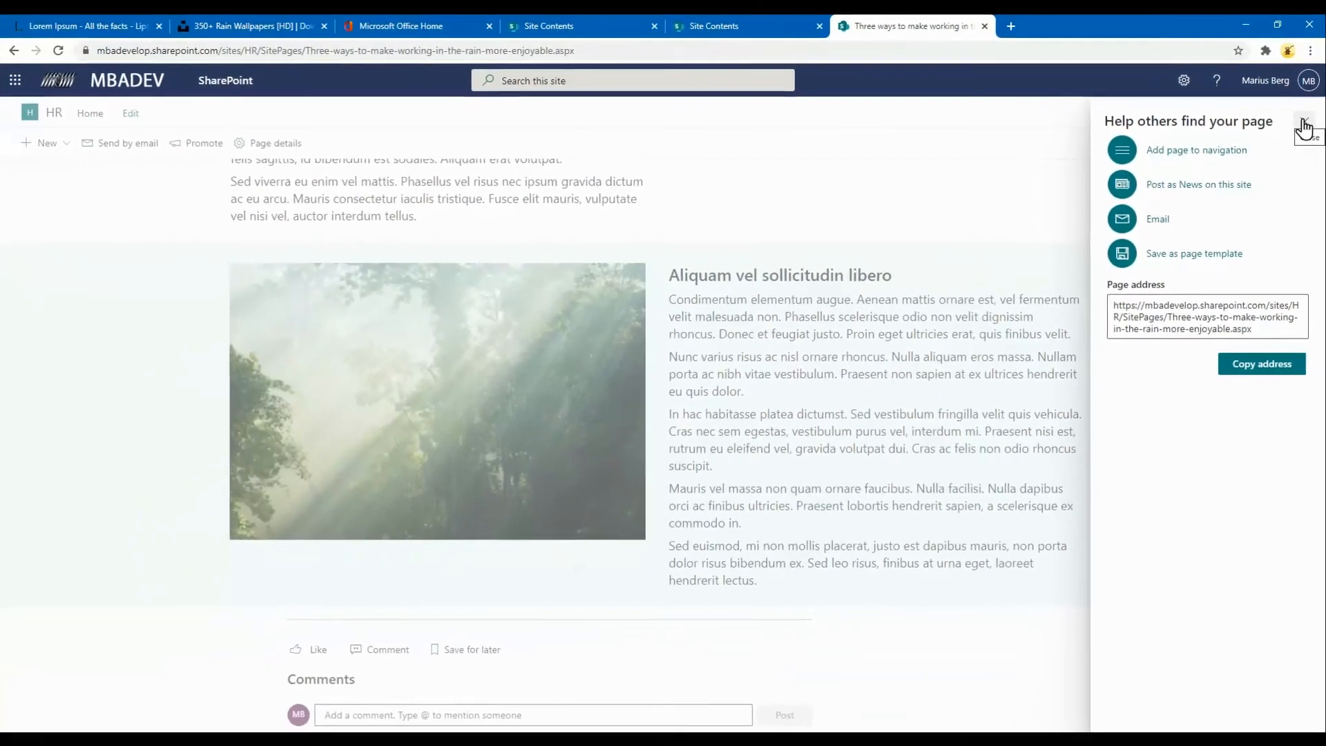
pyautogui.click(1303, 126)
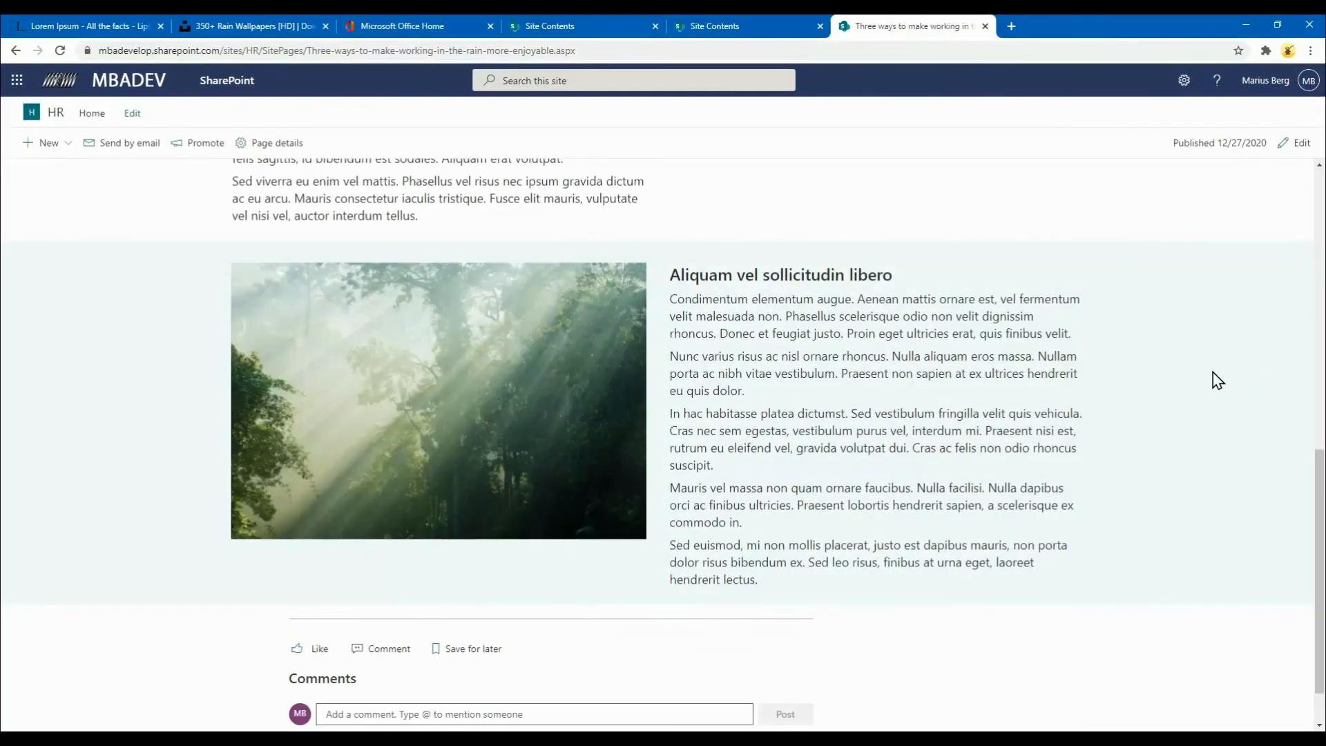
pyautogui.scroll(15, 1218, 382)
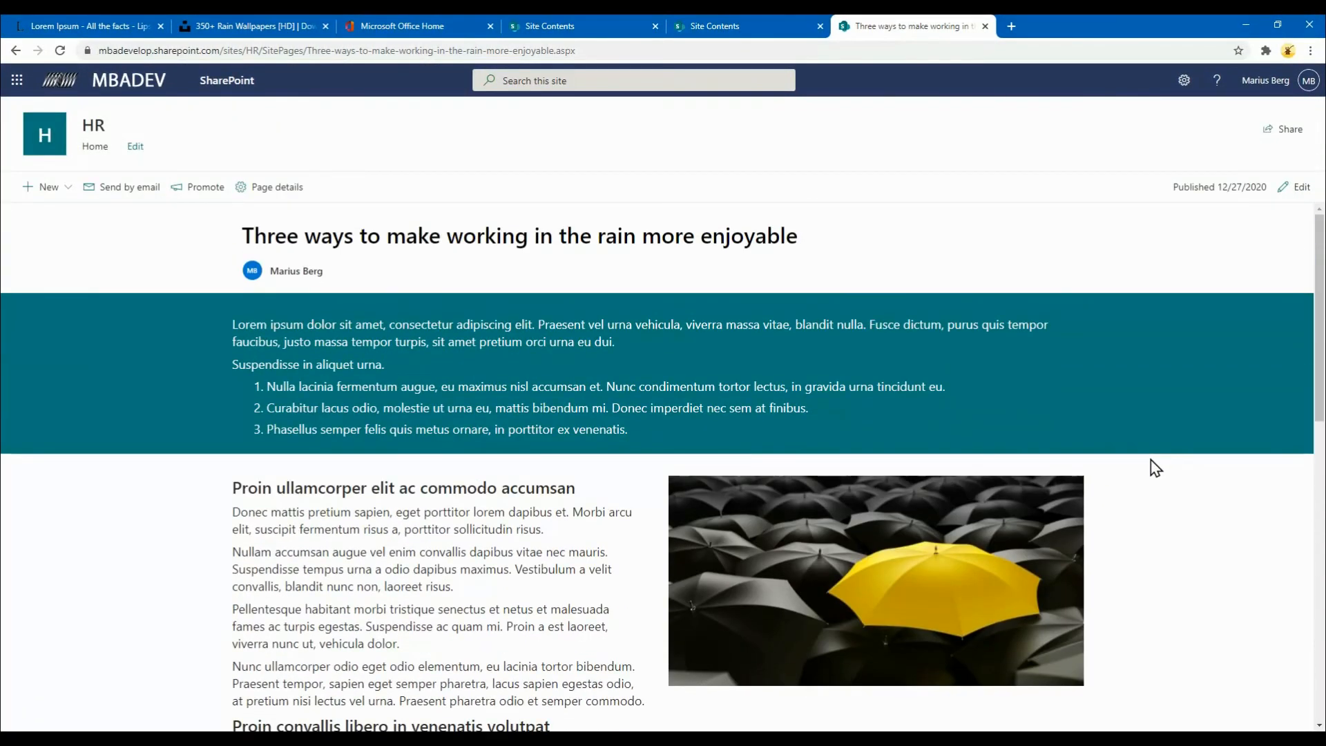